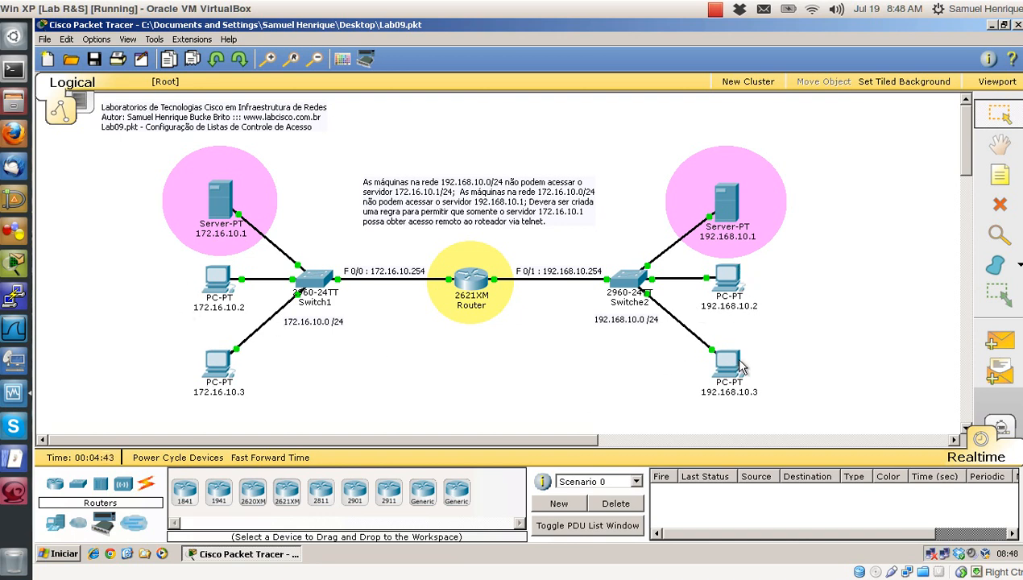
Check the IP settings of PC 172.16.10.2 in its IP configuration and with ipconfig at its command prompt
left_click(216, 279)
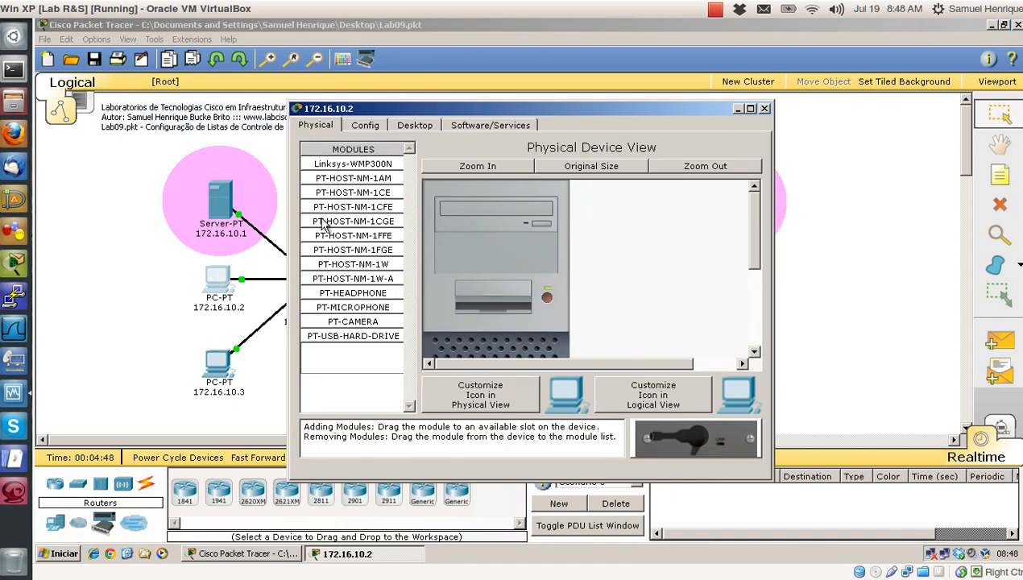
left_click(413, 126)
left_click(336, 193)
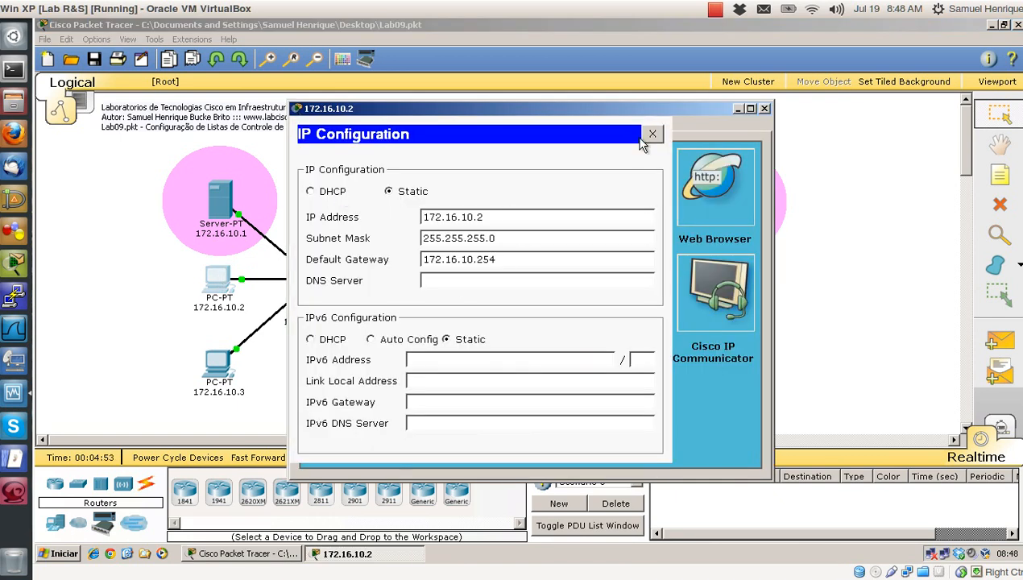
left_click(650, 134)
left_click(622, 171)
type("ipconf")
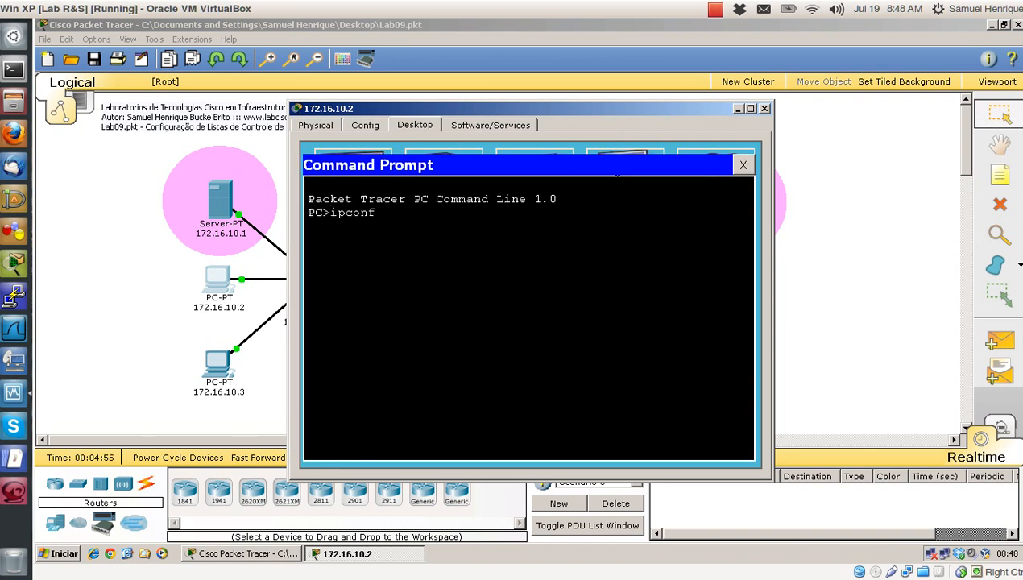
type("ig")
key("Return")
Ping server 172.16.10.1 from the PC's command prompt and close the PC's window
type("p")
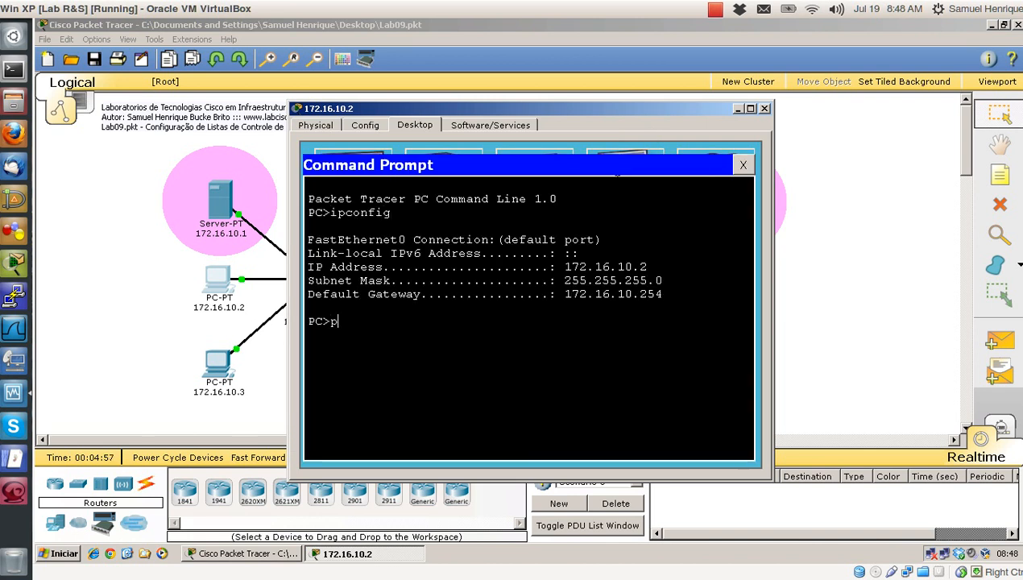
type("ing 172.16.")
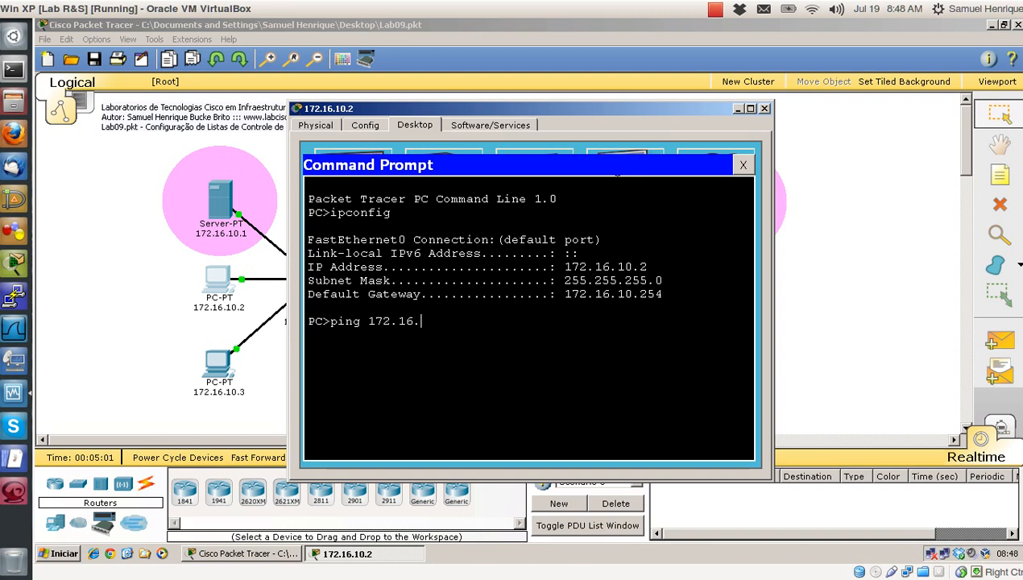
type("10.1")
key("Return")
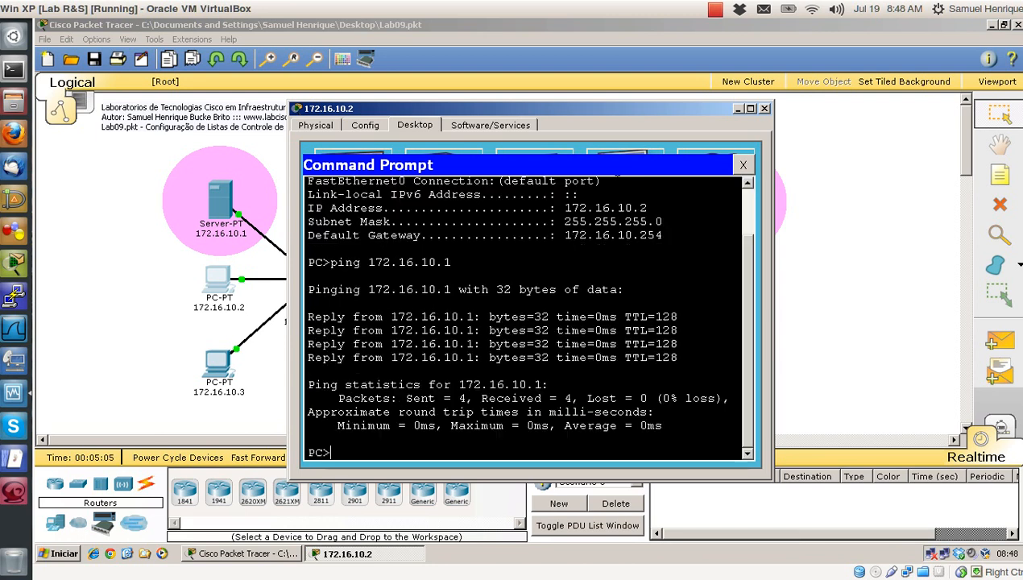
left_click(766, 109)
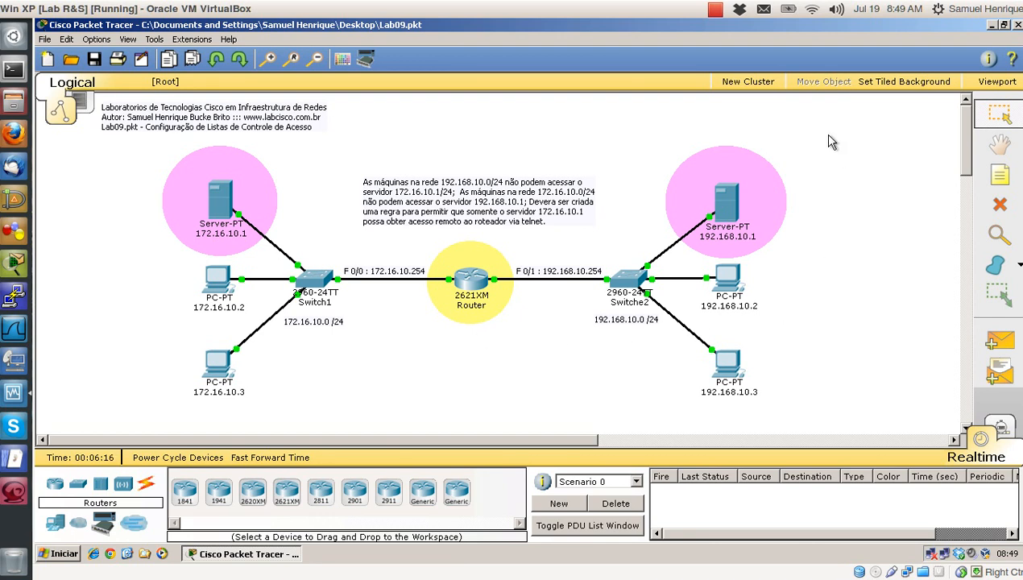
left_click_drag(825, 133, 453, 380)
left_click(487, 368)
Open the 2621XM router's command-line interface in a maximized window and bring up its user prompt
left_click(469, 282)
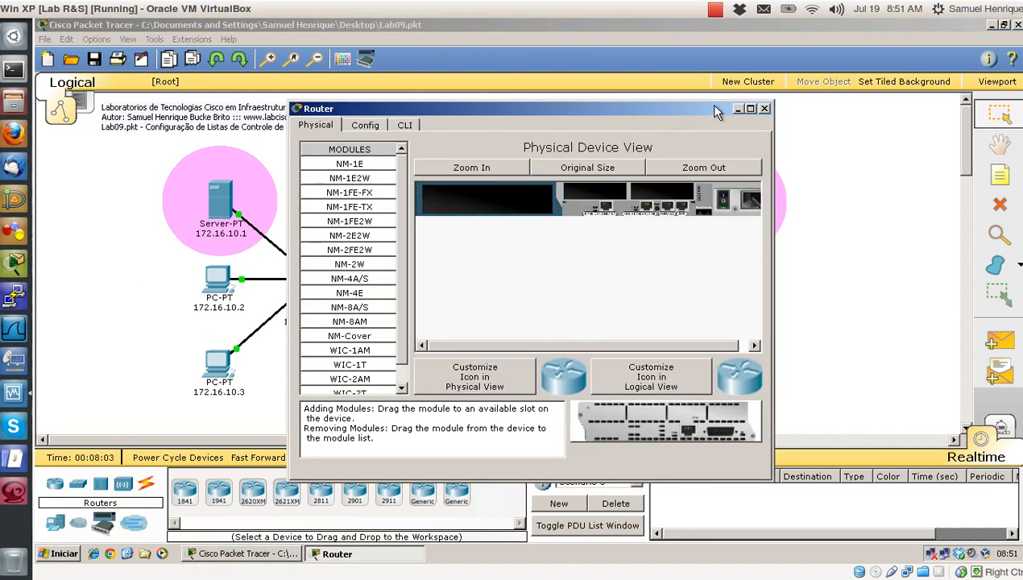
left_click(750, 109)
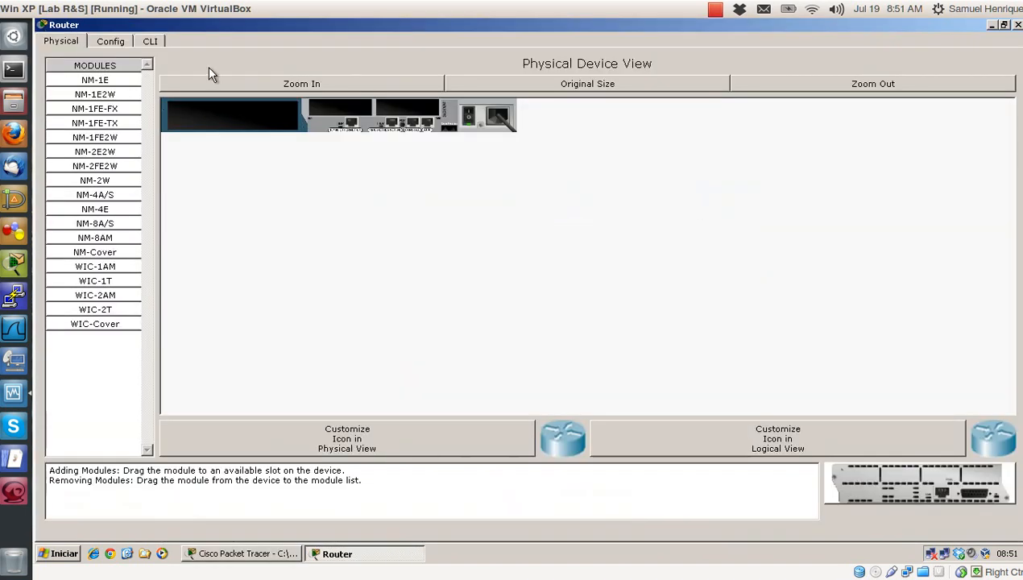
left_click(153, 41)
key("Return")
key("Return")
key("Return")
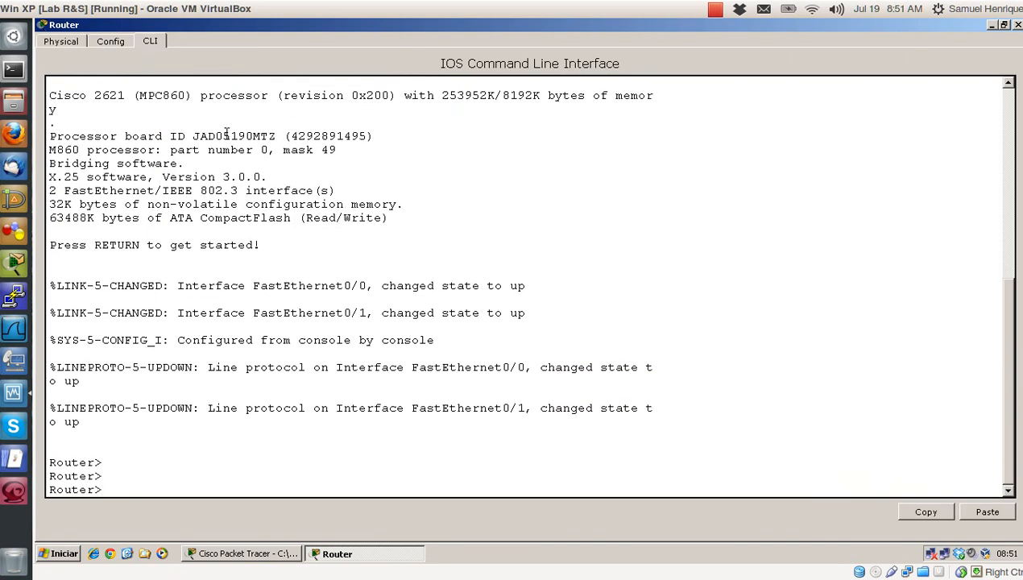
Enter privileged mode, review the whole running configuration with show run, and close the router window
type("en")
key("Return")
type("show run")
key("Return")
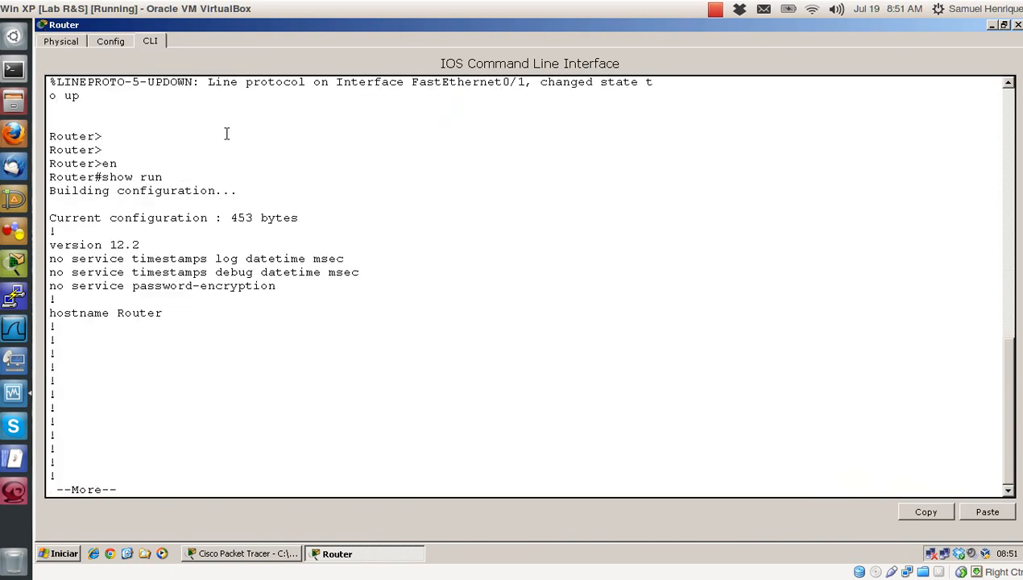
key("space")
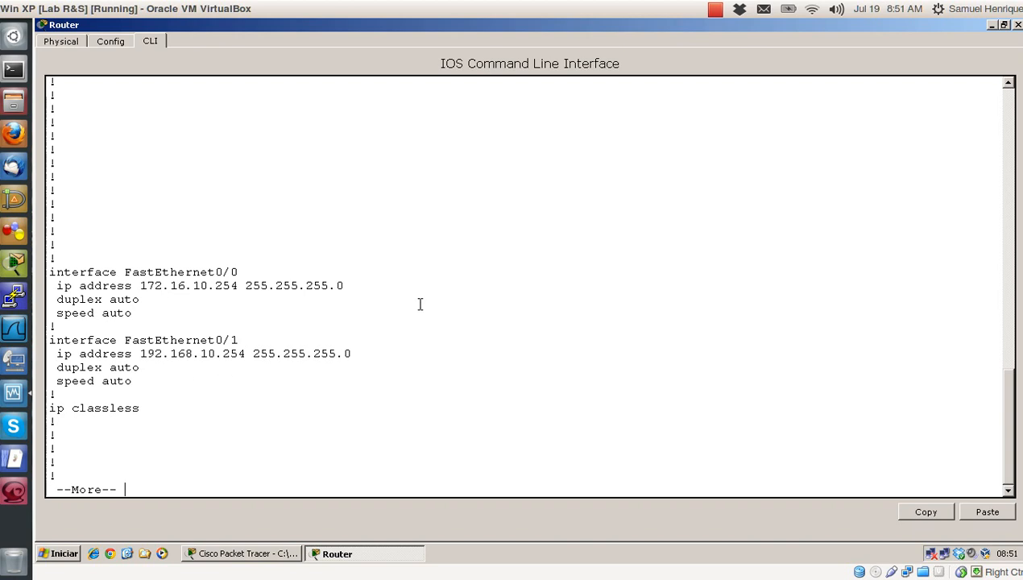
key("space")
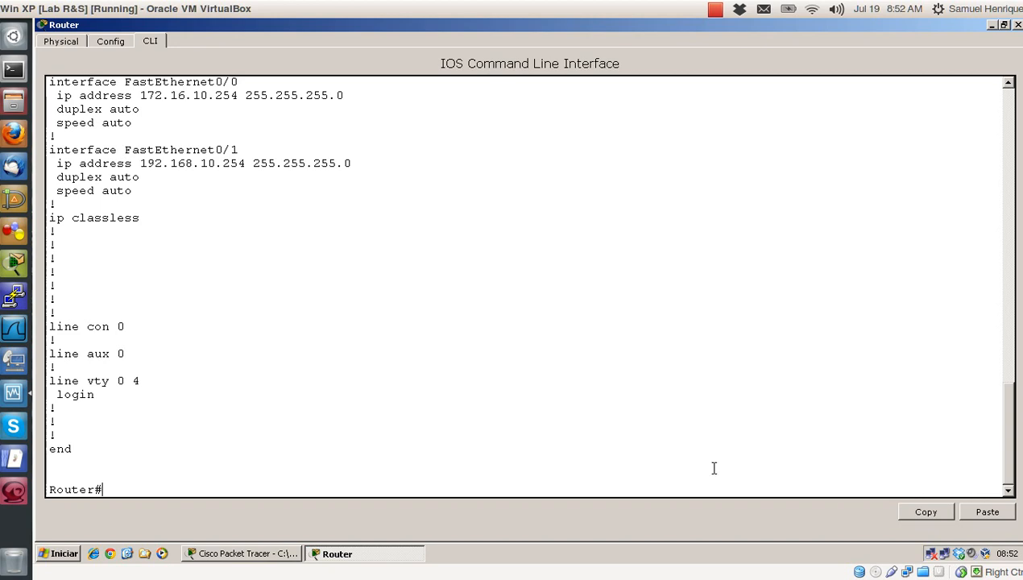
left_click_drag(1012, 427, 1011, 393)
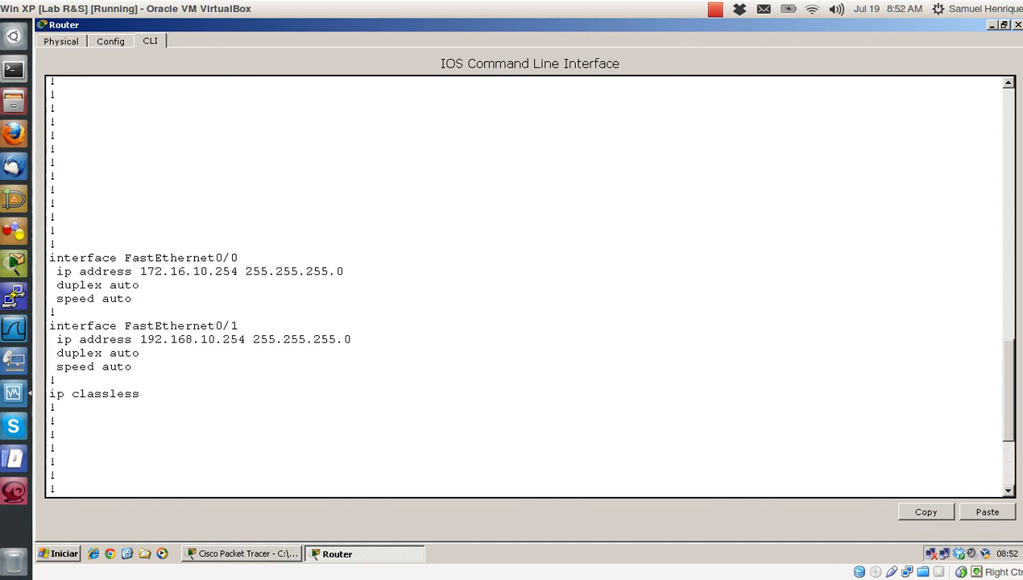
left_click(1018, 25)
Test telnet access to the router at 172.16.10.254 from the command prompt of PC 172.16.10.2
left_click(214, 282)
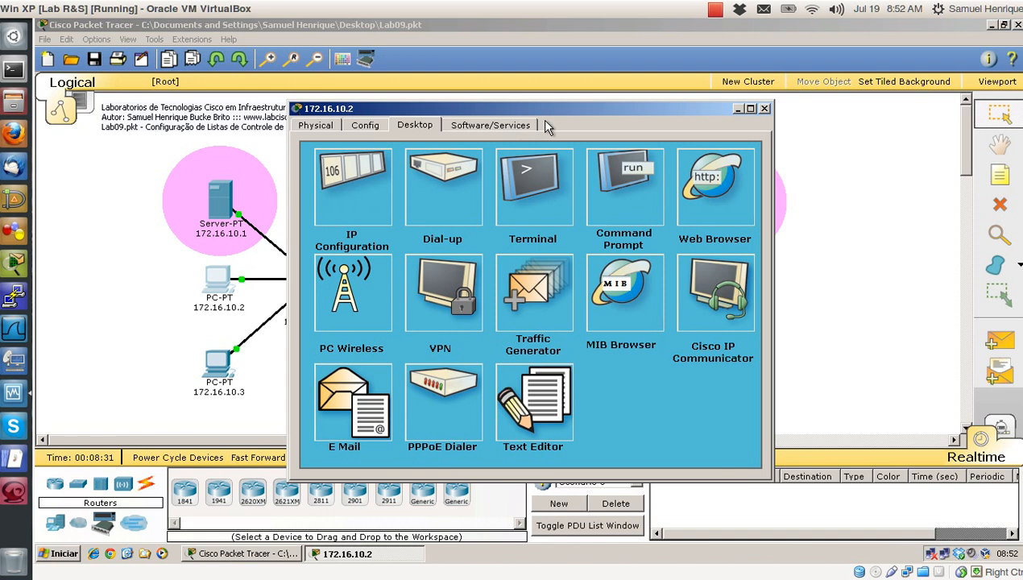
left_click(606, 177)
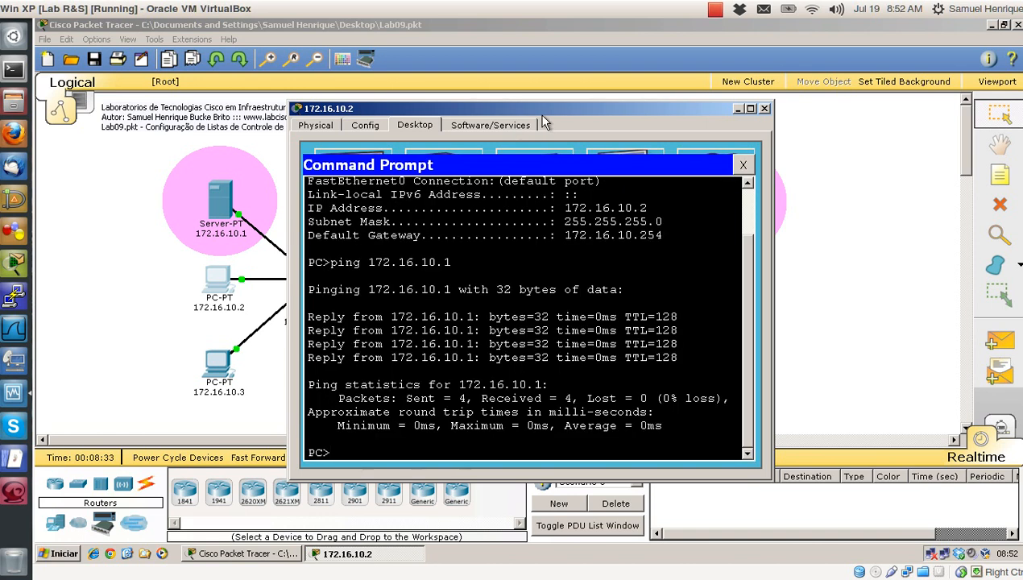
left_click_drag(542, 115, 695, 118)
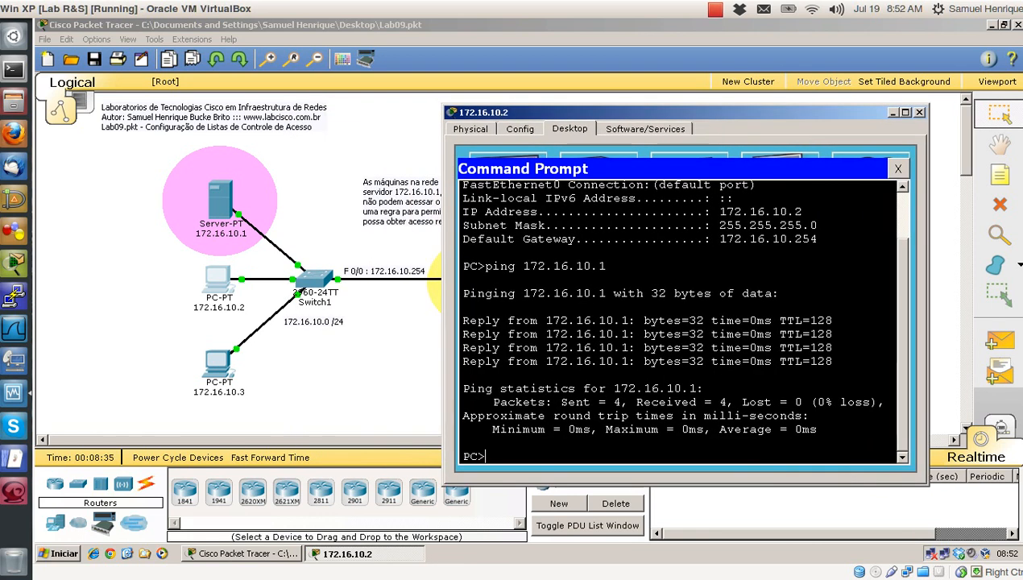
type("telnet 172.16.10.")
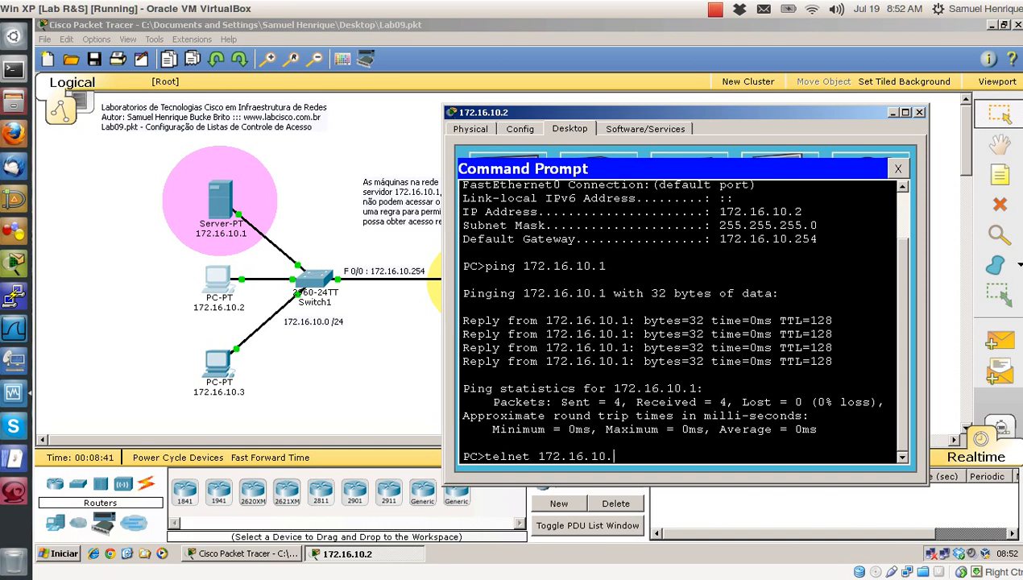
type("254")
key("Return")
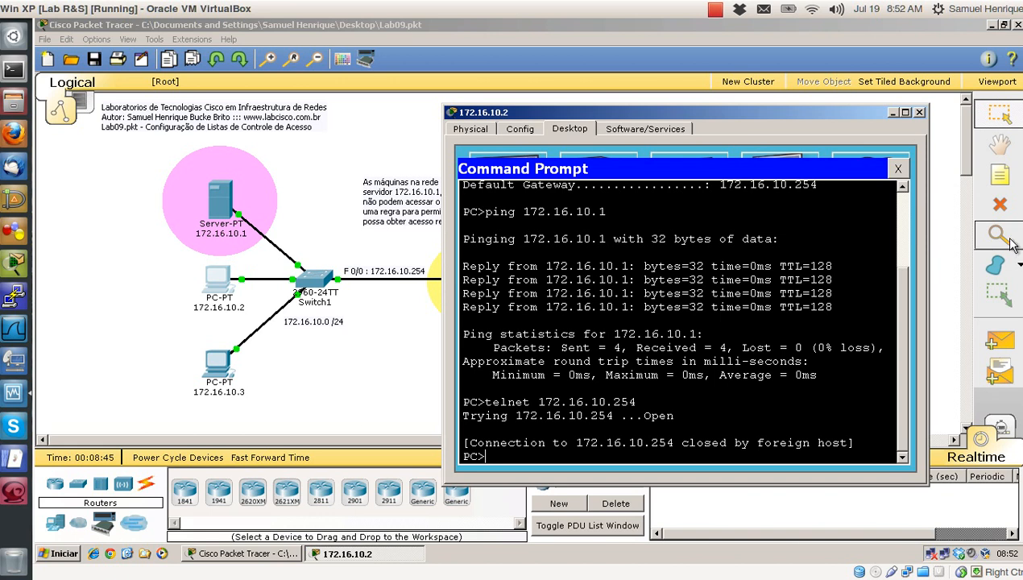
left_click(919, 112)
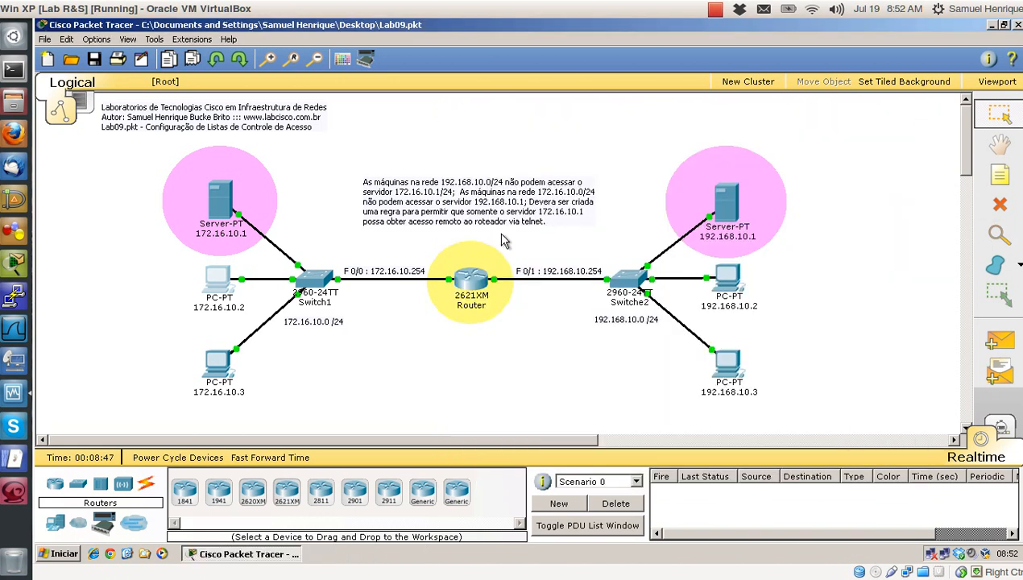
Reopen the router's command line maximized and examine the "line vty 0 4" login entry in the configuration
left_click(465, 286)
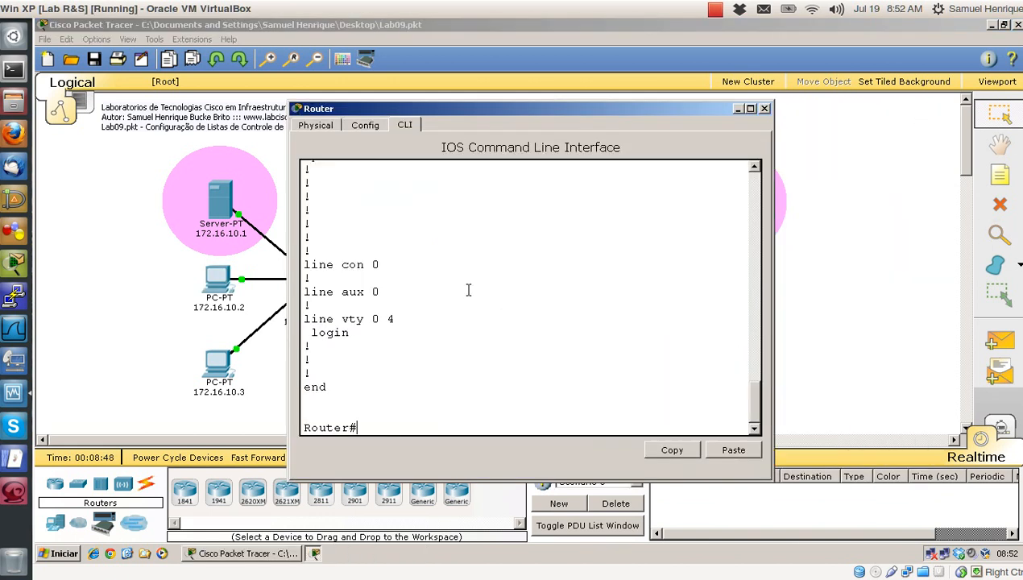
left_click(750, 108)
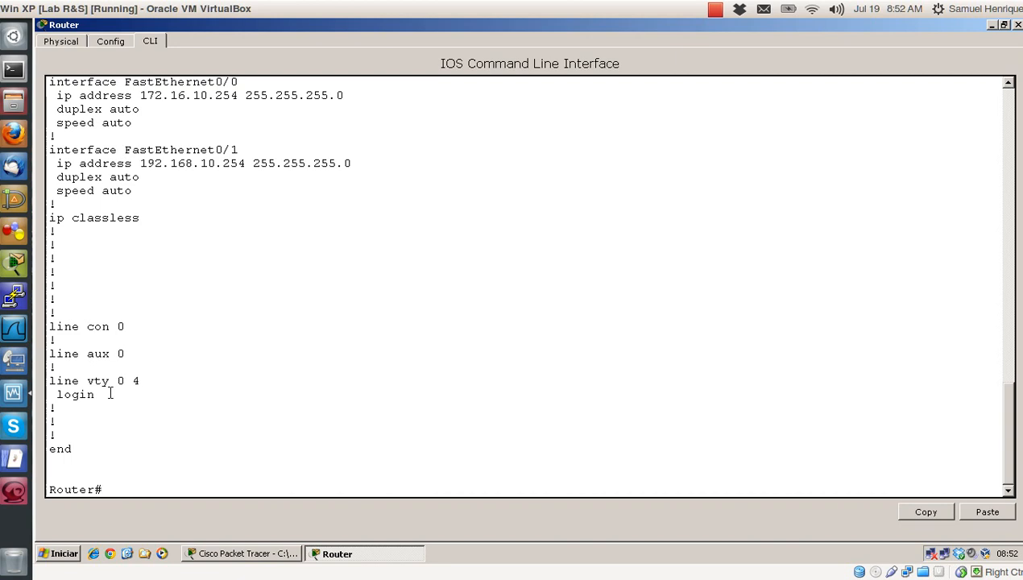
left_click_drag(101, 395, 49, 381)
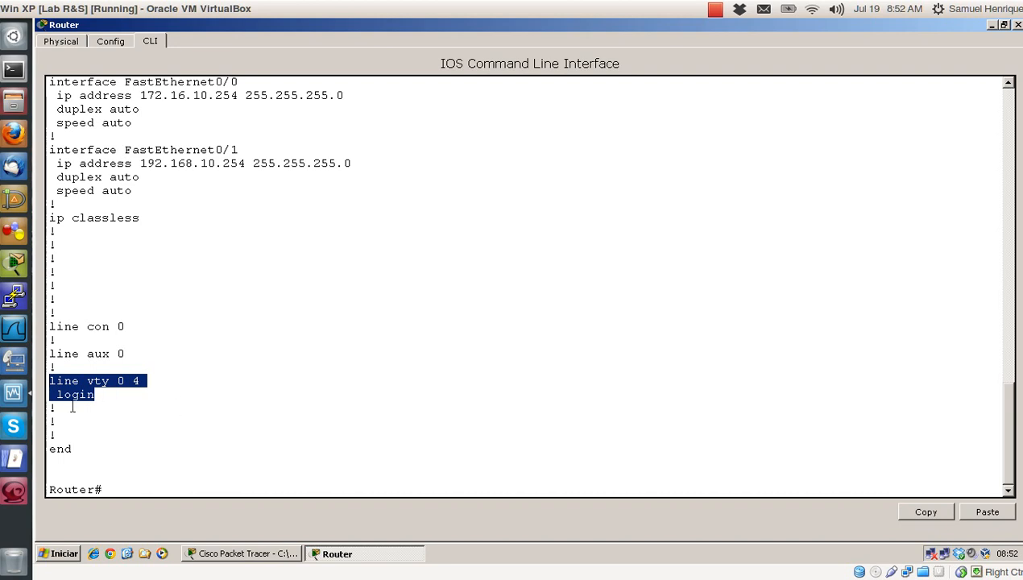
left_click(229, 413)
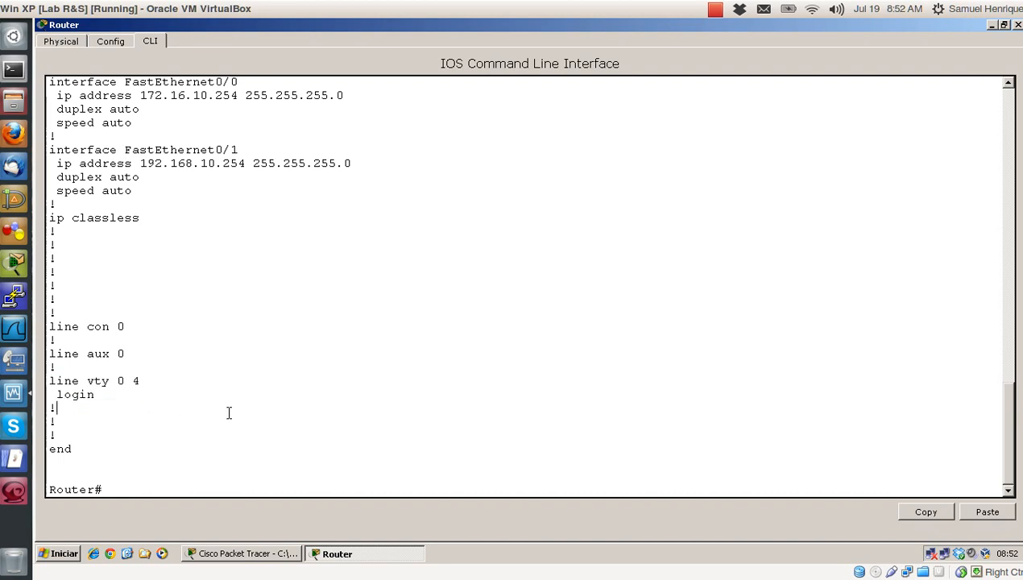
Enter global configuration mode and enable login on VTY lines 0 to 15
type("conf")
key("BackSpace")
key("BackSpace")
key("BackSpace")
key("BackSpace")
type("conf t")
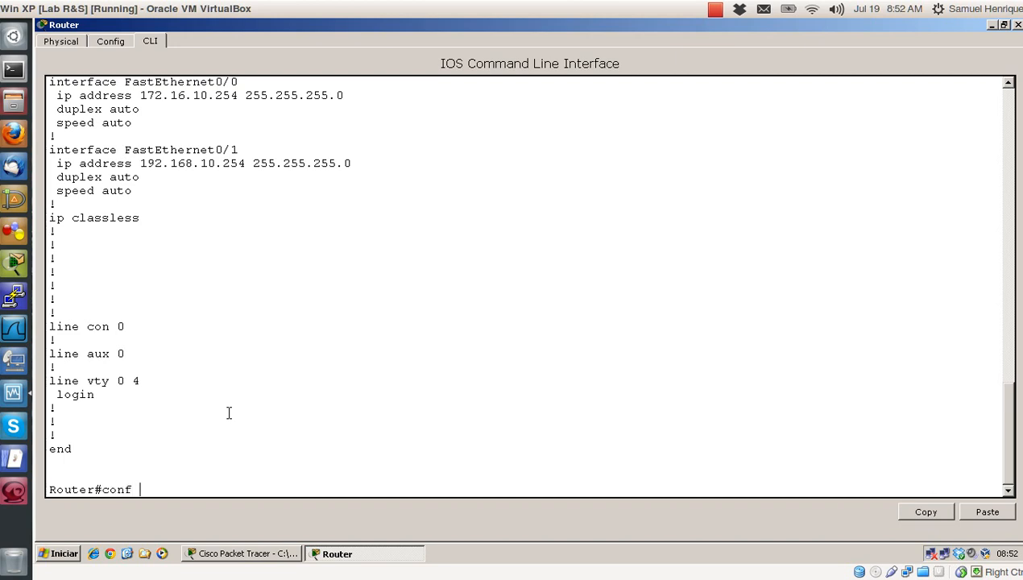
key("Return")
type("line vt")
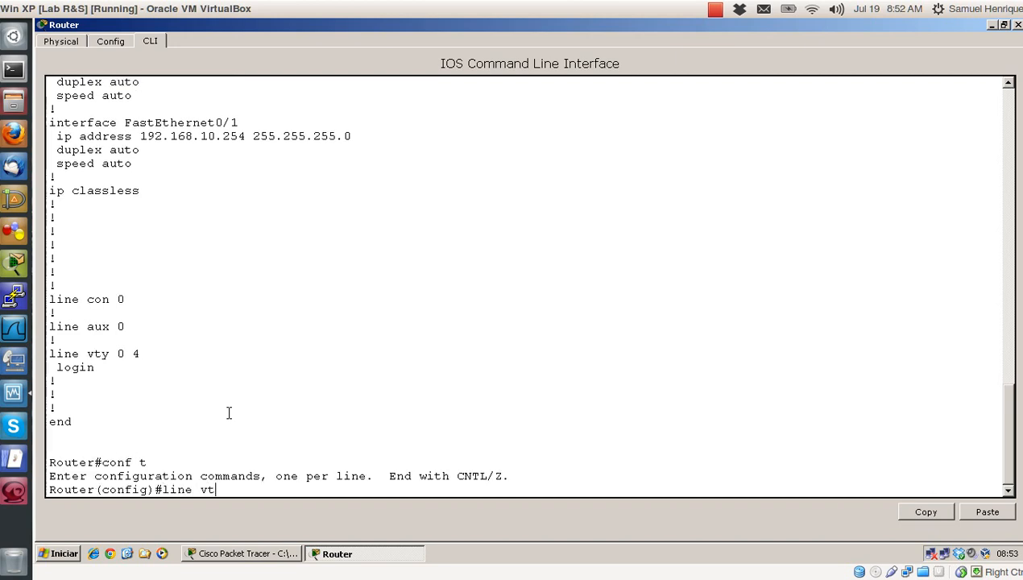
type("y 0 15")
key("Return")
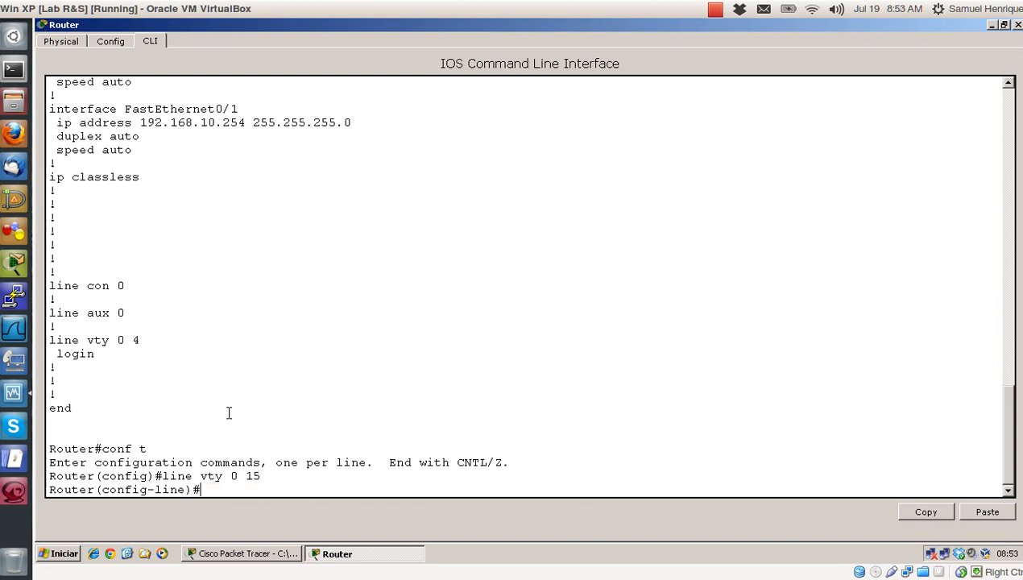
type("login")
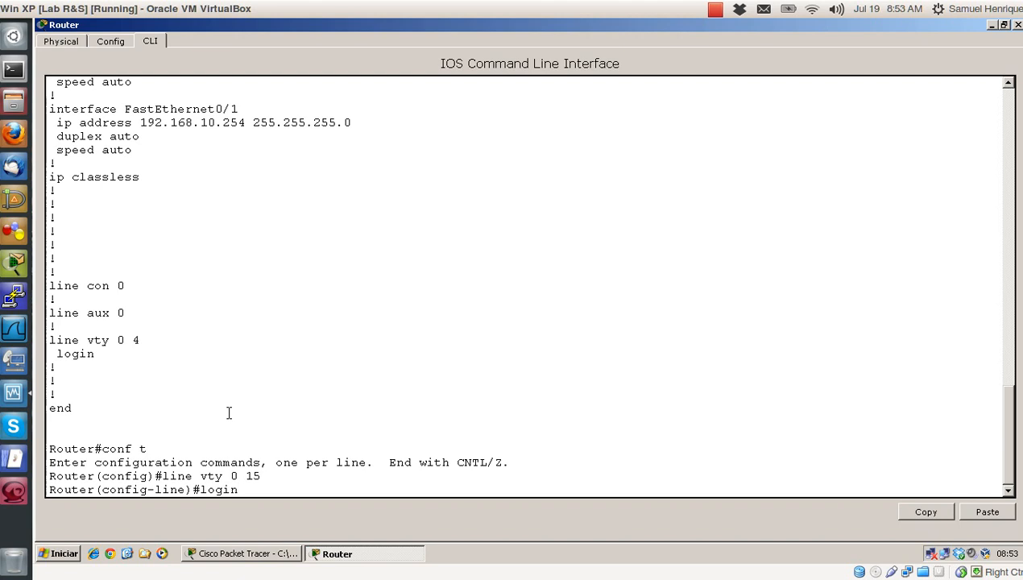
key("Return")
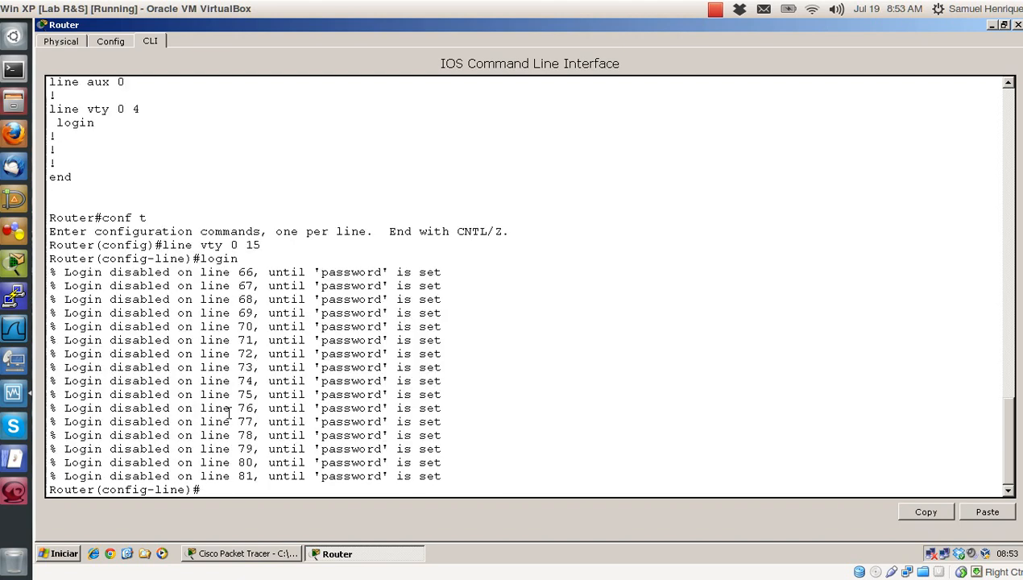
key("Return")
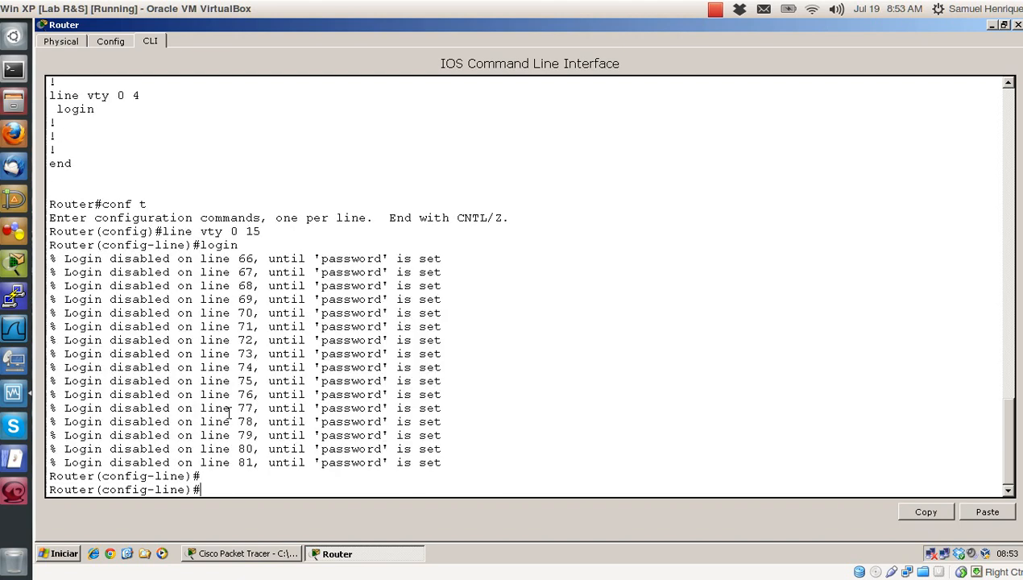
Set the access password for VTY lines 0 to 15, enable login again, and end configuration mode
type("passwro")
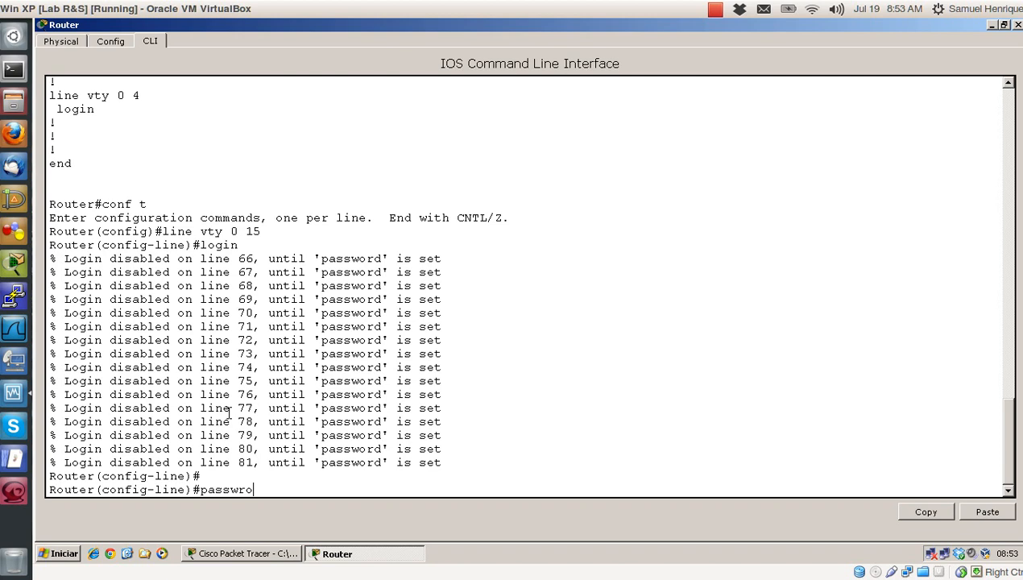
key("BackSpace")
key("BackSpace")
type("ord SENHA")
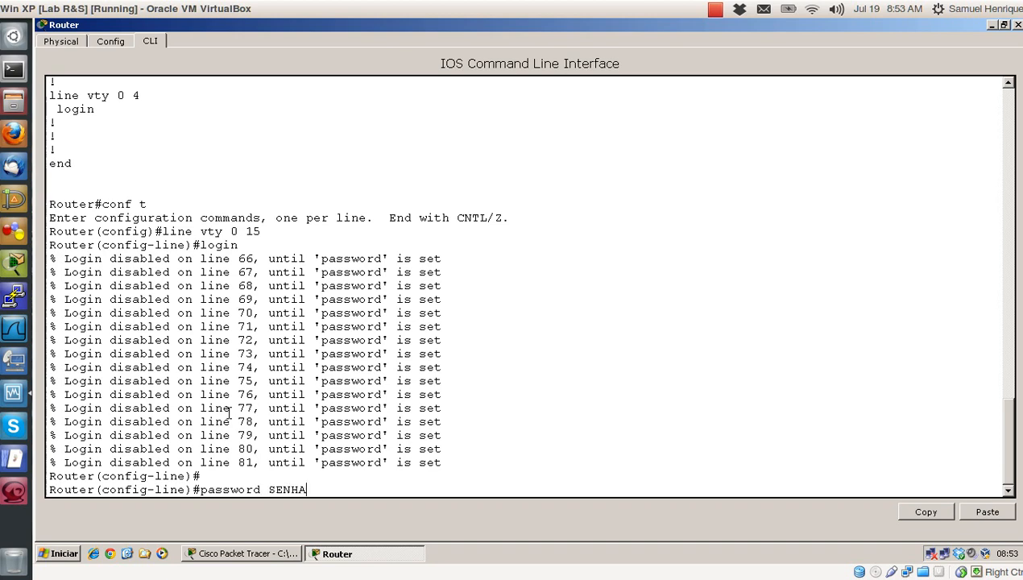
key("Return")
type("login")
key("Return")
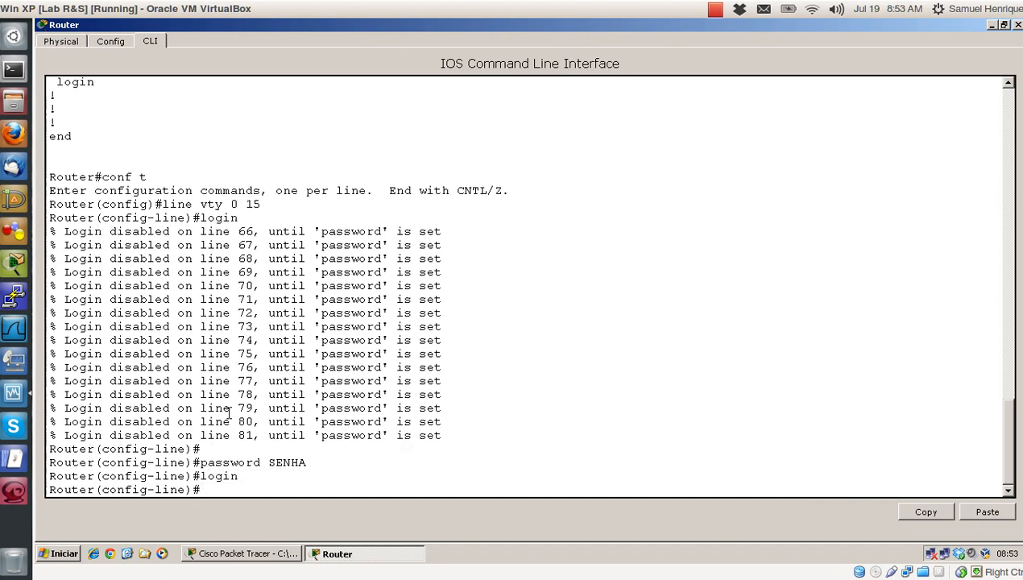
key("Return")
key("Return")
type("end")
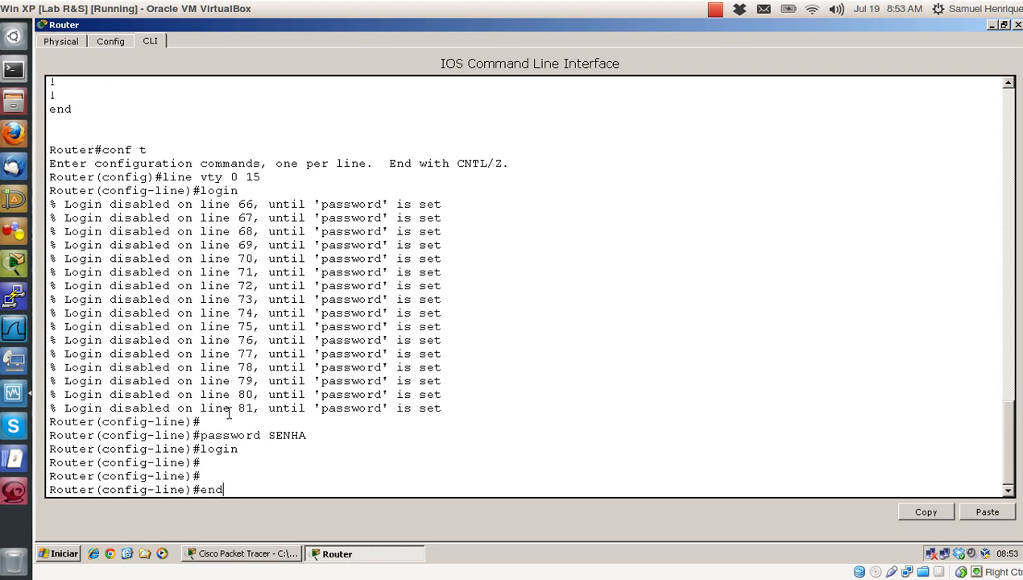
key("Return")
Leave configuration mode, display the running configuration, and examine the password and login entries under "line vty 0 4"
key("Return")
type("show run")
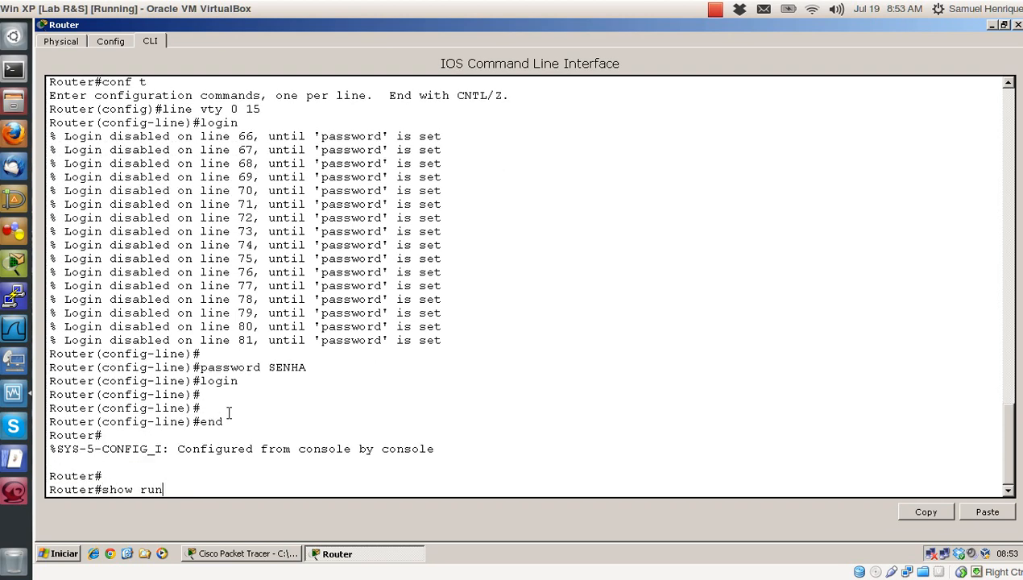
left_click_drag(312, 367, 353, 373)
key("Return")
key("space")
key("space")
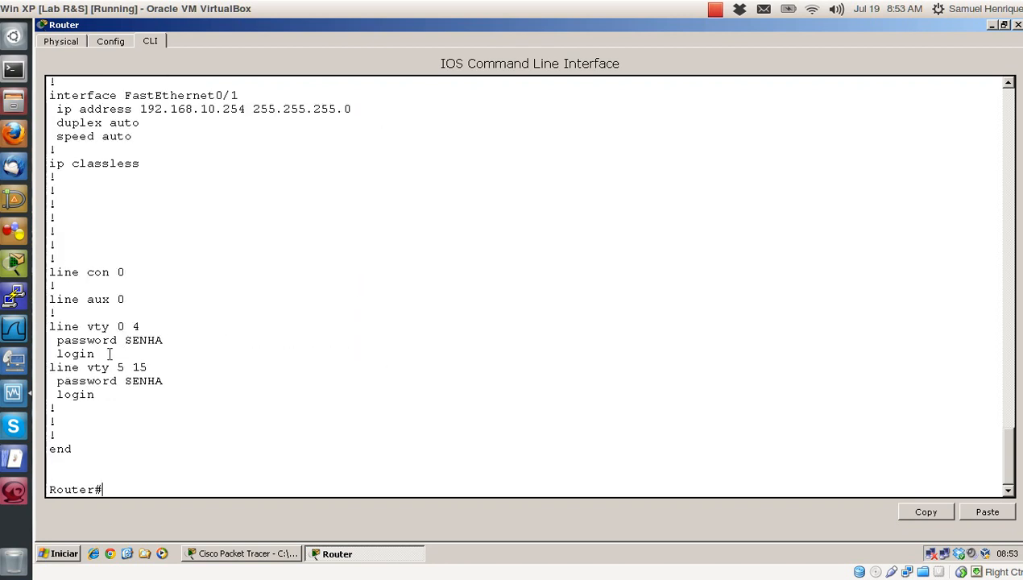
left_click_drag(97, 354, 50, 342)
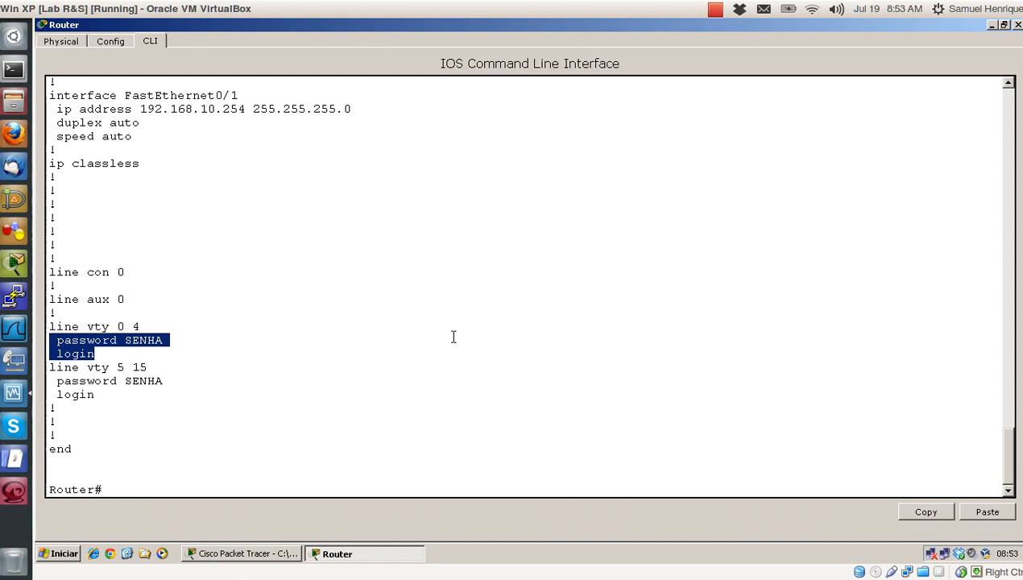
left_click(303, 445)
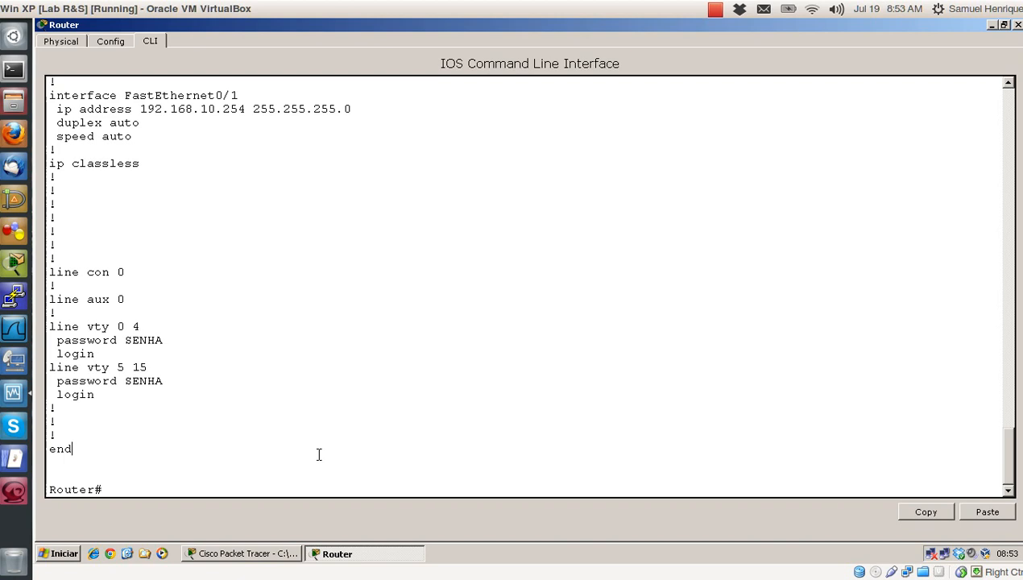
Open a maximized command prompt on PC 172.16.10.3 and display its IP configuration with ipconfig
left_click(993, 27)
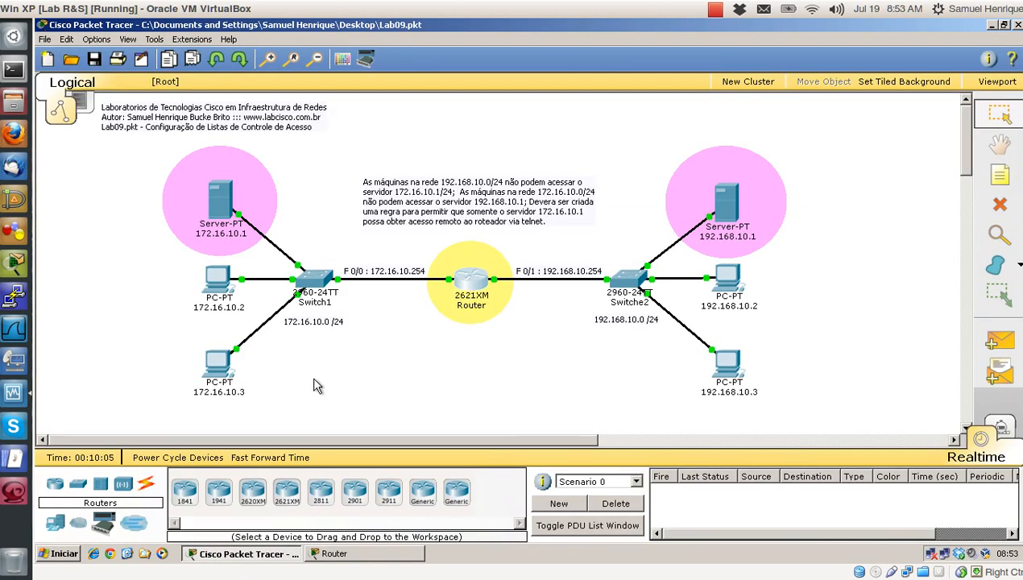
left_click(215, 363)
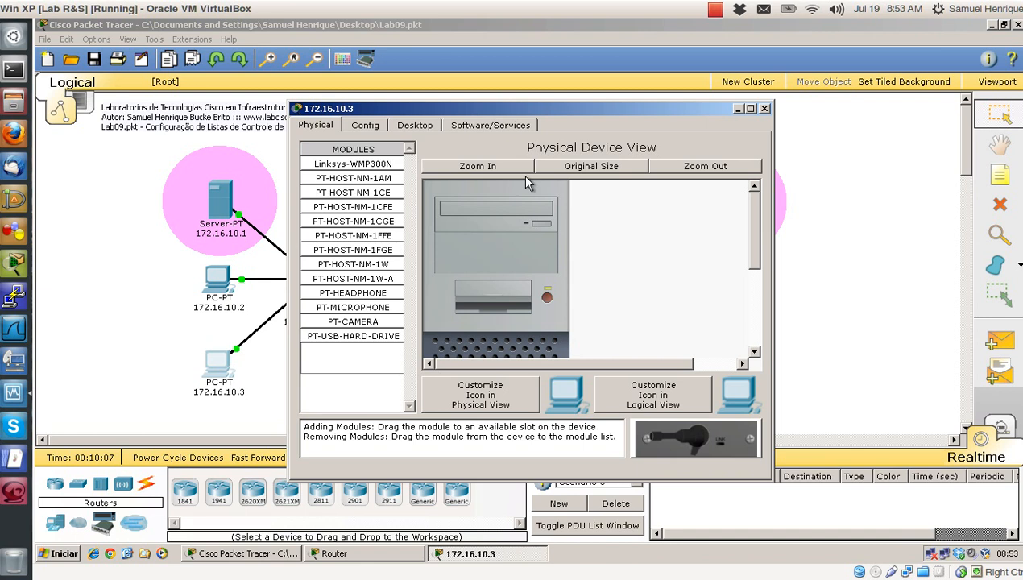
left_click(751, 108)
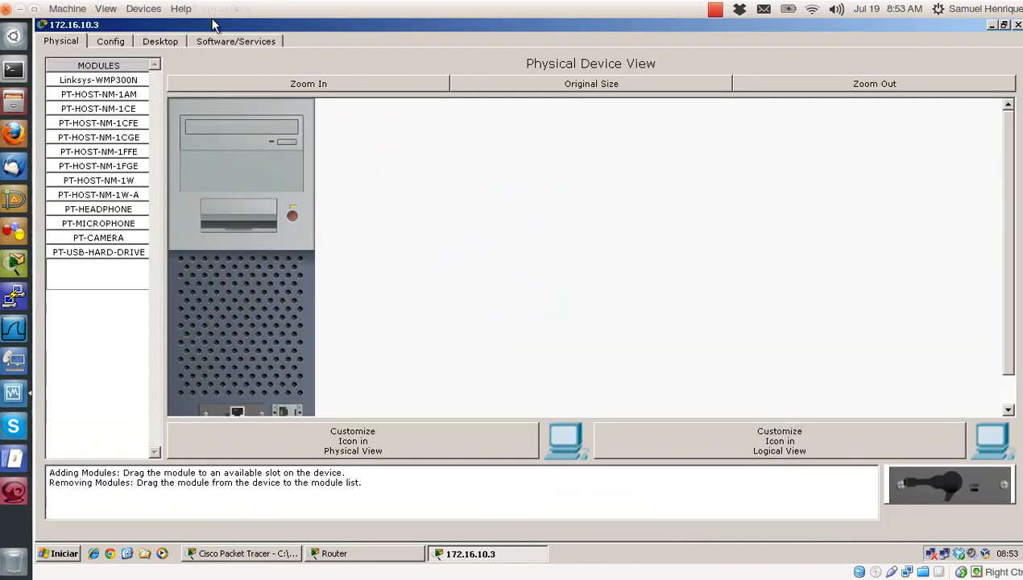
left_click(171, 40)
left_click(407, 120)
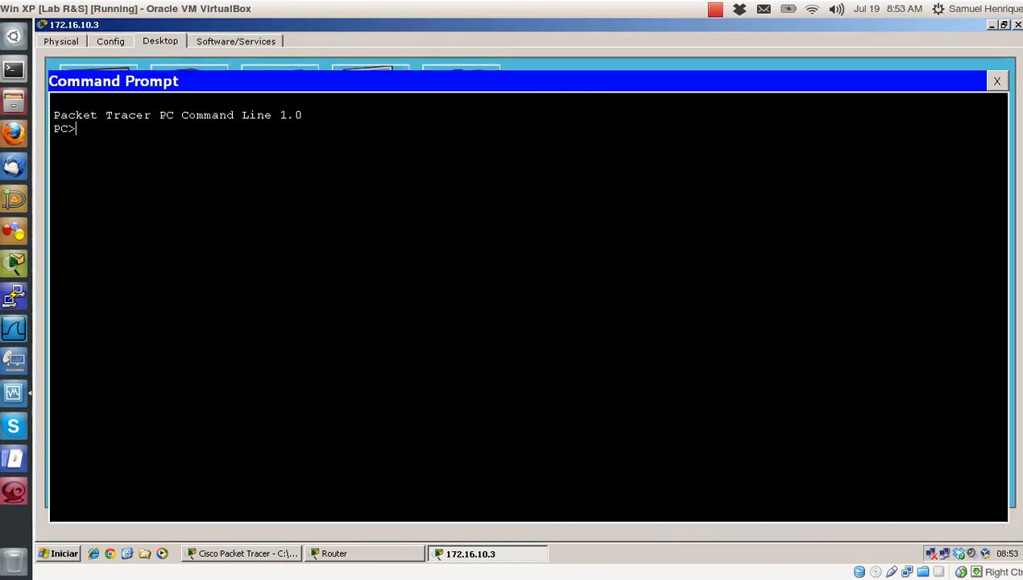
key("Return")
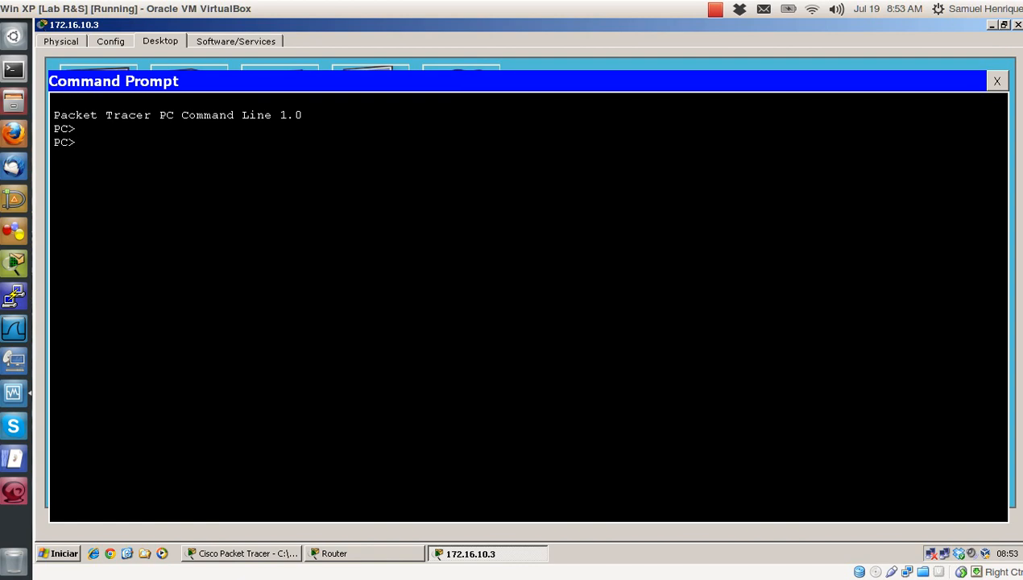
type("ipconfig")
key("Return")
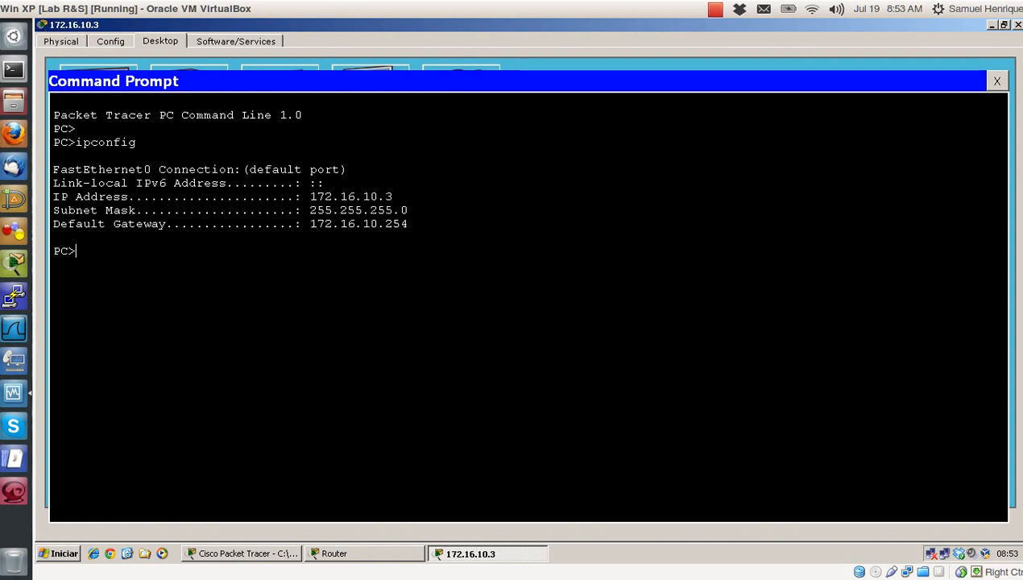
Telnet from PC 172.16.10.3 to the router at 172.16.10.254 and log in with the VTY access password
type("telnet 172.16")
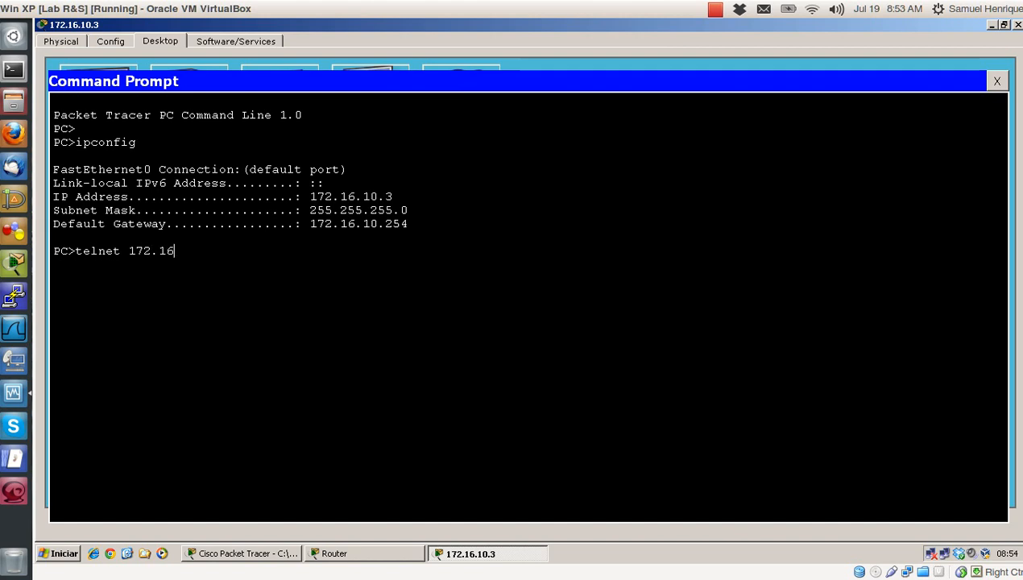
type(".10.254")
key("Return")
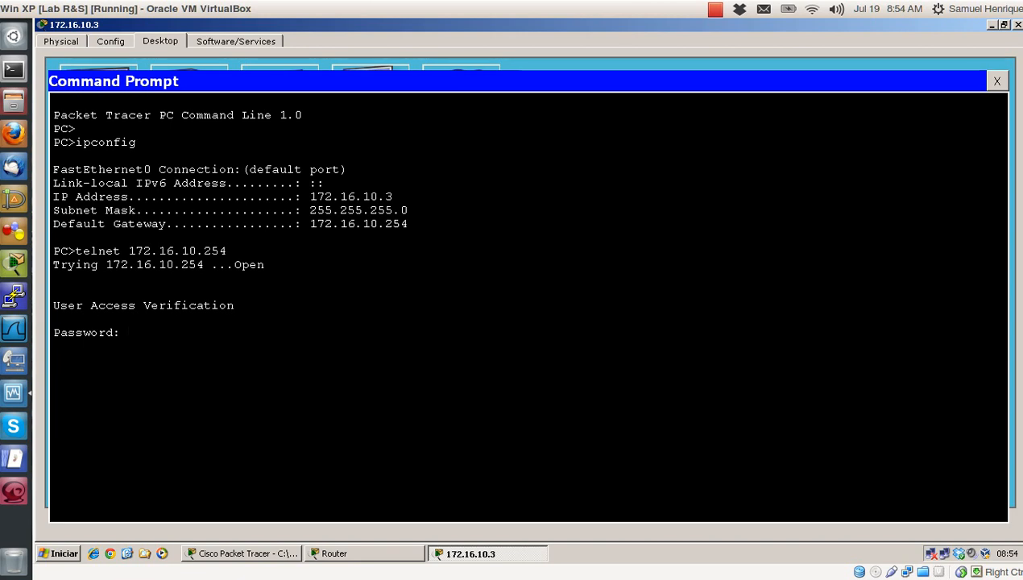
key("Return")
key("Return")
key("Return")
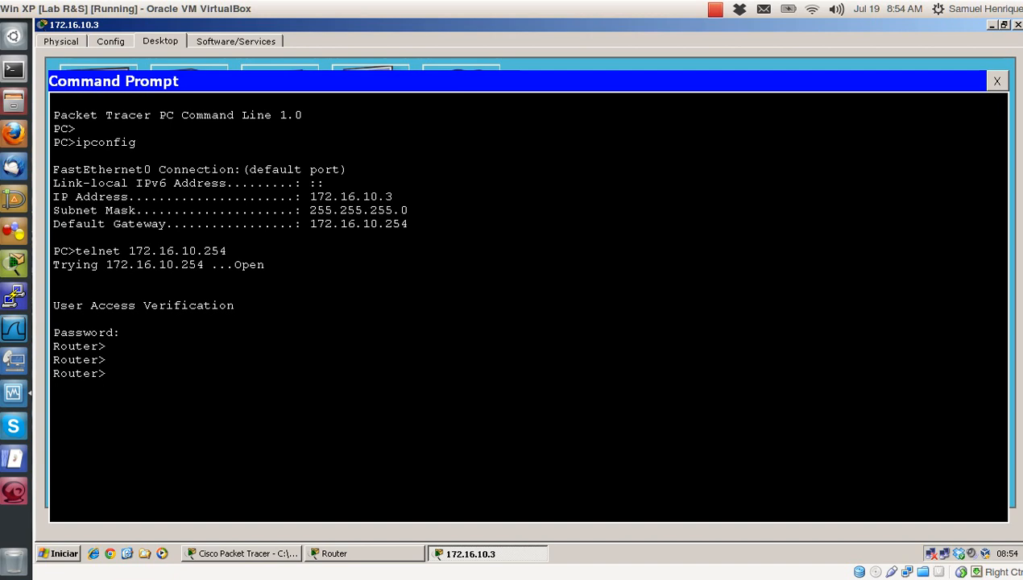
Try to enter privileged mode over telnet, exit the session, and close the PC 172.16.10.3 window
type("en")
key("Return")
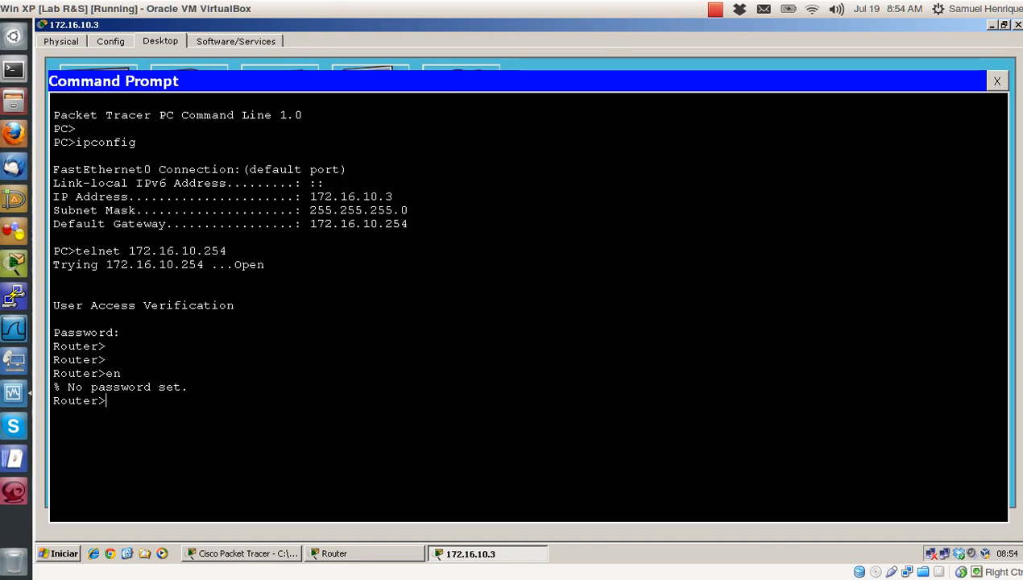
type("xit")
key("Return")
key("Return")
key("Return")
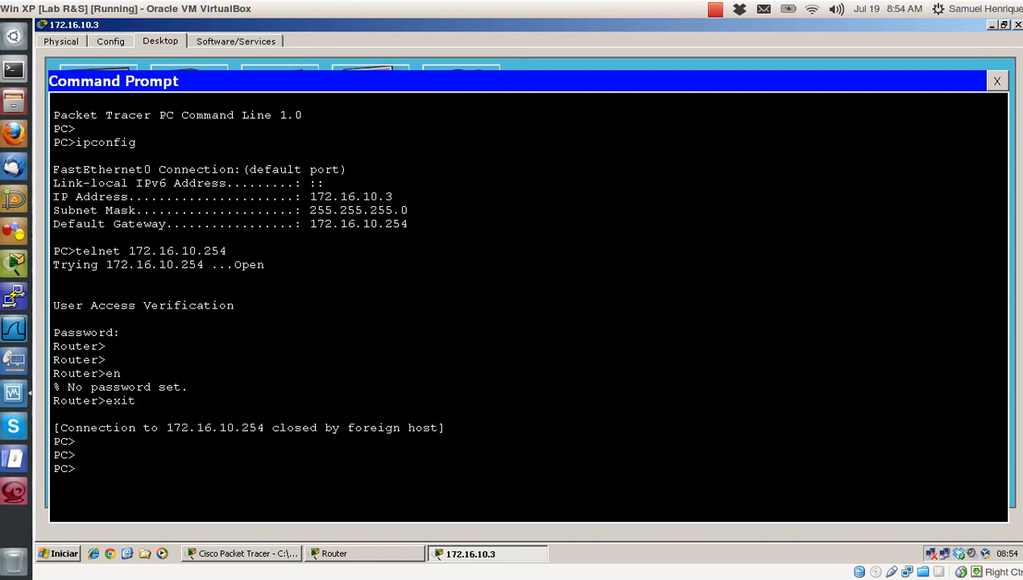
left_click(995, 80)
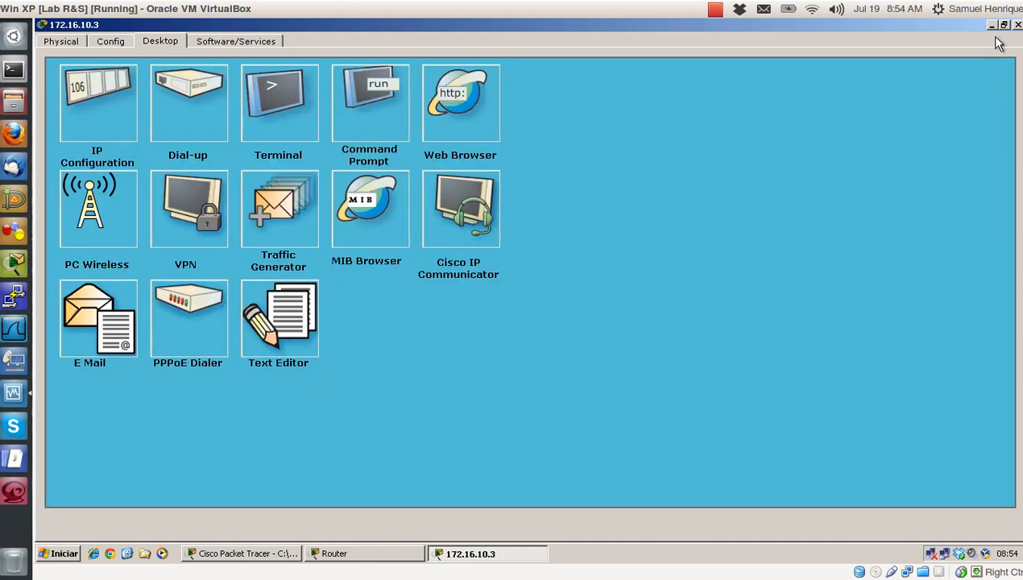
left_click(1018, 26)
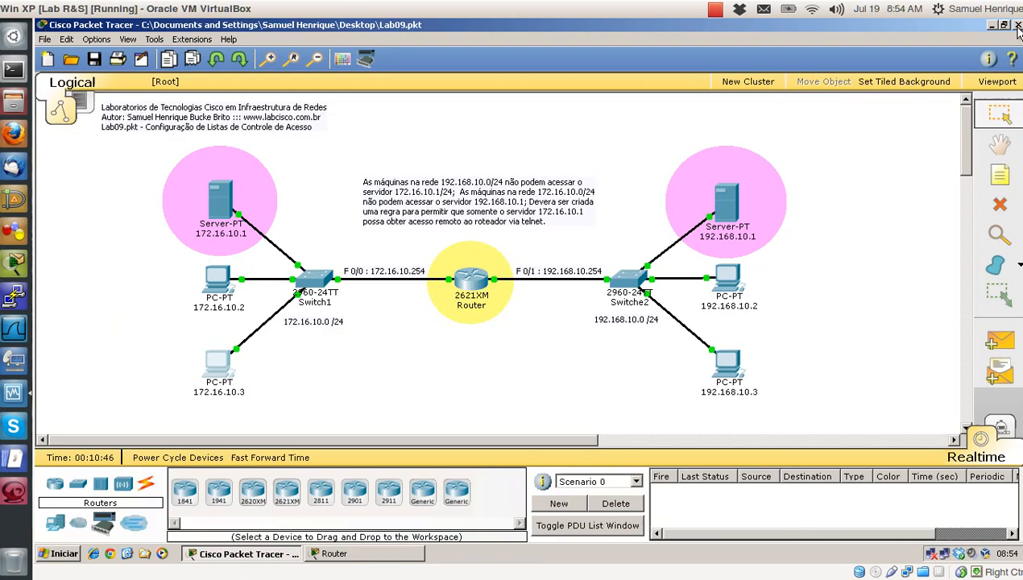
Reopen the router's command line maximized and enter global configuration mode
left_click(471, 276)
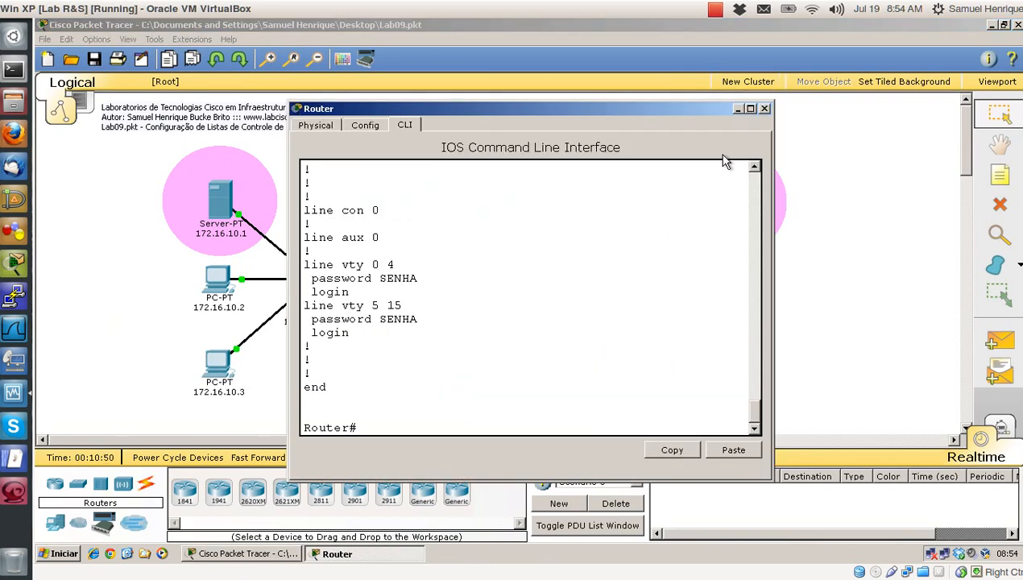
left_click(750, 108)
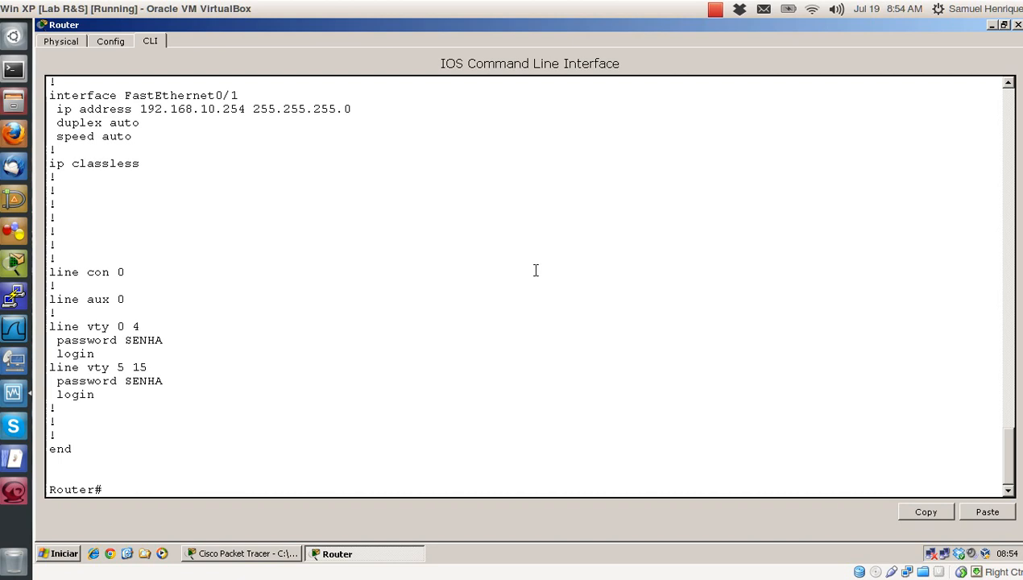
key("Return")
type("conf t")
key("Return")
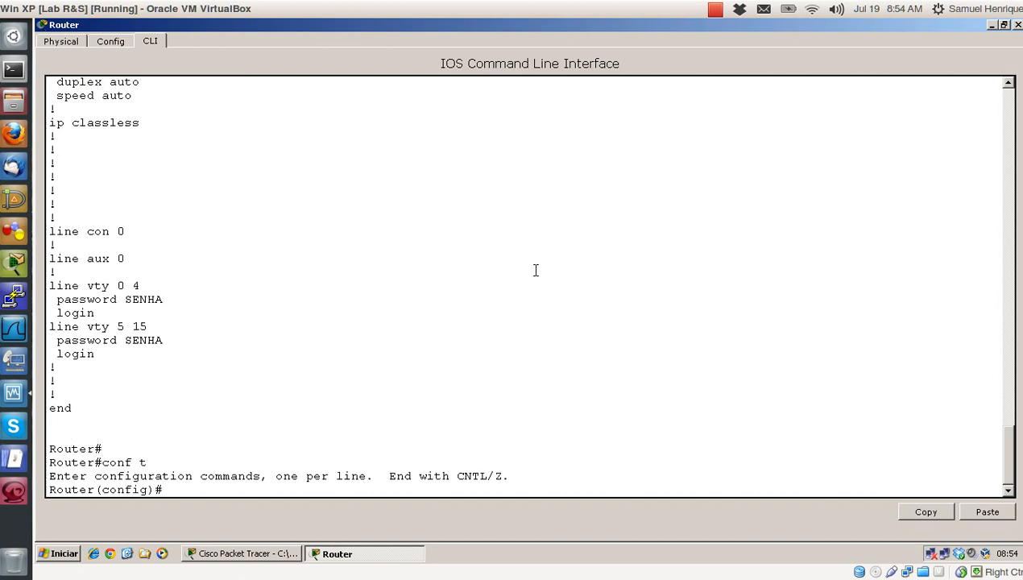
Set the router's enable secret password and end configuration mode
type("enable secre")
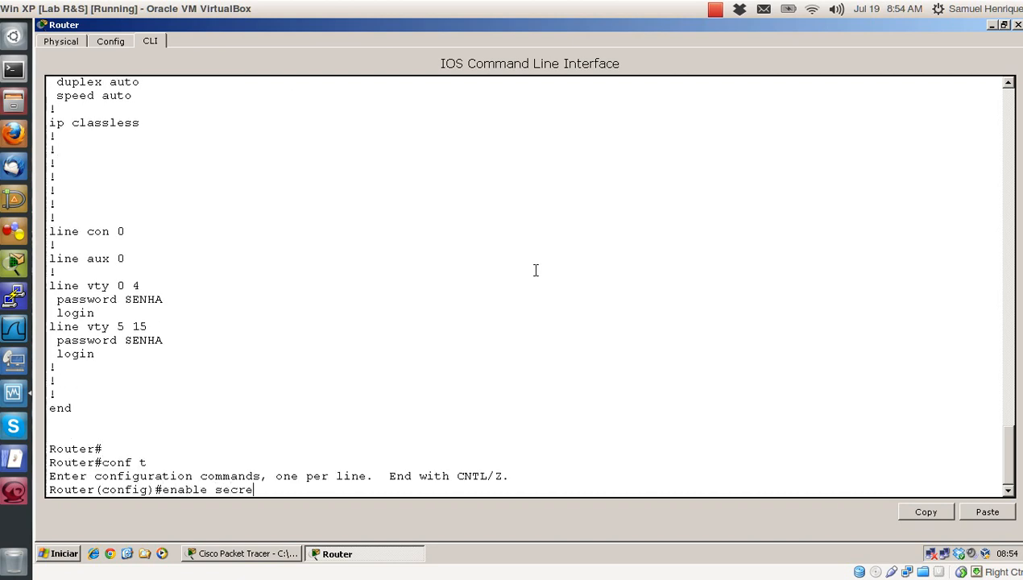
type("t SENHA")
key("Return")
key("Return")
type("end")
key("Return")
key("Return")
key("Return")
key("Return")
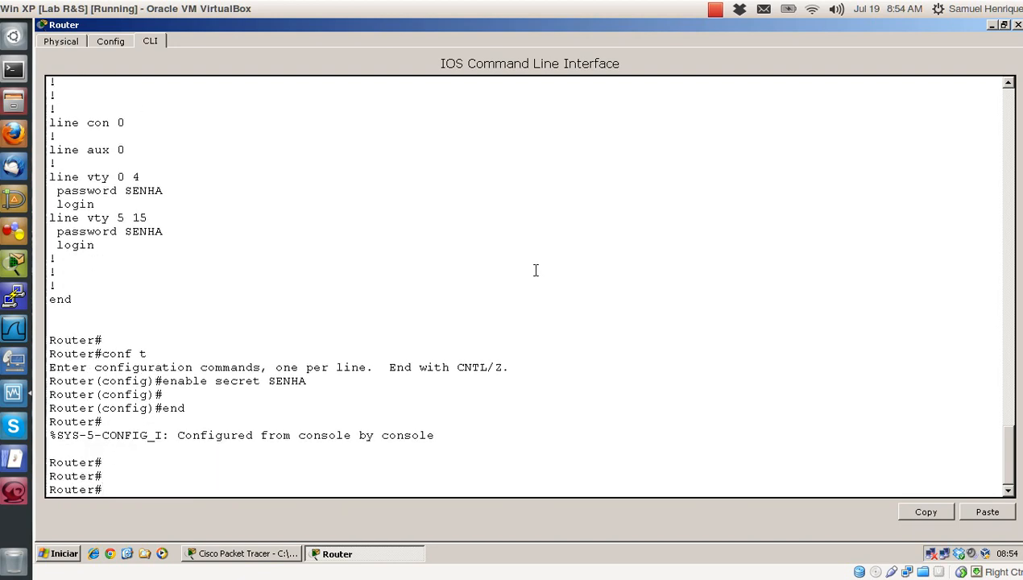
Exit the router's console session and re-enter privileged mode with the enable secret password
type("exit")
key("Return")
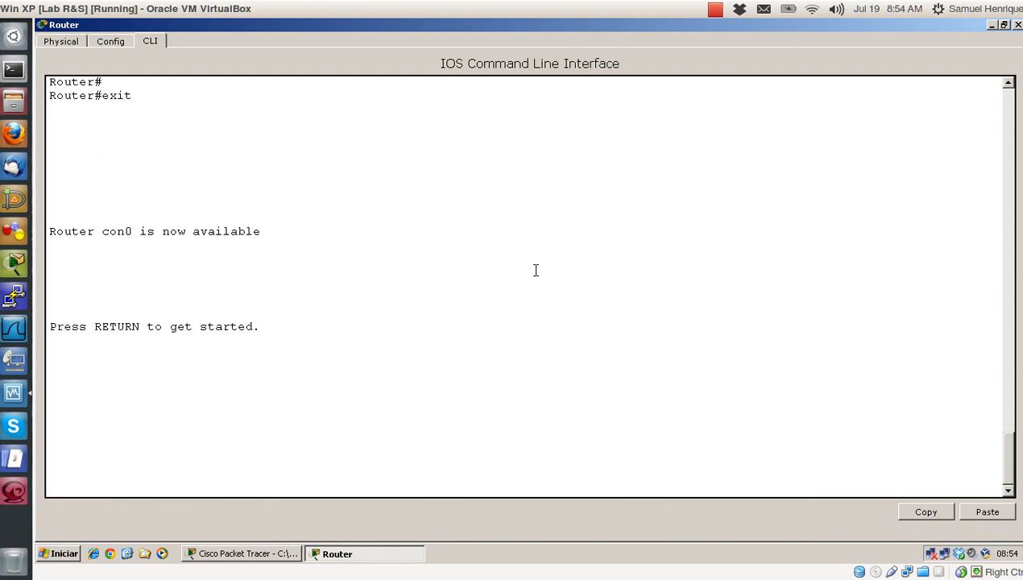
key("Return")
type("en")
key("Return")
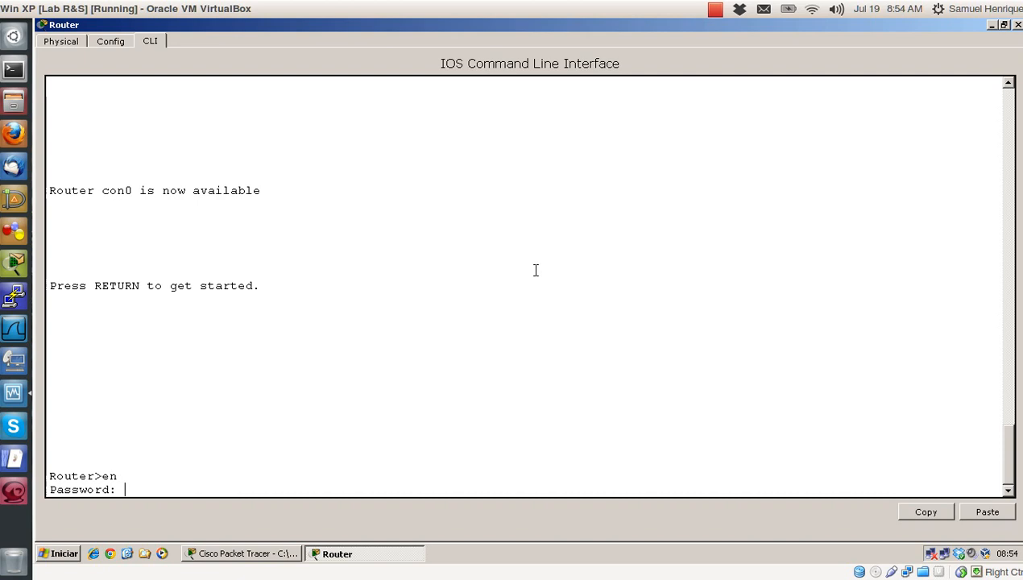
key("Return")
key("Return")
key("Return")
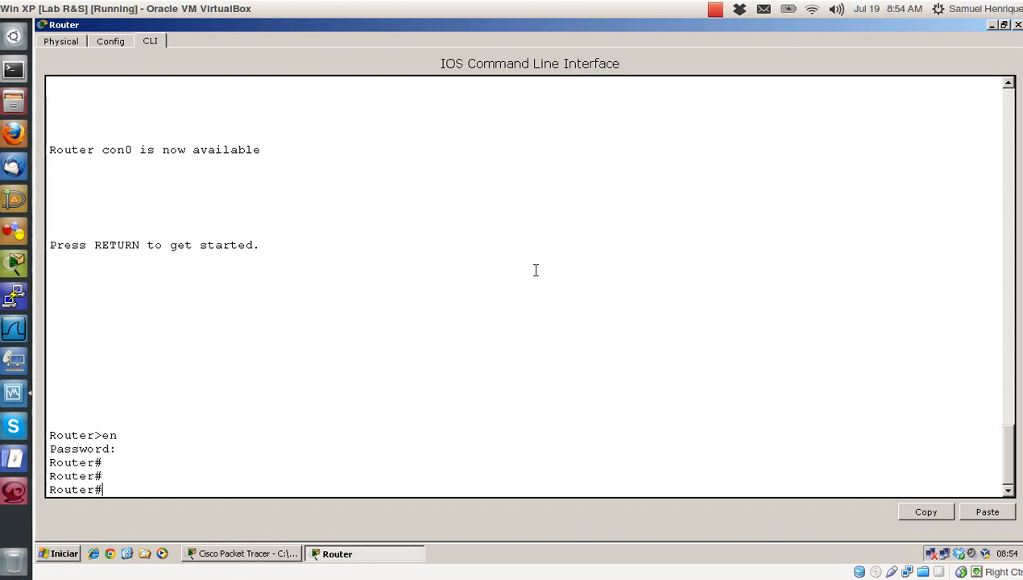
Close the router window and open a maximized command prompt on PC 172.16.10.2
left_click(1005, 25)
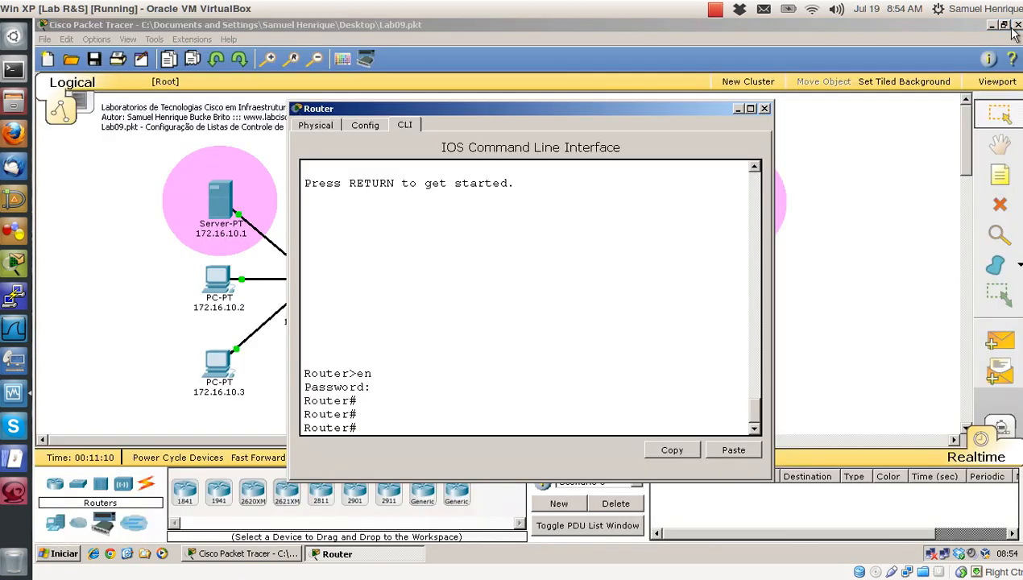
left_click(737, 109)
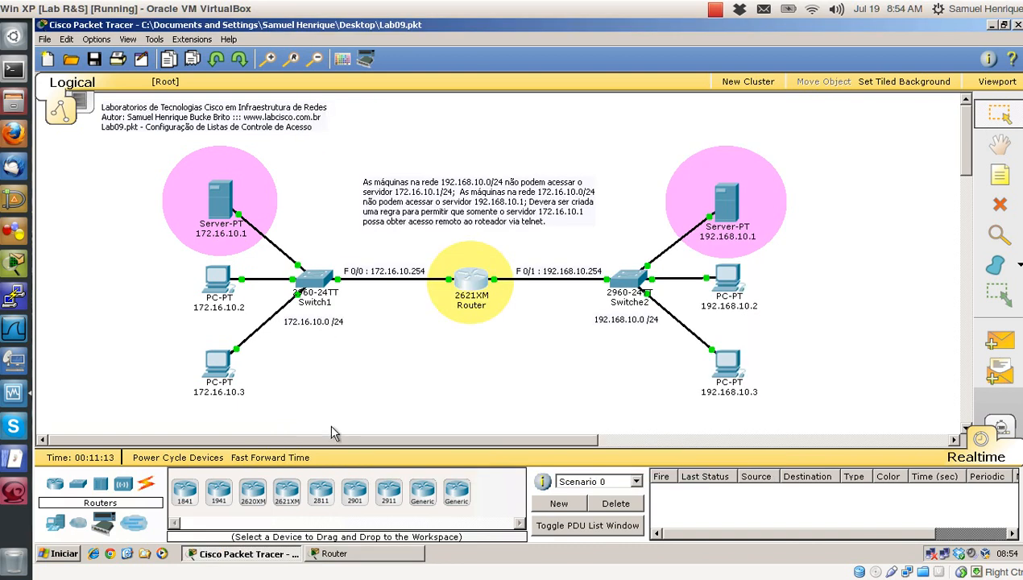
left_click(354, 554)
left_click(764, 108)
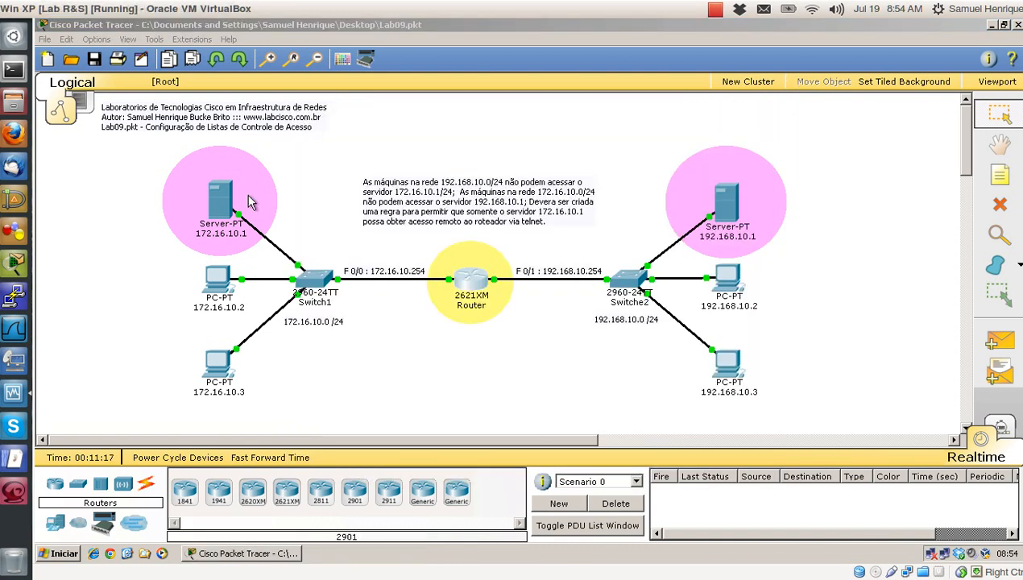
left_click(203, 283)
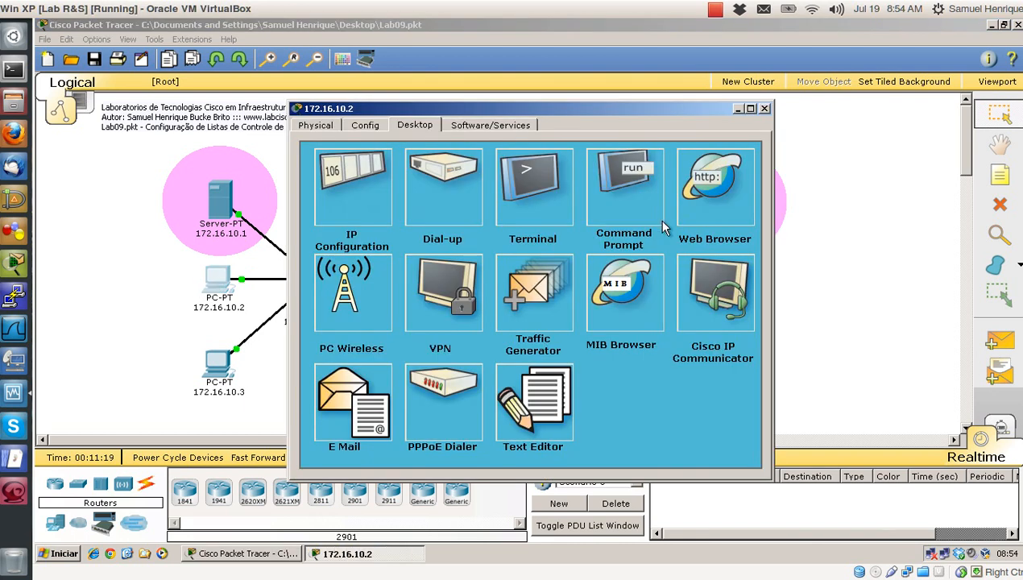
left_click(642, 210)
key("Return")
key("Return")
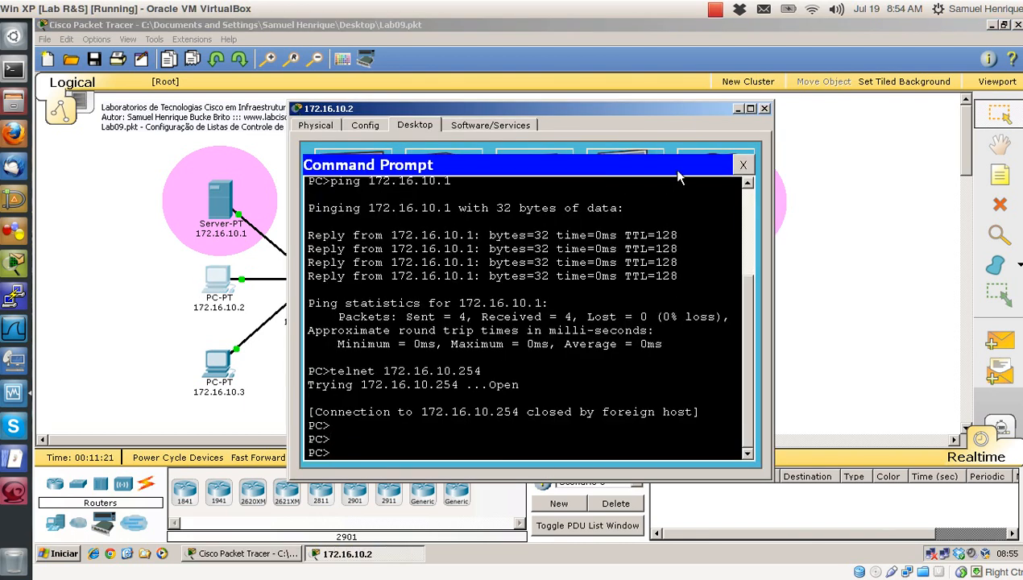
left_click(751, 111)
Telnet from PC 172.16.10.2 to the router at 172.16.10.254 and log in with the VTY access password
type("telnet ")
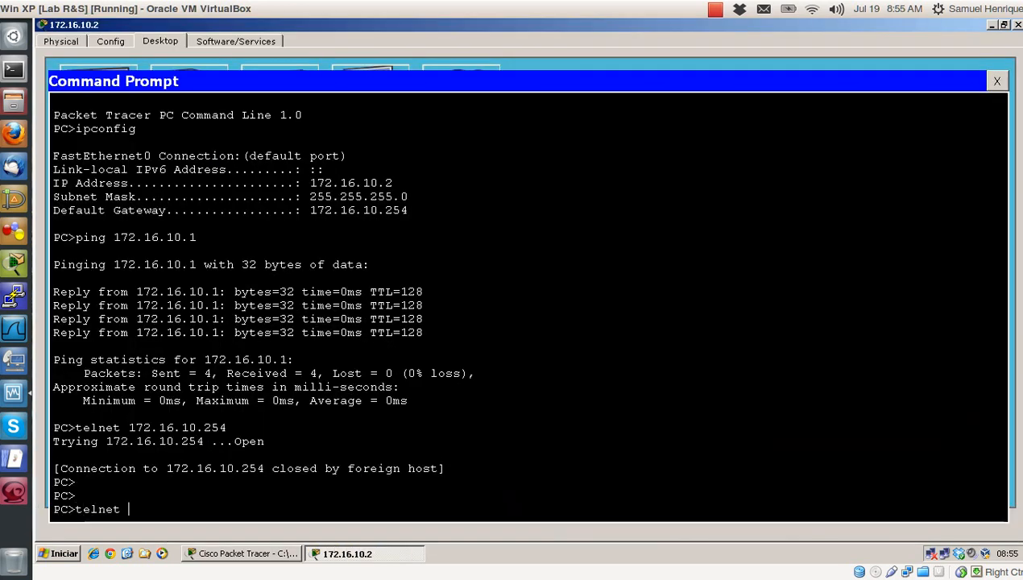
type("192")
type("72")
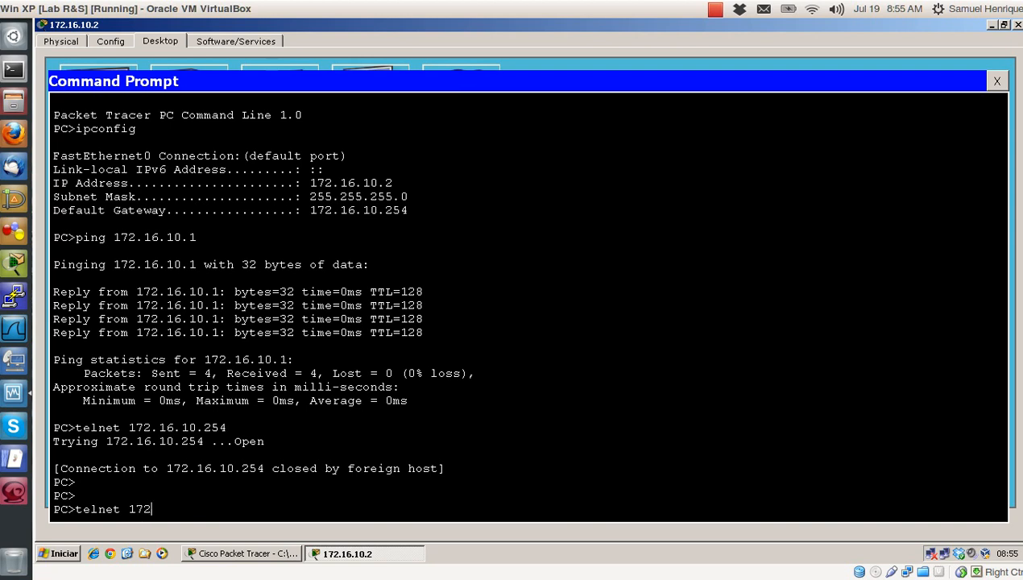
type(".16.10.254")
key("Return")
key("Return")
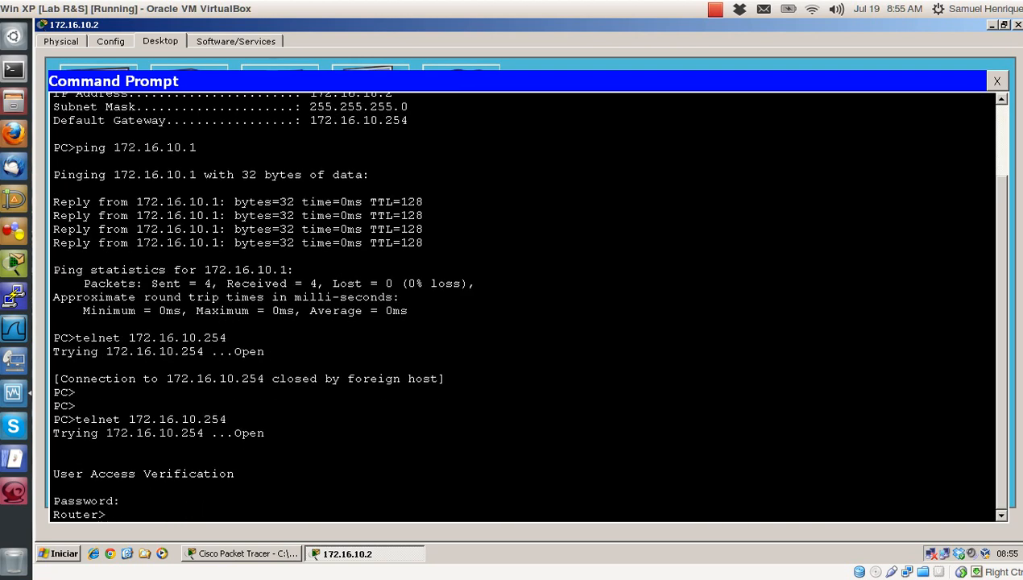
key("Return")
key("Return")
Enter privileged mode over telnet with the enable secret password and display the router's IP routing table
type("en")
key("Return")
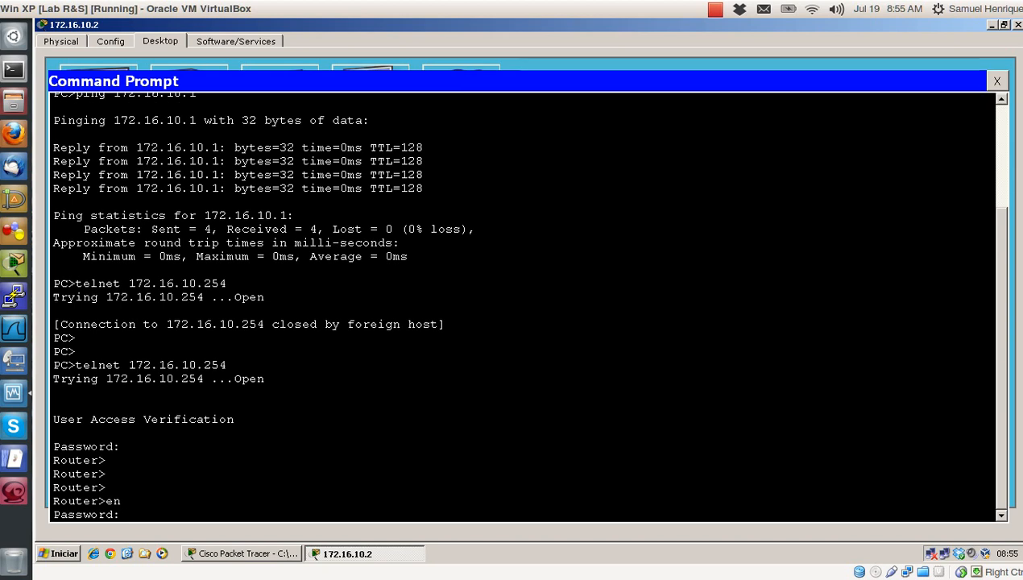
key("Return")
key("Return")
key("Return")
key("Return")
type("show ip route")
key("Return")
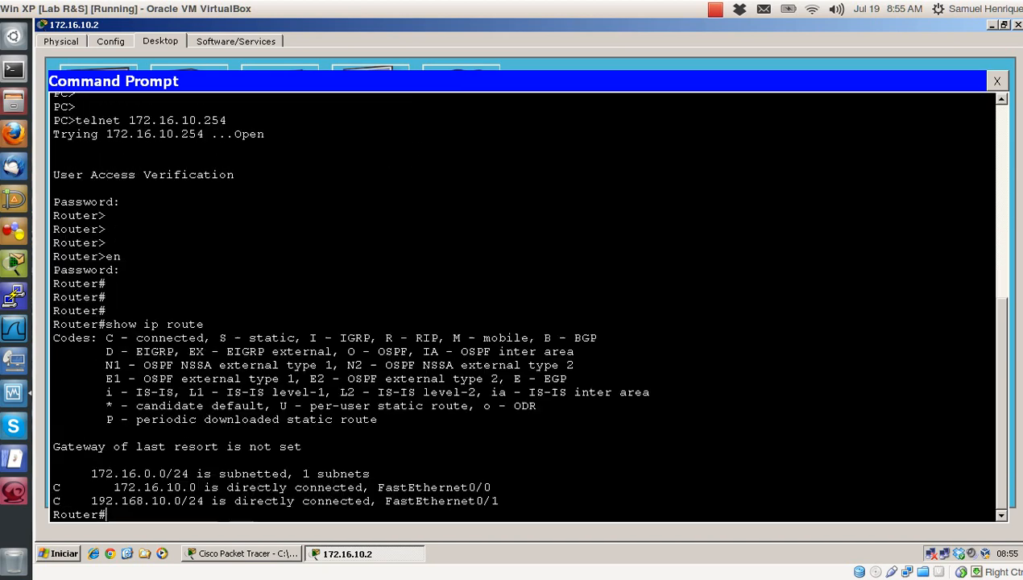
End the telnet session from PC 172.16.10.2 and close its command prompt and device window
key("Return")
key("Return")
key("Return")
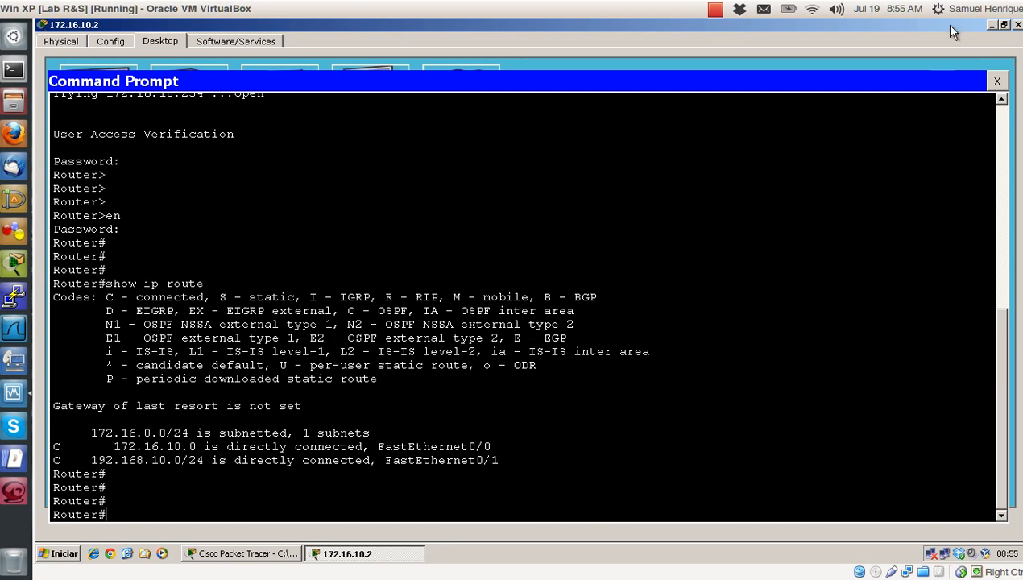
type("ixit")
key("Return")
key("Return")
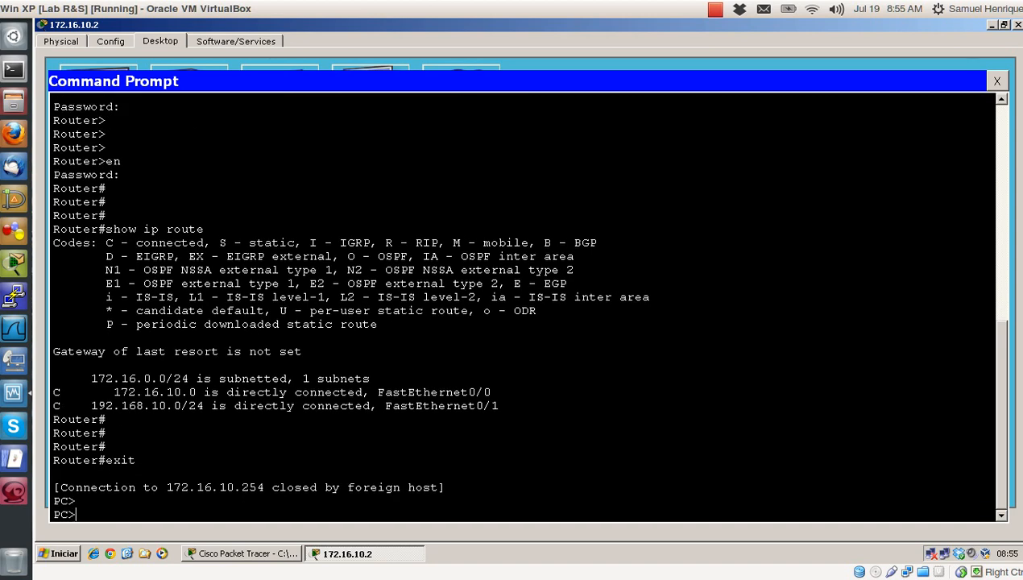
left_click(997, 81)
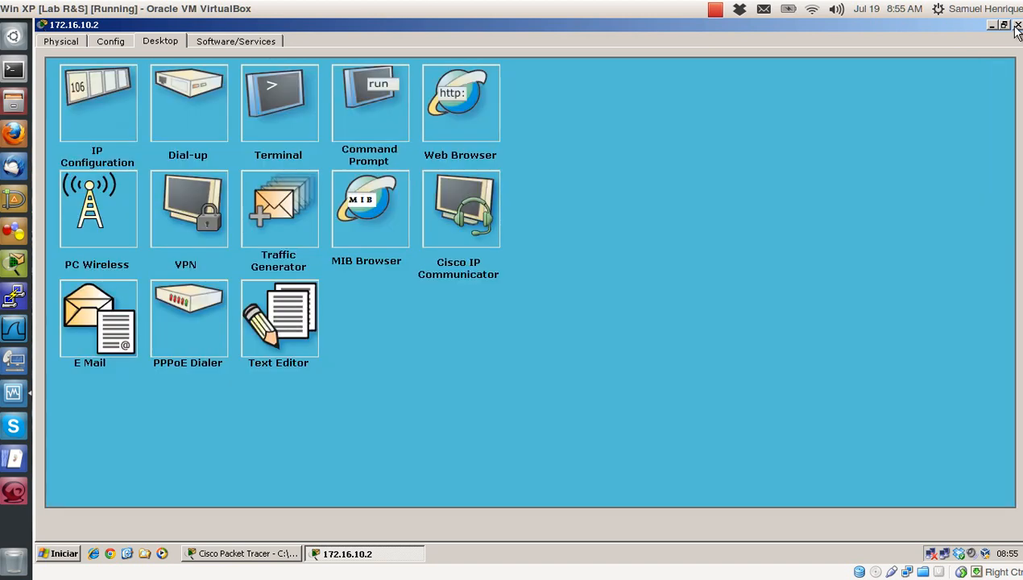
left_click(1016, 25)
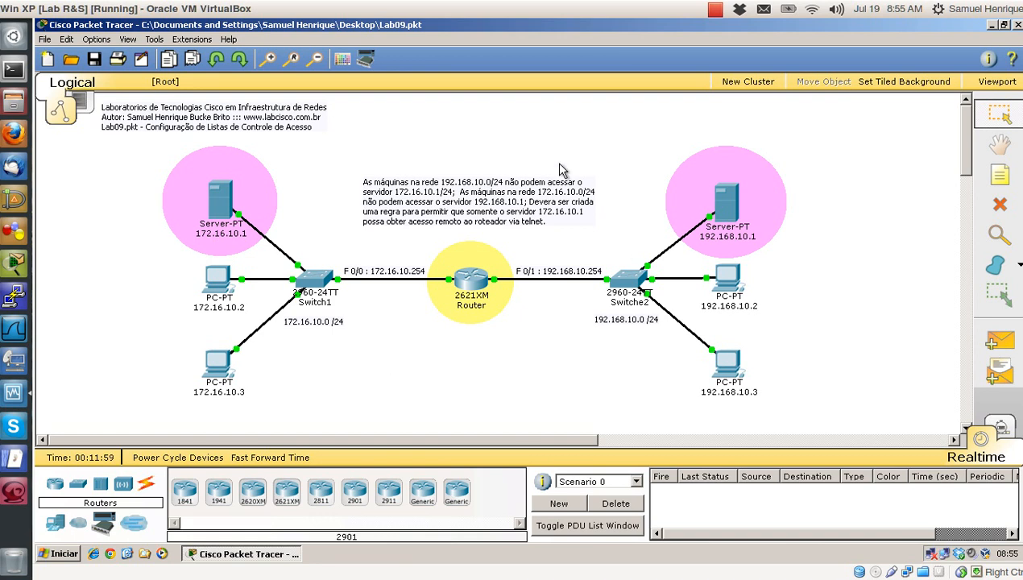
Open a maximized command prompt on PC 192.168.10.2 and display its IP configuration
left_click_drag(340, 159, 621, 246)
left_click(439, 362)
left_click(728, 278)
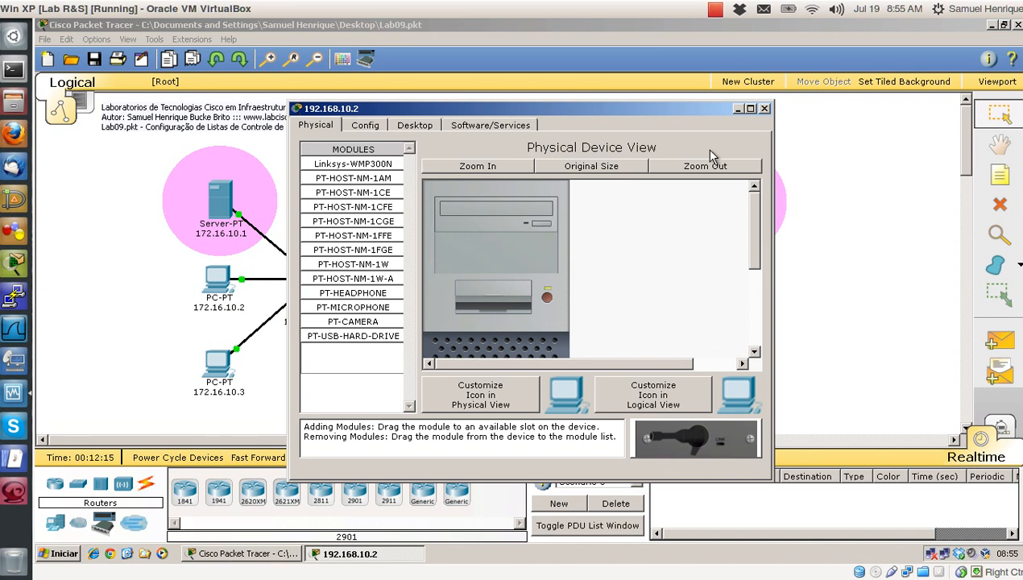
left_click(750, 108)
left_click(182, 41)
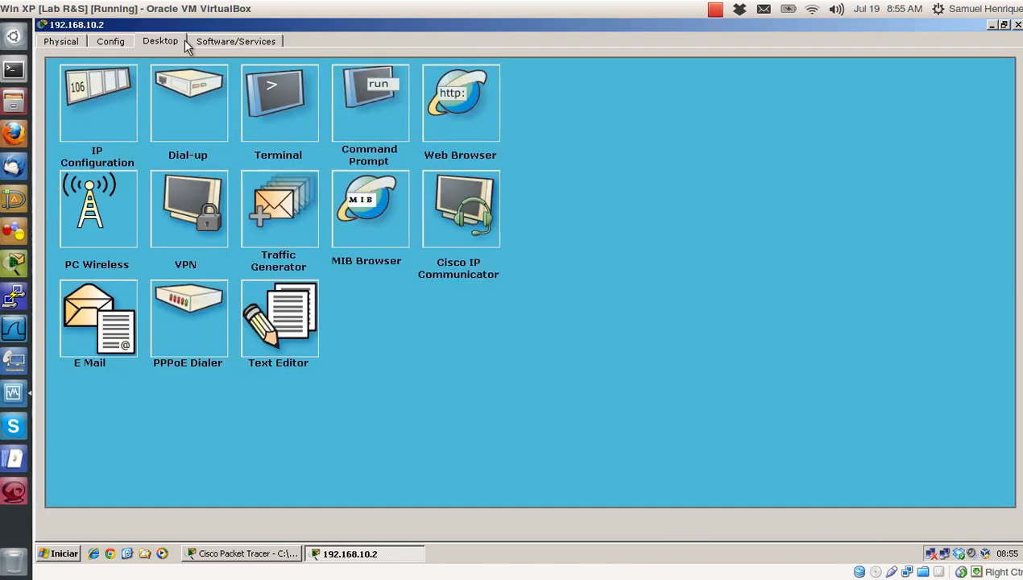
left_click(358, 90)
key("Return")
key("Return")
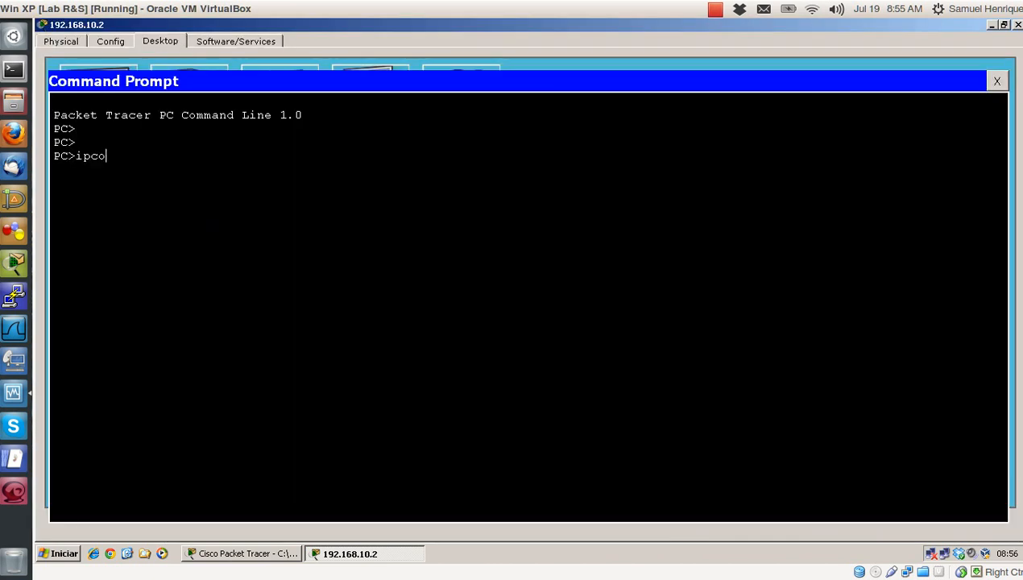
type("ipconfig")
key("Return")
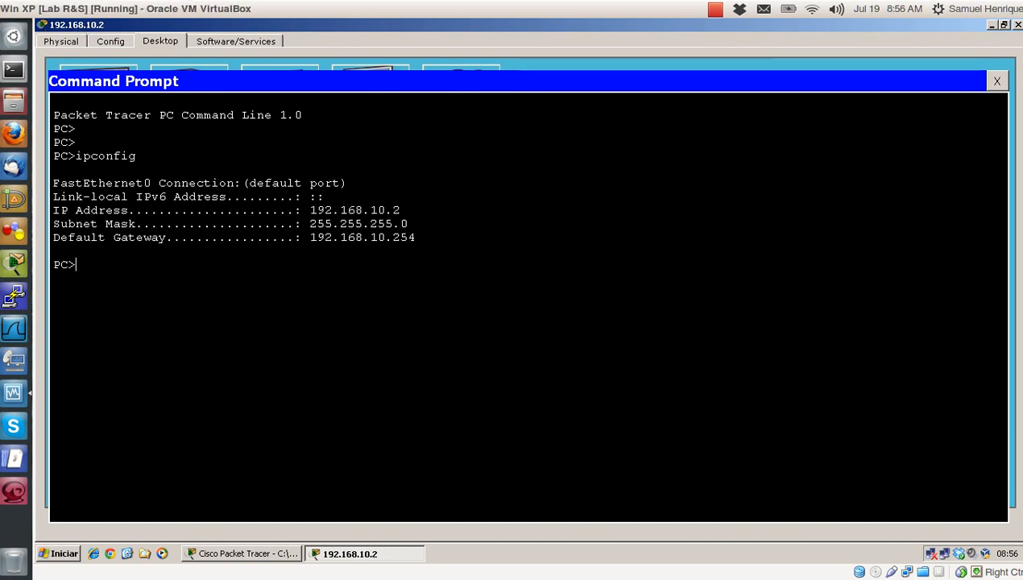
Telnet from PC 192.168.10.2 to the router at 192.168.10.254 and log in with the VTY access password
type("telnet 192.168")
key("Print")
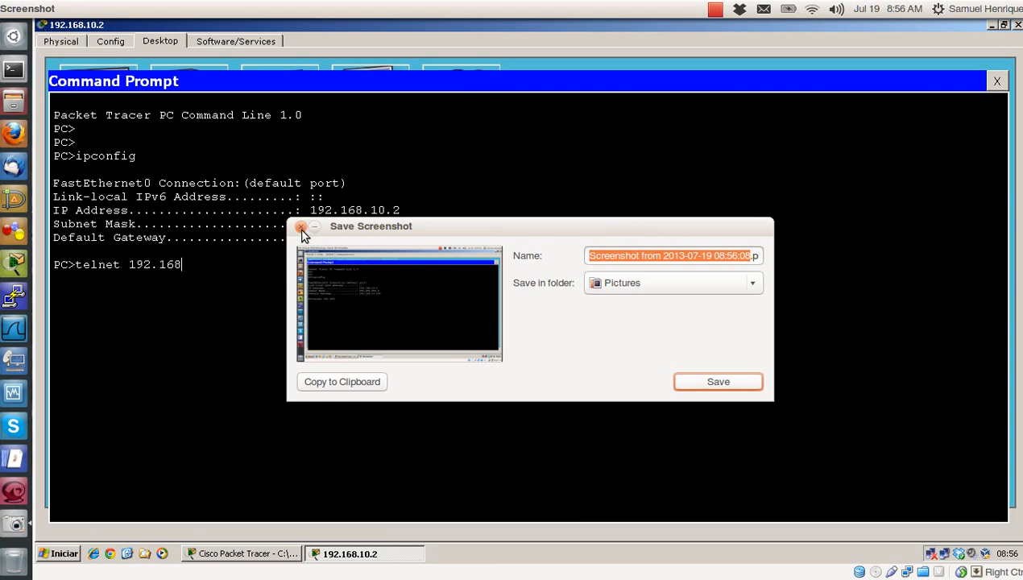
left_click(300, 227)
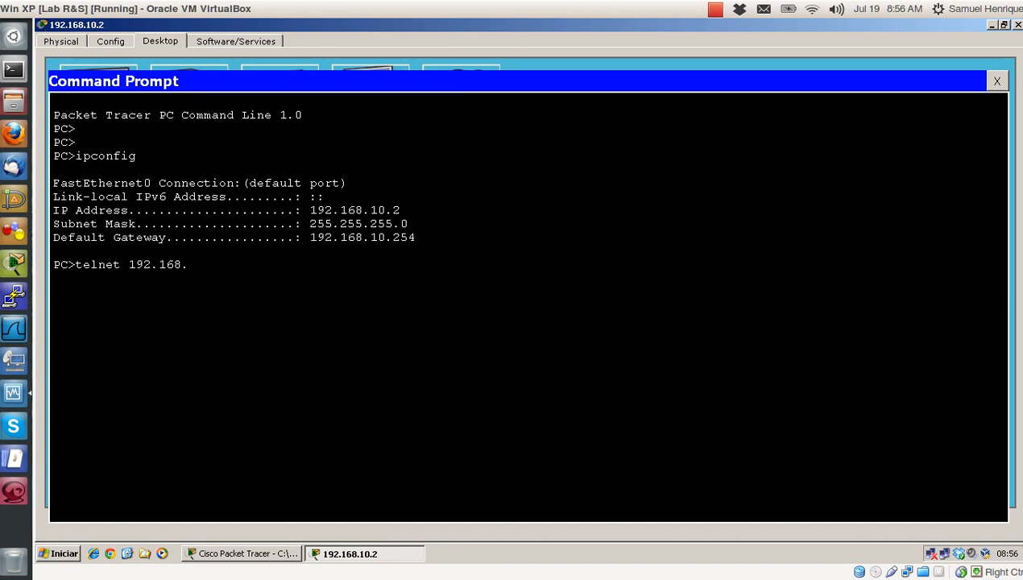
type(".10.25")
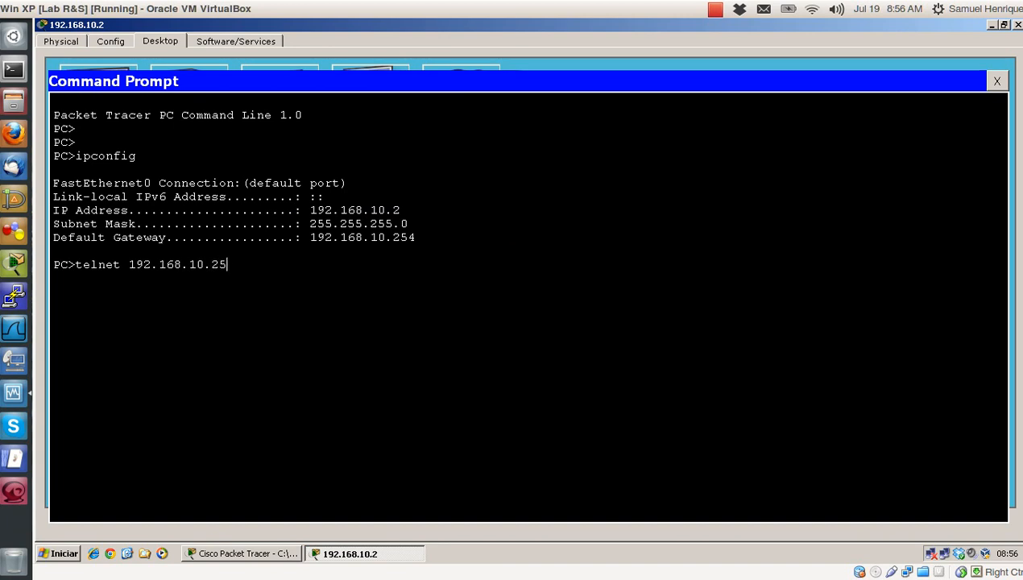
type("4")
key("Return")
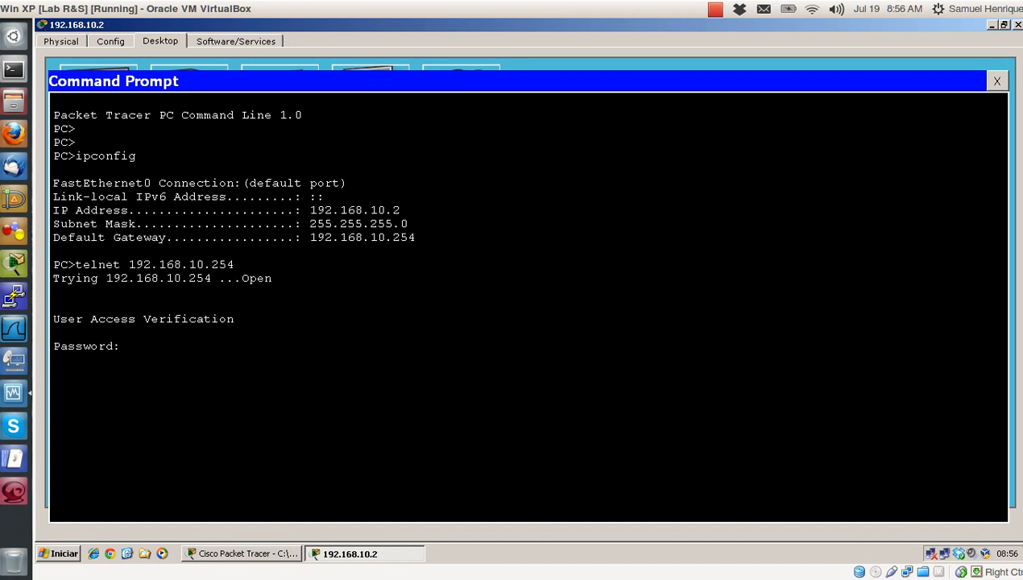
key("Return")
key("Return")
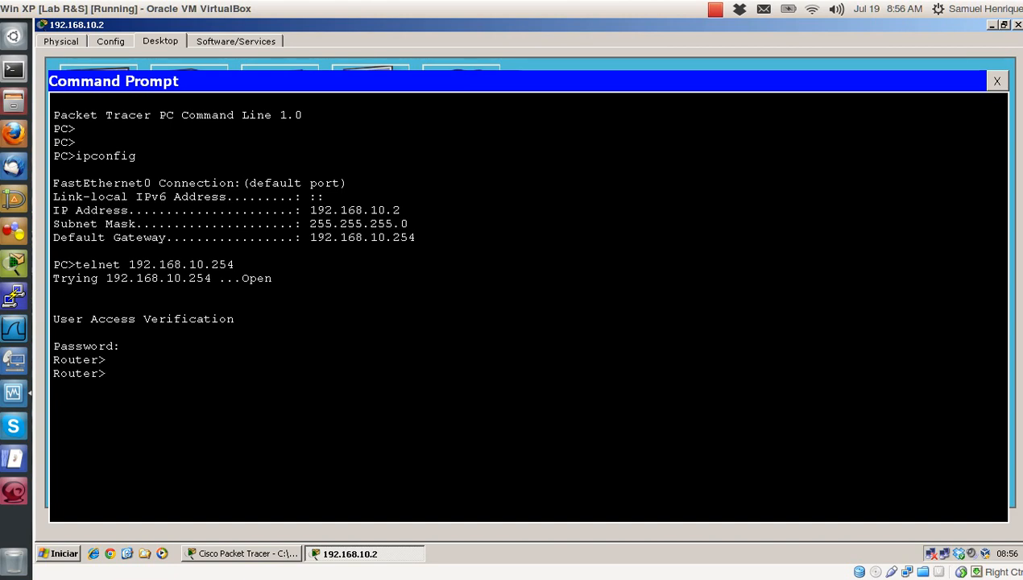
Enter privileged mode from PC 192.168.10.2 with the enable secret password and show the router's IP routing table
type("en")
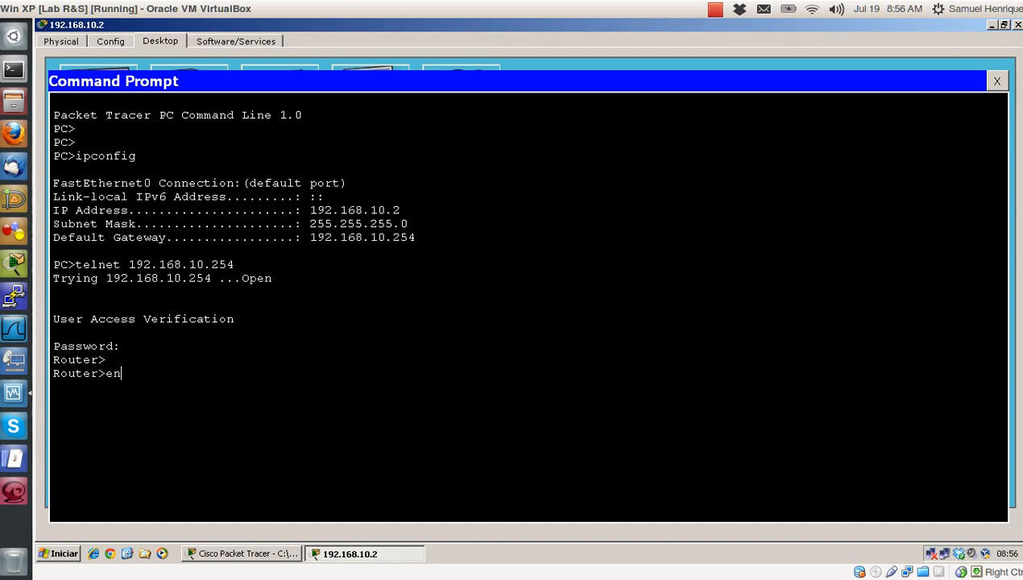
key("Return")
key("Return")
key("Return")
key("Return")
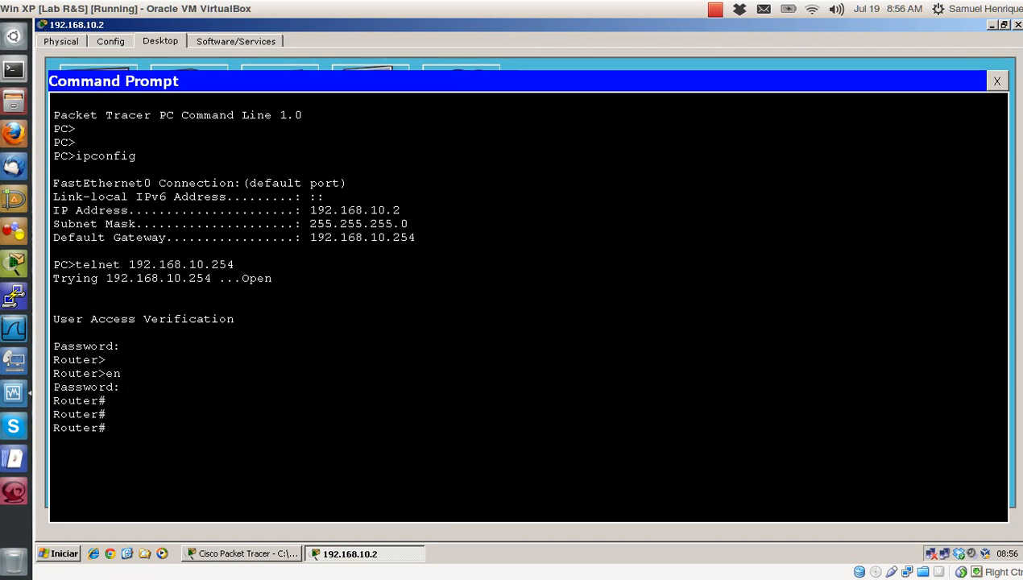
type("show ip route")
key("Return")
key("Return")
key("Return")
Exit the telnet session on PC 192.168.10.2 and close its command prompt and device window
type("ex")
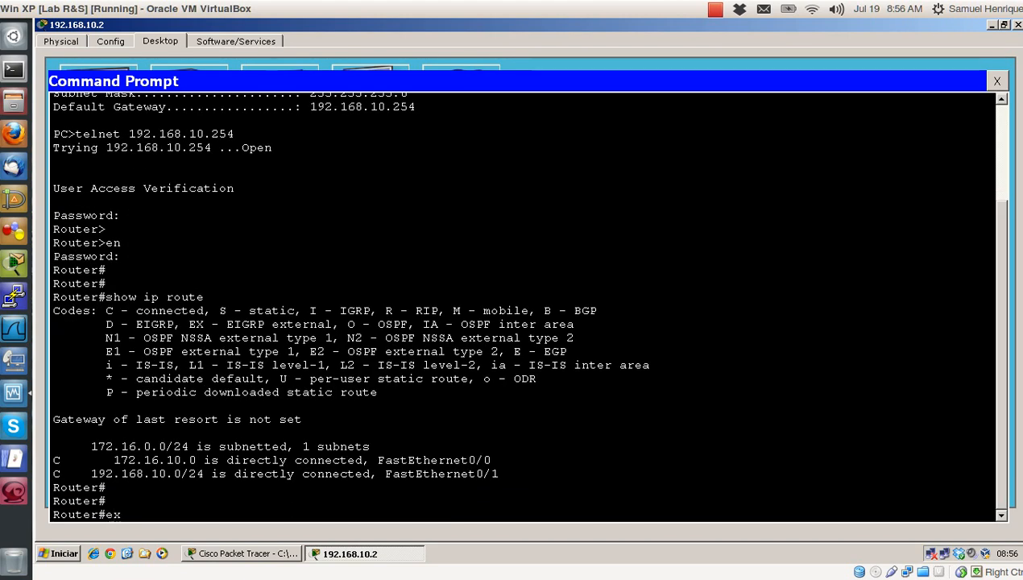
type("it")
key("Return")
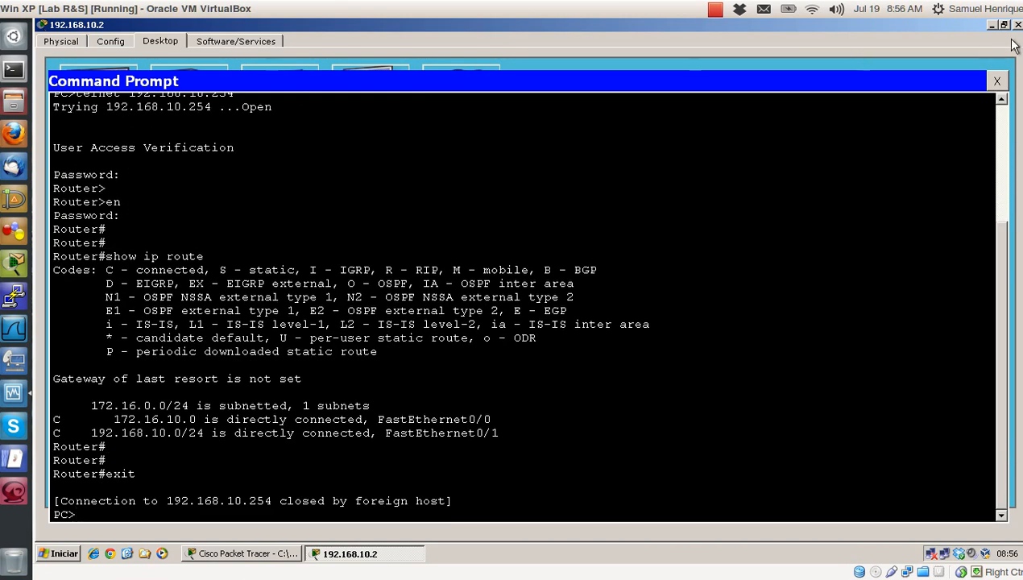
left_click(997, 81)
left_click(1018, 25)
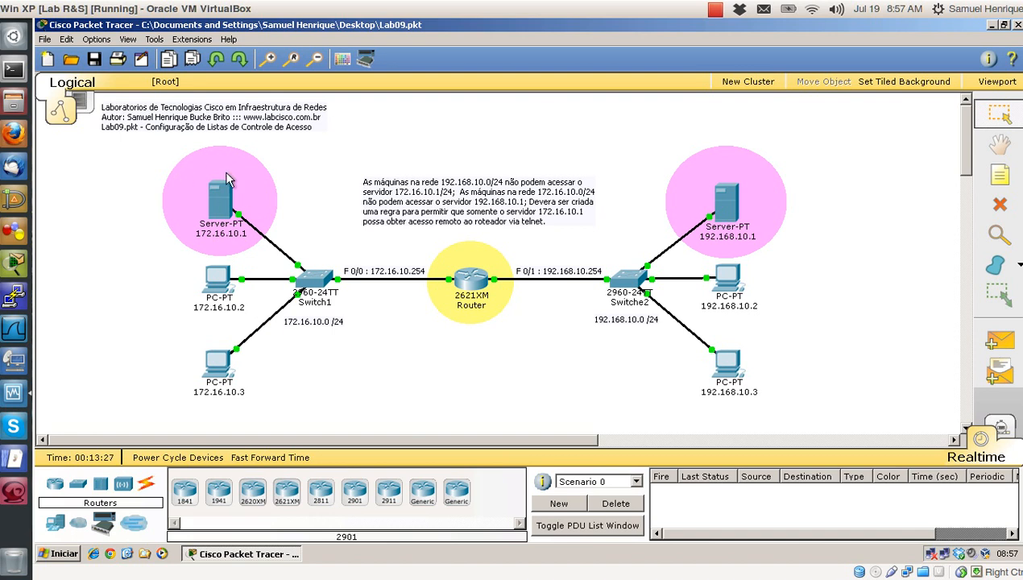
Open a command prompt on server 192.168.10.1 and telnet to the router at 192.168.10.254
mouse_move(230, 194)
mouse_move(216, 280)
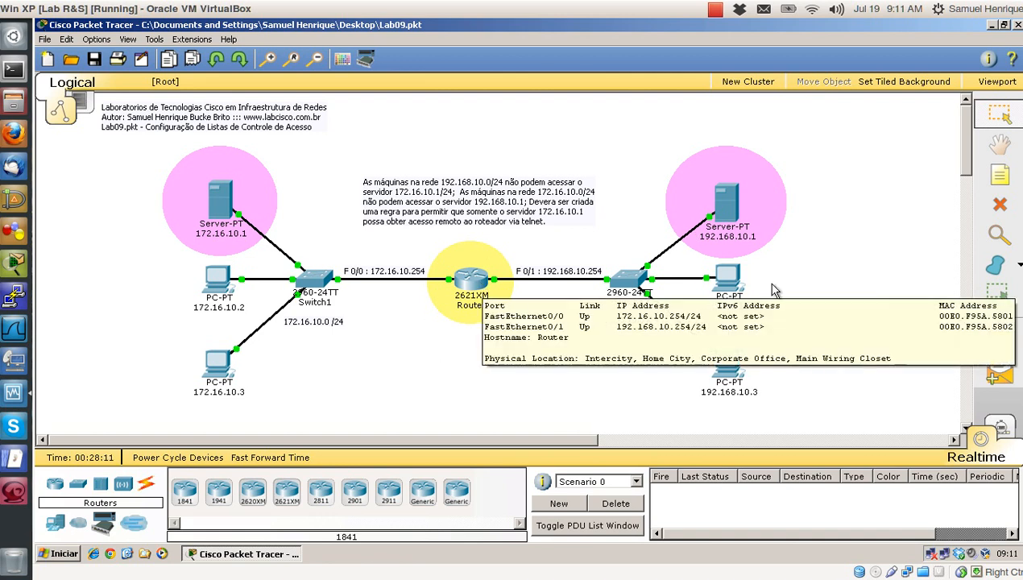
left_click(725, 203)
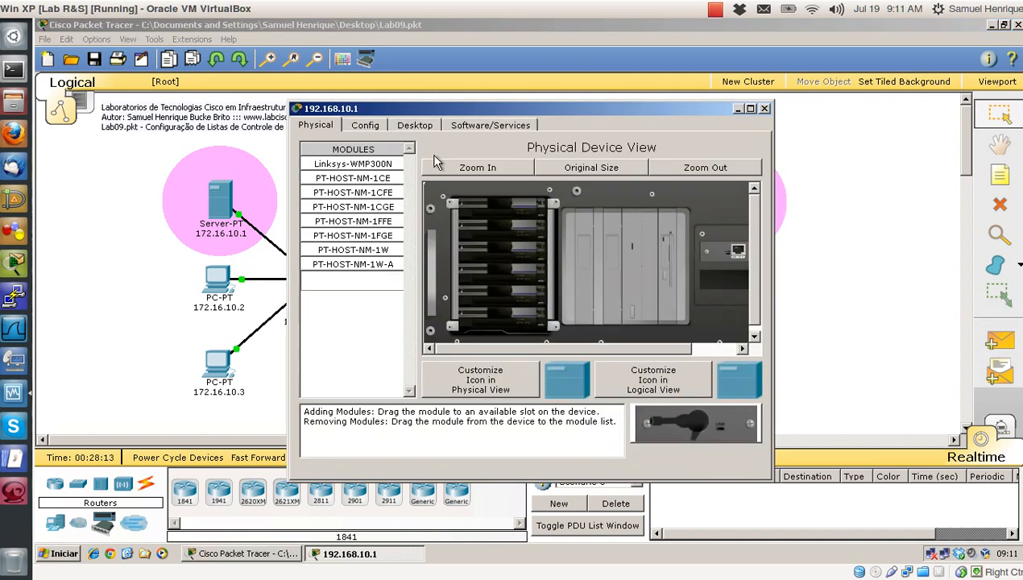
left_click(408, 125)
left_click(466, 200)
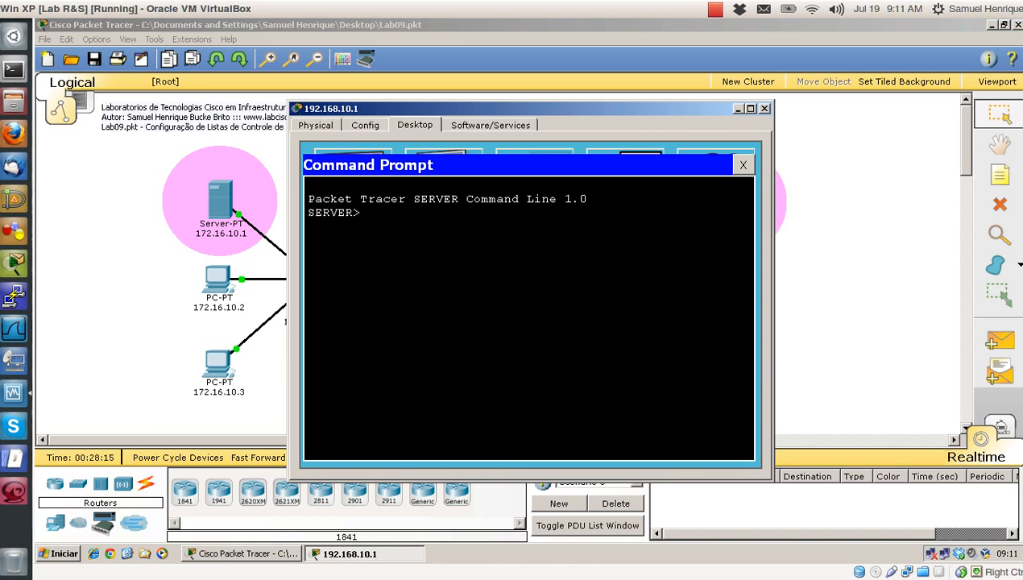
type("telnet 192.168.10.254")
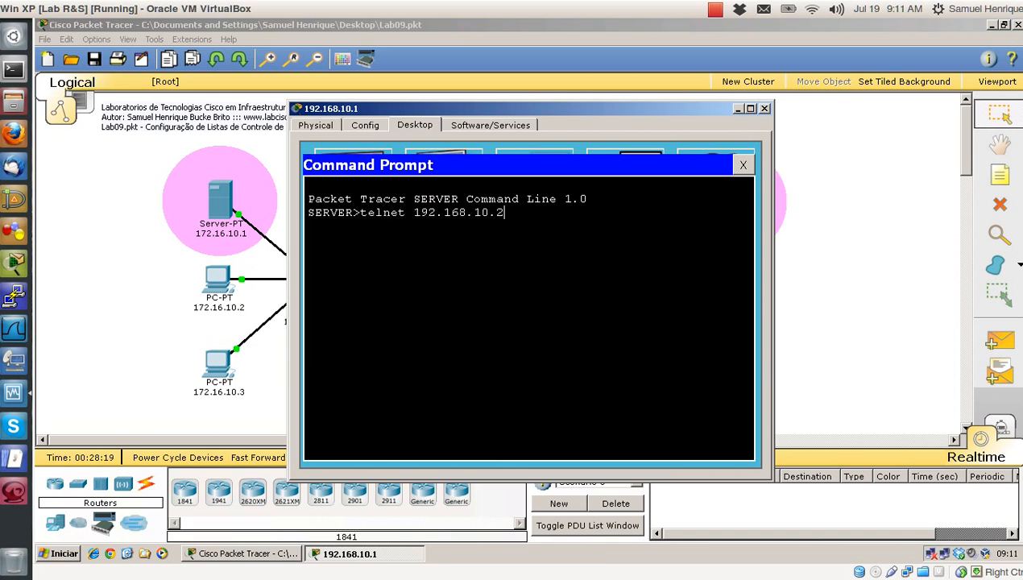
key("Return")
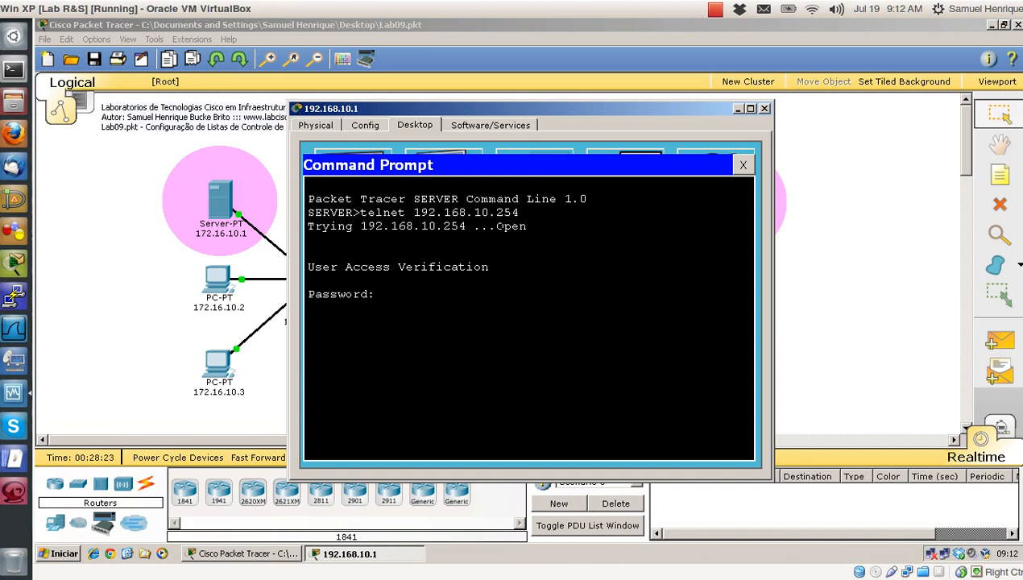
Log in to the router from server 192.168.10.1 with the VTY password and enter privileged mode with the enable secret password
left_click_drag(494, 226, 528, 227)
left_click(384, 294)
key("Return")
key("Return")
key("Return")
type("en")
key("Return")
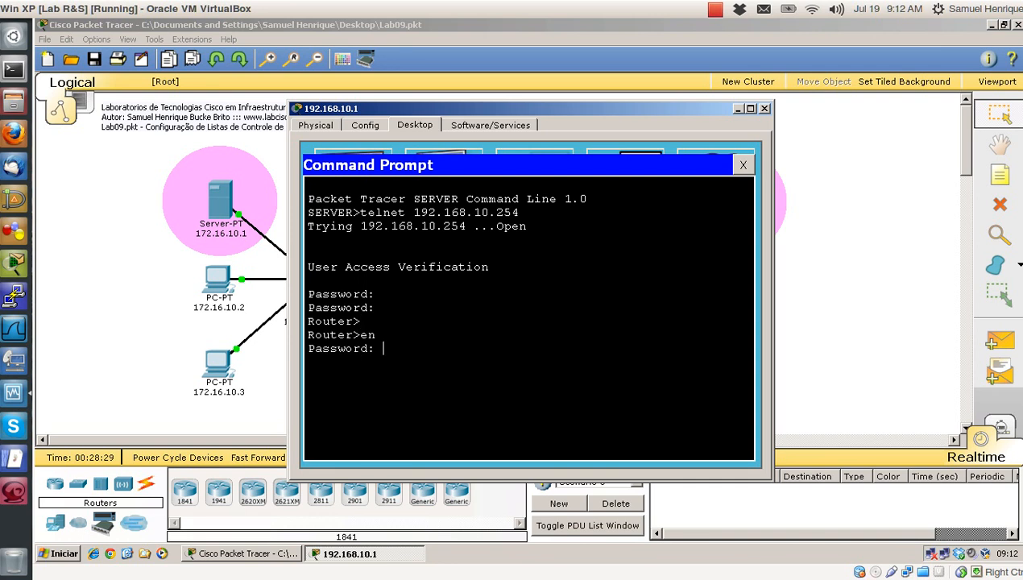
key("Return")
key("Return")
key("Return")
Exit the telnet session on server 192.168.10.1 and close the server's window
type("exit")
key("Return")
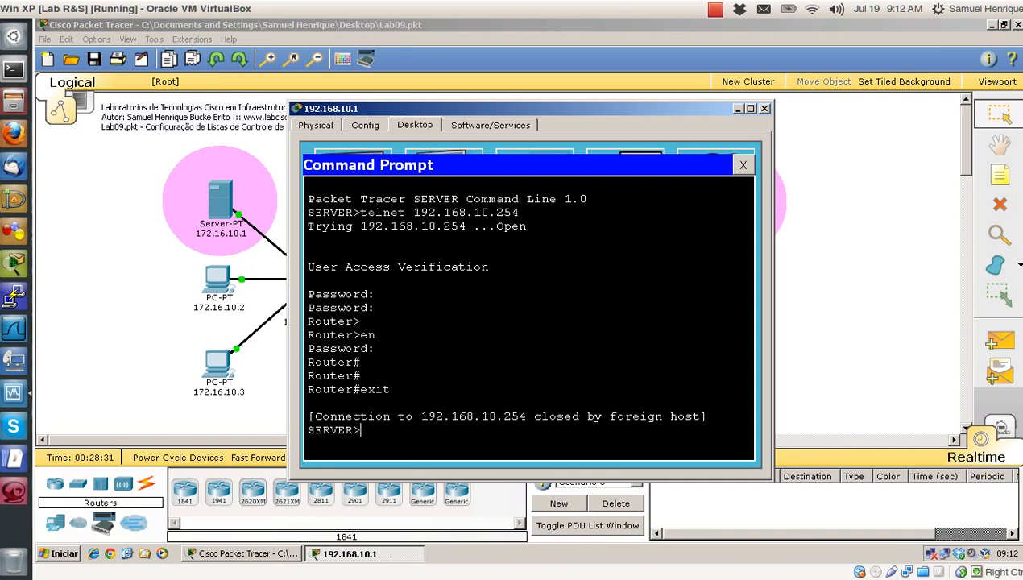
type("exit")
key("Return")
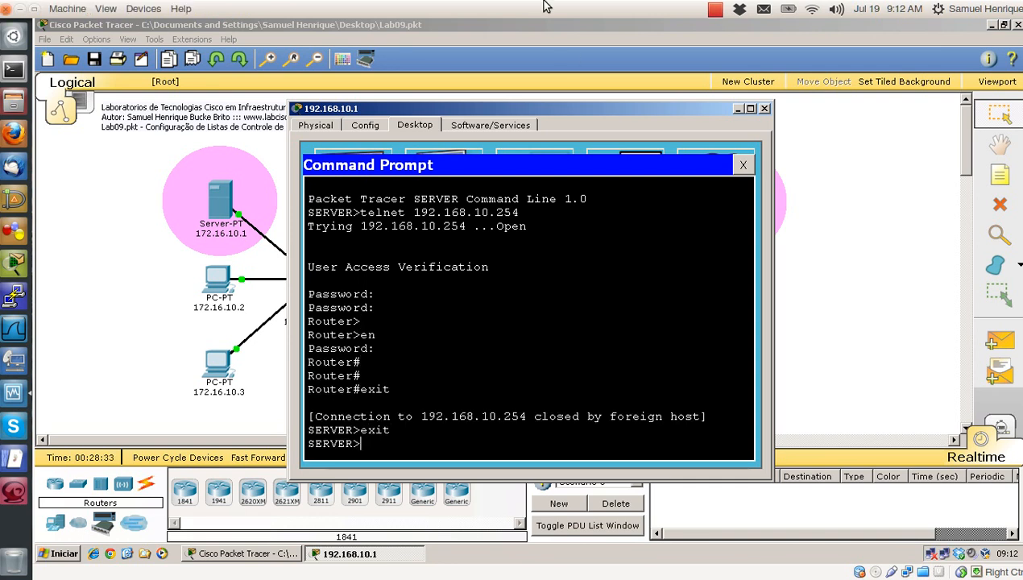
left_click(765, 109)
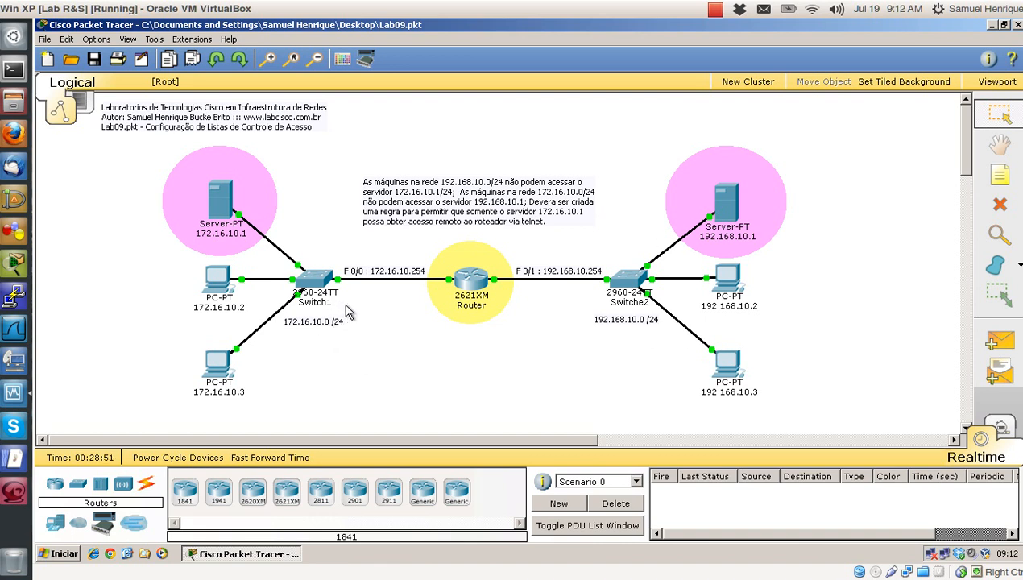
Open the 2621XM router's command line in a maximized window and start a console session
left_click(470, 278)
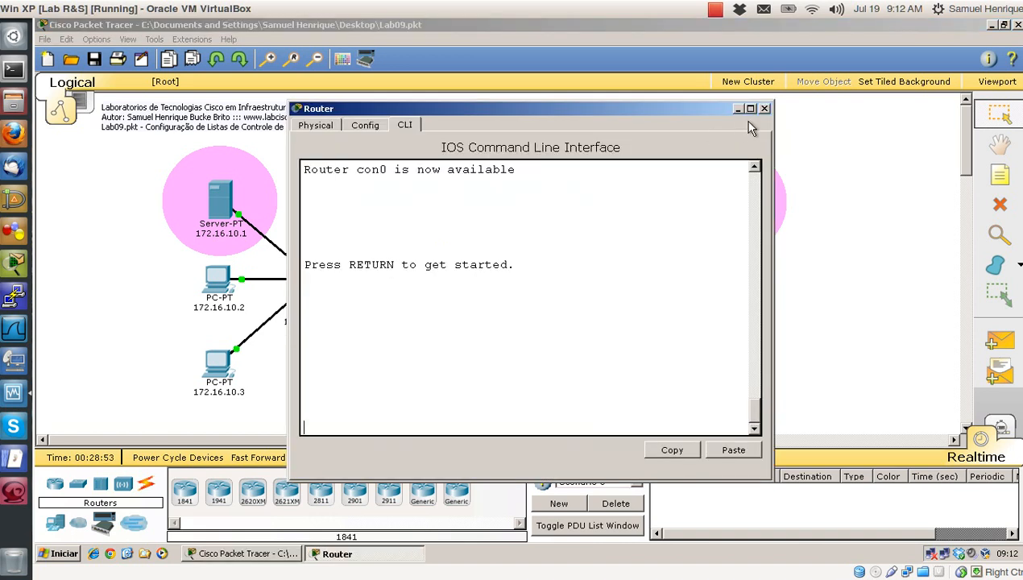
left_click(742, 106)
left_click(333, 554)
key("Return")
key("Return")
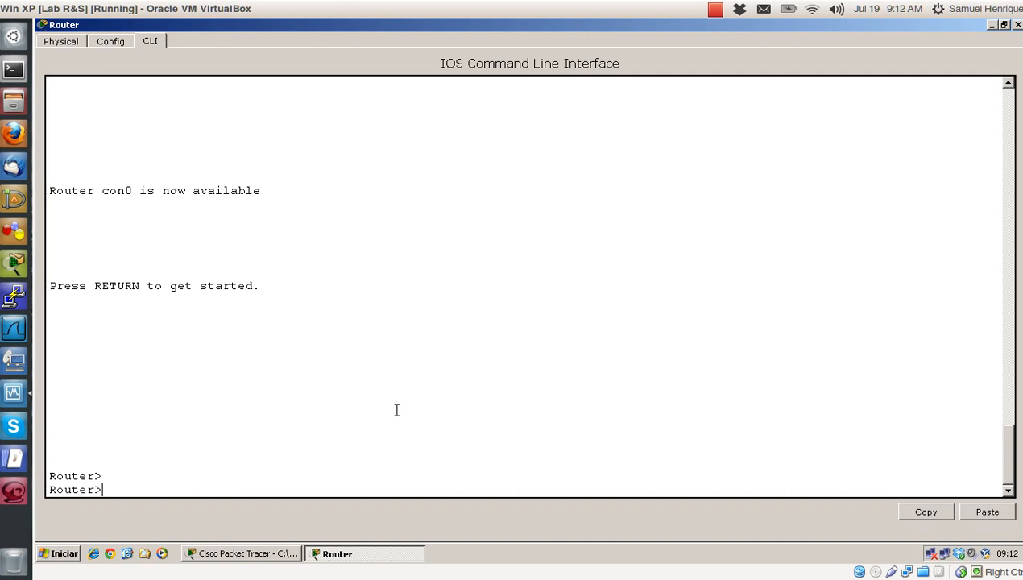
Enter privileged mode on the router console with the enable secret password and switch to global configuration mode
type("en")
key("Return")
key("Return")
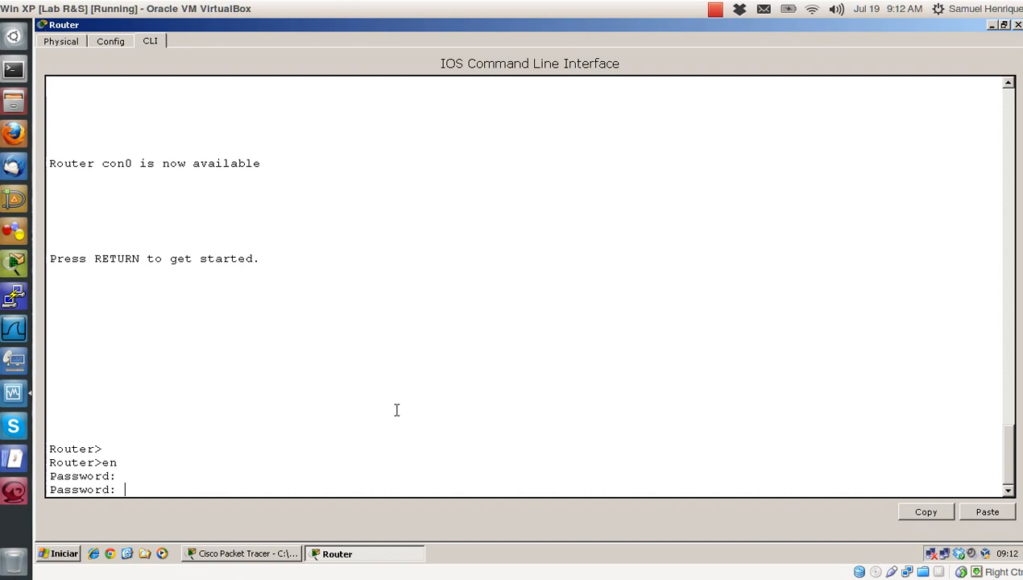
key("Return")
key("Return")
key("Return")
type("conf t")
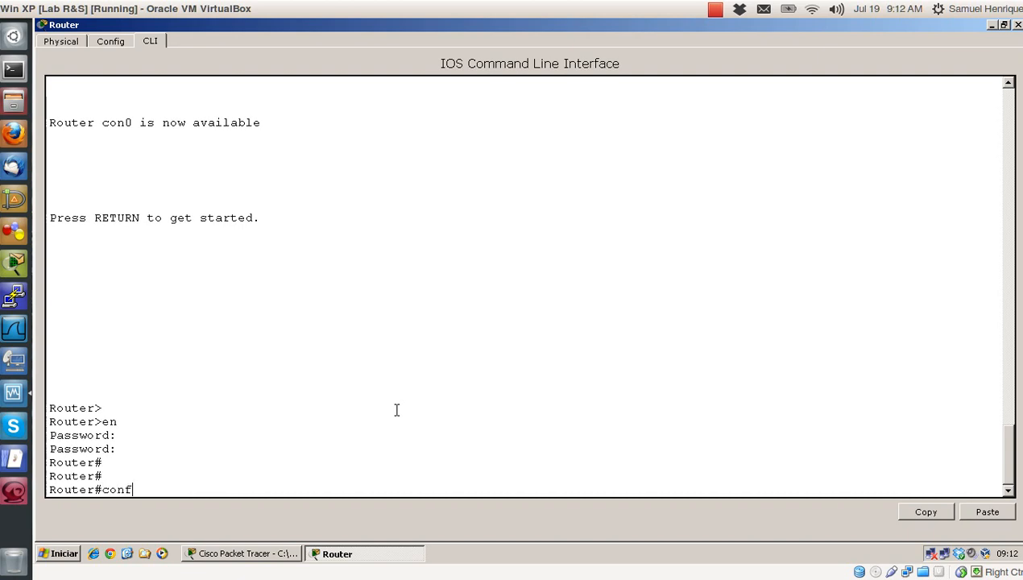
key("Return")
key("Return")
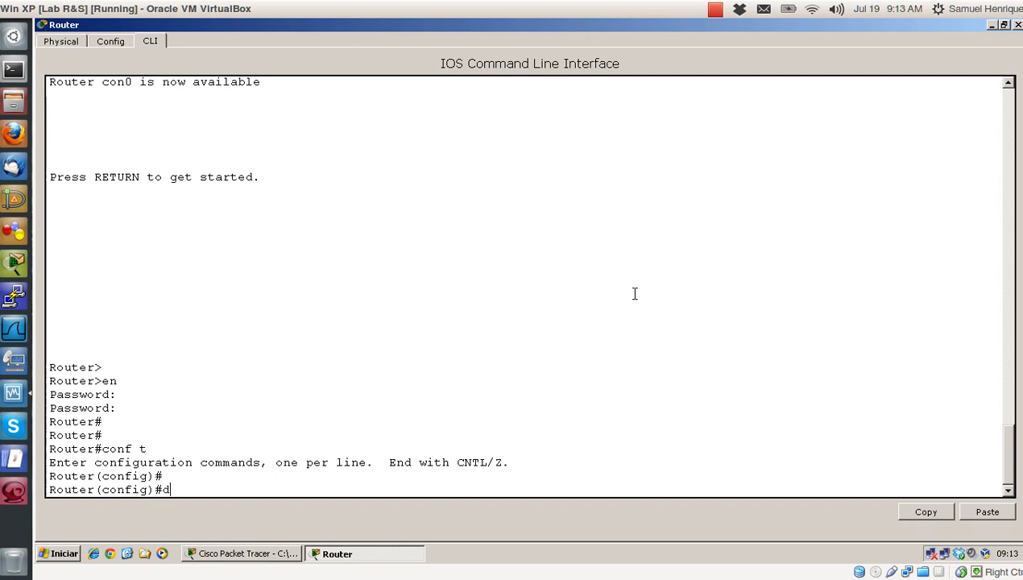
Display the router's access lists from global configuration mode with do show access-lists
type("o show a")
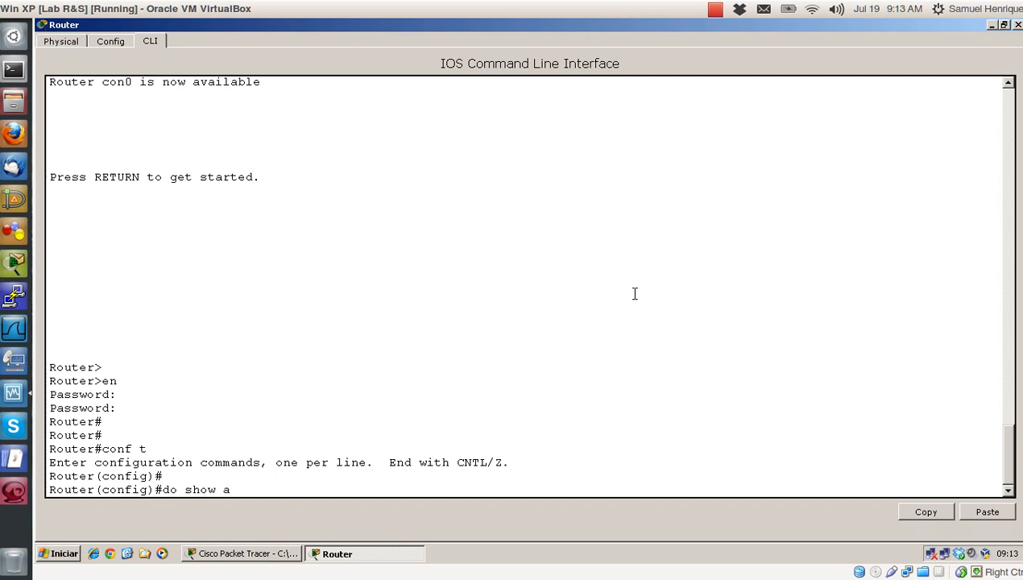
type("ccess-lists")
key("Return")
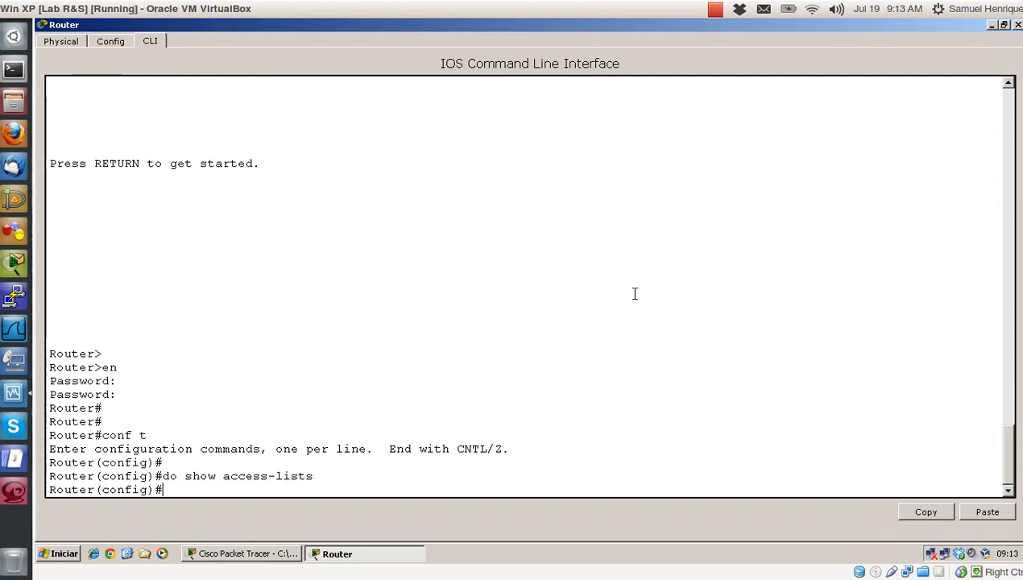
key("Return")
key("Return")
key("Return")
key("Return")
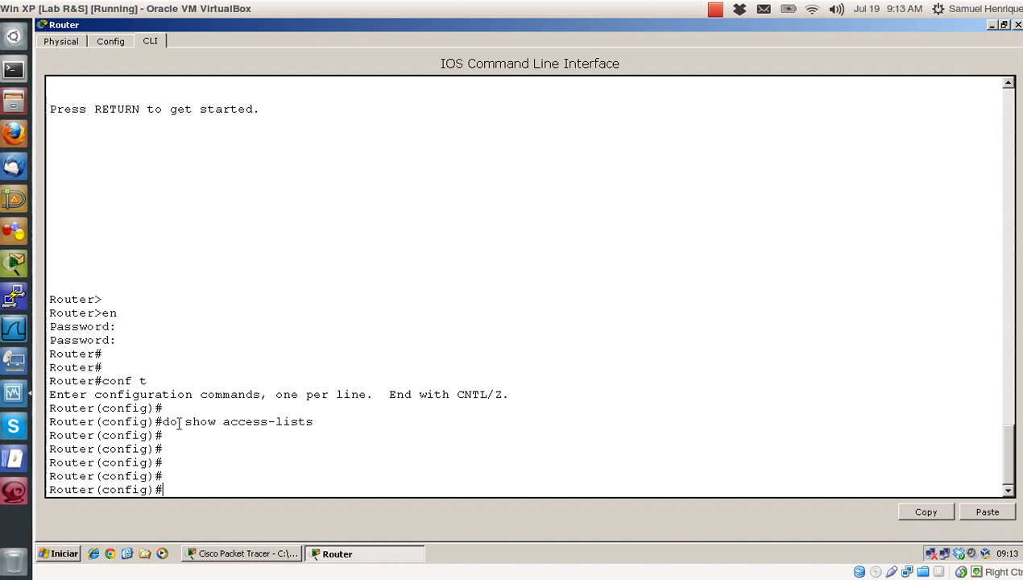
Review the Lab09 topology, access requirements and the 2621XM router's interface details, and return to the router's command line
left_click(164, 435)
left_click_drag(198, 442, 198, 487)
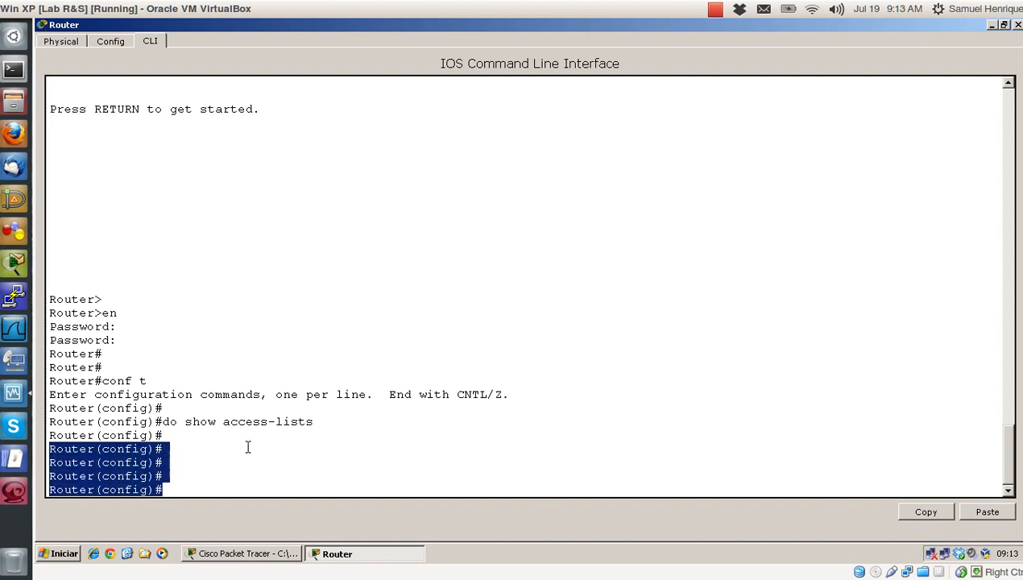
left_click(345, 449)
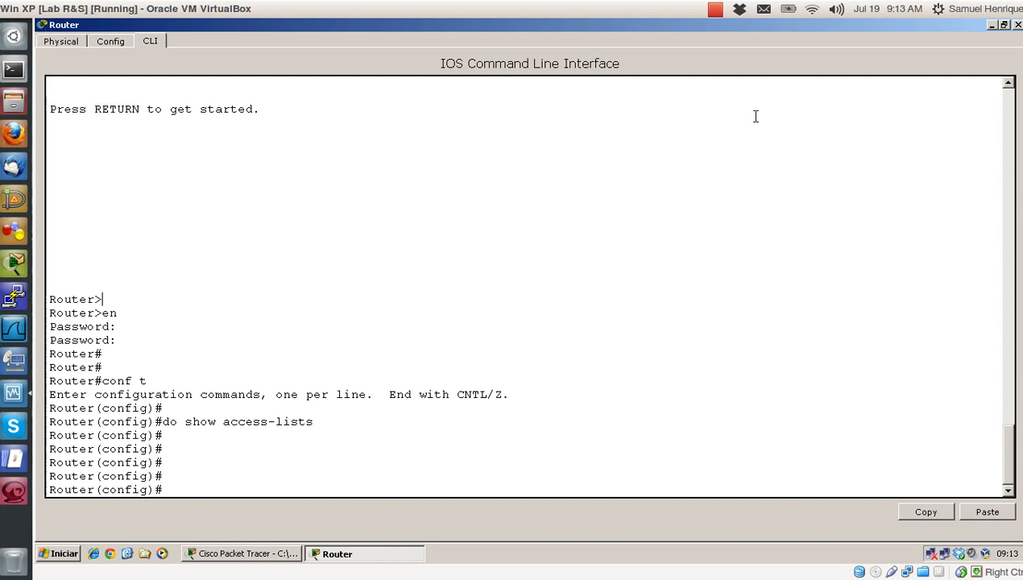
left_click(992, 25)
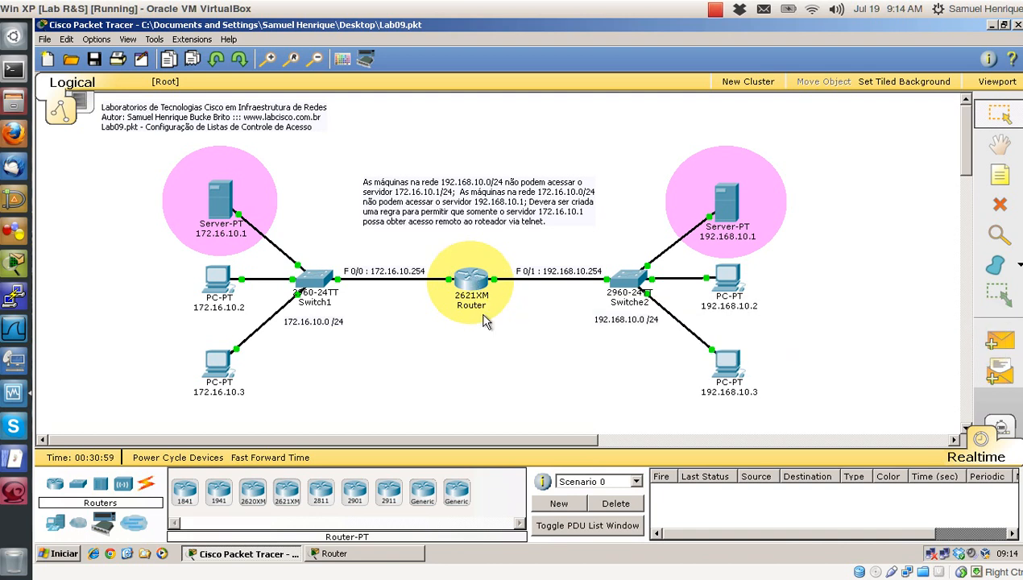
mouse_move(472, 288)
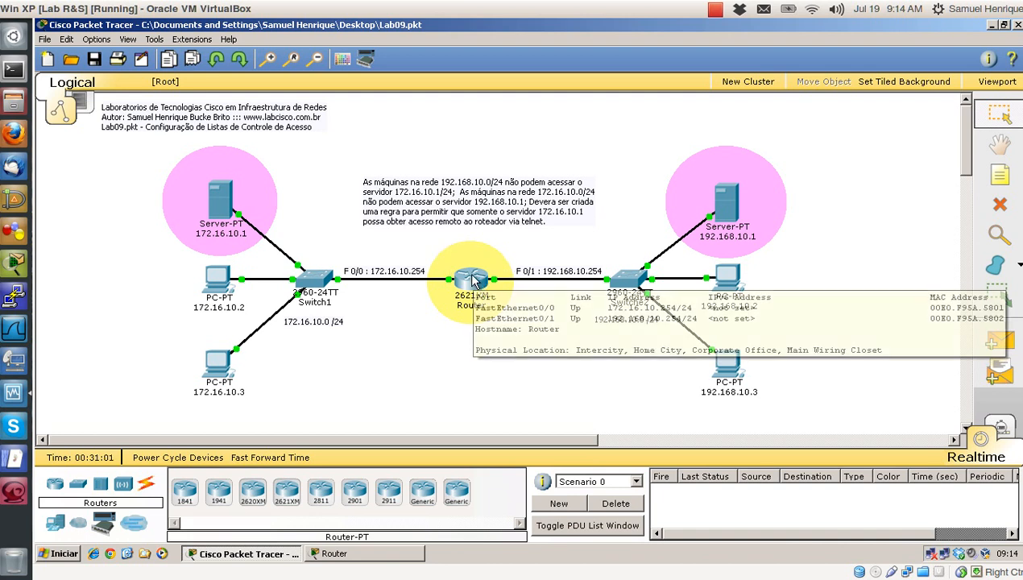
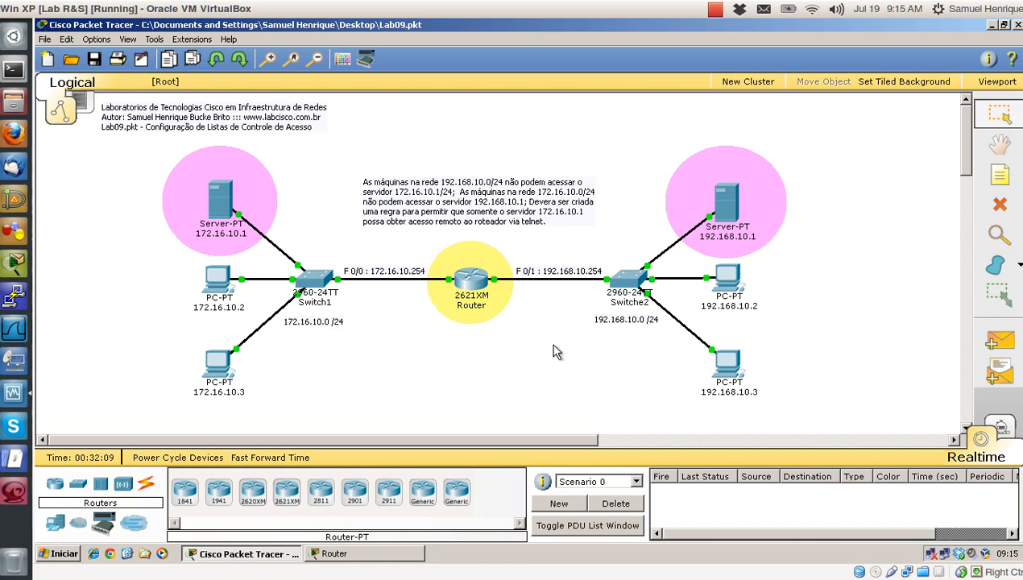
left_click(388, 556)
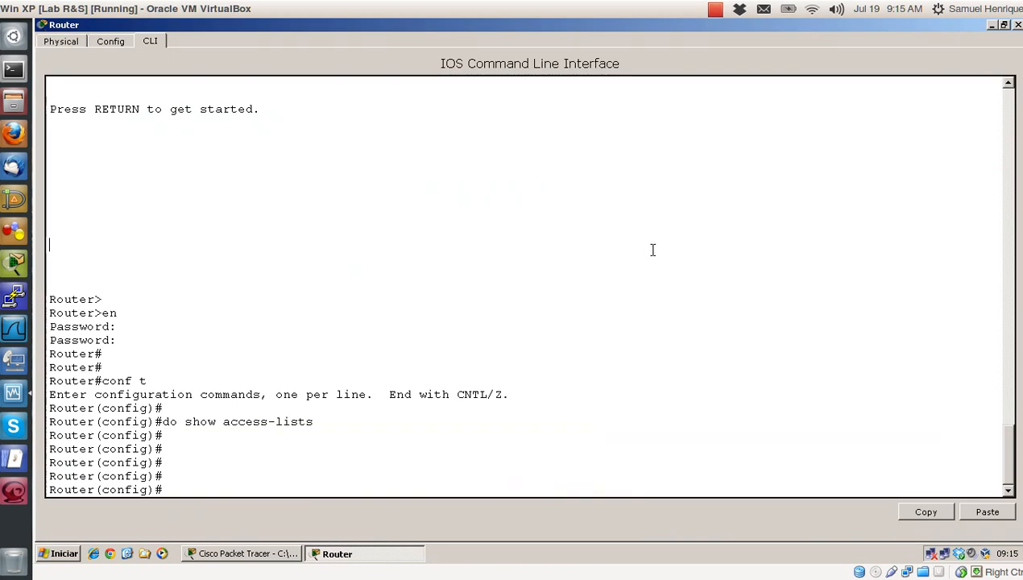
Begin an access-list 10 command in global configuration mode and query its available options with the ? help
type("access-list")
type("10")
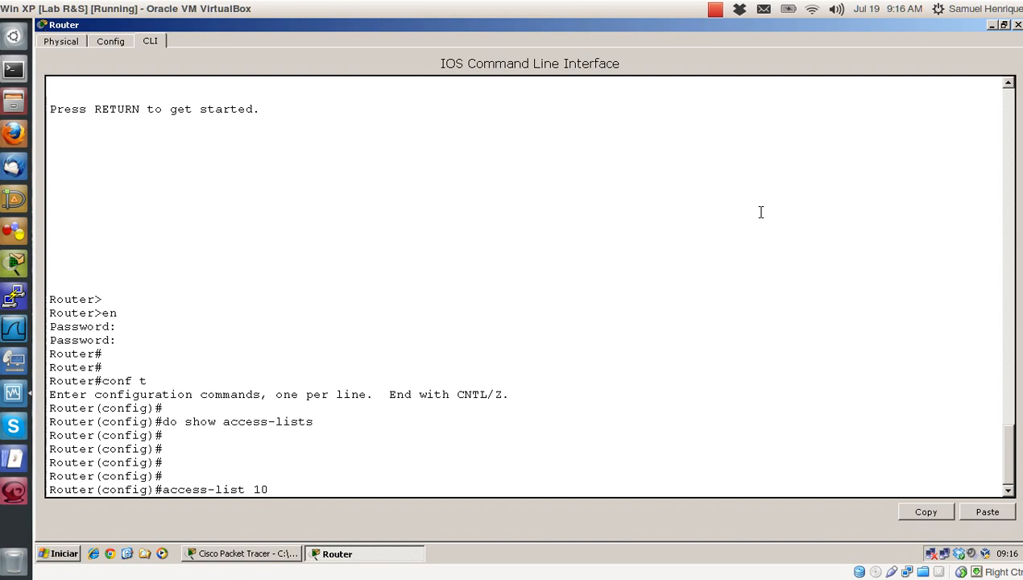
type("?")
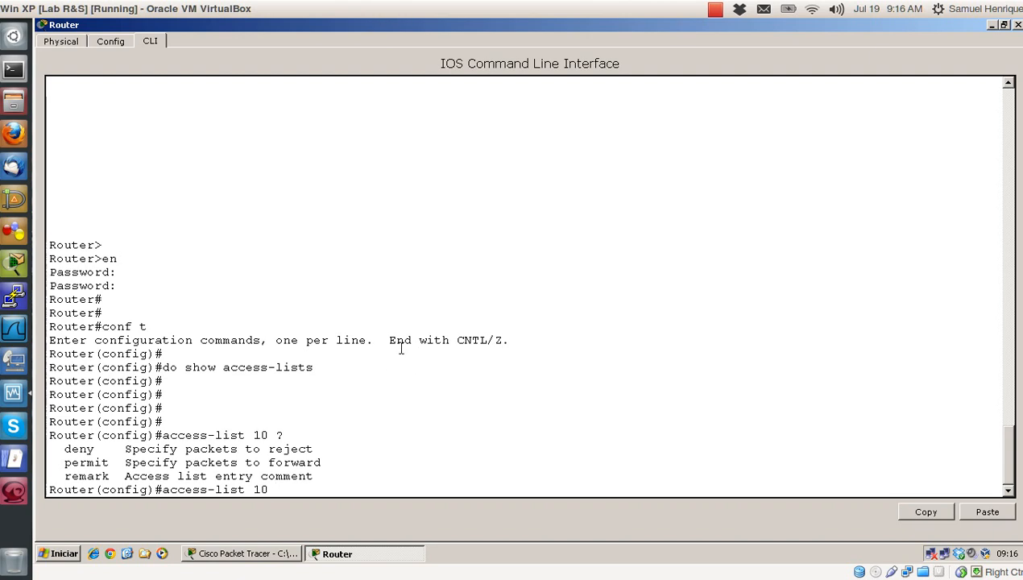
left_click_drag(62, 463, 99, 449)
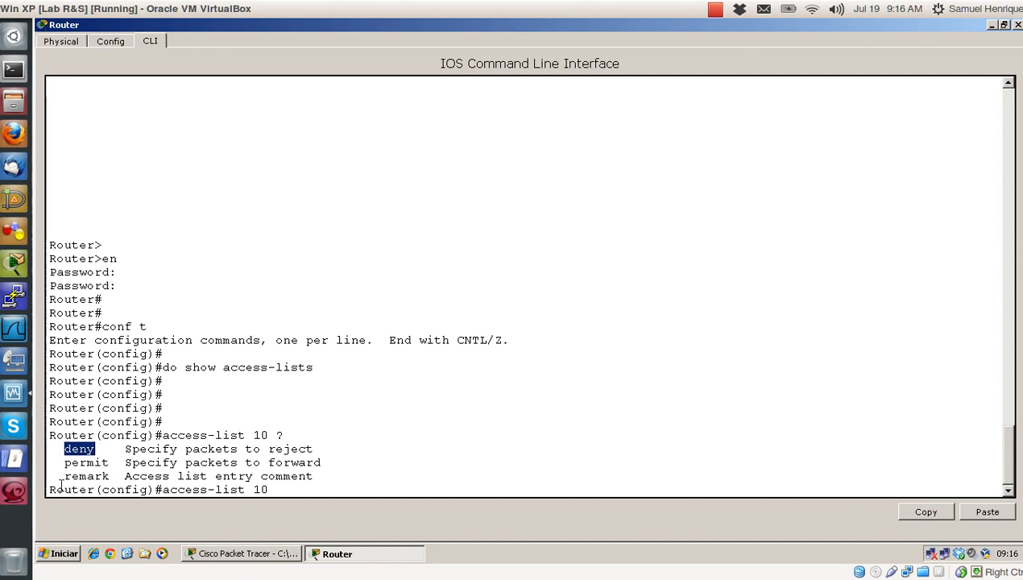
left_click_drag(62, 477, 108, 468)
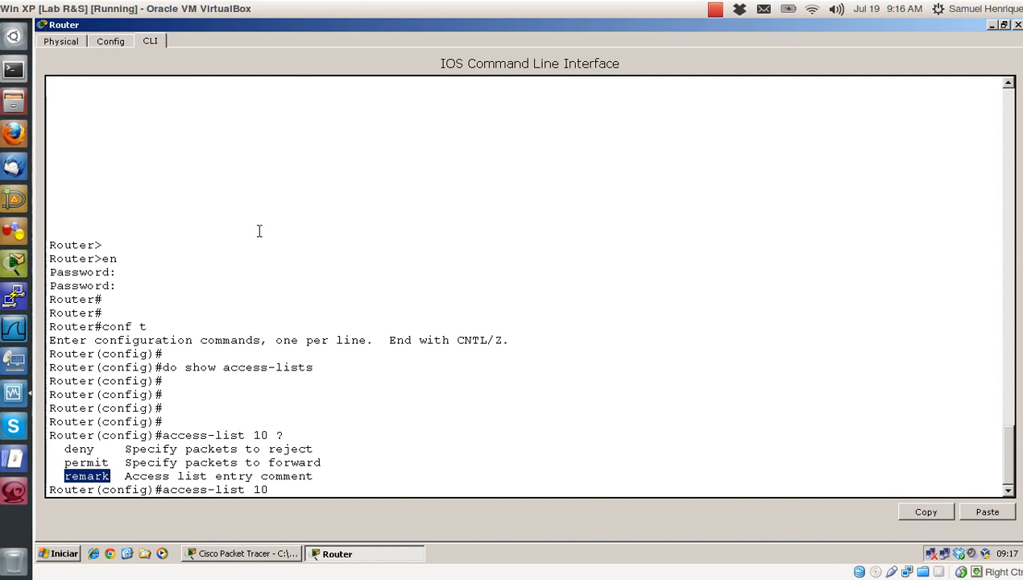
left_click(367, 294)
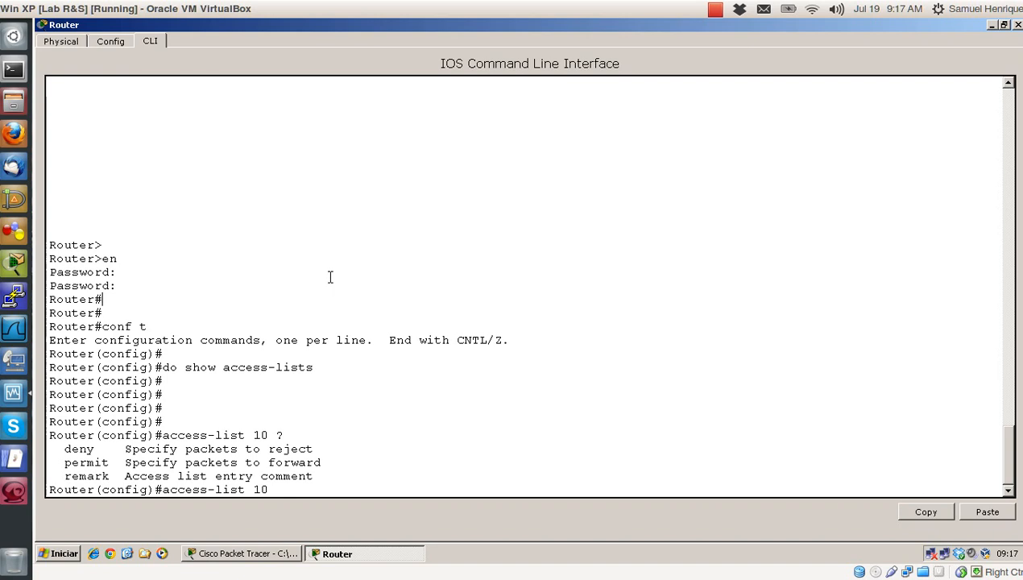
left_click(378, 487)
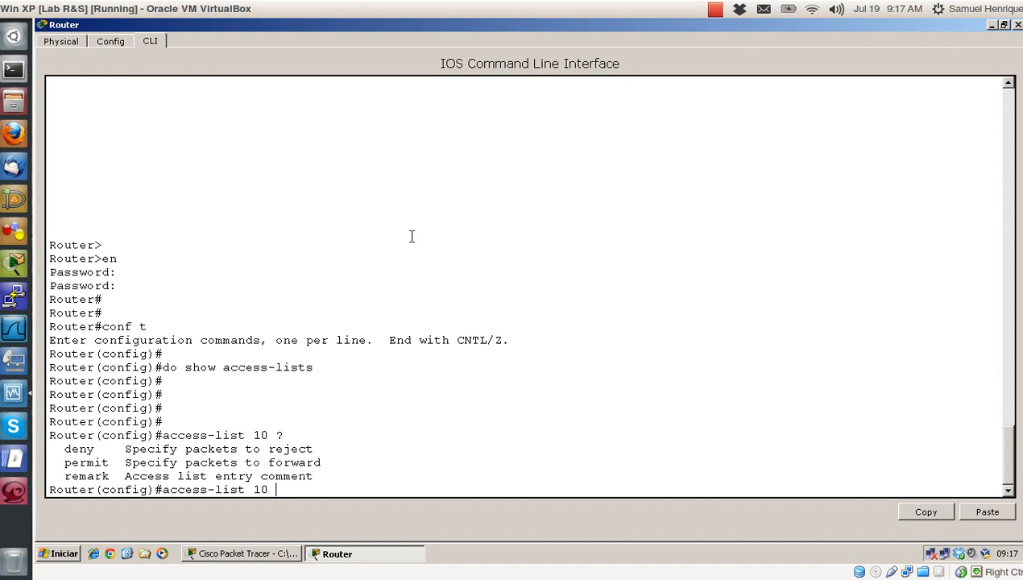
Add the remark "Acesso Permitido" to access-list 10
type("remark A")
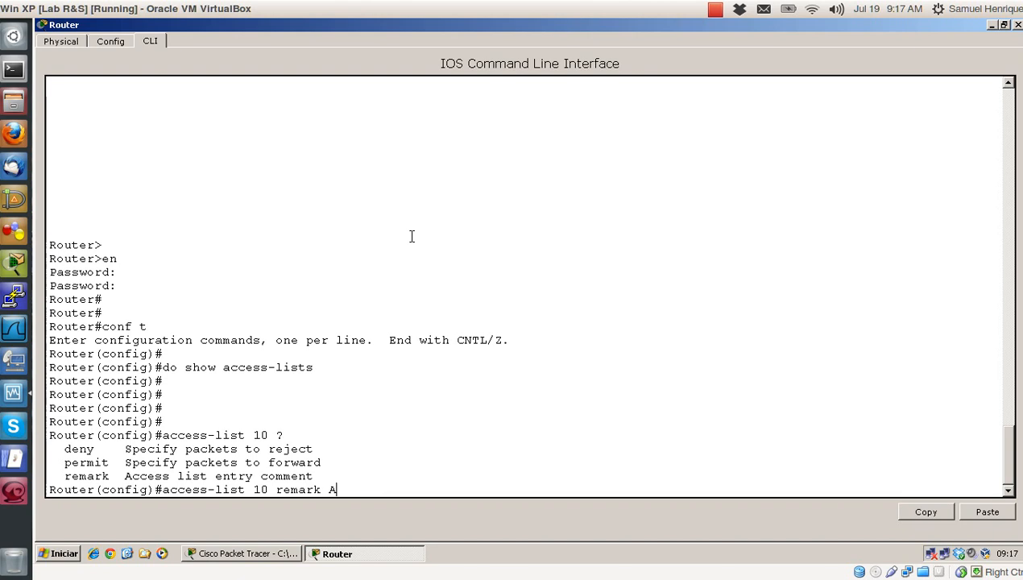
key("BackSpace")
type("\"Acesso Permitido\"")
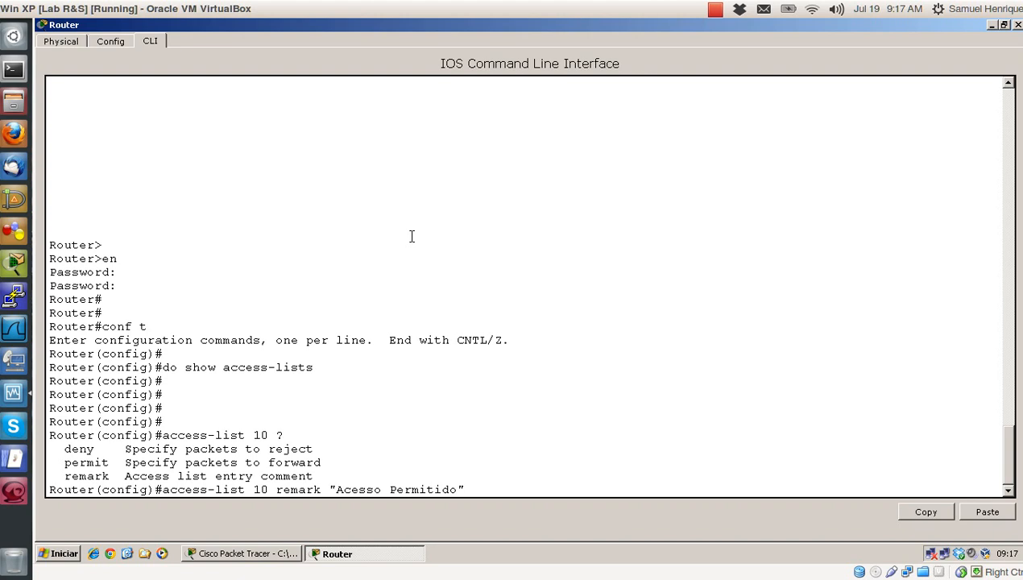
key("Return")
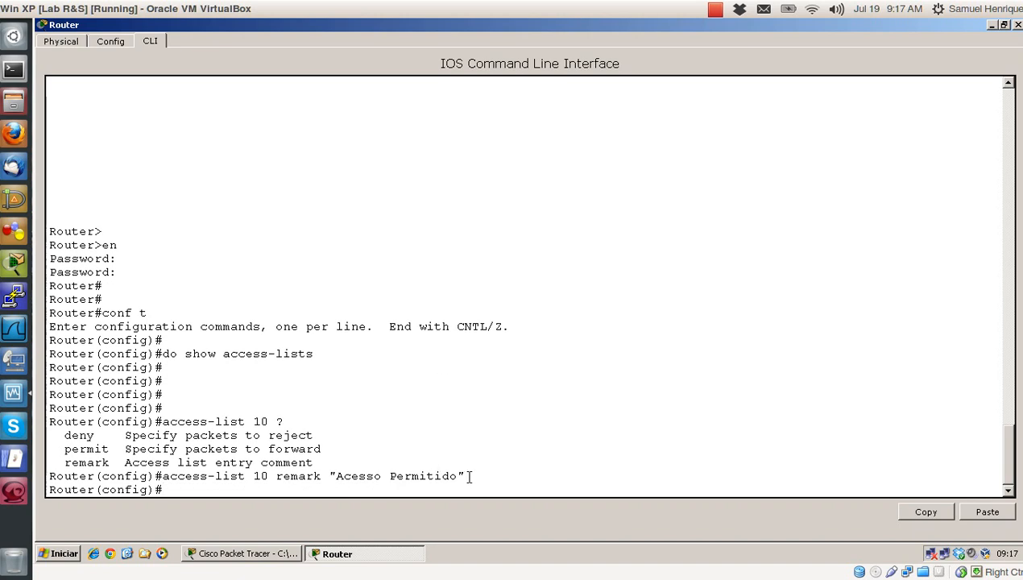
left_click_drag(465, 476, 328, 467)
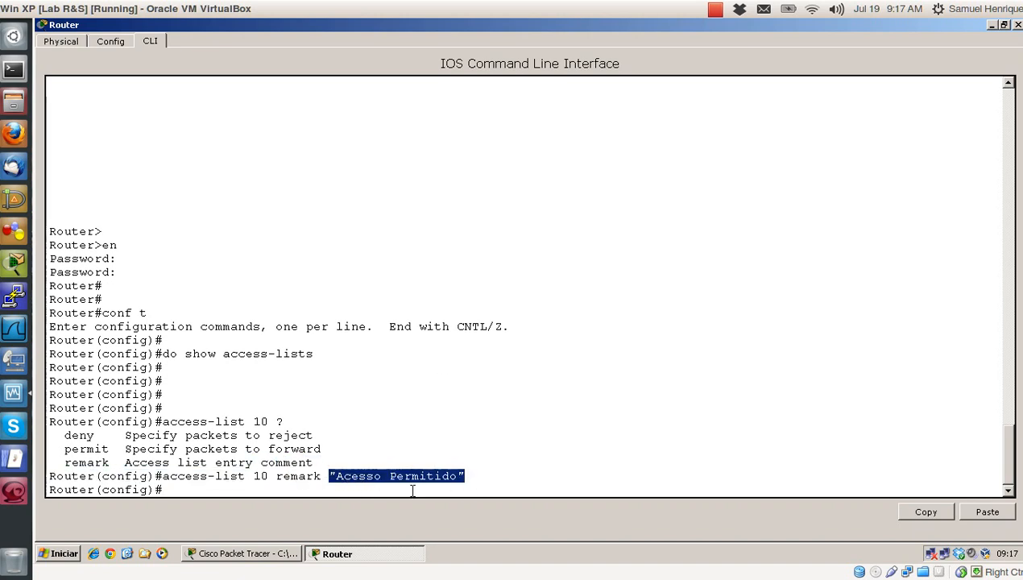
left_click(488, 402)
key("Return")
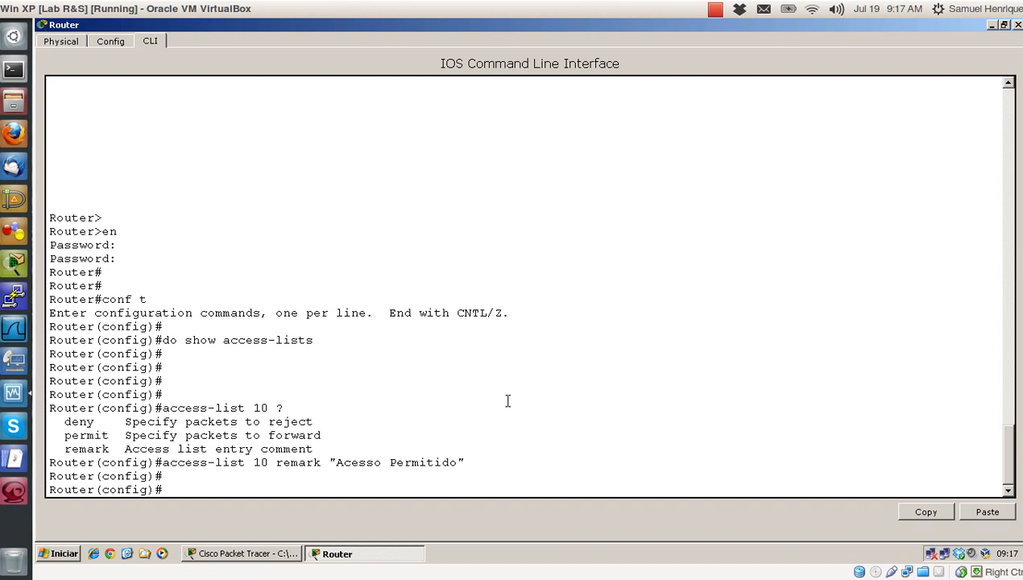
Begin an access-list 10 permit entry, consulting the topology, and query its source options with the ? help
type("access-list ")
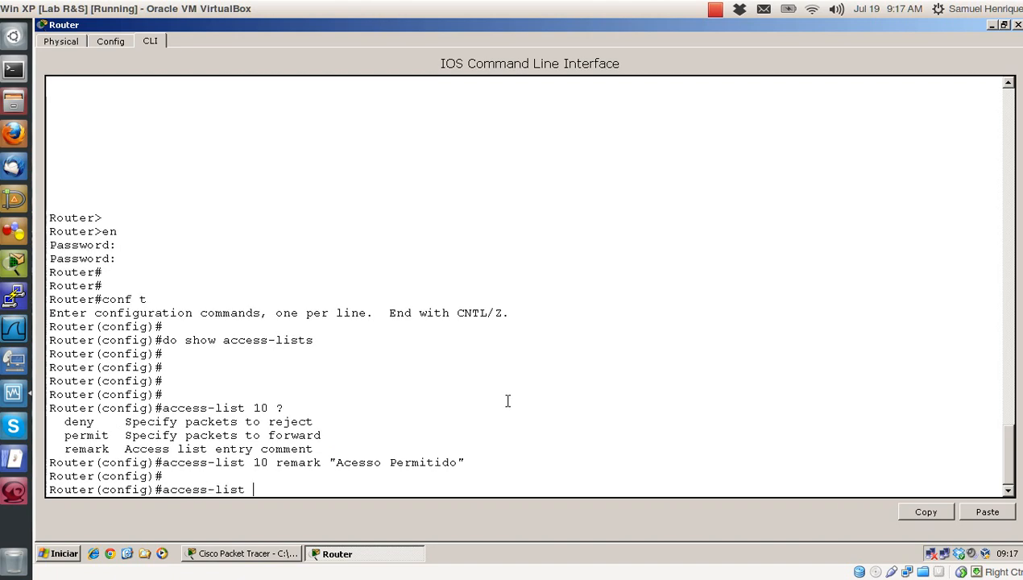
type("10")
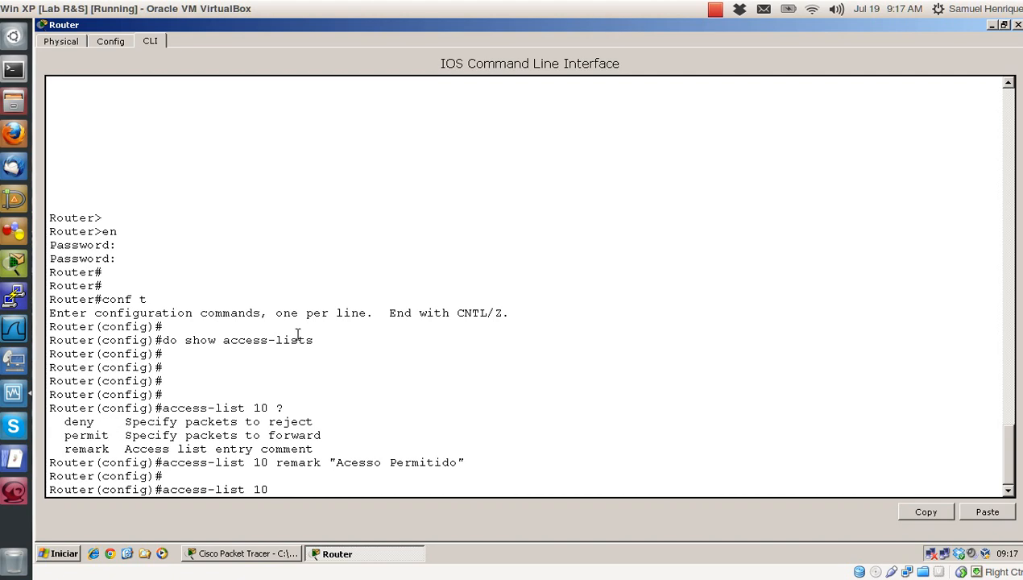
left_click(991, 25)
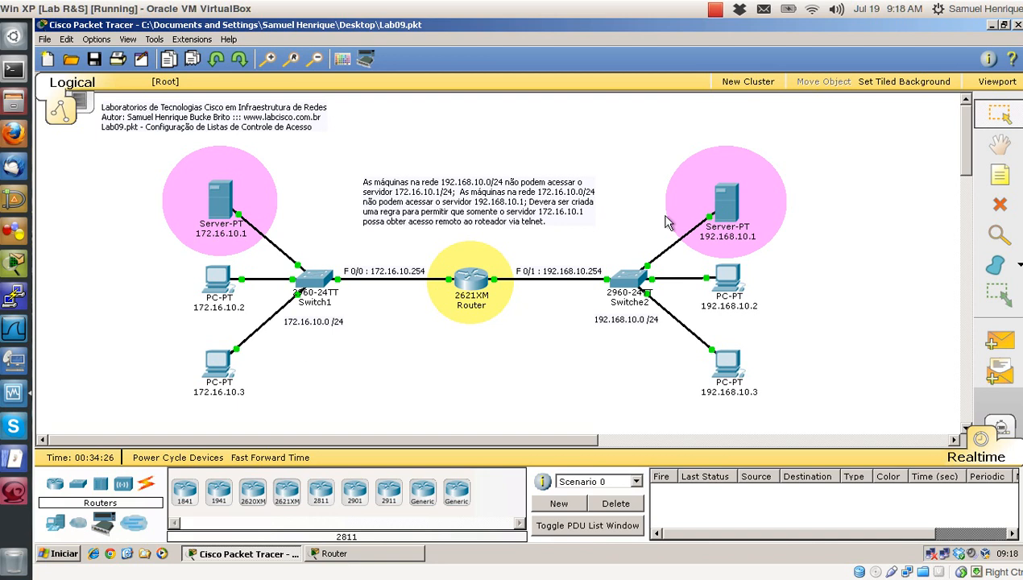
left_click(363, 554)
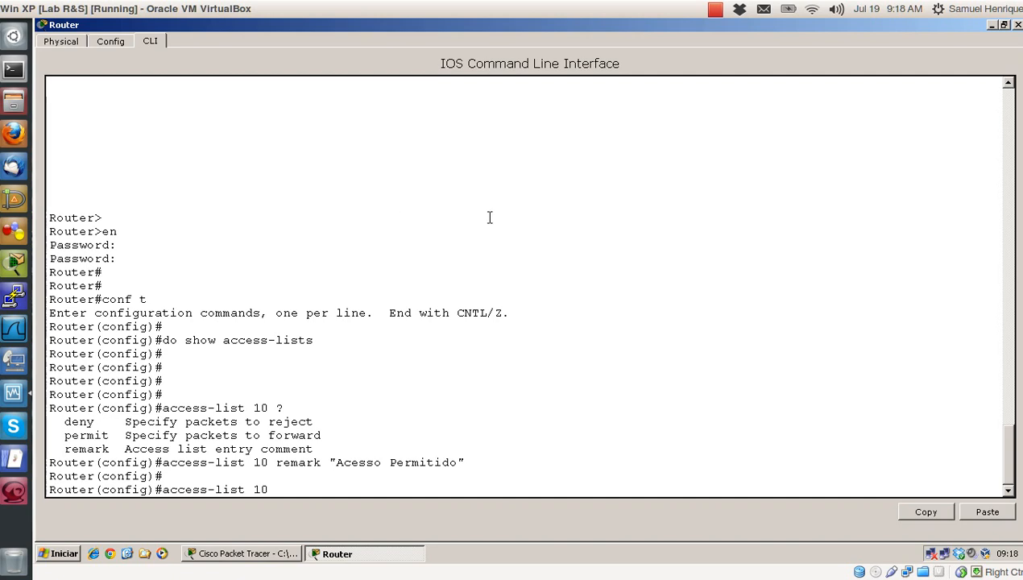
type("permit ")
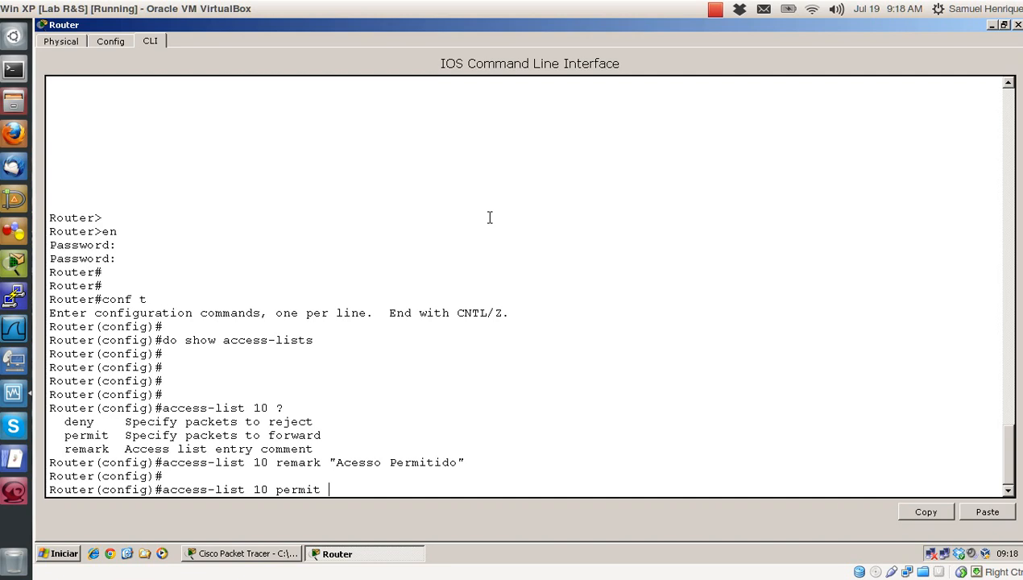
type("?")
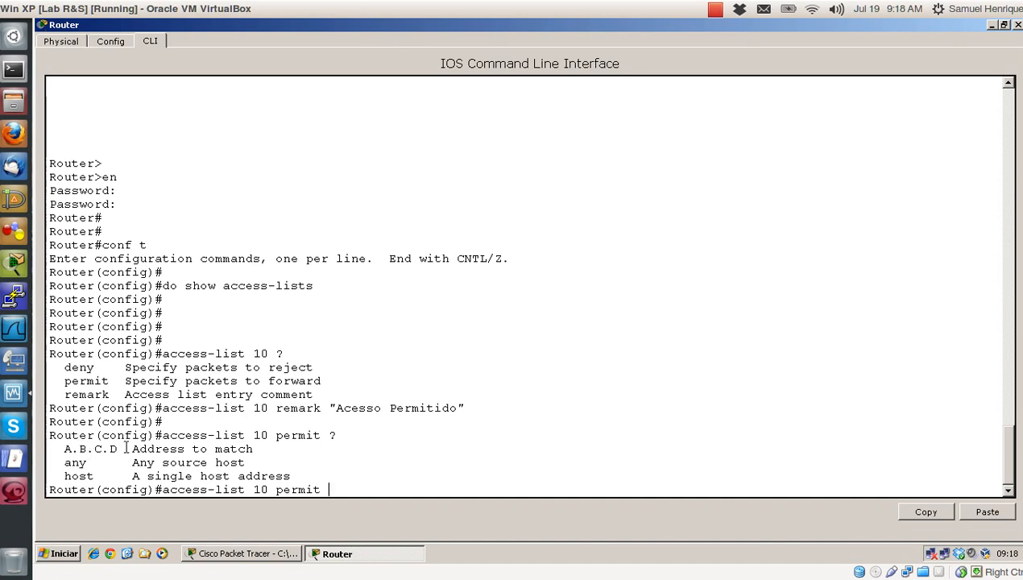
left_click_drag(64, 477, 127, 449)
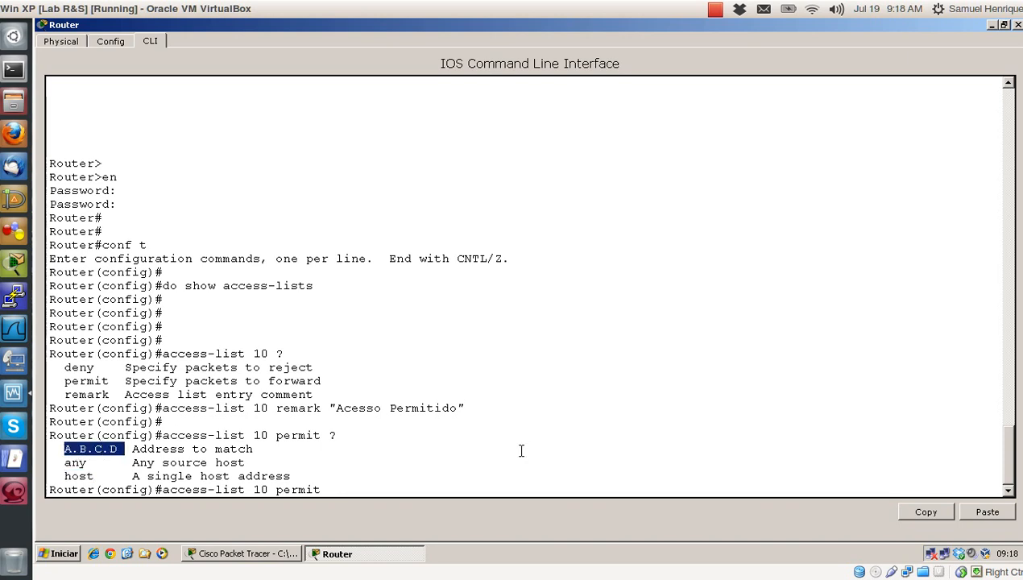
left_click(493, 458)
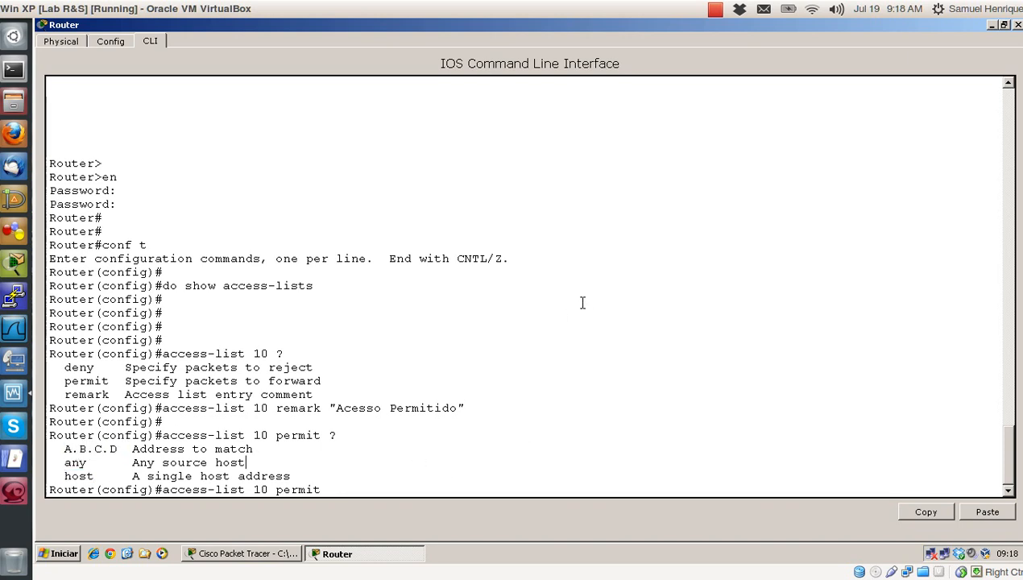
Enter 172.16.10.0 as the permitted source of the access-list 10 entry and query the wildcard options with the ? help
type("172")
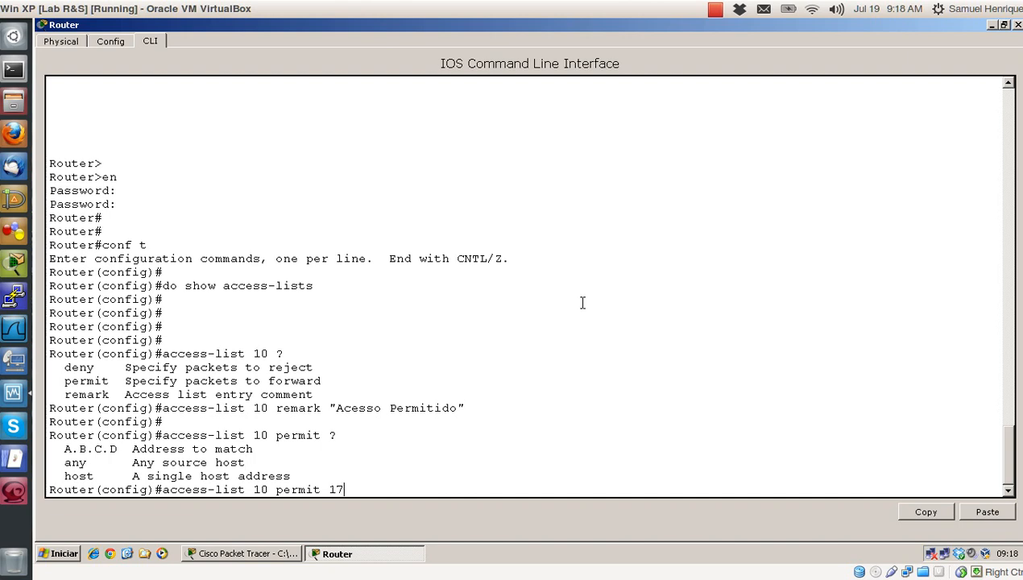
type("6.10.")
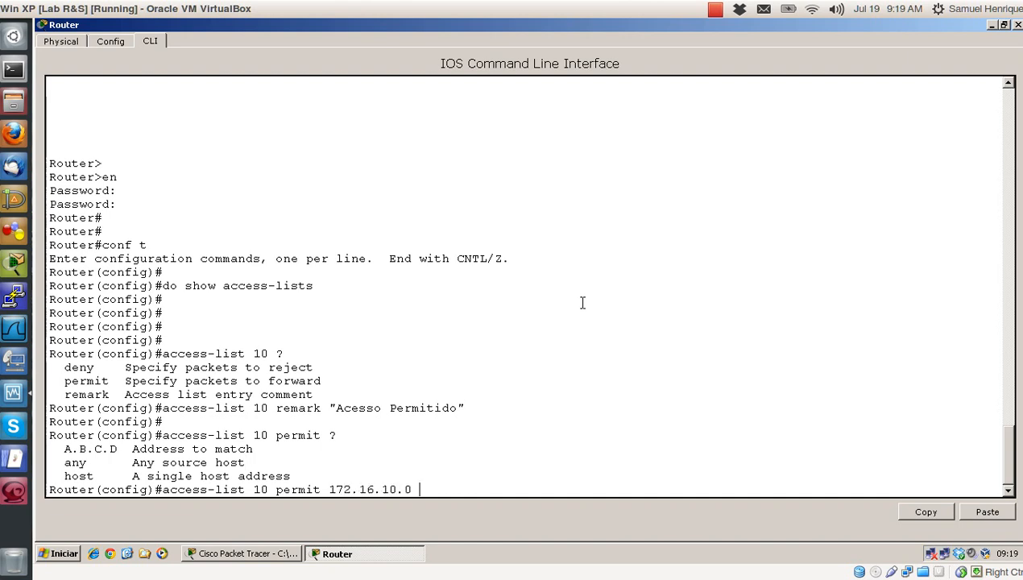
type("0 ?")
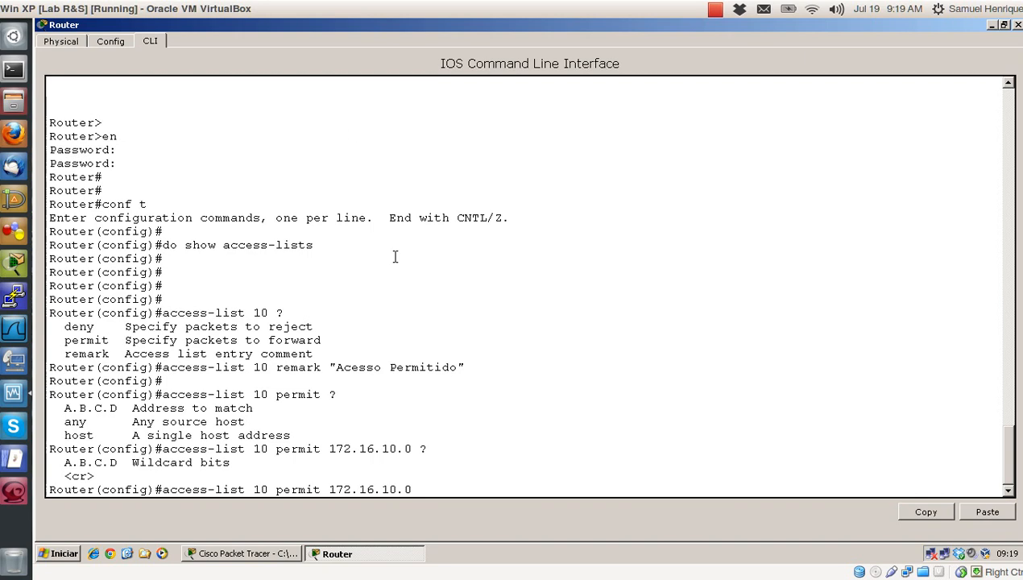
left_click_drag(327, 491, 411, 490)
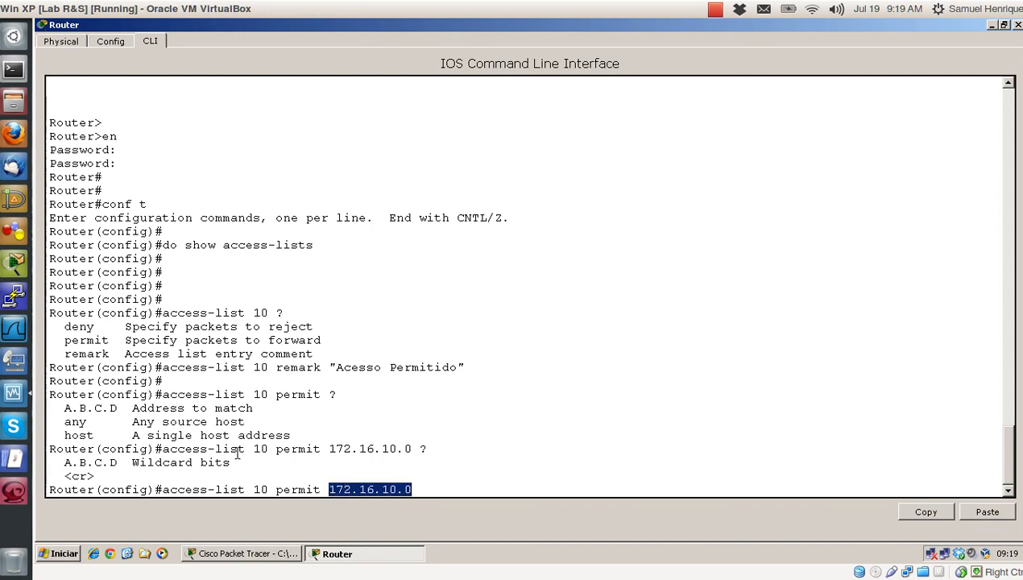
left_click_drag(230, 463, 132, 463)
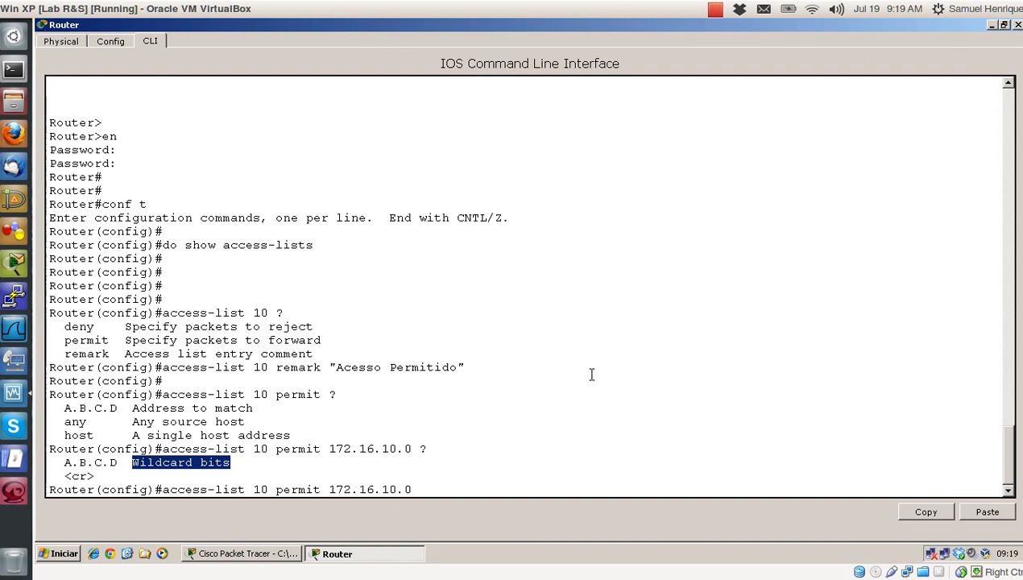
left_click(450, 493)
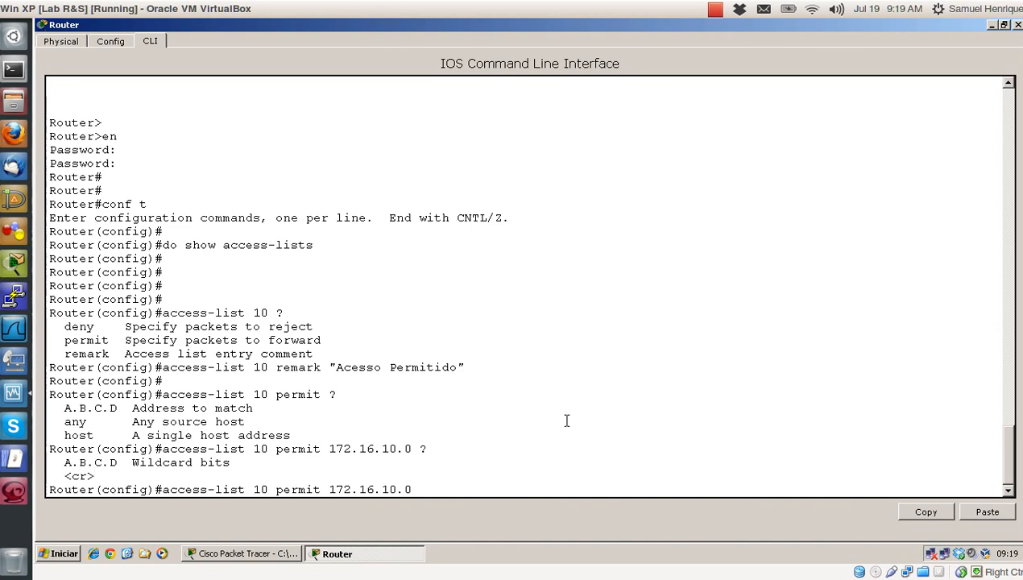
Try the wildcard mask 0.0.0.255 after source 172.16.10.0 in the unsubmitted permit entry
left_click(606, 298)
left_click_drag(325, 491, 413, 490)
left_click(595, 344)
type(".0.0.255")
left_click_drag(405, 489, 411, 487)
left_click(492, 487)
Try changing the wildcard mask to 0.0.255.255 in the unsubmitted permit entry
key("Left")
key("Left")
key("Left")
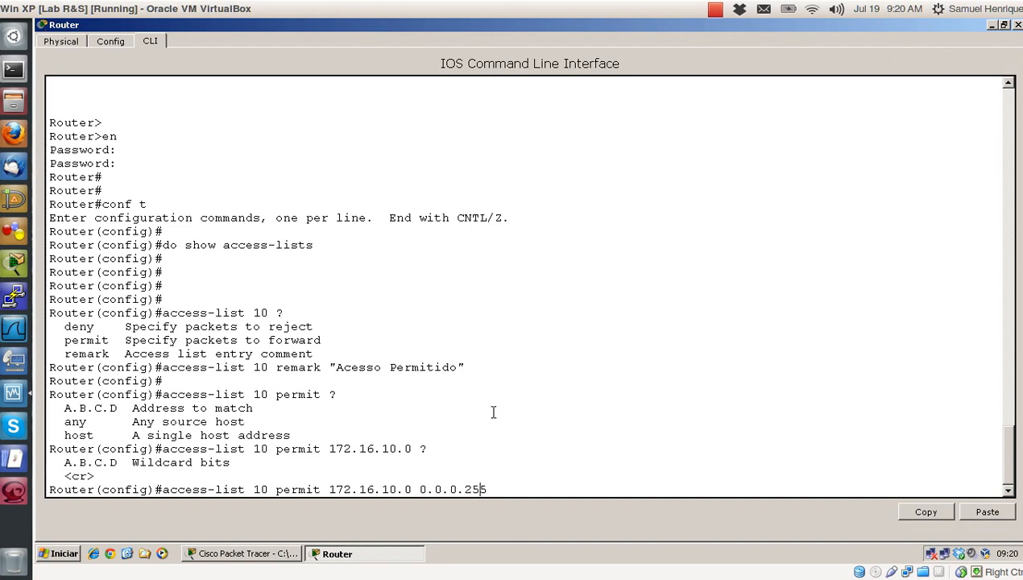
key("BackSpace")
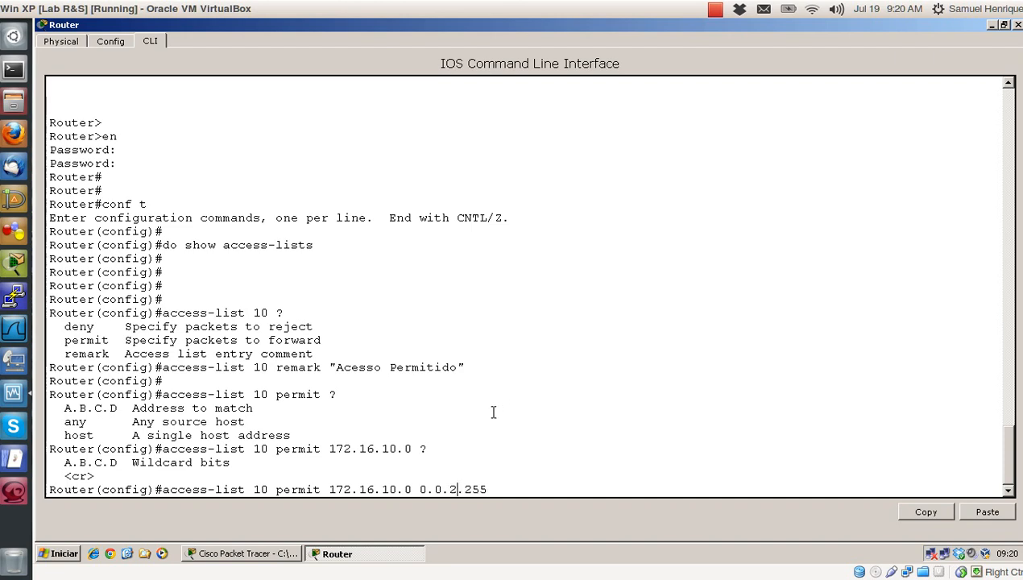
type("255")
Erase the whole wildcard mask from the access-list 10 permit entry and change its source address to 172.16.10.1
key("Left")
key("Left")
key("Left")
key("Left")
key("BackSpace")
key("BackSpace")
key("BackSpace")
key("BackSpace")
key("BackSpace")
key("BackSpace")
key("BackSpace")
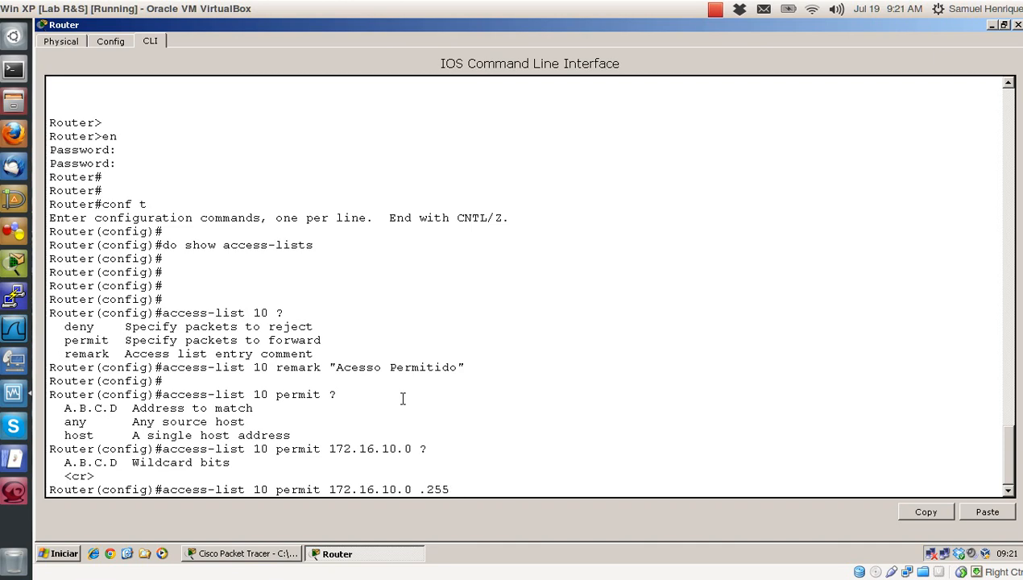
key("Delete")
key("Delete")
key("Delete")
key("BackSpace")
key("BackSpace")
key("BackSpace")
type("1")
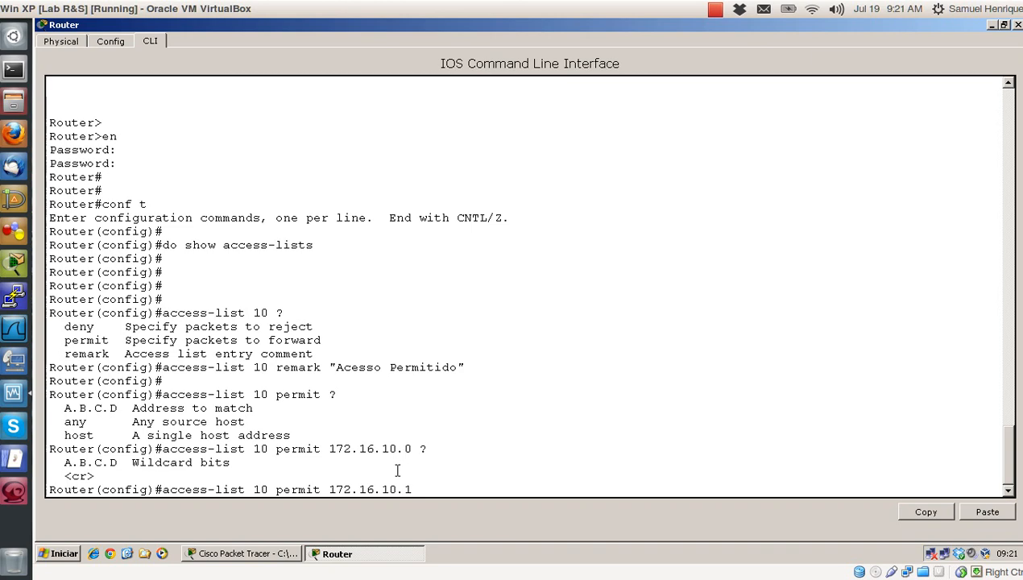
Try the wildcard mask 0.0.0.0 after source 172.16.10.1 in the unsubmitted access-list 10 permit entry
left_click_drag(412, 489, 327, 489)
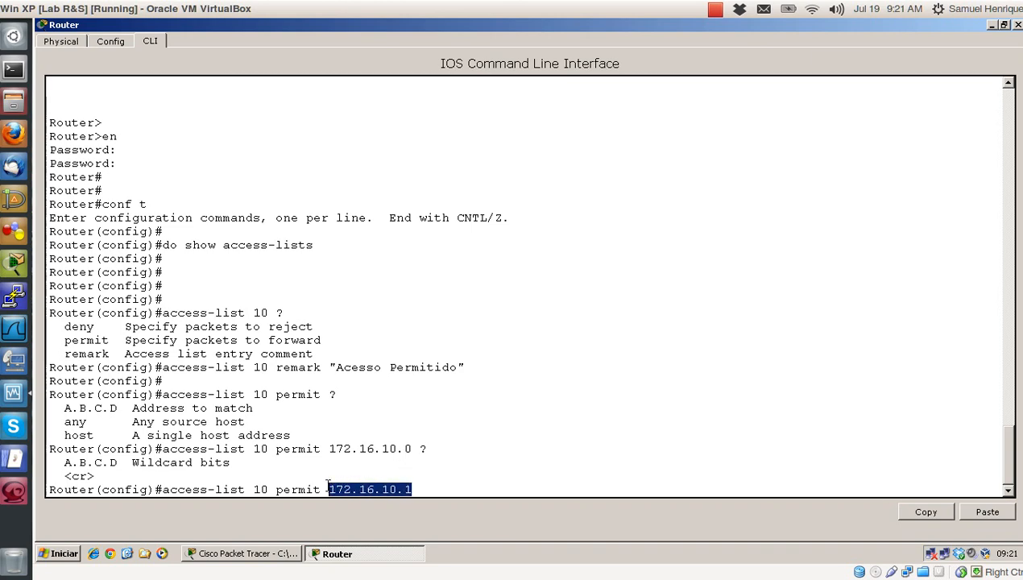
left_click(445, 491)
key("BackSpace")
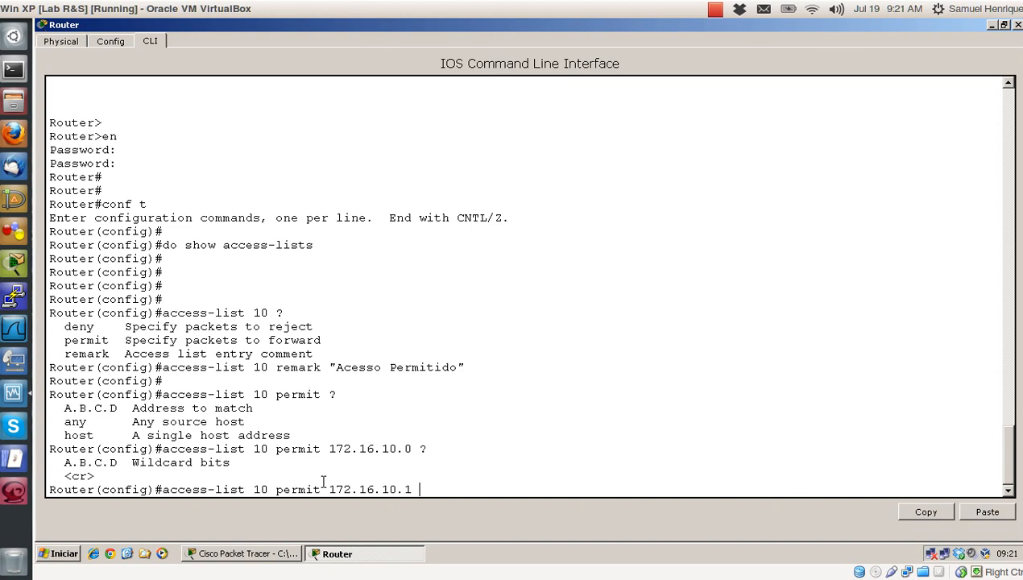
type("0")
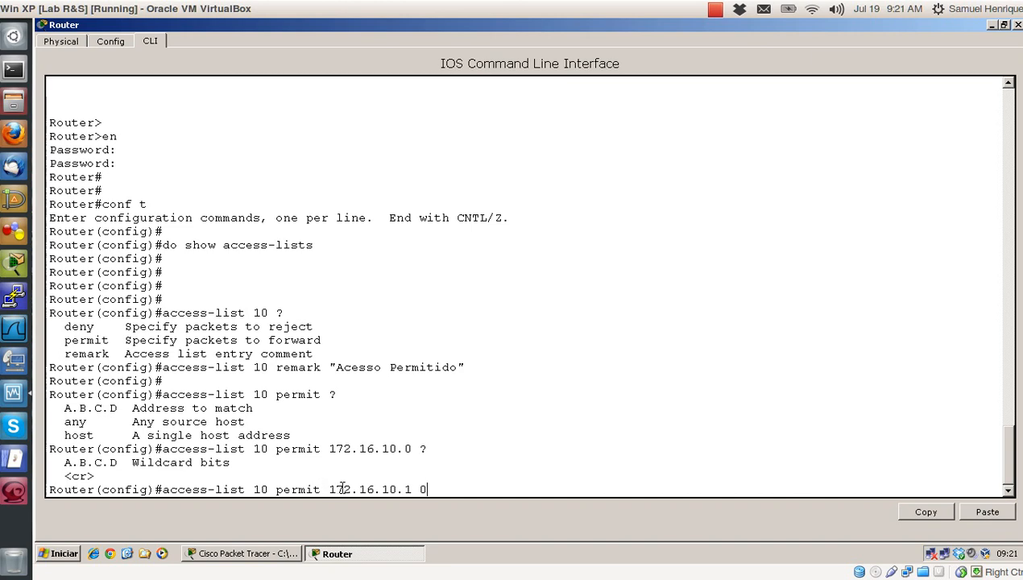
type(".0.0.0")
left_click_drag(418, 490, 474, 489)
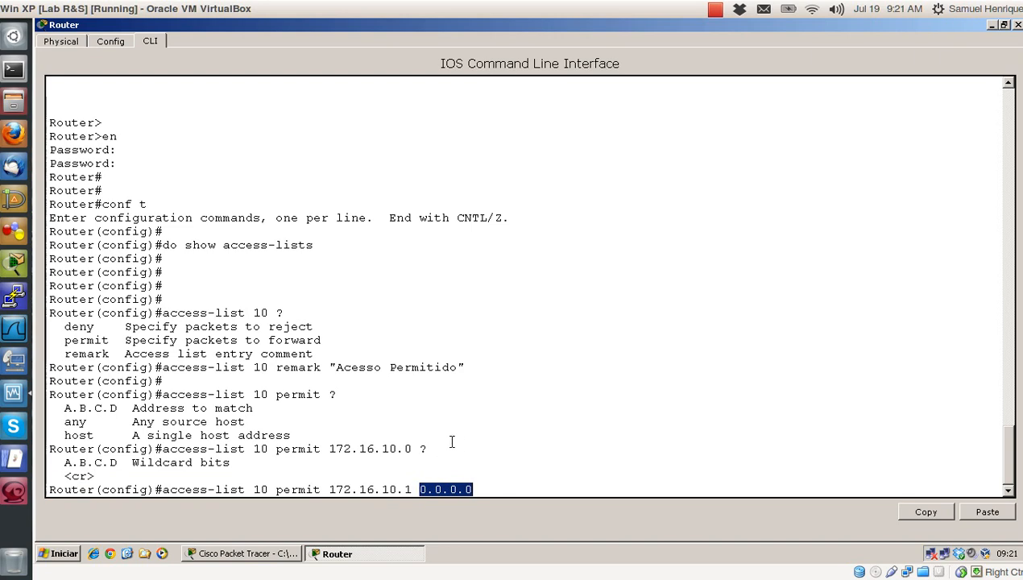
left_click(479, 487)
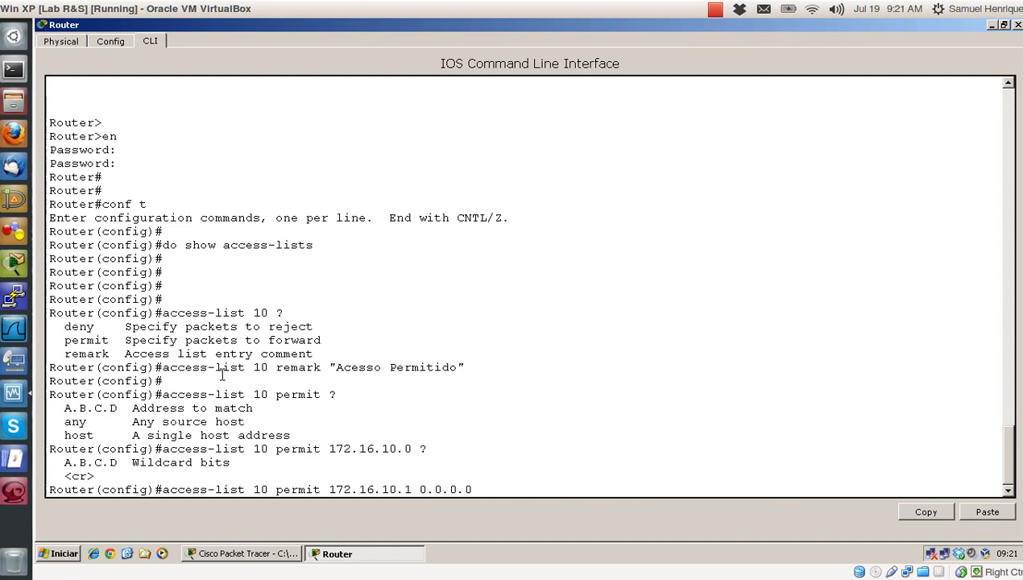
key("BackSpace")
key("BackSpace")
key("BackSpace")
key("BackSpace")
key("BackSpace")
key("BackSpace")
key("BackSpace")
Insert the host keyword before 172.16.10.1 and submit the entry as access-list 10 permit host 172.16.10.1
key("Left")
key("Left")
key("Left")
key("Left")
key("Left")
key("Left")
key("Left")
key("Left")
key("Left")
key("Left")
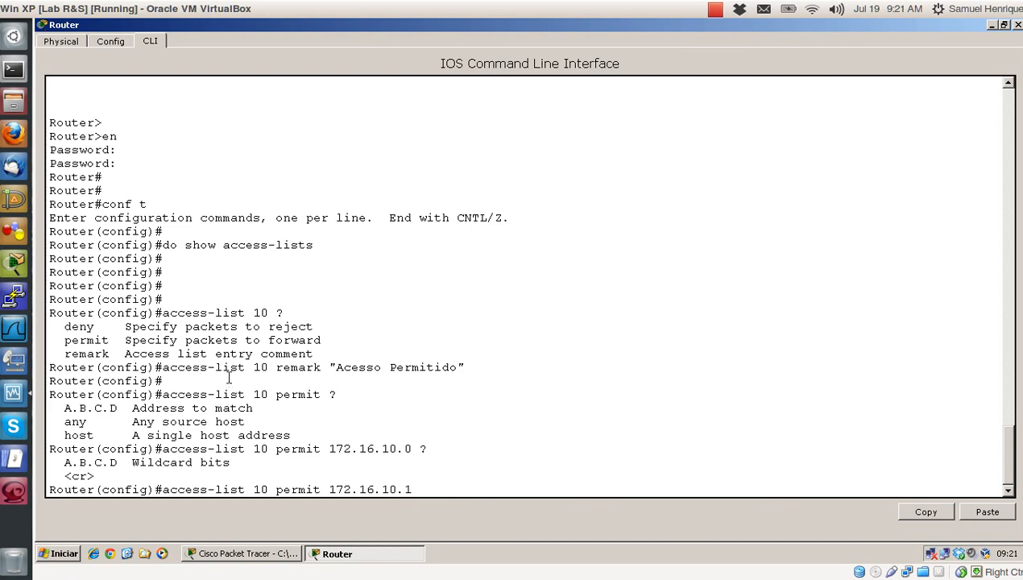
key("Left")
type("host")
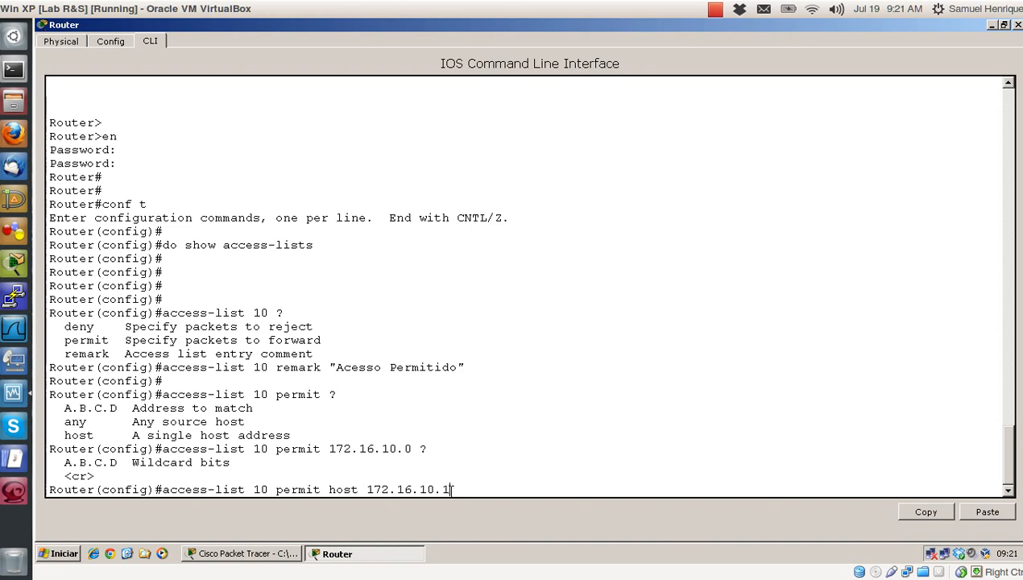
left_click_drag(452, 489, 163, 489)
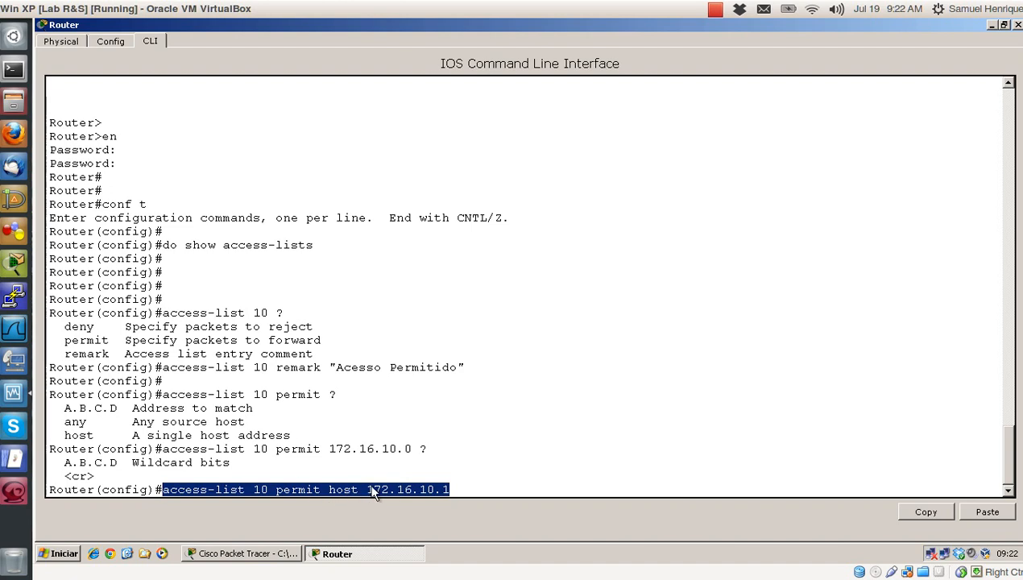
left_click(448, 489)
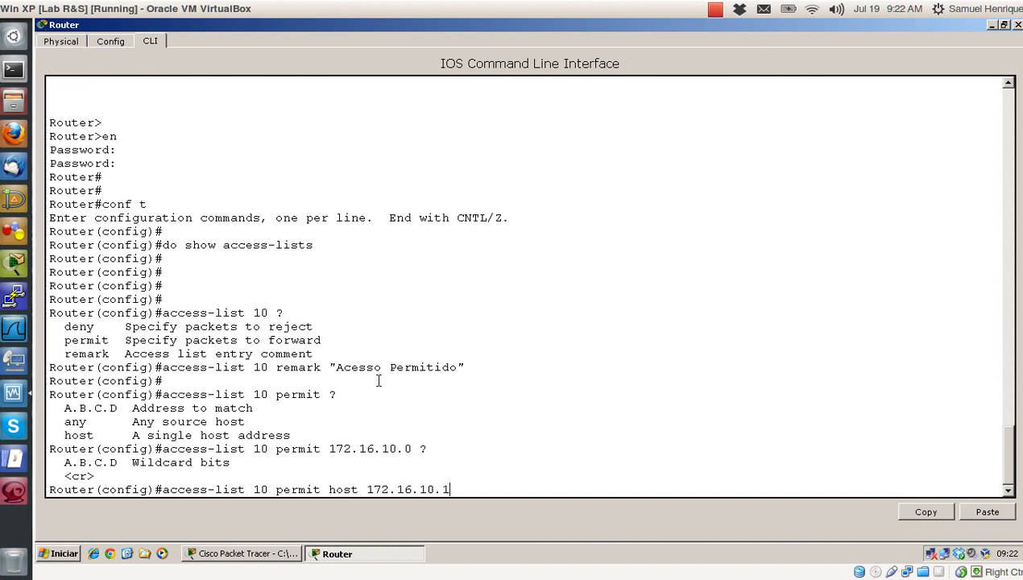
key("Return")
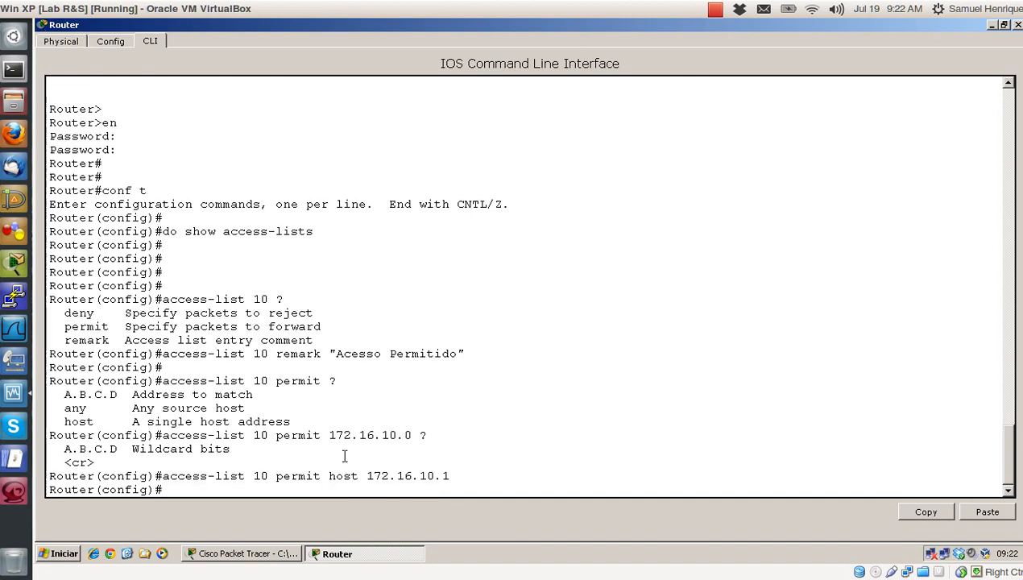
Examine the list number and the permitted host part of the submitted access-list 10 entry
left_click_drag(449, 477, 163, 477)
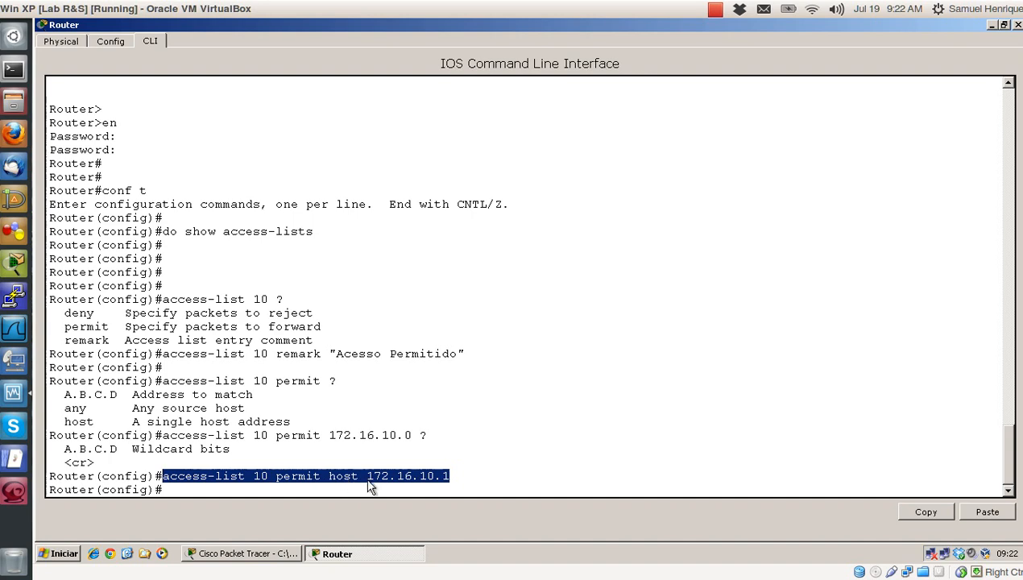
left_click(351, 446)
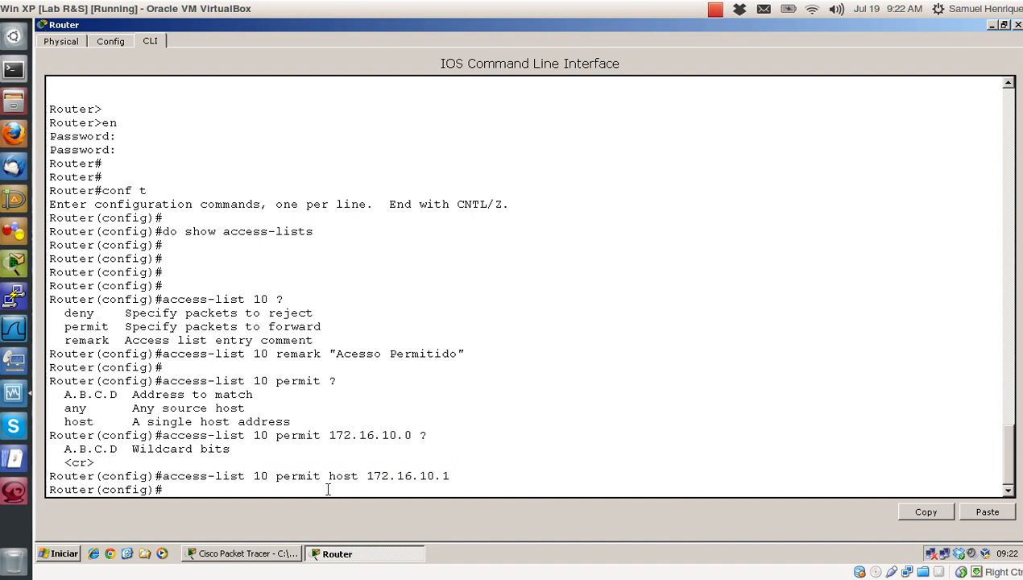
left_click_drag(331, 475, 163, 476)
left_click(447, 476)
left_click(262, 477)
left_click_drag(266, 477, 253, 478)
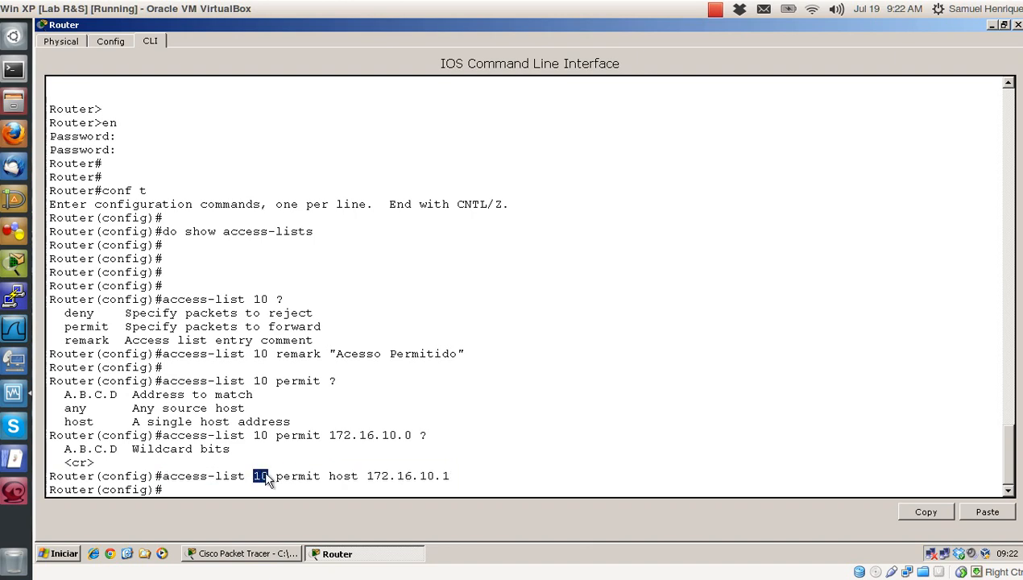
left_click(323, 475)
left_click_drag(448, 475, 329, 476)
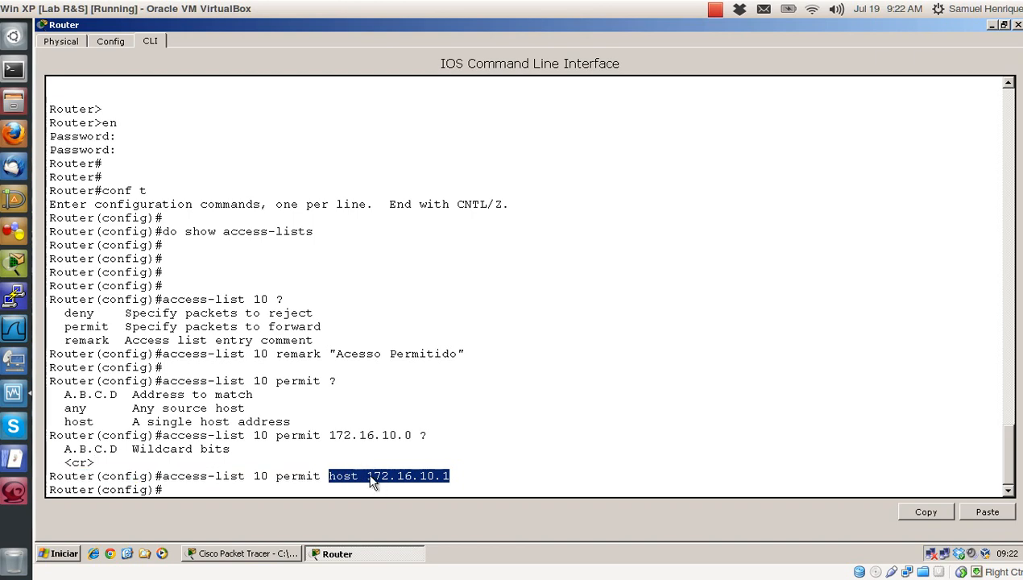
left_click(274, 475)
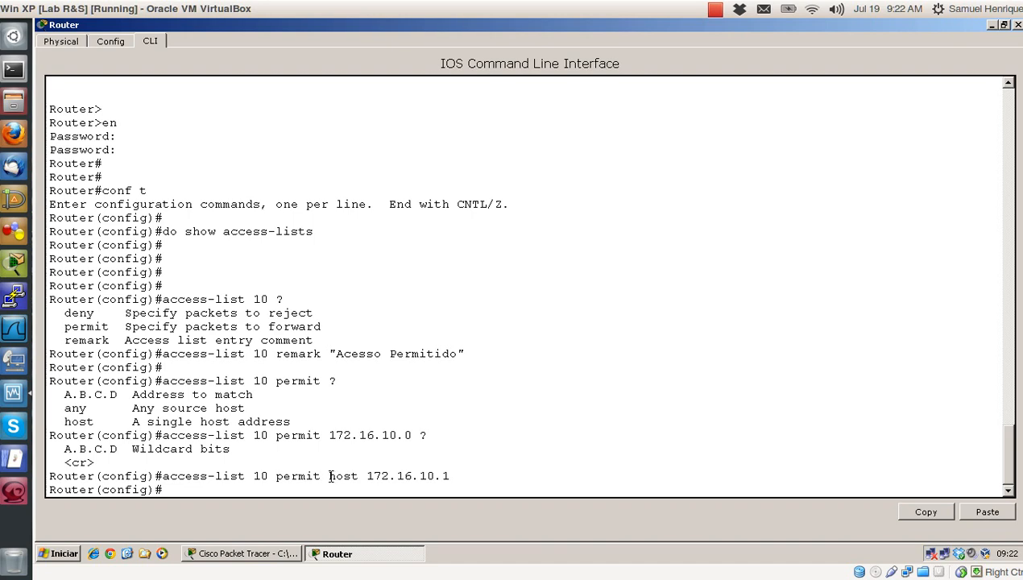
left_click_drag(330, 477, 462, 476)
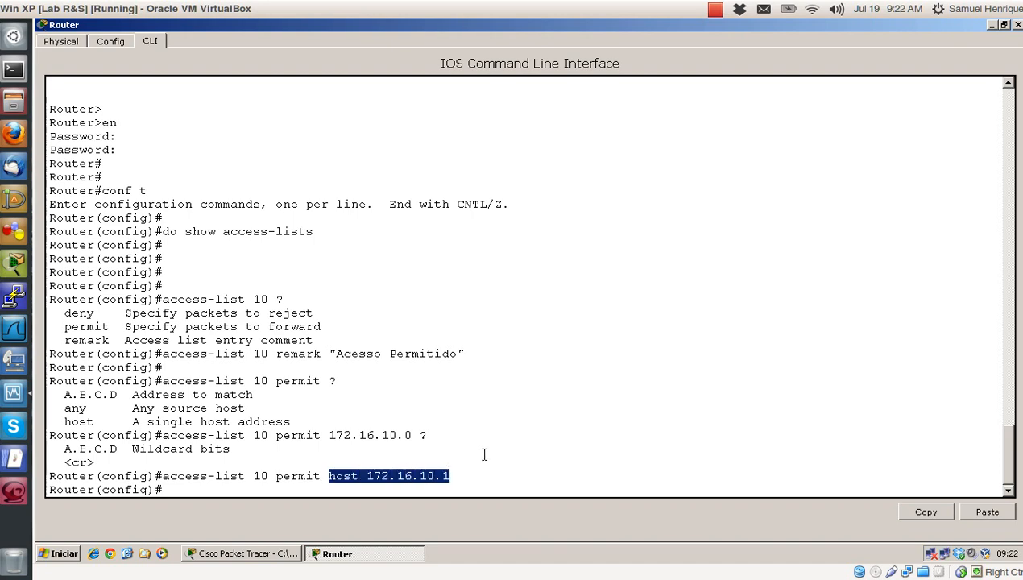
left_click(490, 452)
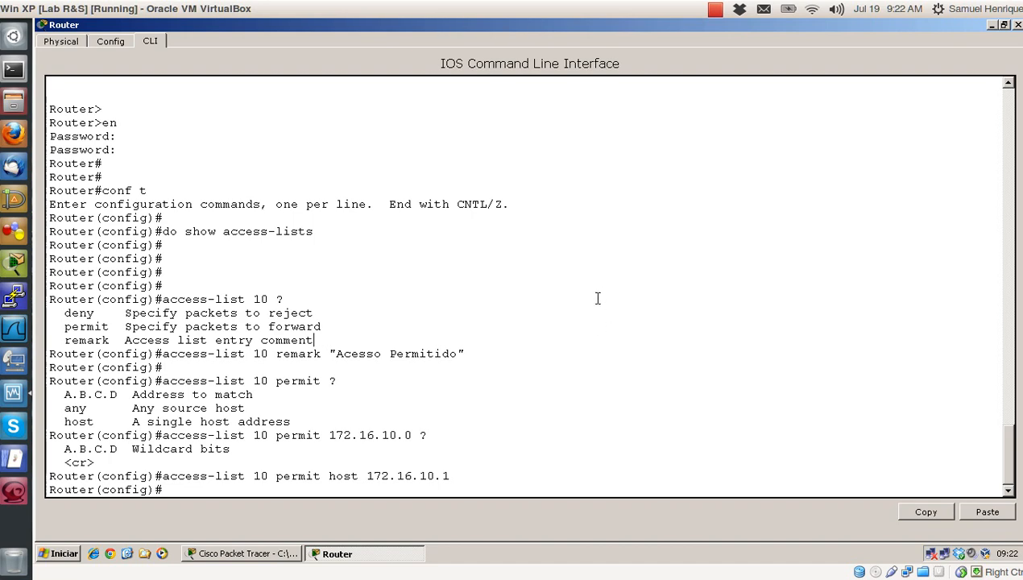
Try drafting an access-list 10 deny any entry at the configuration prompt without submitting it
type("access-list 10 deny any")
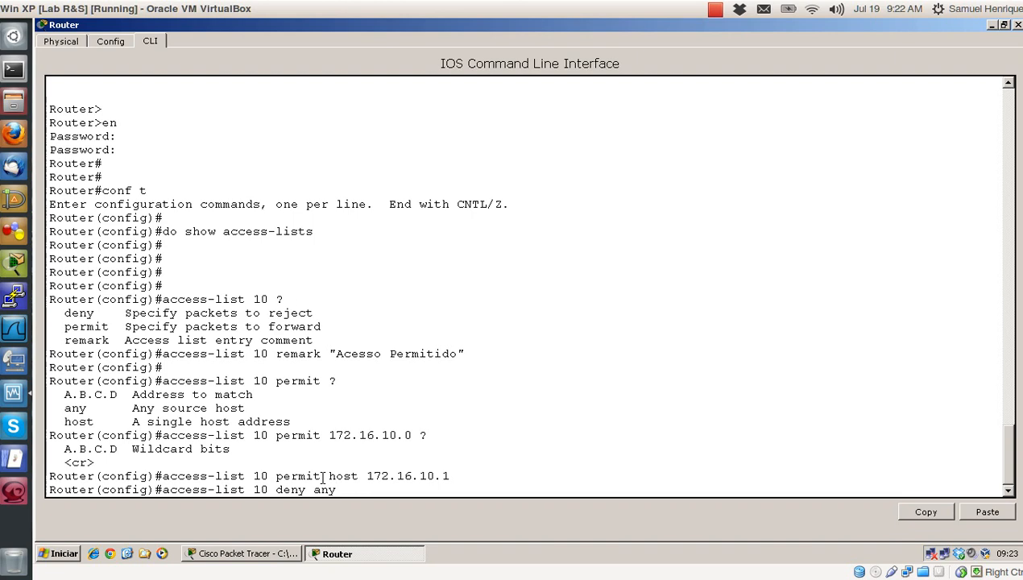
left_click_drag(343, 490, 163, 489)
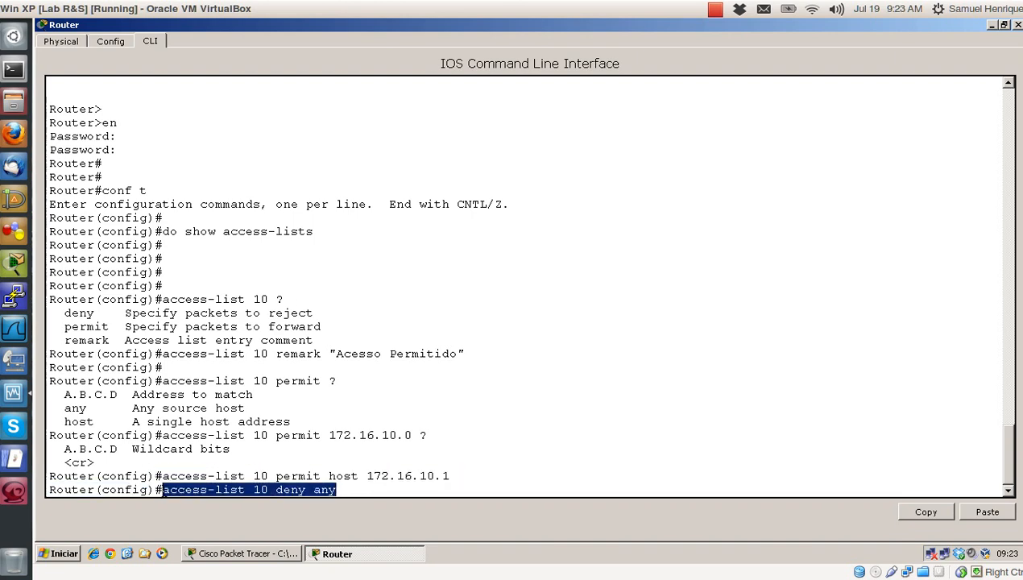
left_click(371, 482)
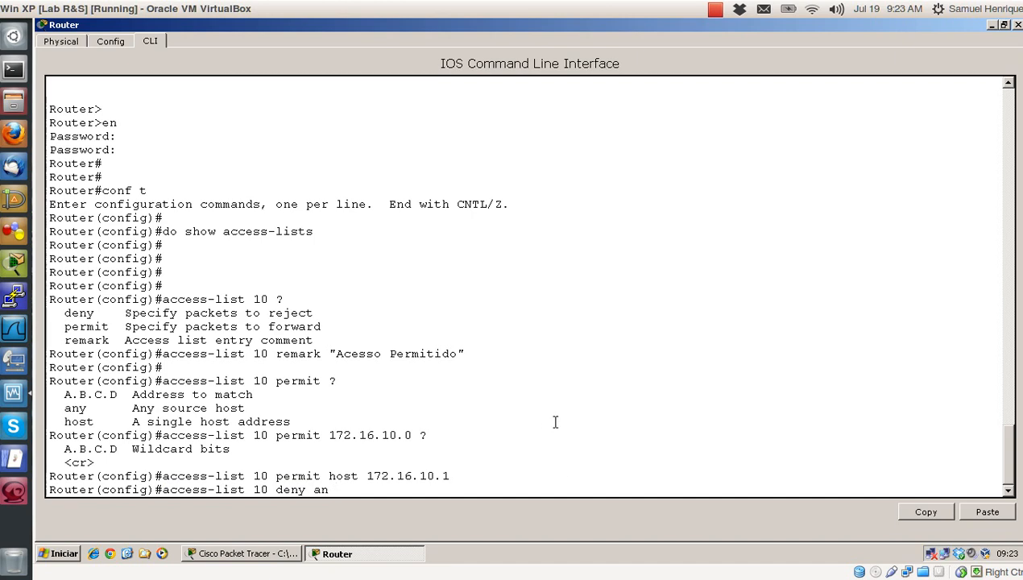
key("BackSpace")
key("BackSpace")
key("BackSpace")
key("BackSpace")
key("BackSpace")
key("BackSpace")
key("BackSpace")
key("BackSpace")
key("BackSpace")
key("BackSpace")
key("BackSpace")
key("BackSpace")
key("BackSpace")
key("BackSpace")
key("BackSpace")
key("BackSpace")
key("BackSpace")
key("BackSpace")
key("BackSpace")
key("BackSpace")
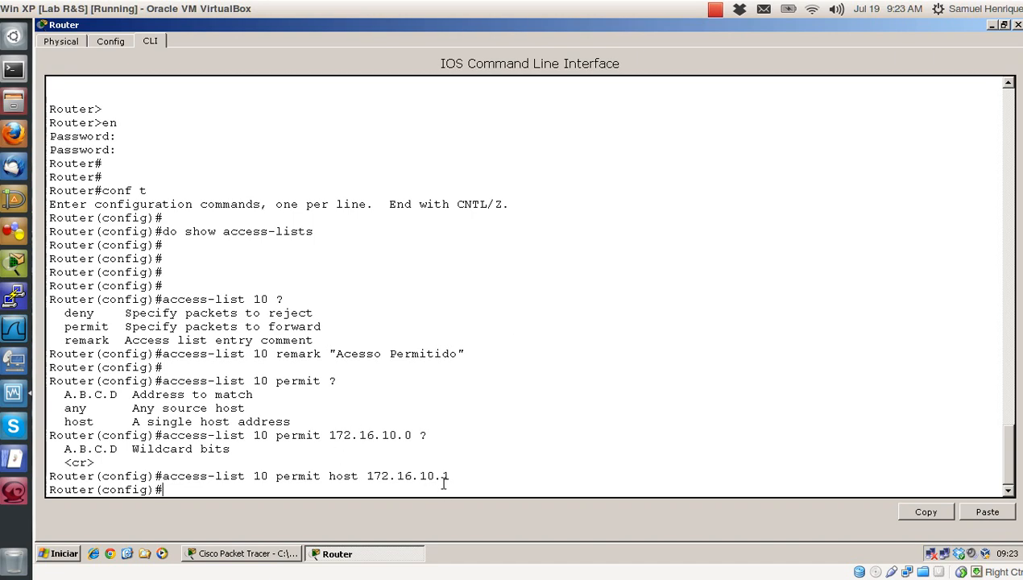
Review the complete access-list 10 permit host command and its source host once more
left_click_drag(447, 478, 198, 477)
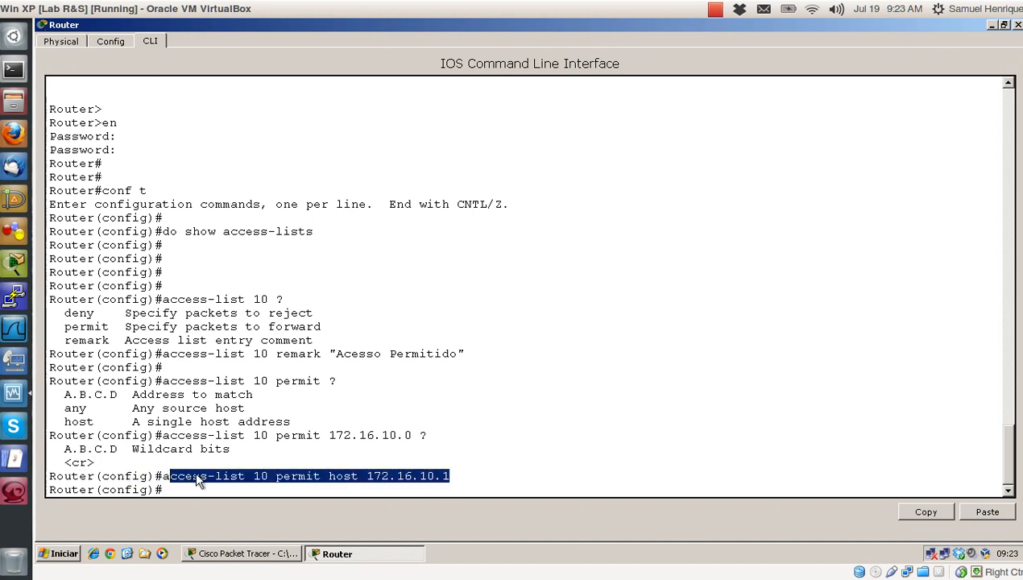
left_click(162, 475)
left_click(523, 463)
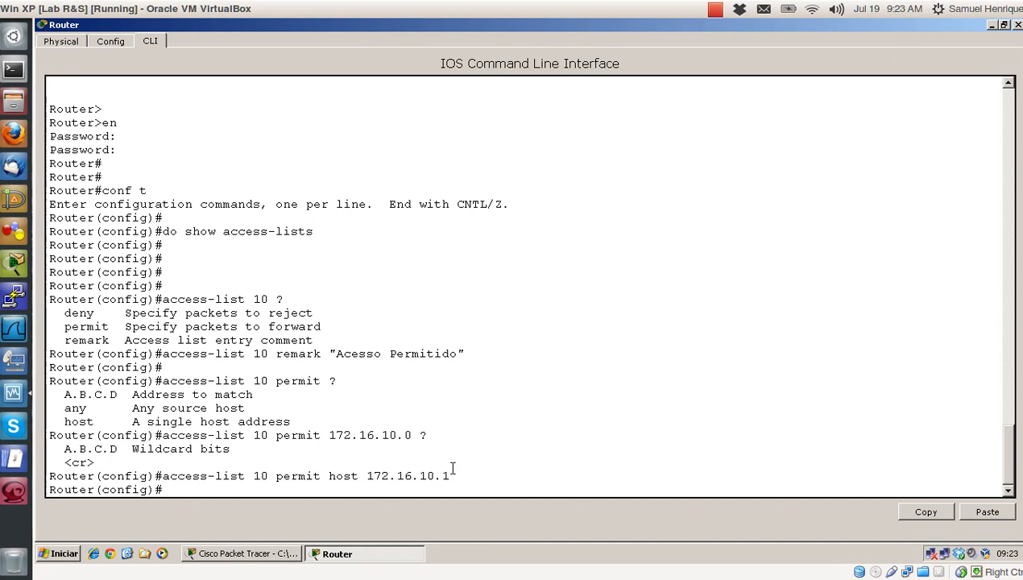
left_click_drag(454, 476, 162, 474)
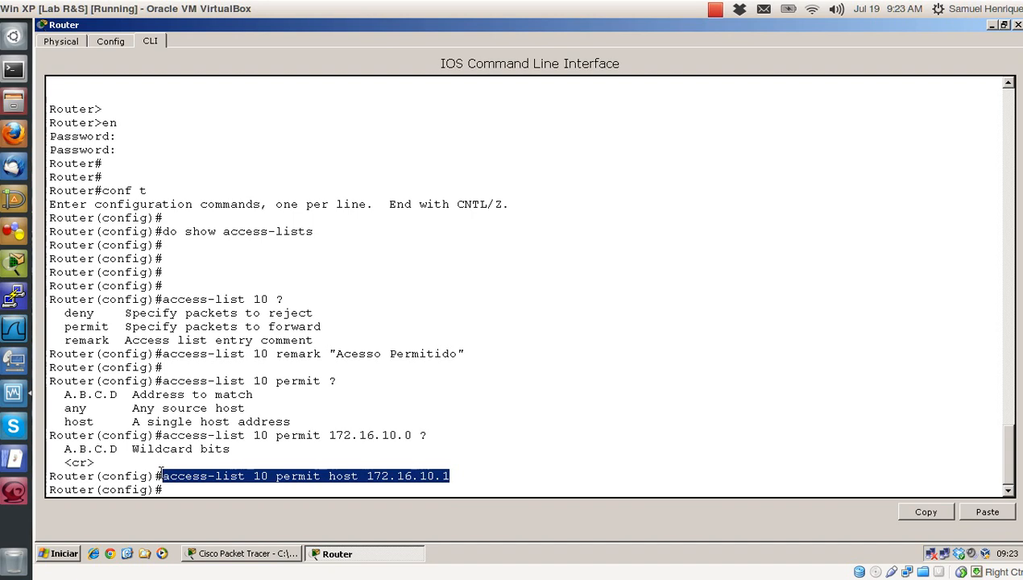
left_click(554, 448)
left_click_drag(455, 480, 164, 477)
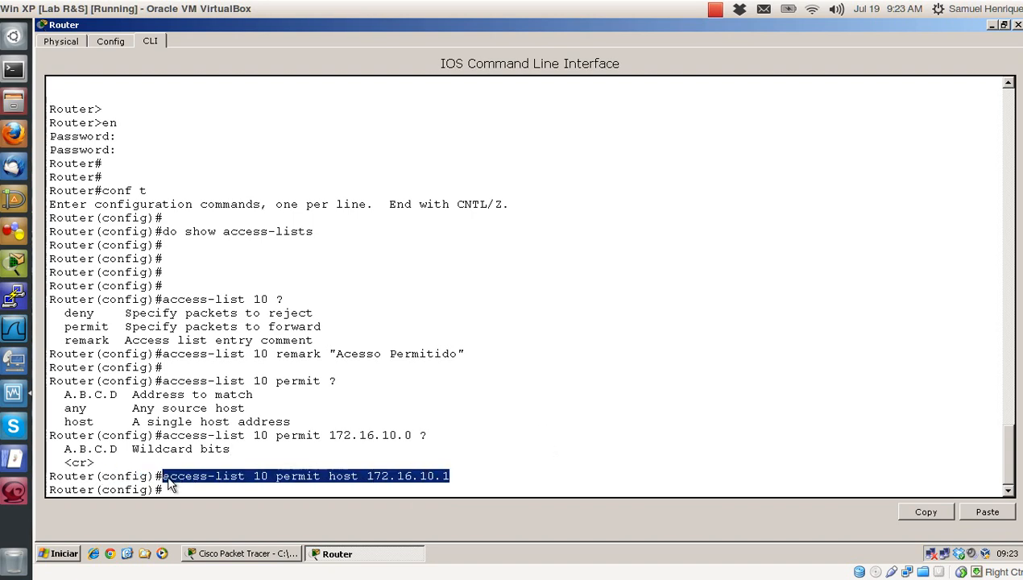
left_click(259, 479)
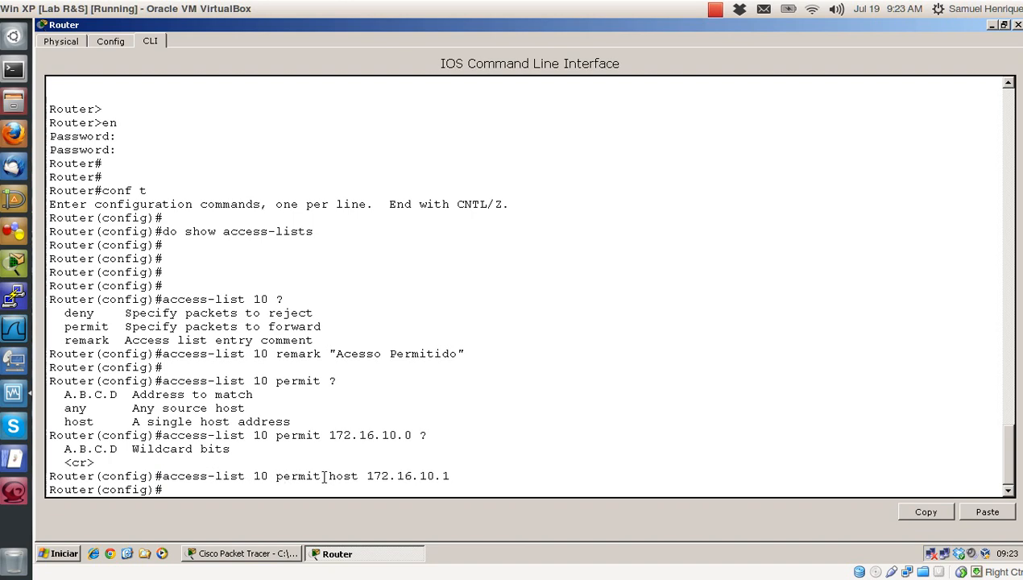
left_click_drag(329, 476, 455, 475)
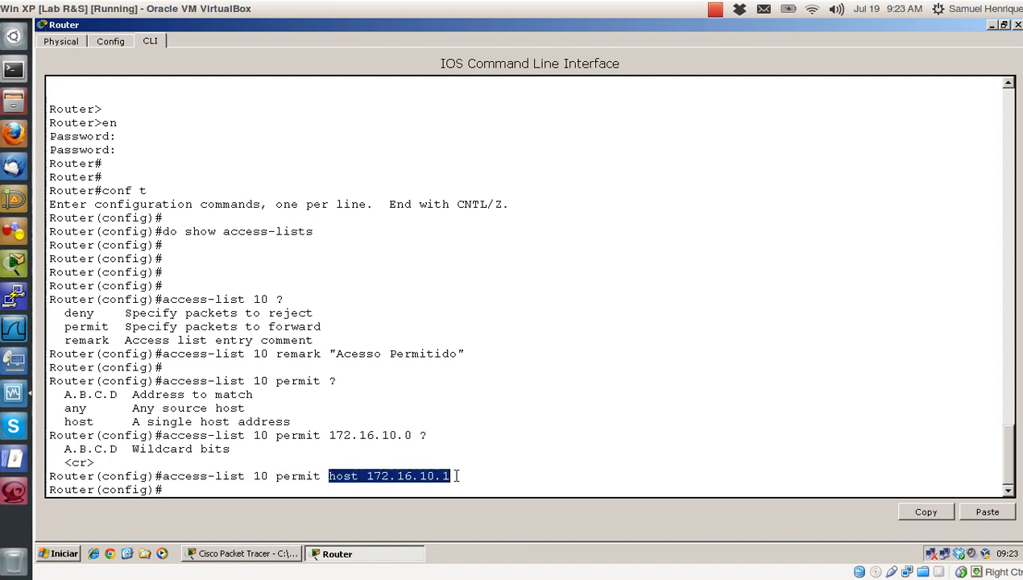
left_click(504, 421)
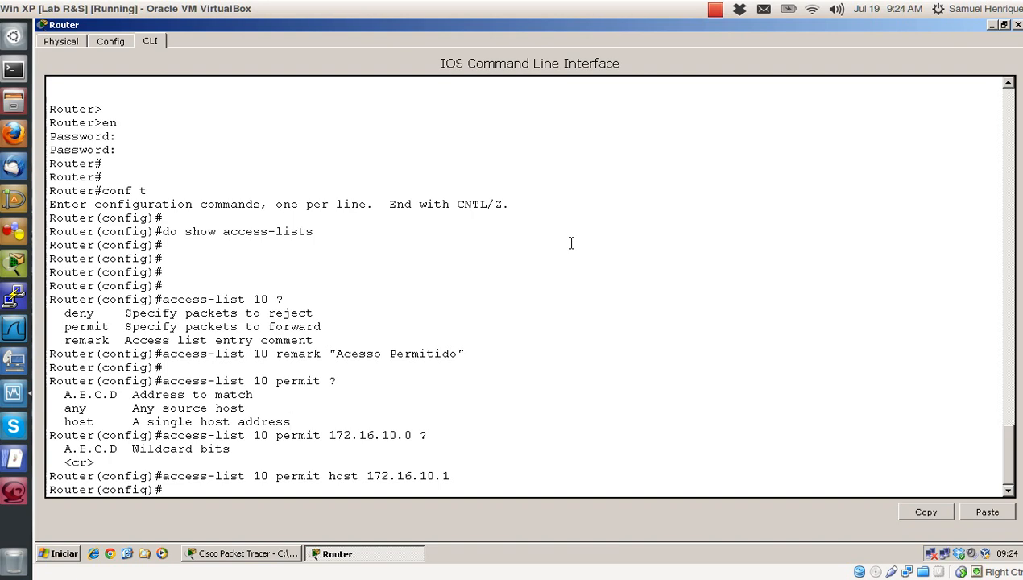
Leave global configuration mode with the end command and return to the privileged EXEC prompt
left_click_drag(643, 295, 664, 279)
left_click(689, 275)
key("Return")
key("Return")
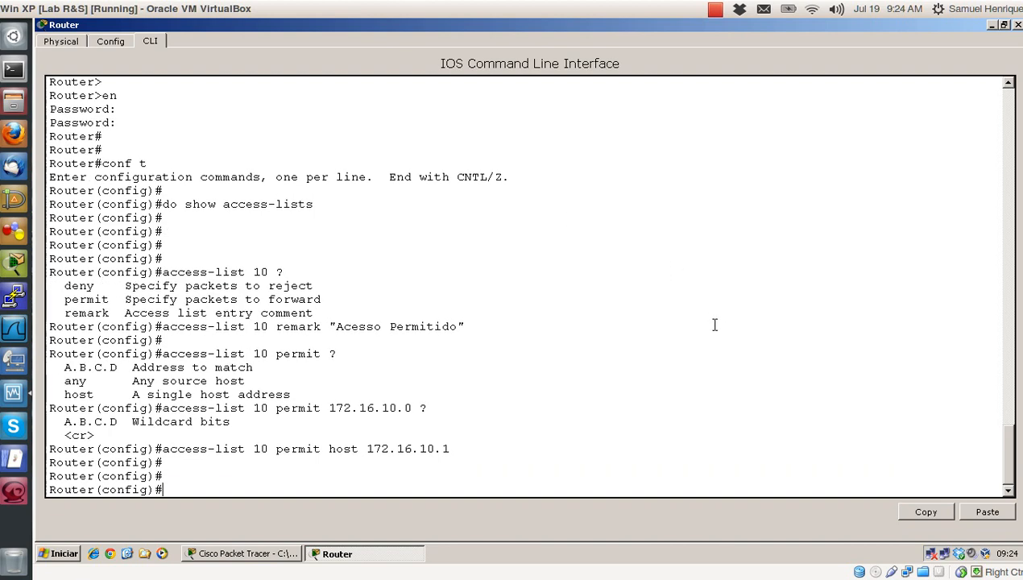
type("end")
key("Return")
key("Return")
key("Return")
key("Return")
Display the router's ACLs with show access-lists and compare the output with the remark command entered for list 10
type("s")
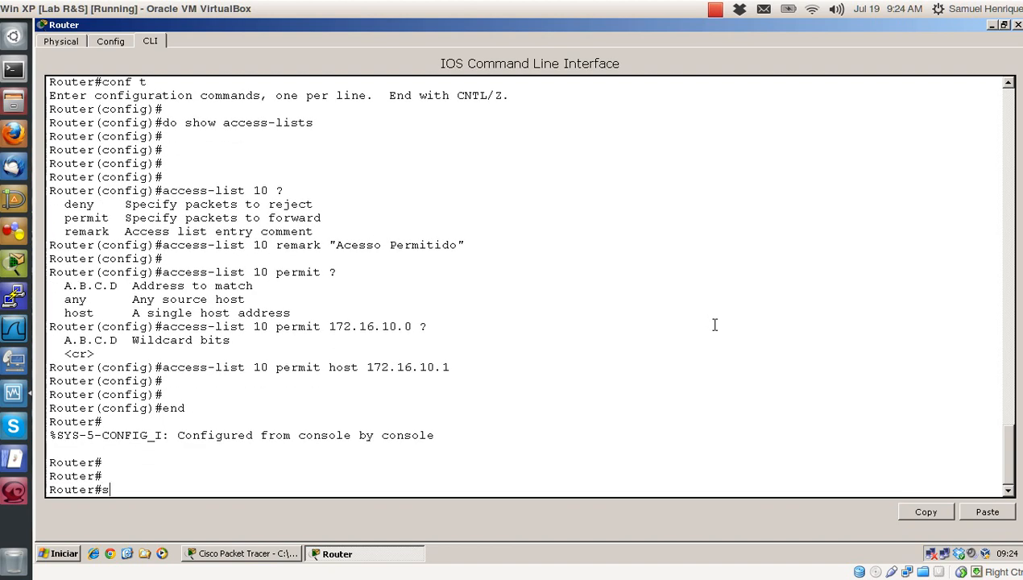
type("how acc")
key("Tab")
key("Return")
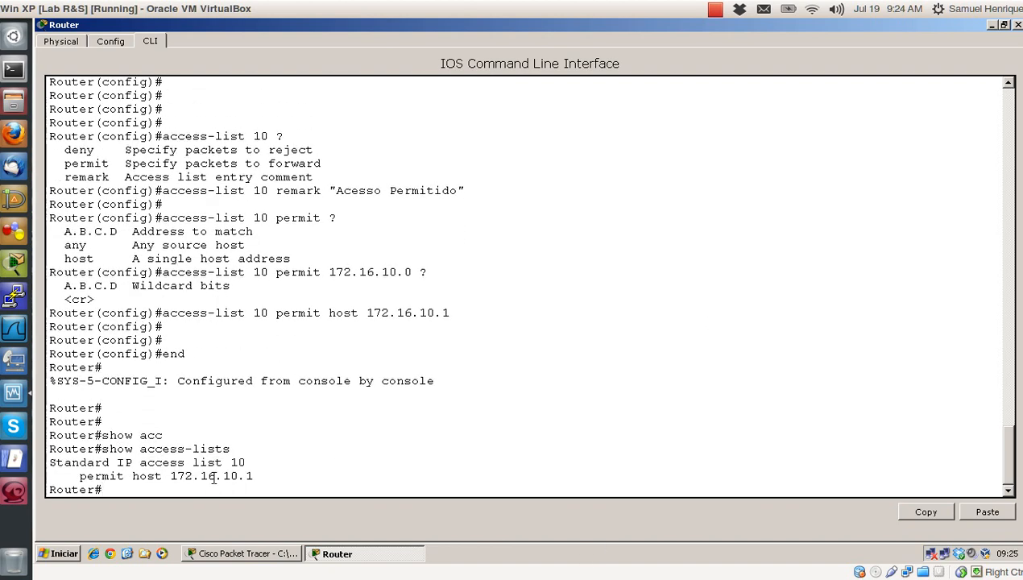
left_click_drag(245, 463, 41, 462)
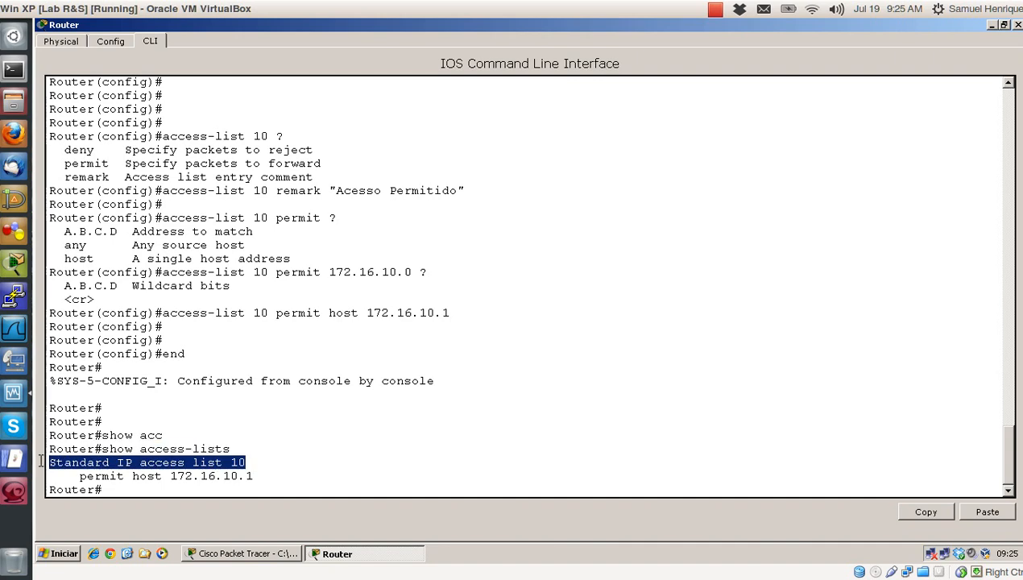
left_click(255, 477)
left_click_drag(255, 477, 40, 477)
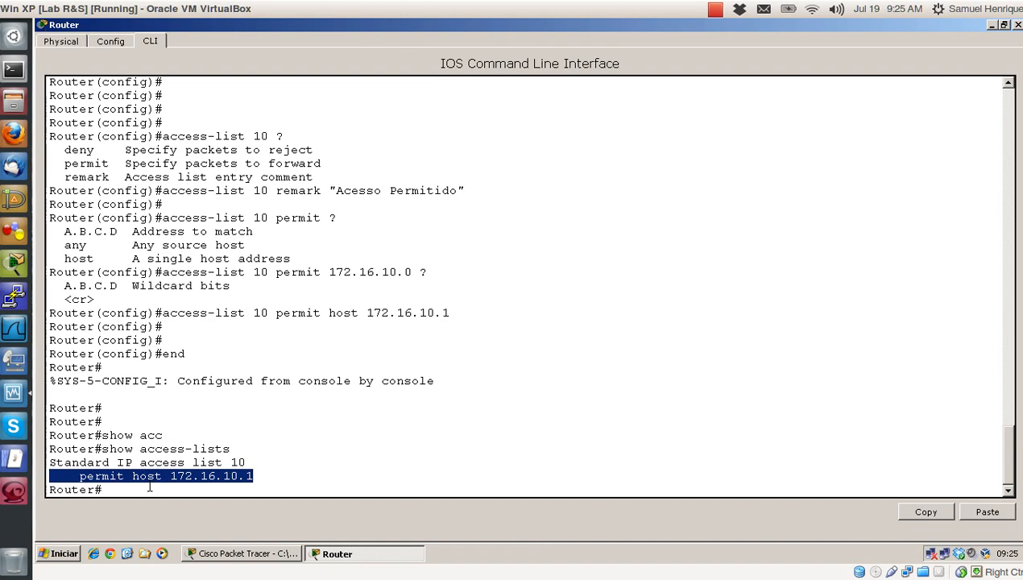
left_click(254, 477)
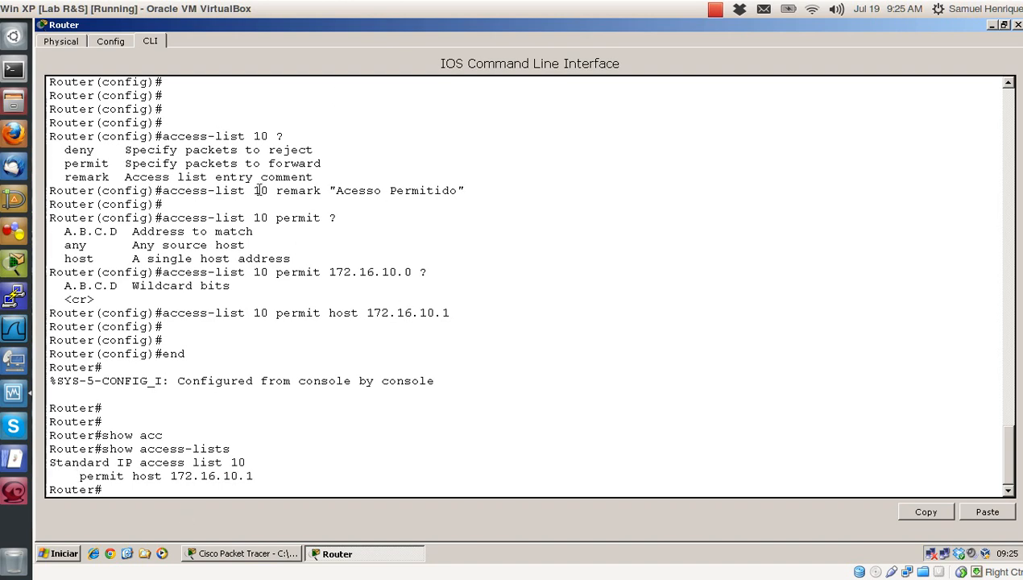
left_click_drag(275, 191, 473, 188)
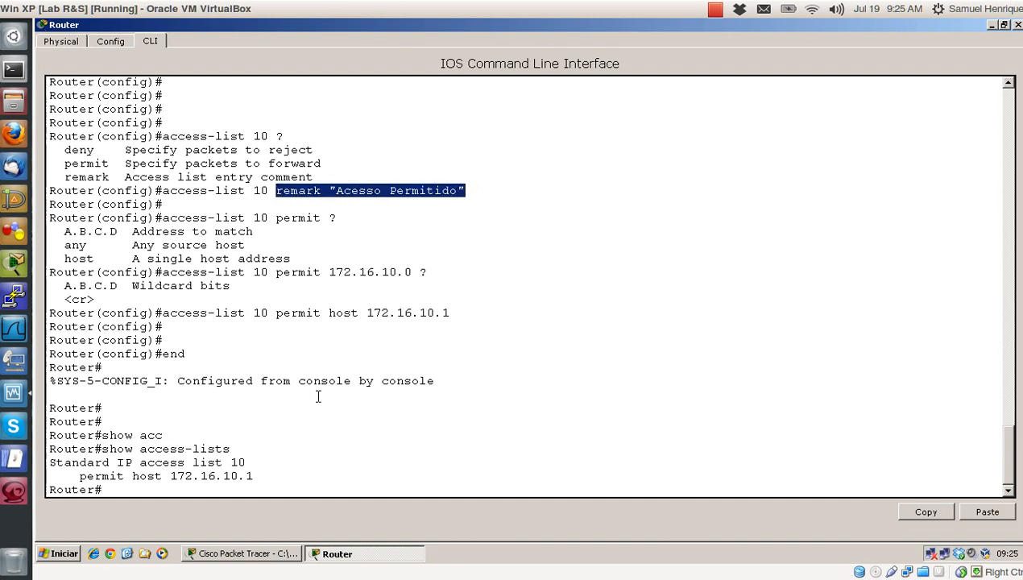
Review the access-list 10 remark command again alongside the list 10 entry in the show access-lists output
triple_click(324, 433)
left_click(564, 365)
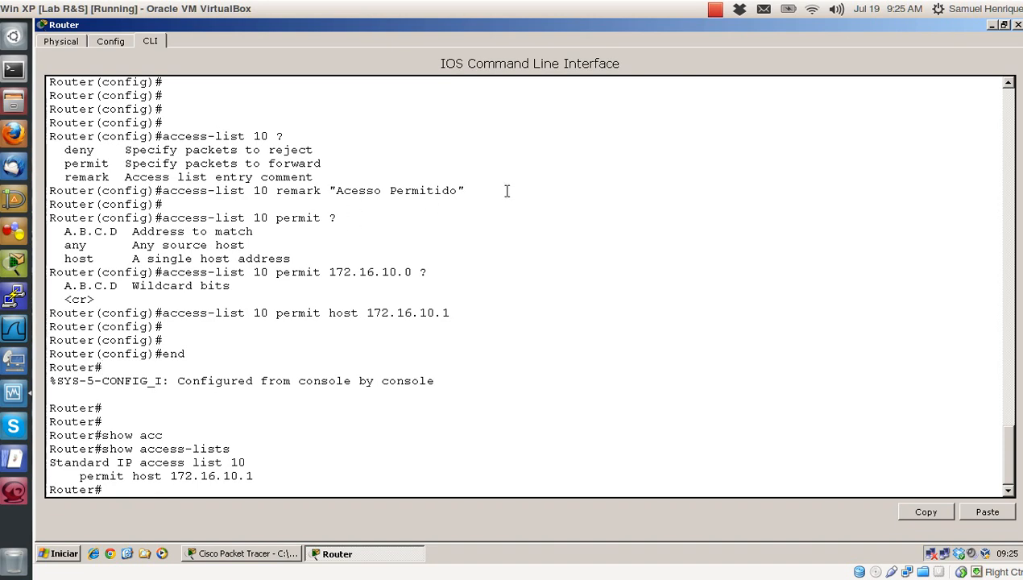
left_click_drag(496, 193, 50, 192)
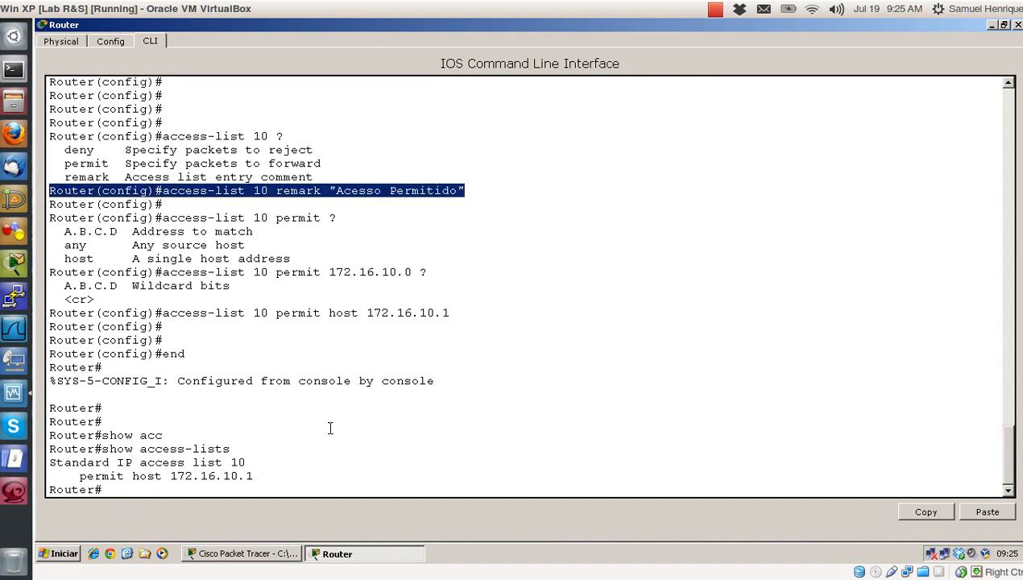
left_click_drag(465, 191, 51, 189)
left_click(634, 264)
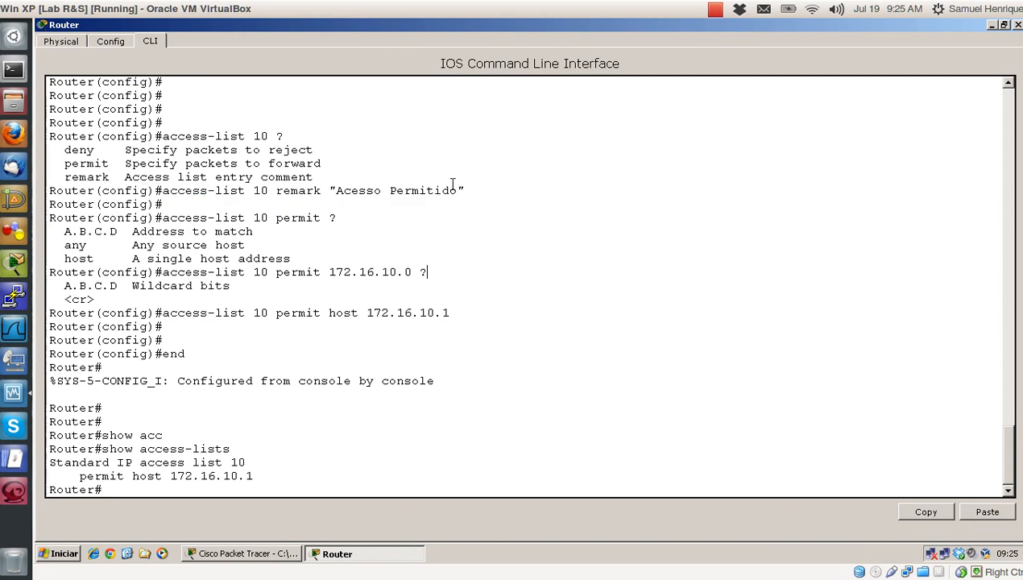
left_click_drag(466, 191, 161, 191)
left_click(422, 353)
key("Return")
key("Return")
key("Return")
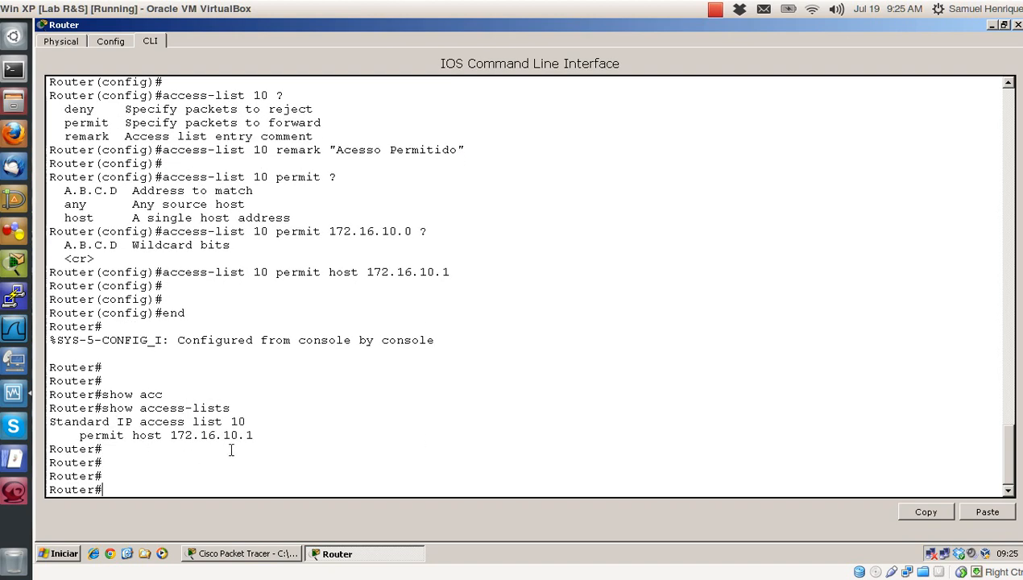
left_click_drag(254, 436, 54, 426)
left_click(316, 418)
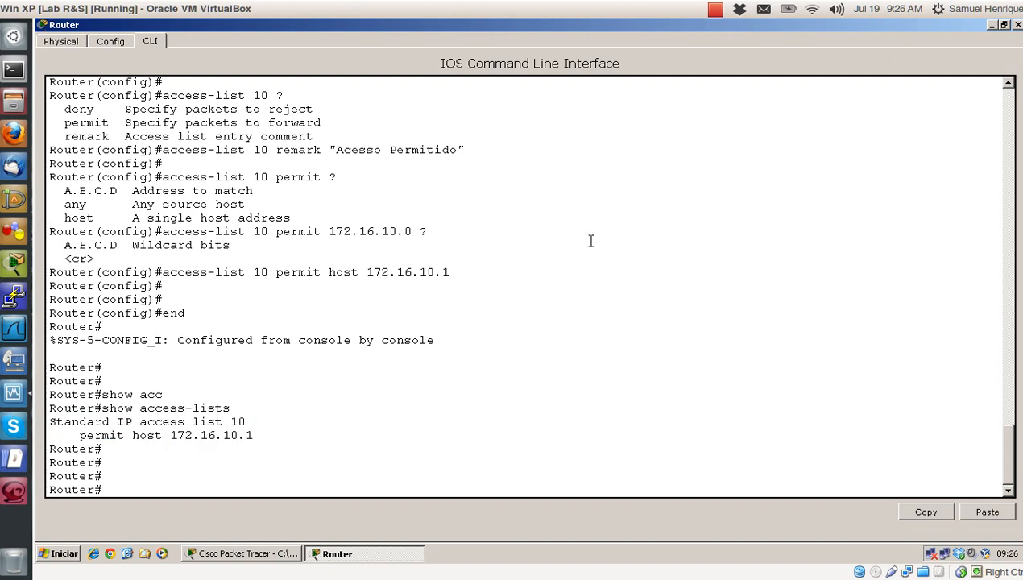
Open the command prompt of PC 192.168.10.2 and start a telnet session to the router at 192.168.10.254
left_click(992, 25)
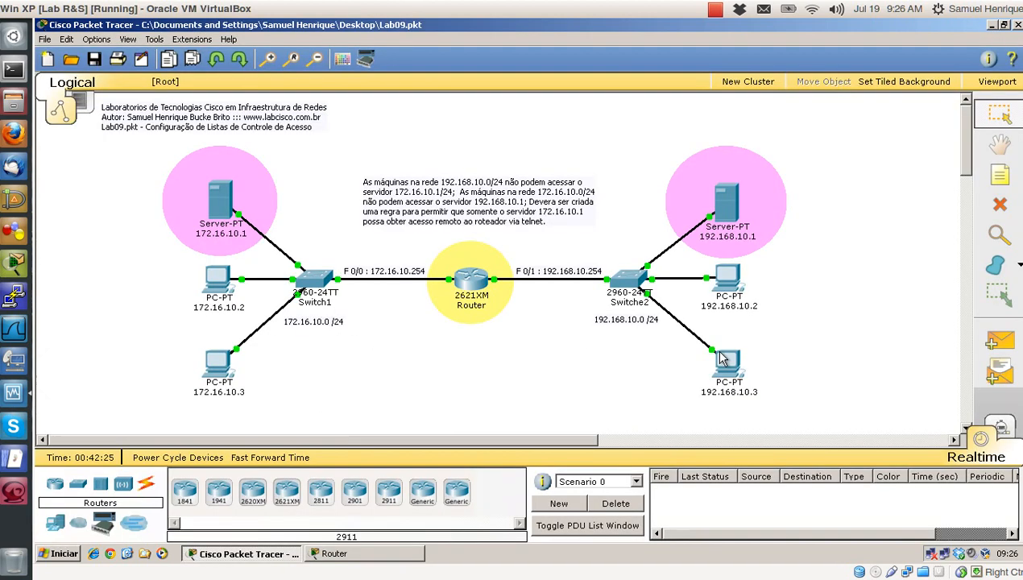
left_click(721, 275)
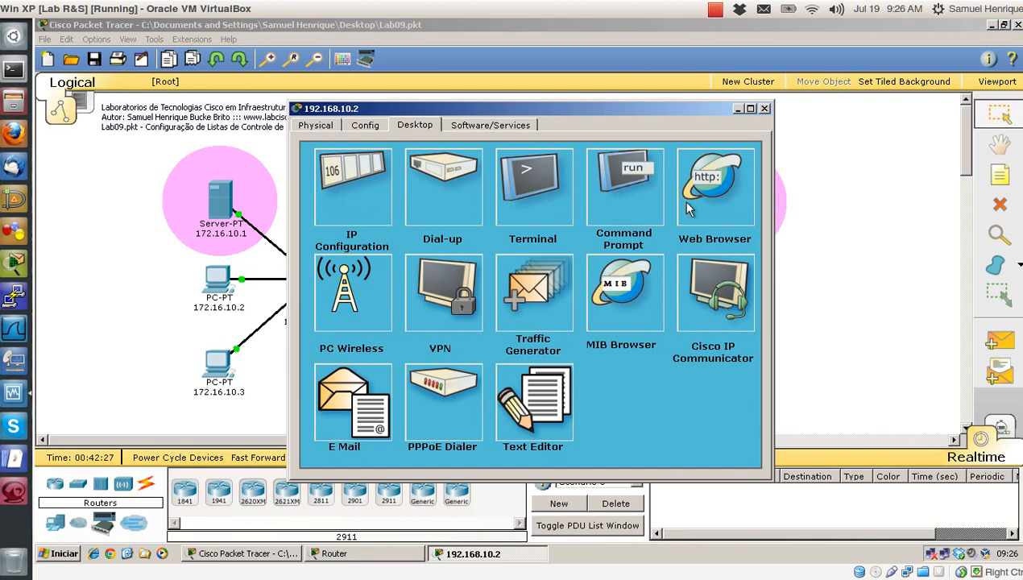
left_click(641, 190)
key("Return")
key("Return")
type("telnet")
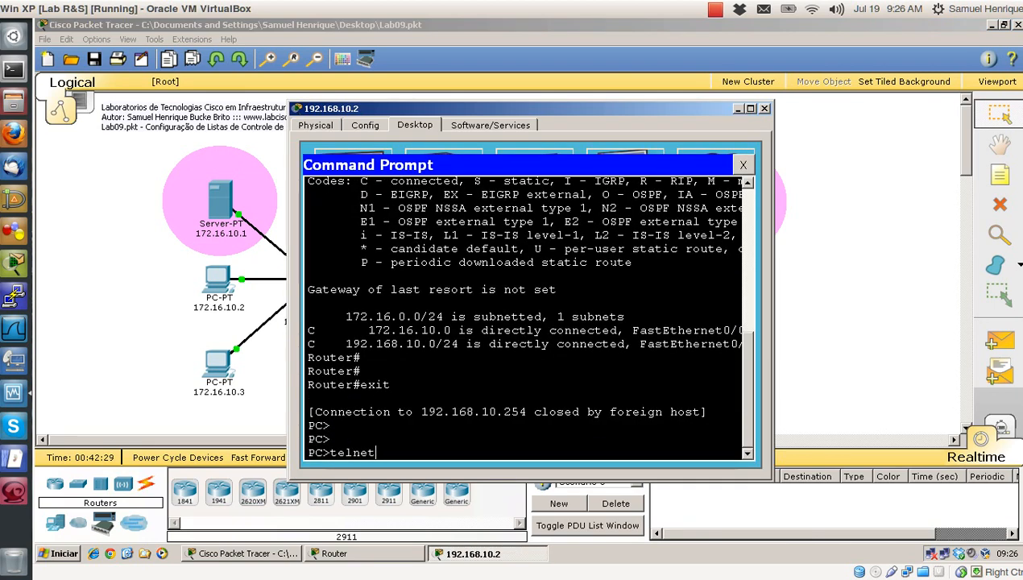
type(" 192.168.10.254")
key("Return")
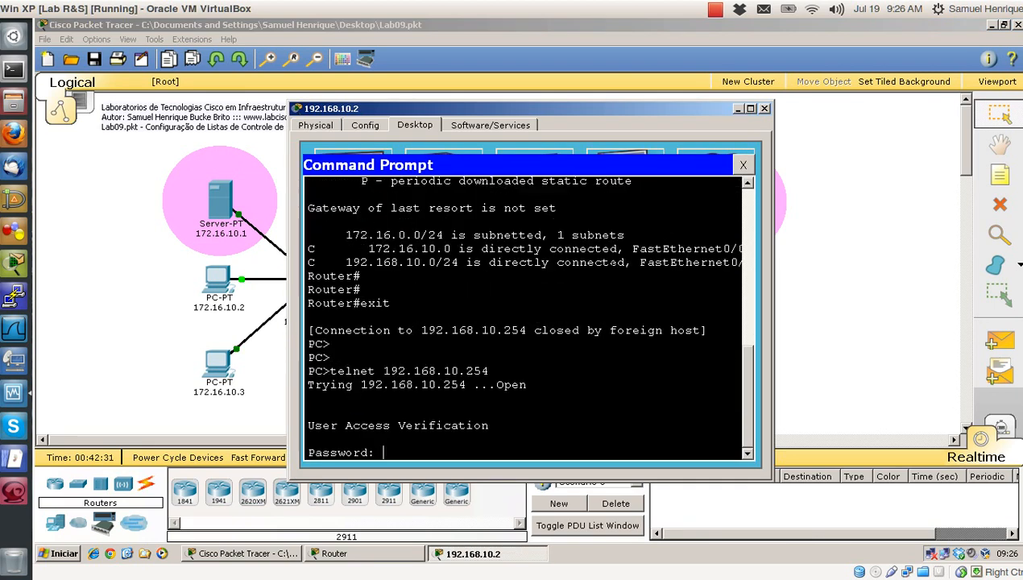
Log in to the telnet session with the line password, exit the session and close the PC's window
key("Return")
key("Return")
key("Return")
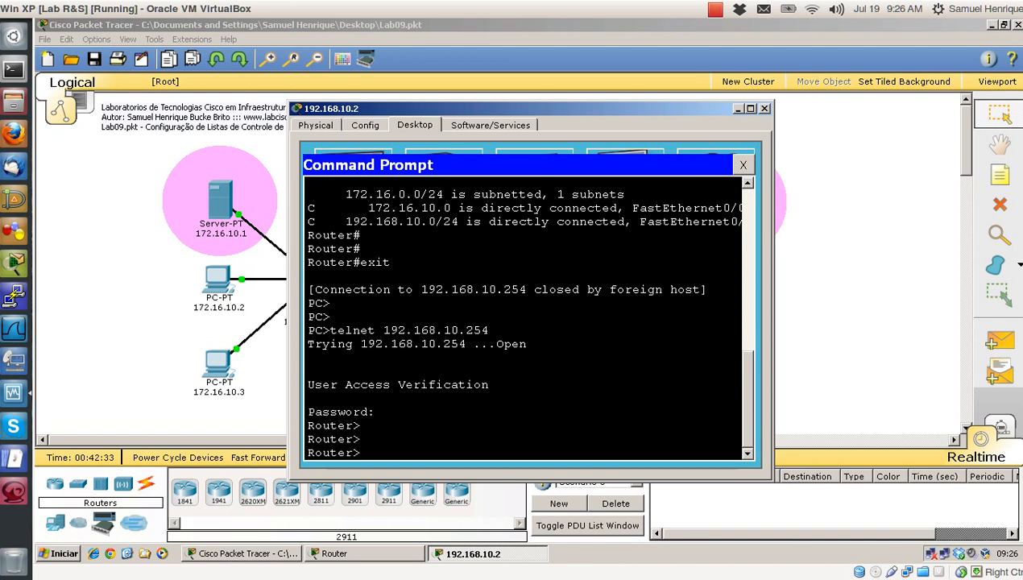
type("exit")
key("Return")
key("Return")
key("Return")
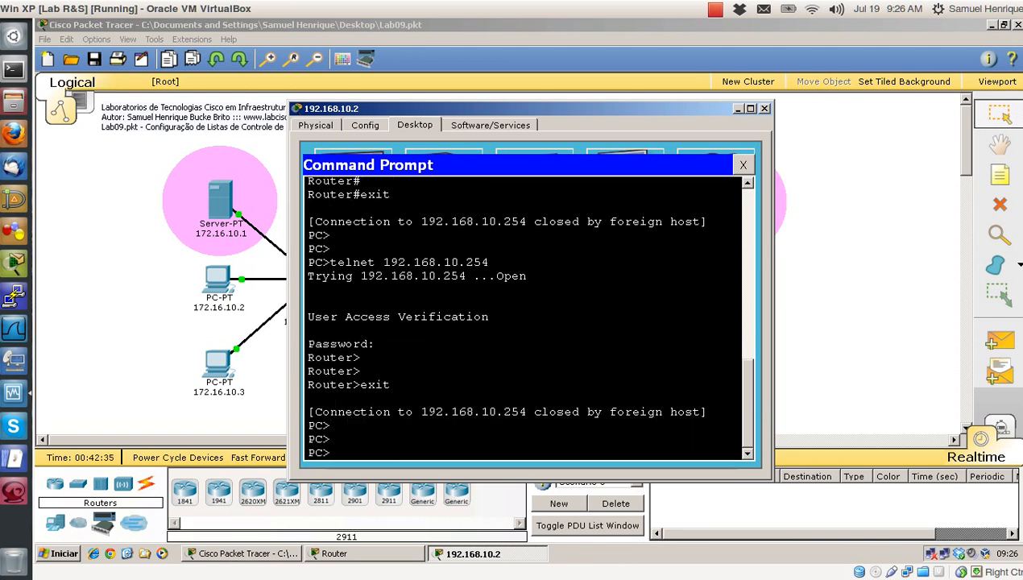
left_click(764, 108)
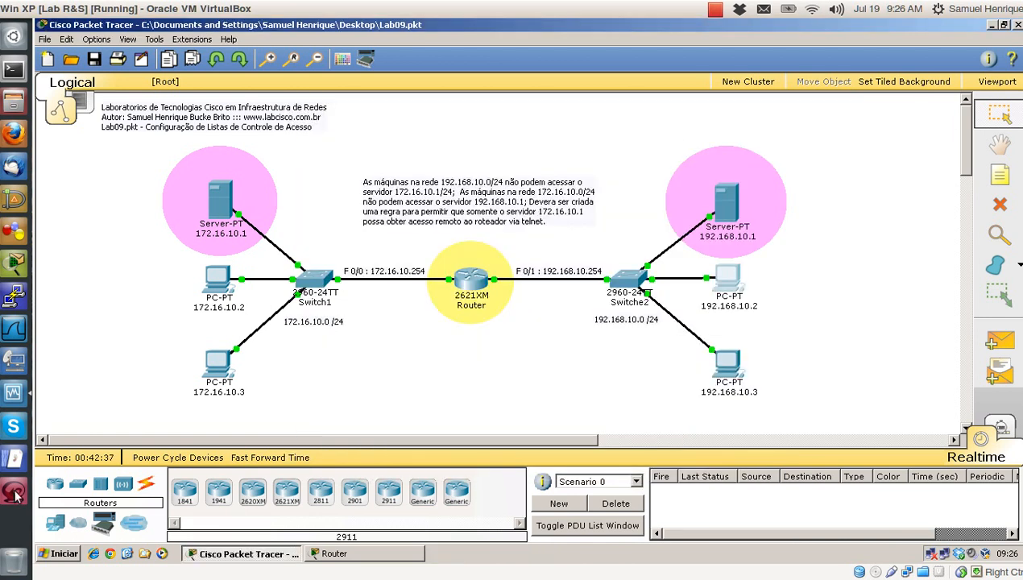
Return to the router's CLI, enter global configuration mode and open line configuration for vty 0 15
left_click(337, 555)
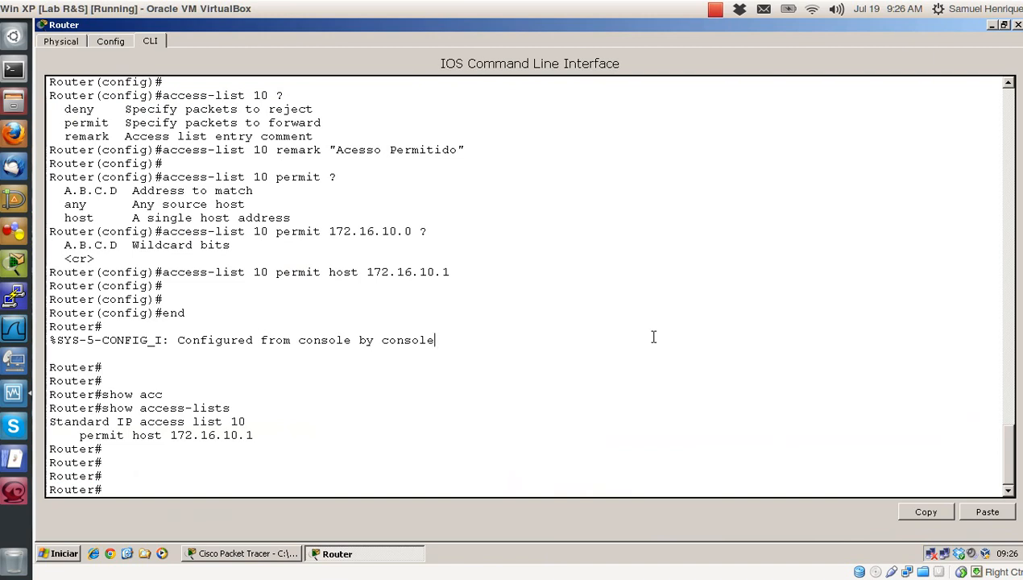
type("conf t")
key("Return")
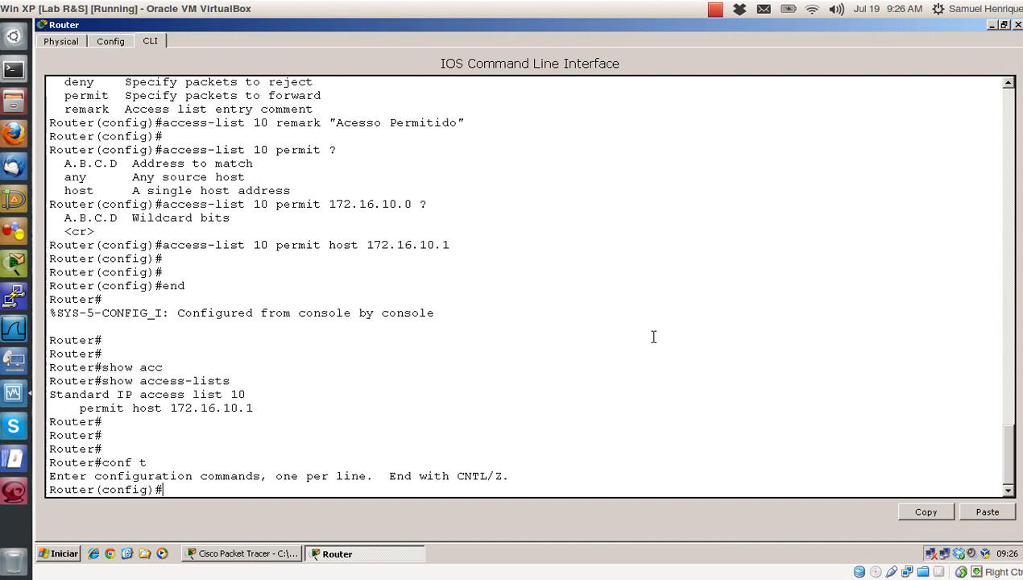
type("linha vty 0 15")
key("Return")
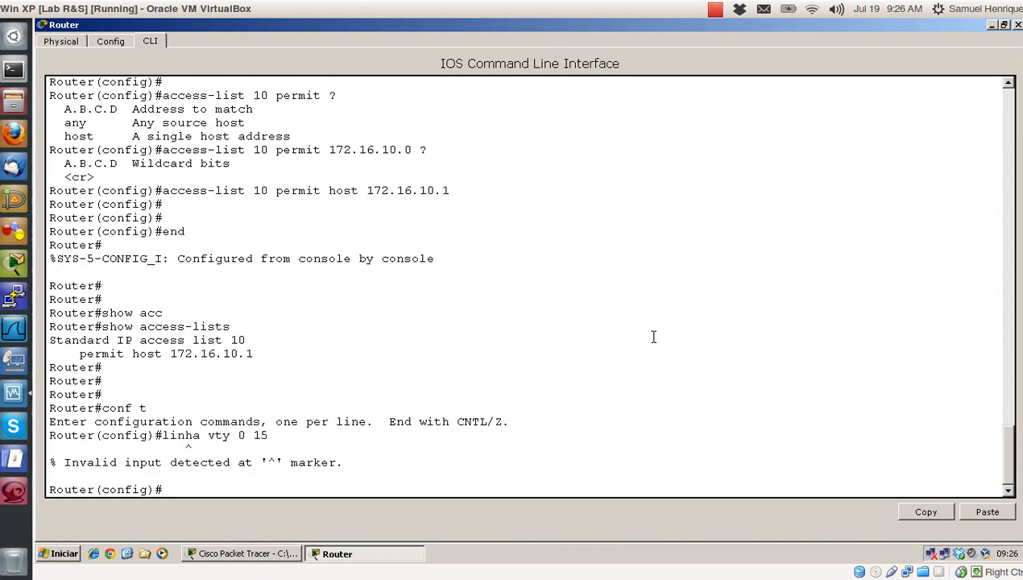
type("line")
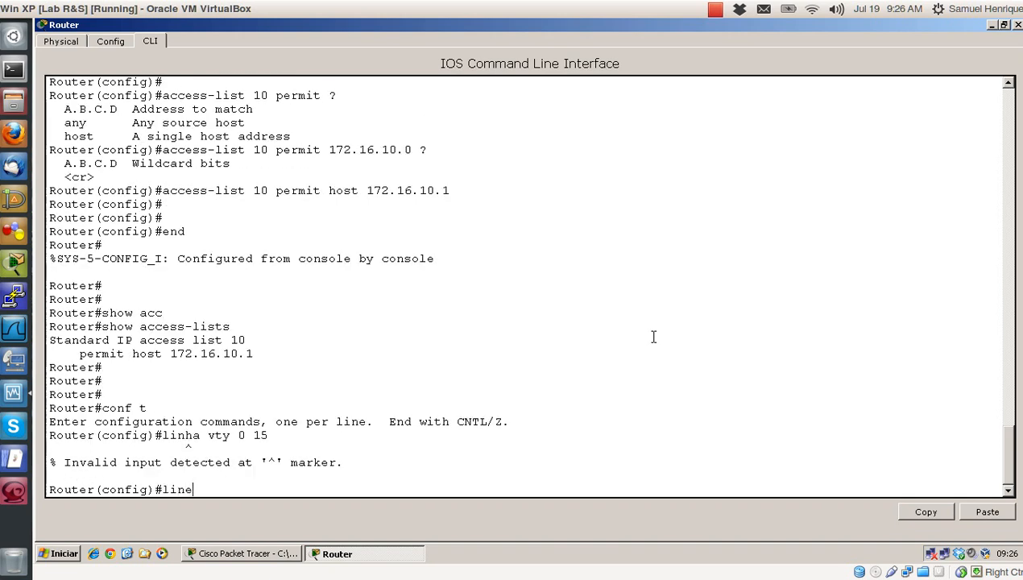
type(" vty 0 15")
key("Return")
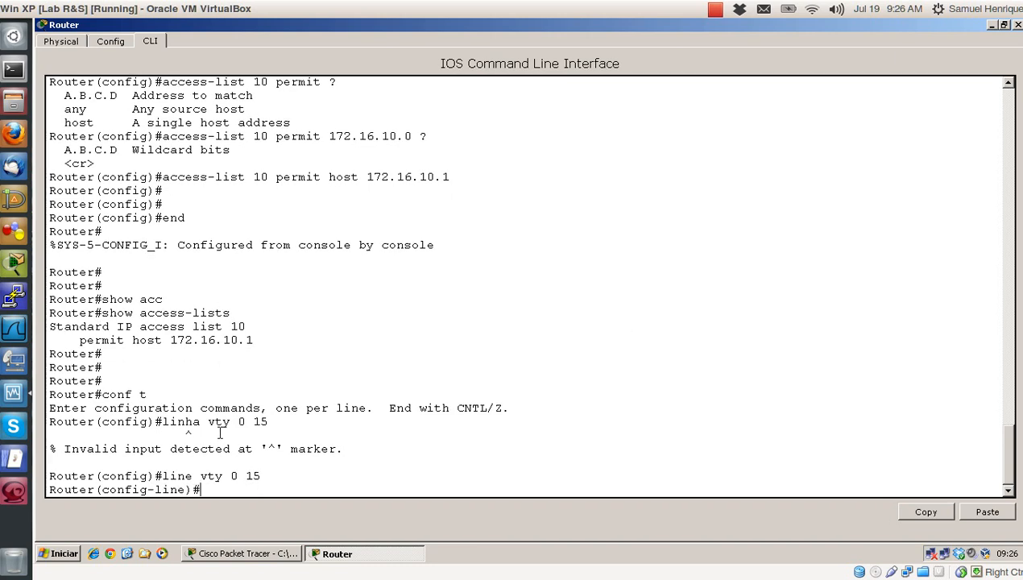
Apply access list 10 to the vty lines for incoming connections with access-class 10 in
left_click_drag(49, 475, 284, 486)
left_click(284, 487)
type("access")
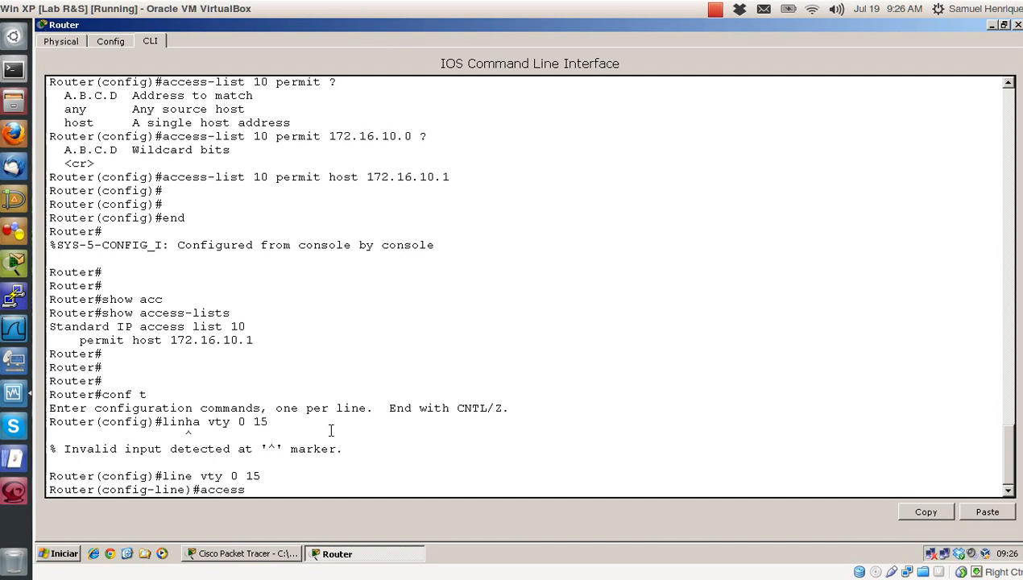
type("-class 1")
type("0")
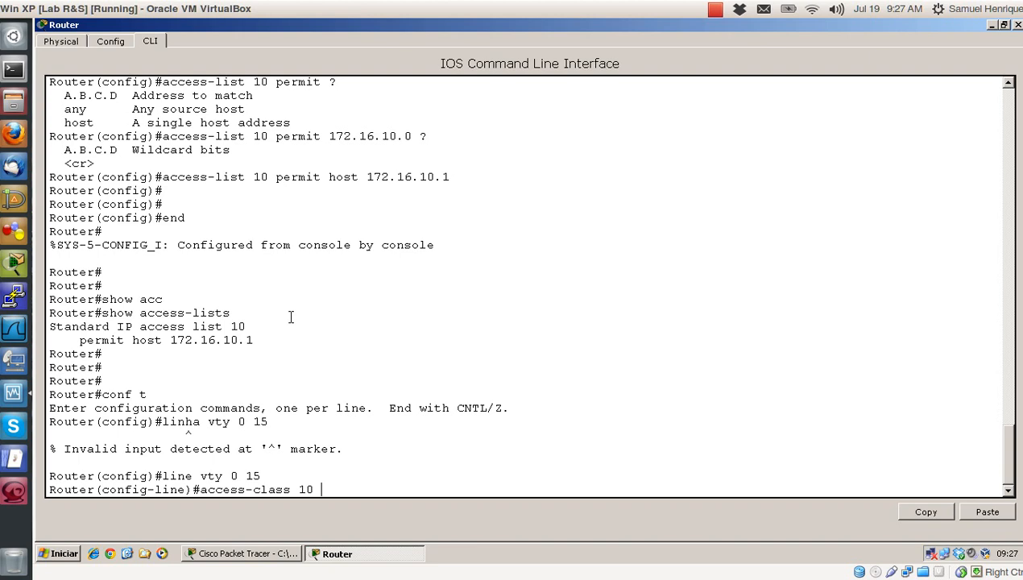
type("in")
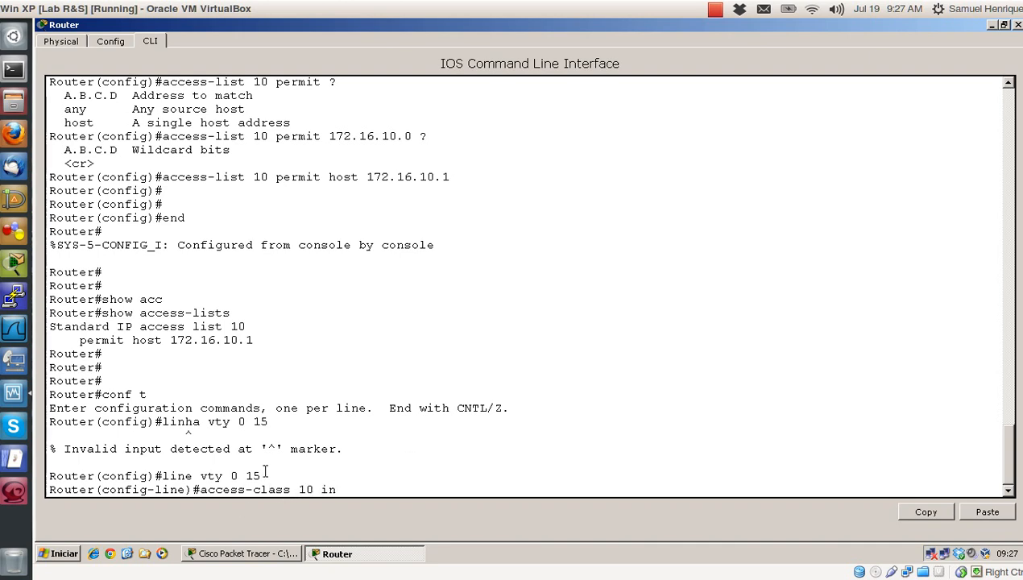
key("Return")
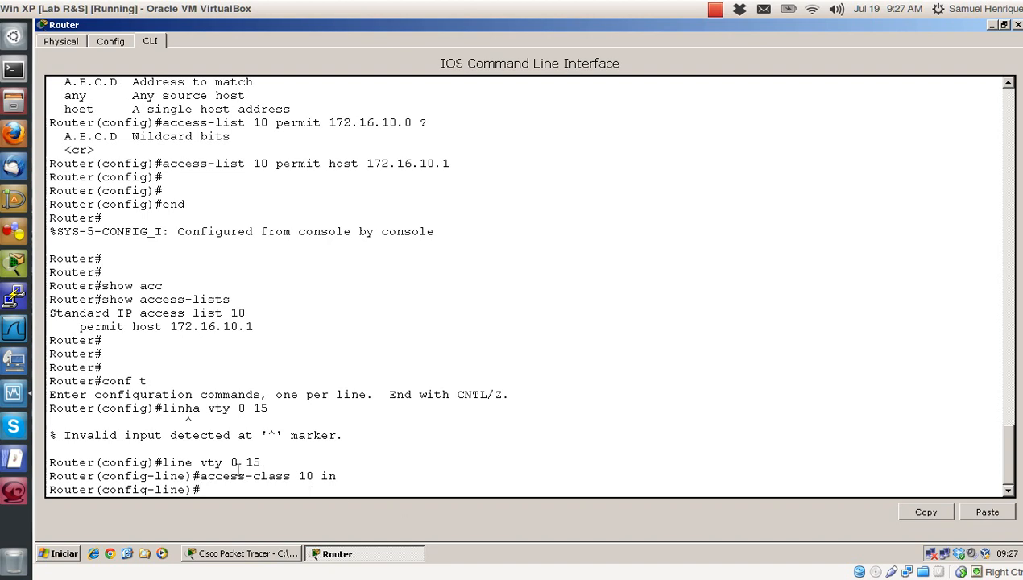
Leave line configuration mode with the end command and return to the privileged EXEC prompt
type("end")
key("Return")
key("Return")
key("Return")
key("Return")
key("Return")
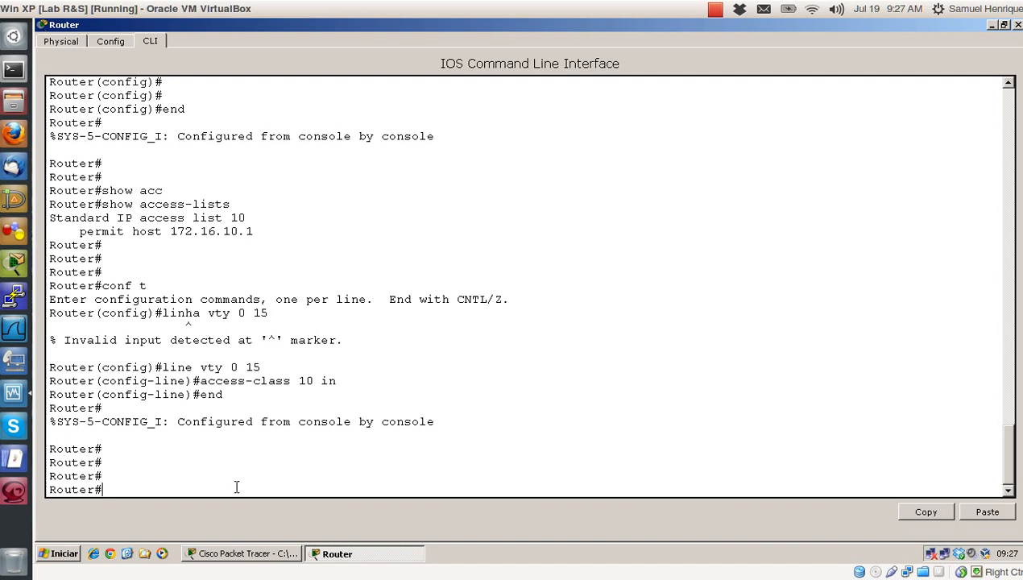
Display the router's running configuration with show run and page through to its vty line section
type("show run")
key("Return")
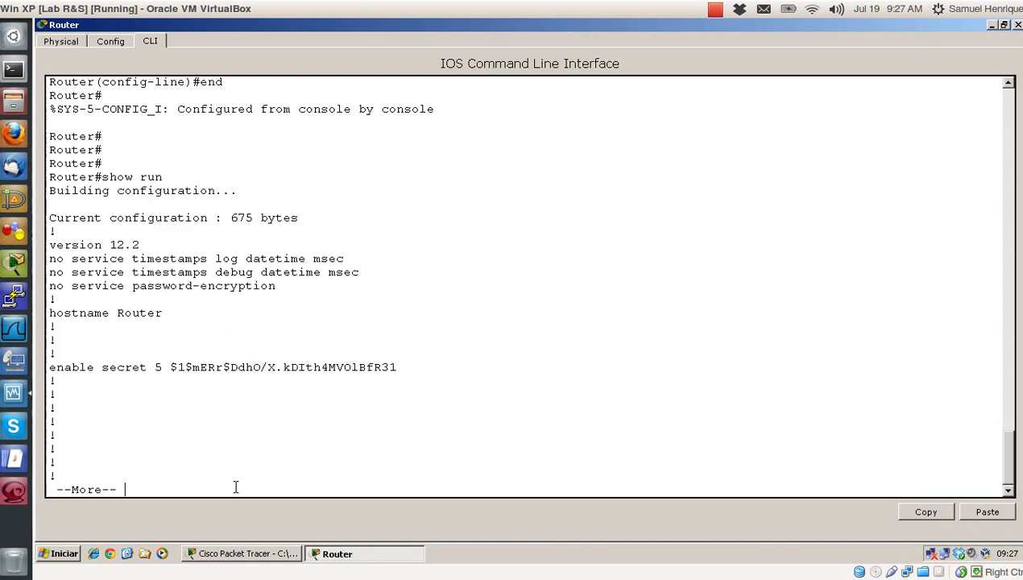
key("space")
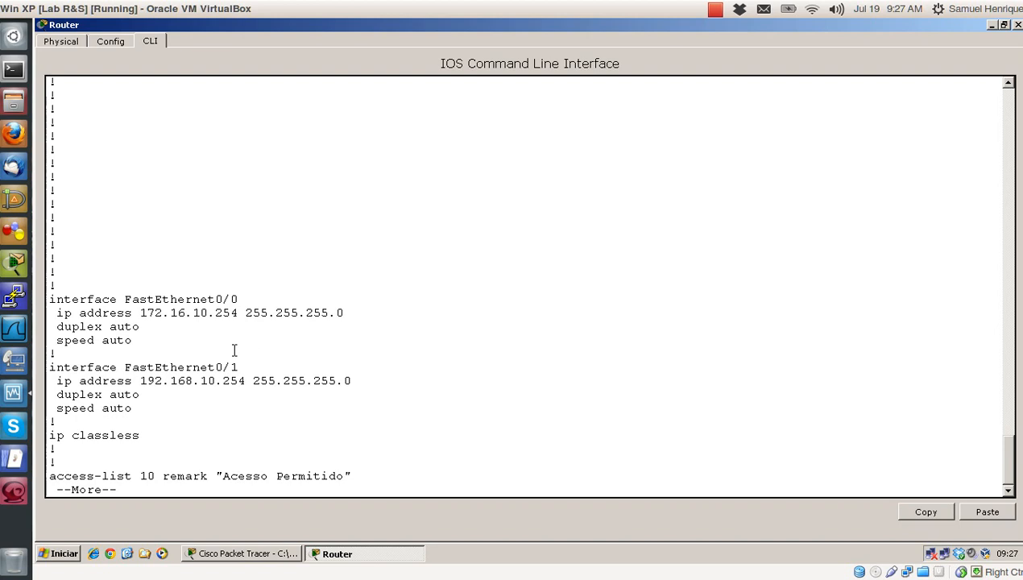
key("space")
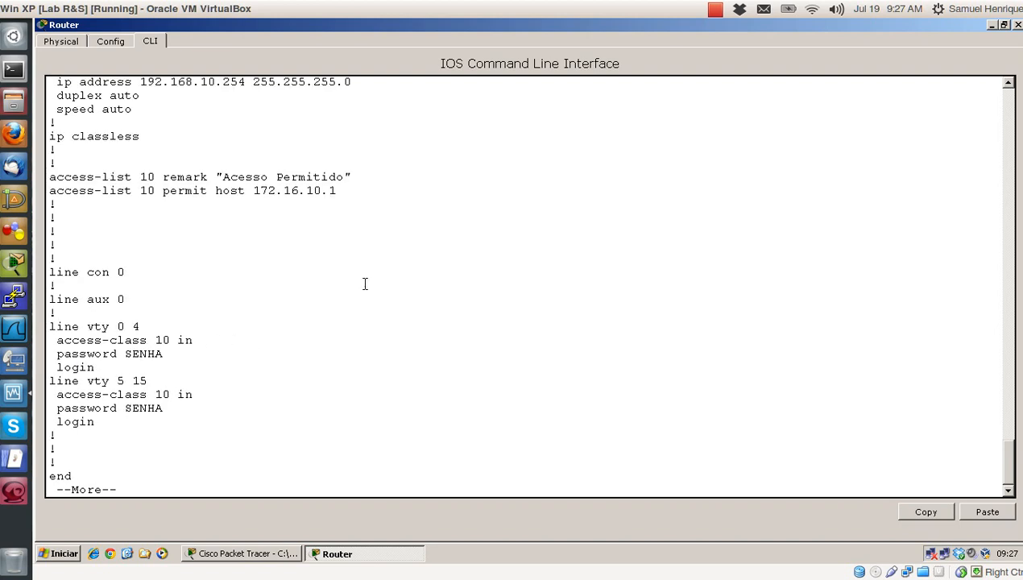
mouse_move(1008, 469)
left_mouse_down()
mouse_move(1008, 451)
mouse_move(1011, 477)
left_mouse_up()
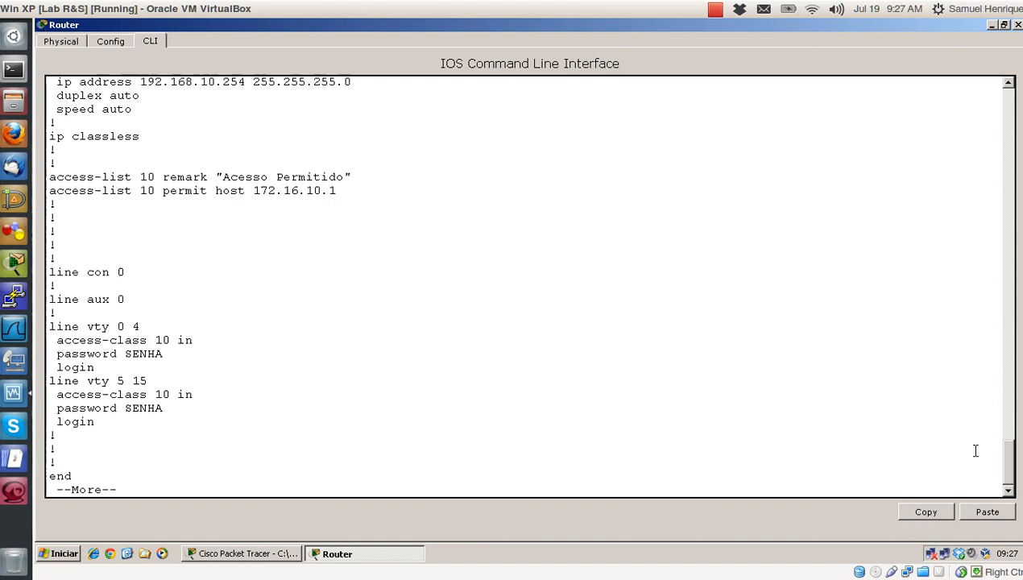
Examine the access-list 10 entries and the access-class lines under vty in the running configuration, and finish the listing
left_click_drag(336, 191, 45, 176)
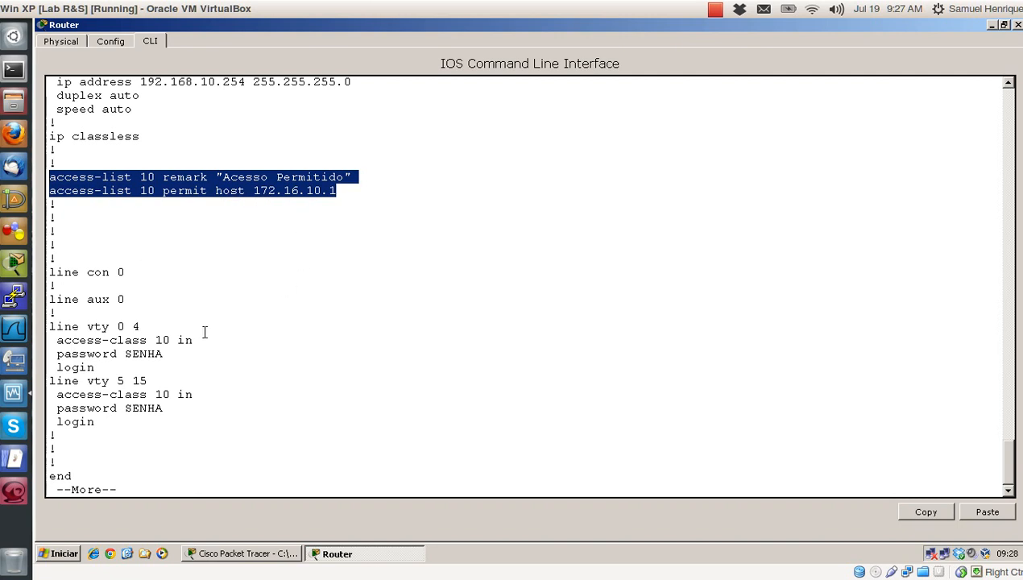
left_click_drag(194, 340, 55, 340)
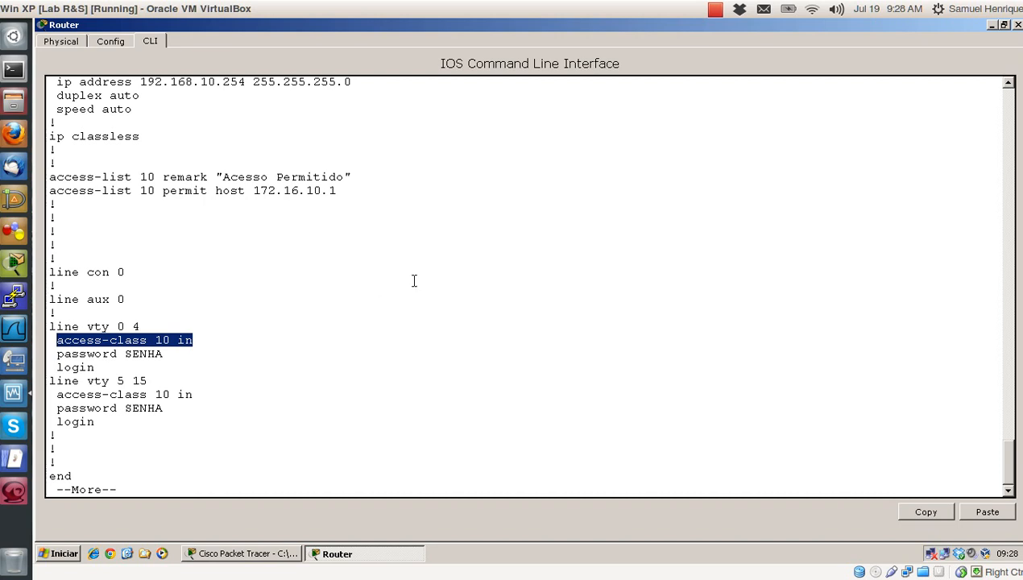
left_click_drag(337, 191, 50, 191)
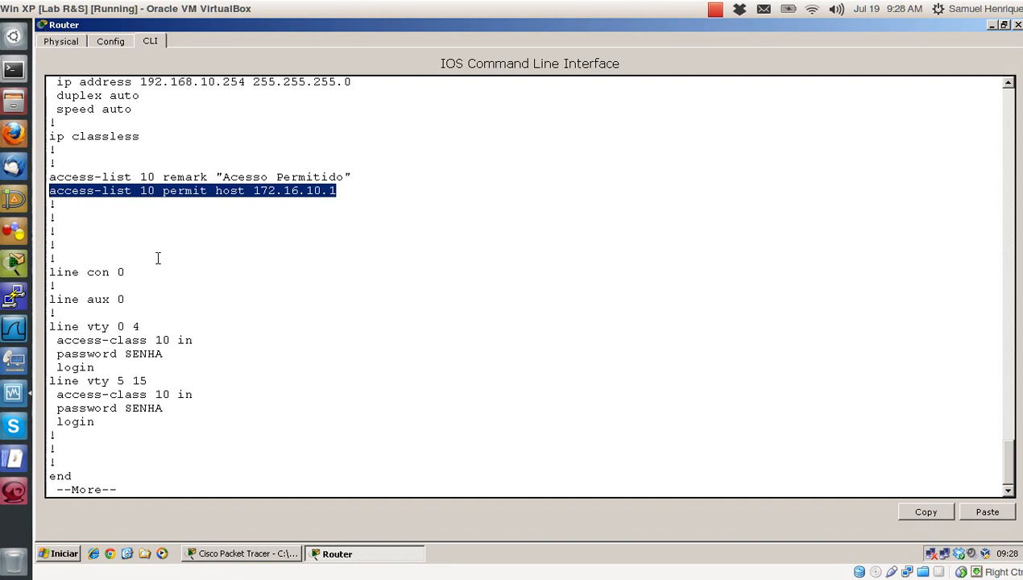
left_click_drag(199, 340, 64, 341)
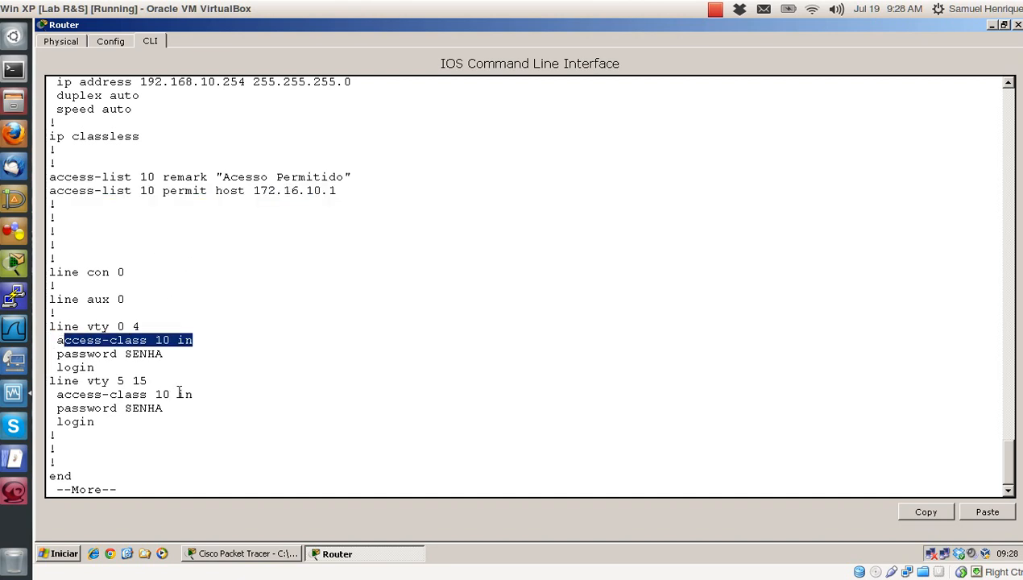
left_click(345, 415)
key("space")
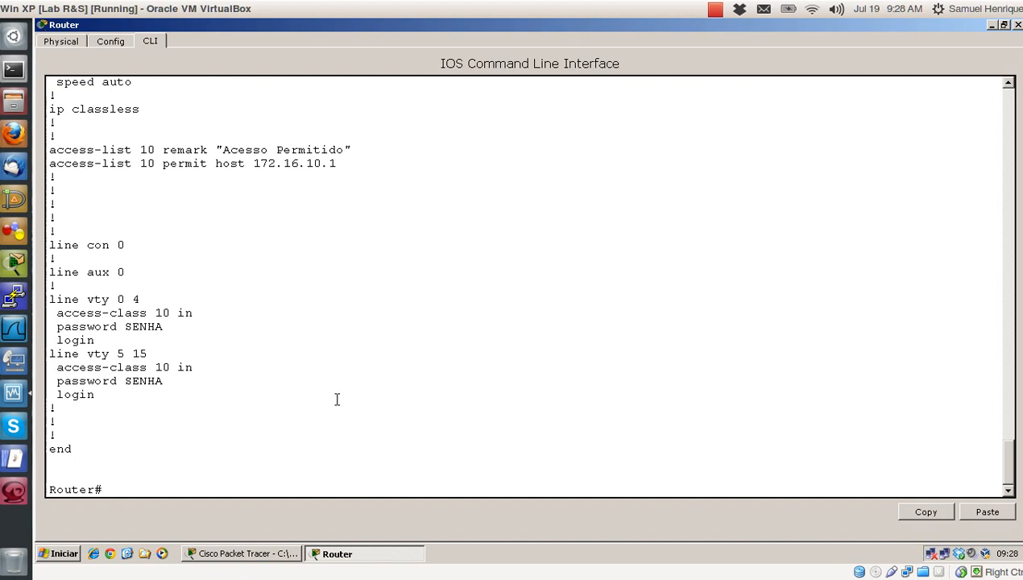
key("Return")
key("Return")
key("Return")
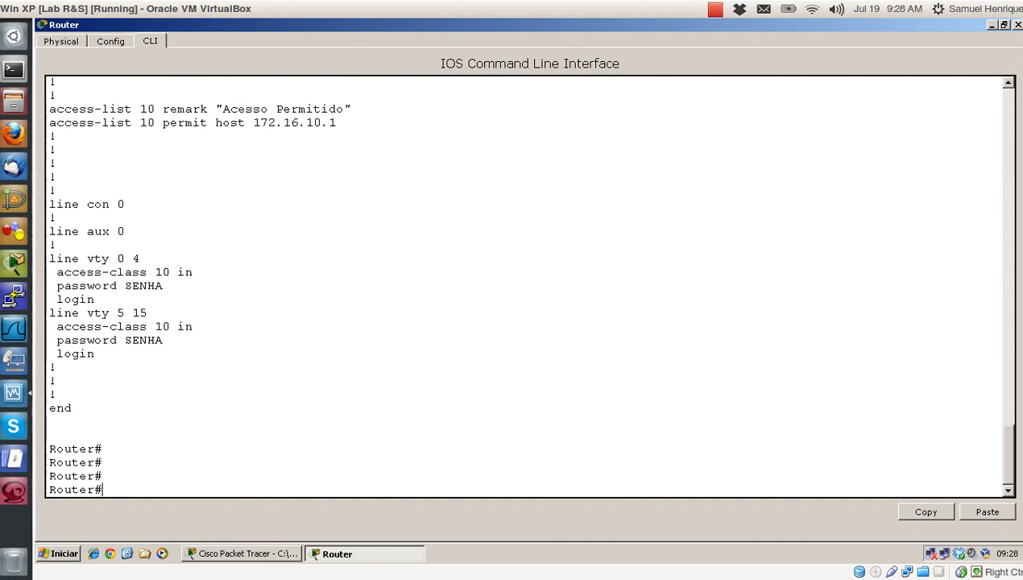
Close the router window and open the command prompt on server 172.16.10.1
left_click(1017, 25)
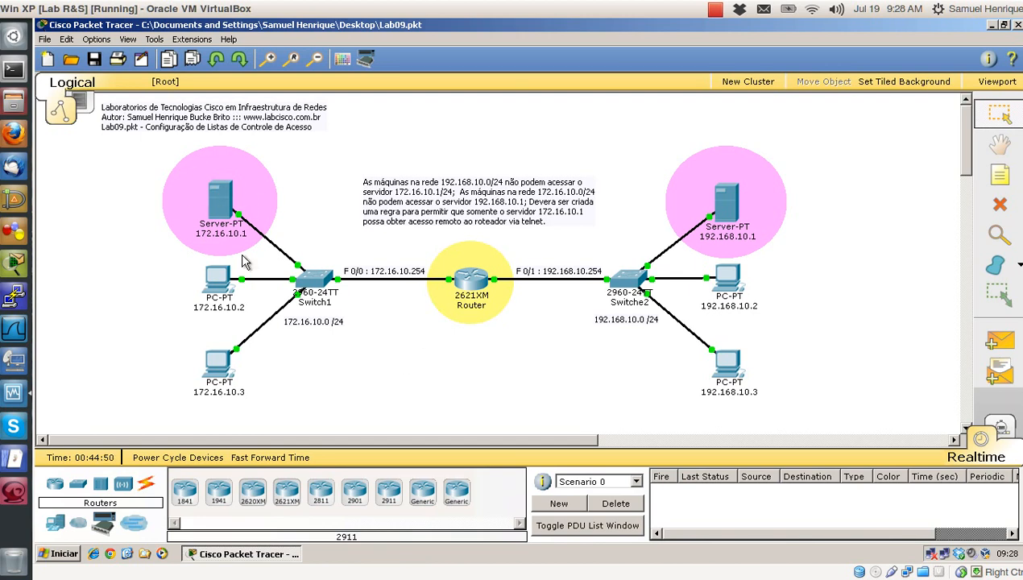
left_click(229, 205)
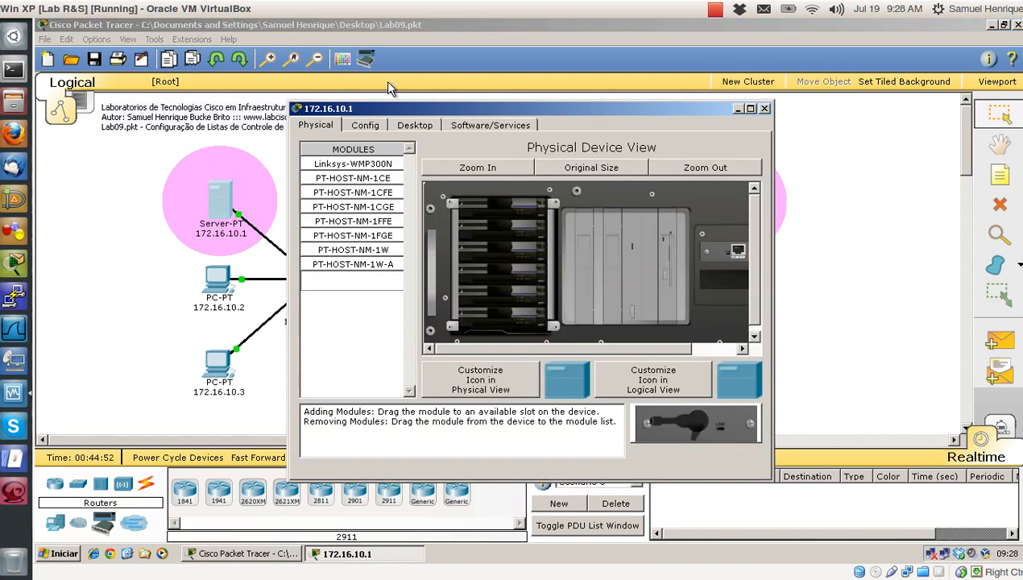
left_click(409, 128)
left_click(451, 187)
key("Return")
key("Return")
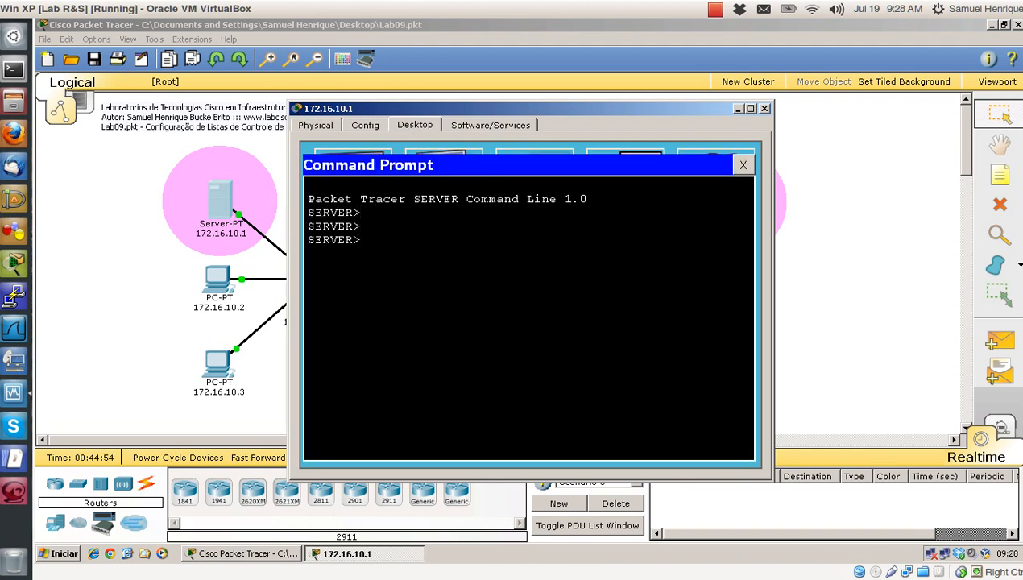
Telnet from server 172.16.10.1 to the router at 172.16.10.254 and enter the access verification password
type("telnet 172.16.10.254")
key("Return")
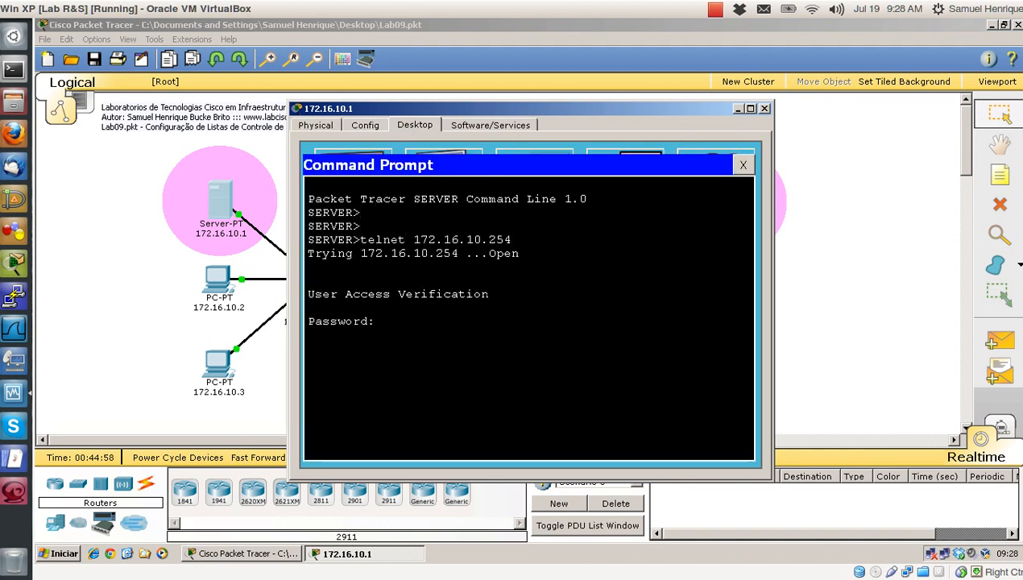
key("Return")
key("Return")
Enter privileged EXEC mode in the router's telnet session with en and the enable password
type("en")
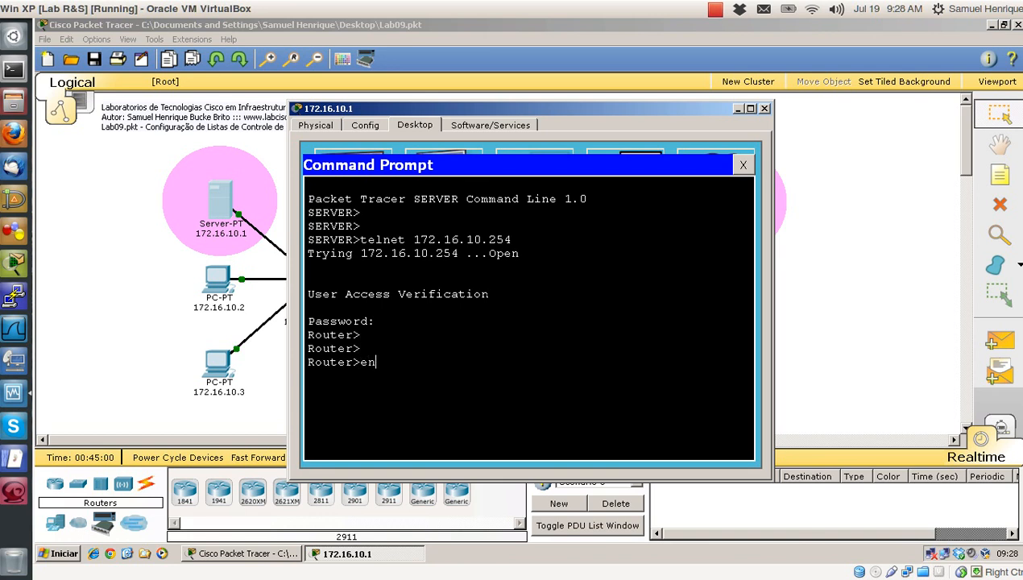
key("Return")
key("Return")
key("Return")
key("Return")
key("Return")
key("Return")
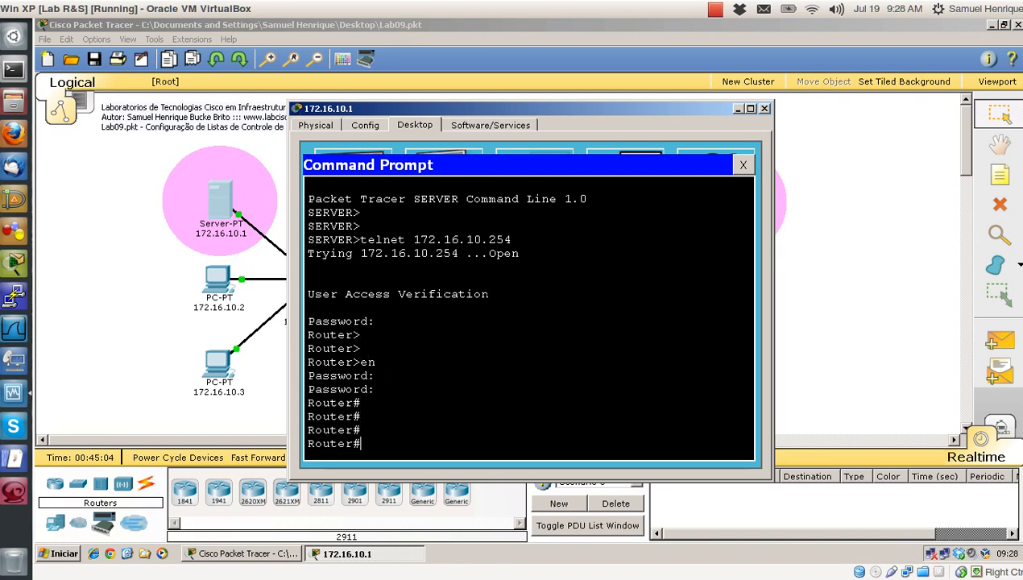
key("Return")
key("Return")
Exit the telnet session on the router and close the window of server 172.16.10.1
type("exit")
key("Return")
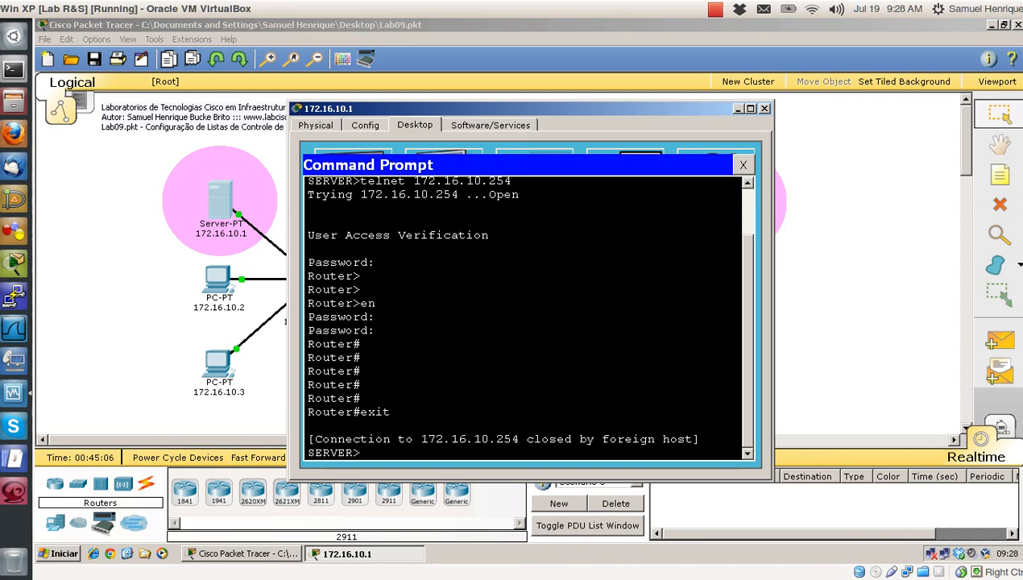
type("exit")
key("Return")
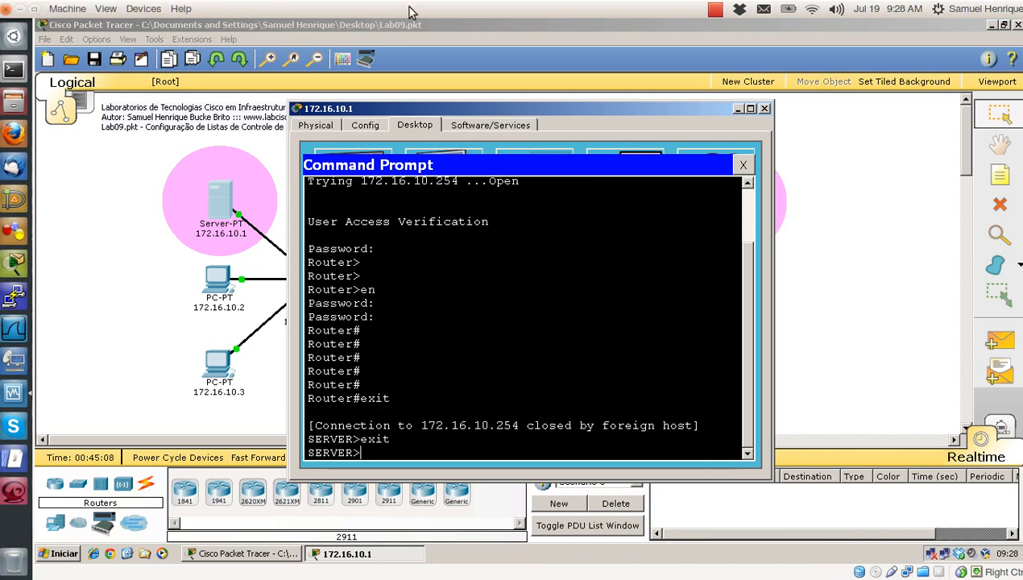
left_click(762, 108)
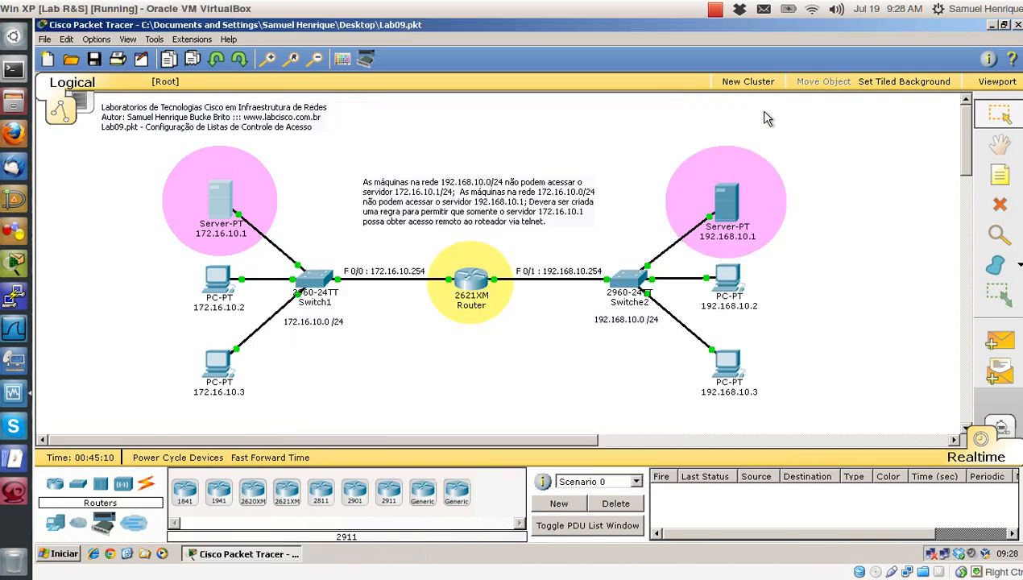
Open the command prompt on PC 172.16.10.2, maximize its window and push the old output away with blank prompt lines
left_click(216, 279)
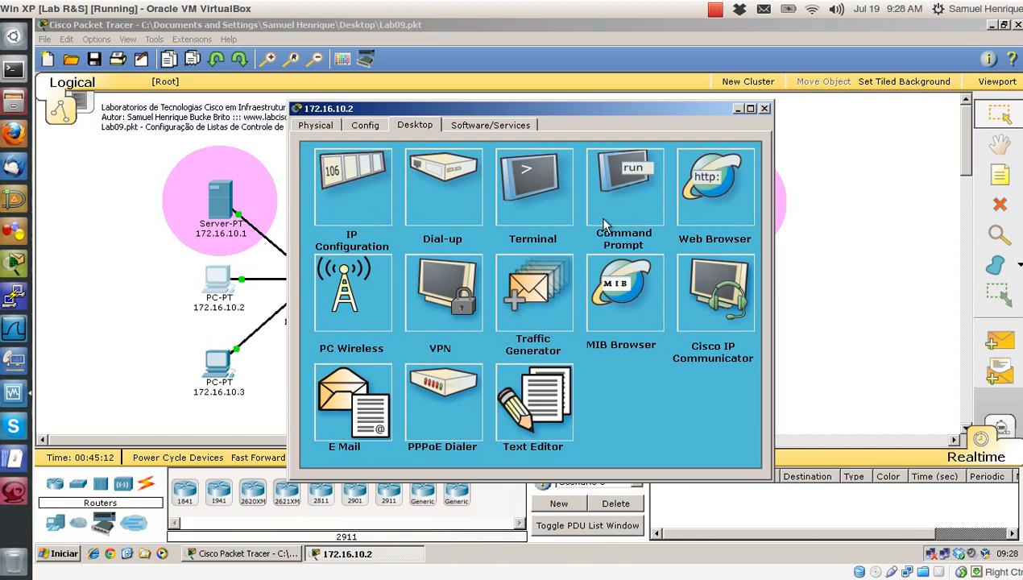
left_click(632, 201)
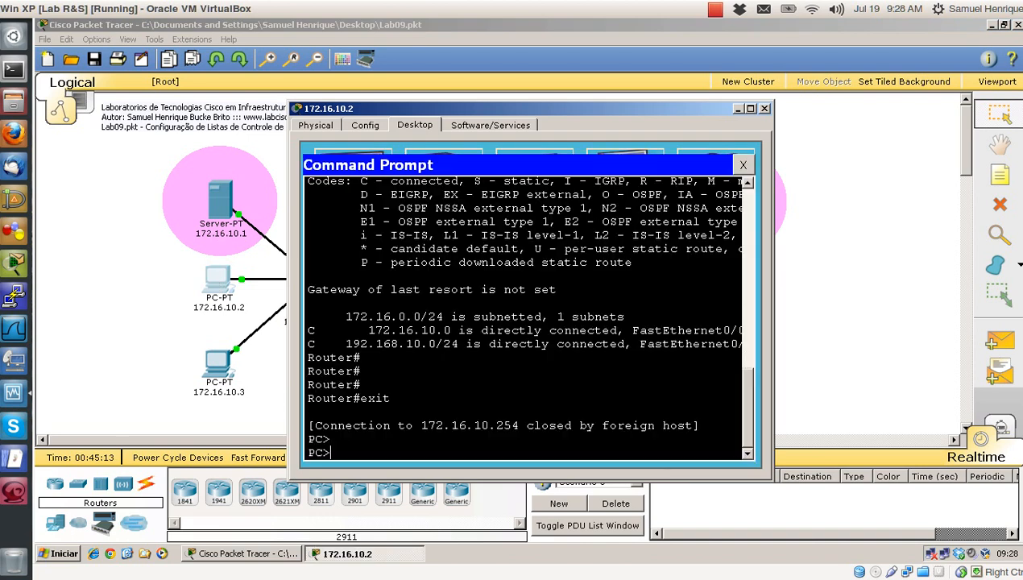
left_click(750, 108)
key("Return")
key("Return")
key("Return")
key("Return")
key("Return")
key("Return")
key("Return")
key("Return")
key("Return")
key("Return")
key("Return")
key("Return")
key("Return")
key("Return")
key("Return")
key("Return")
key("Return")
key("Return")
key("Return")
key("Return")
key("Return")
key("Return")
key("Return")
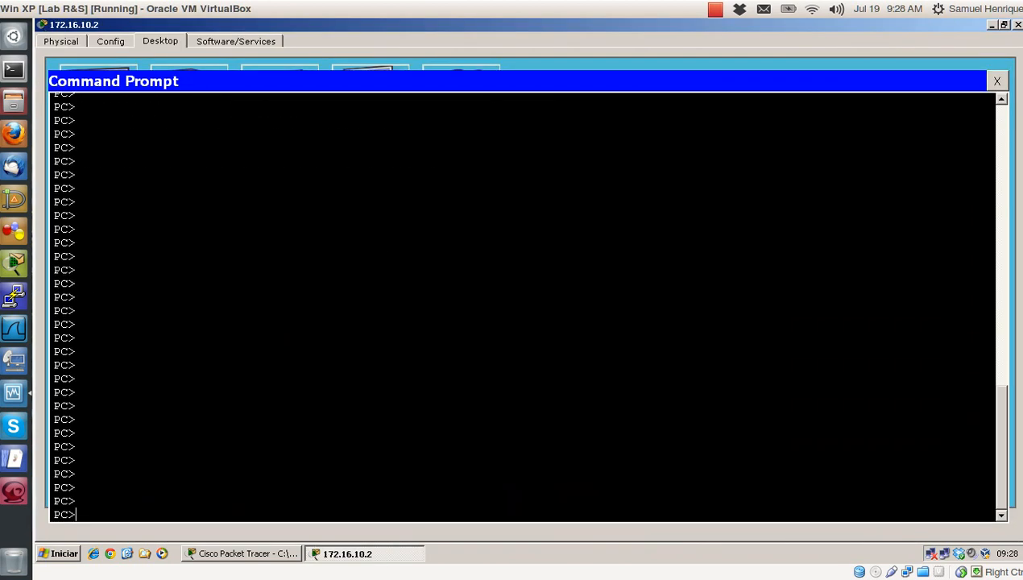
Try to telnet from PC 172.16.10.2 to 172.16.10.254, highlight the router's response, and close the PC window
type("telnet 172.16.10.254")
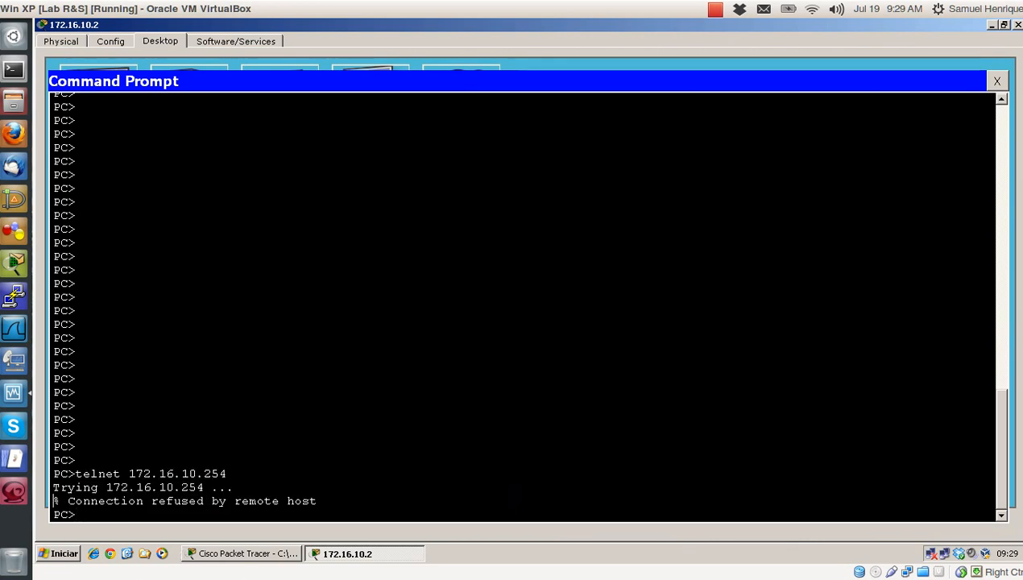
left_click_drag(53, 500, 317, 501)
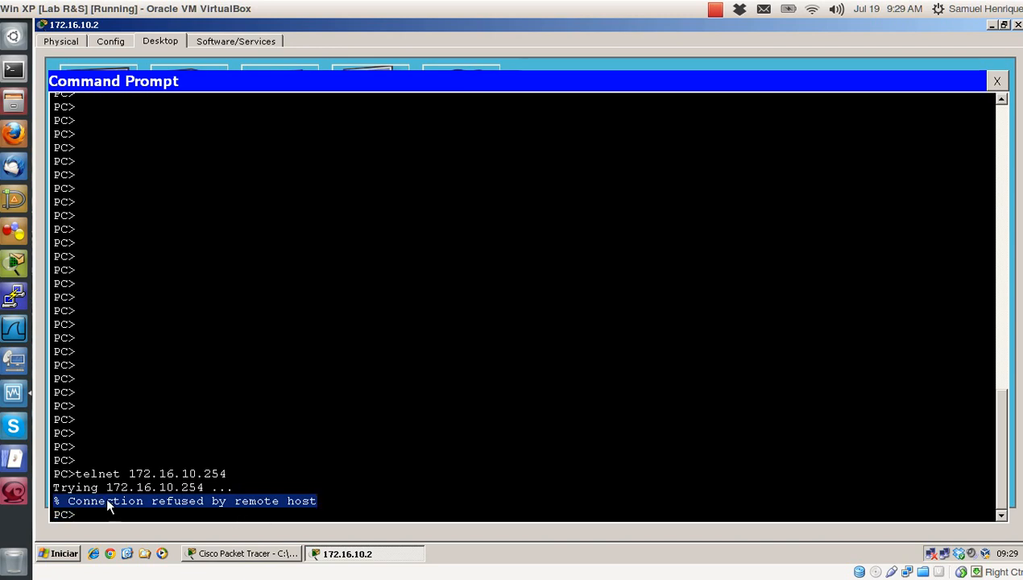
left_click(997, 80)
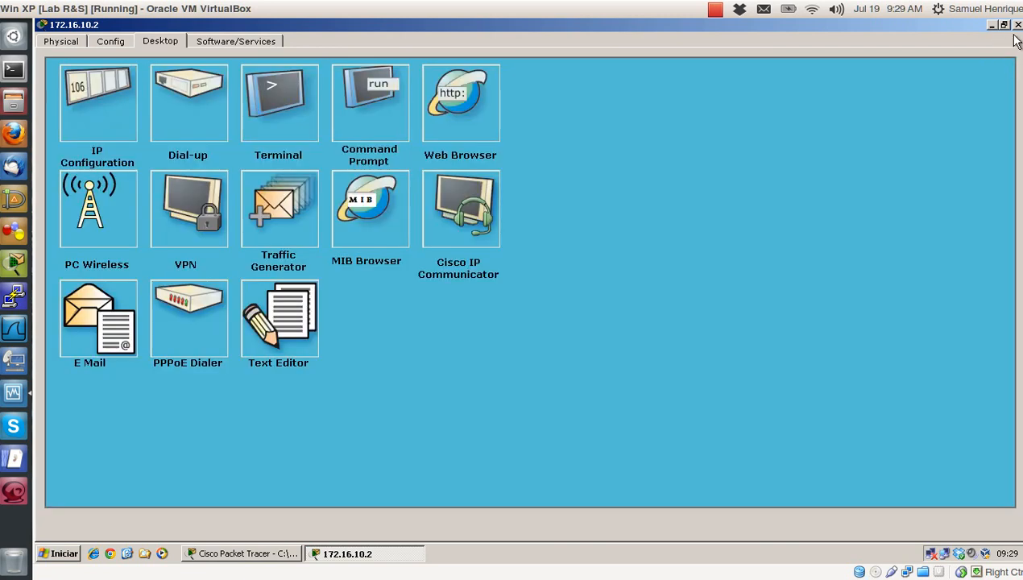
left_click(1017, 25)
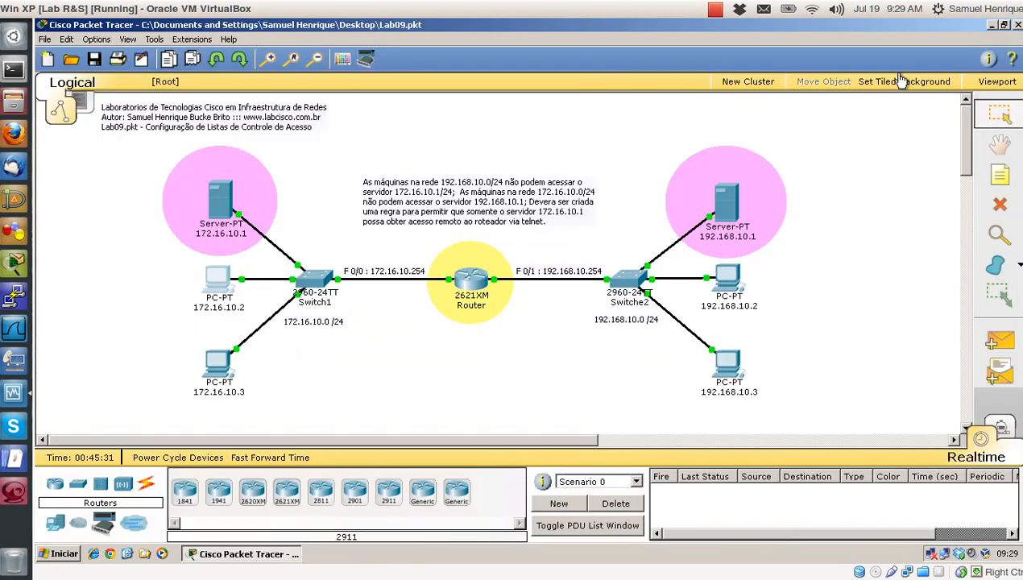
Open the command prompt on PC 192.168.10.2, maximize its window and add blank prompt lines below the old output
left_click(727, 282)
left_click(606, 183)
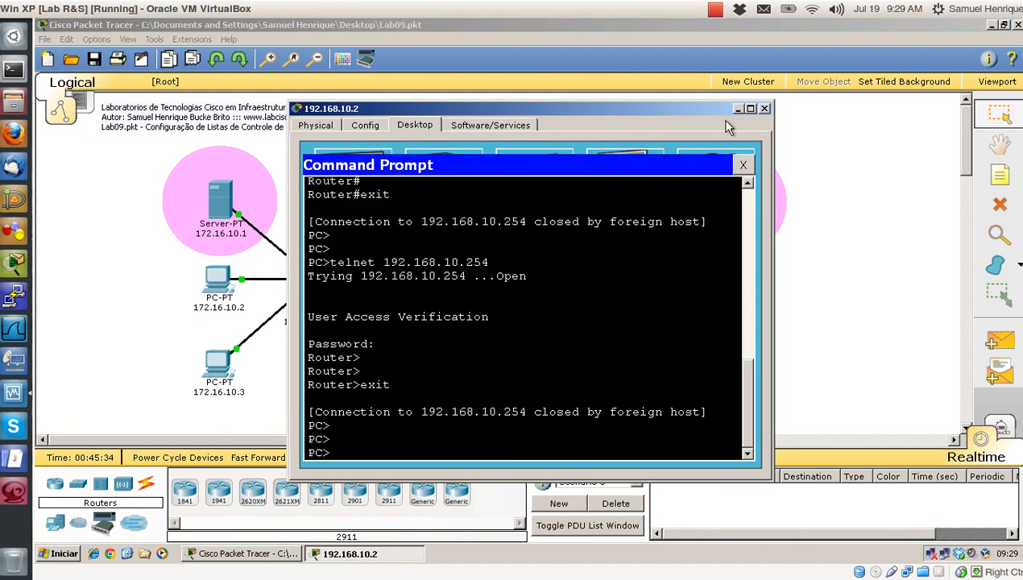
left_click(750, 109)
key("Return")
key("Return")
key("Return")
key("Return")
key("Return")
key("Return")
key("Return")
key("Return")
key("Return")
key("Return")
key("Return")
key("Return")
key("Return")
key("Return")
key("Return")
key("Return")
key("Return")
key("Return")
key("Return")
key("Return")
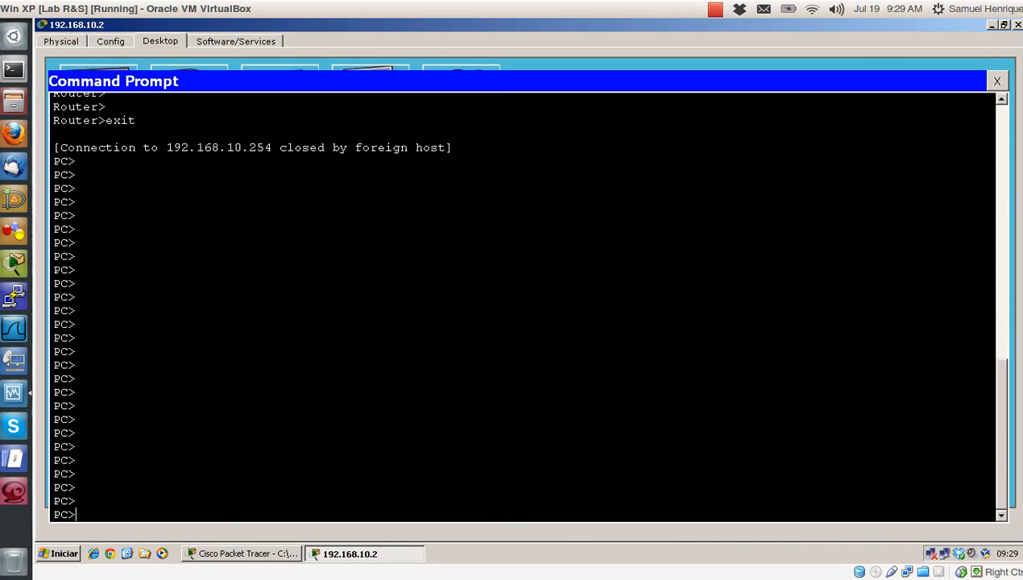
Try to telnet from PC 192.168.10.2 to the router at 192.168.10.254 and close the PC window
type("telnet 1")
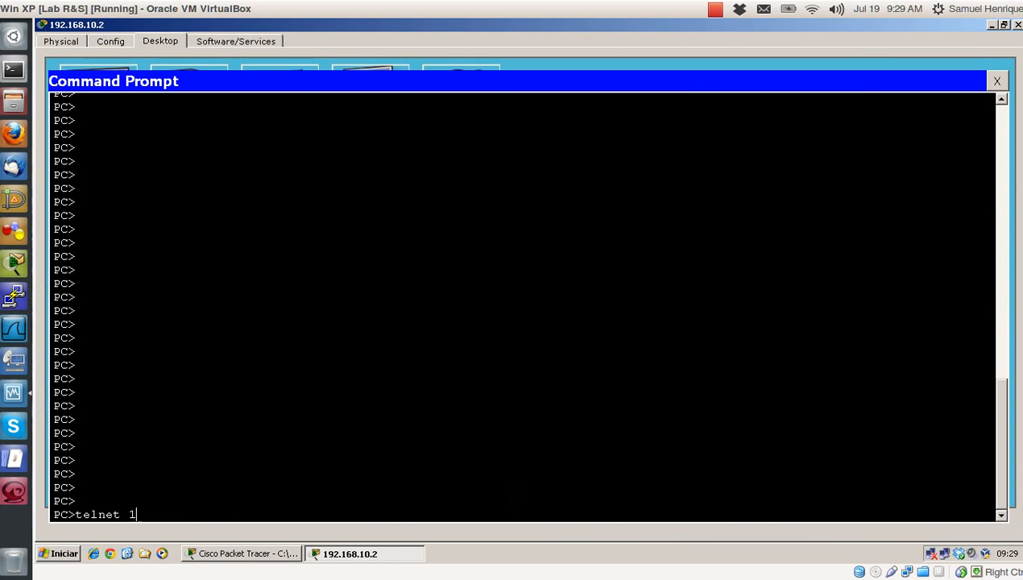
type("92.168.10.254")
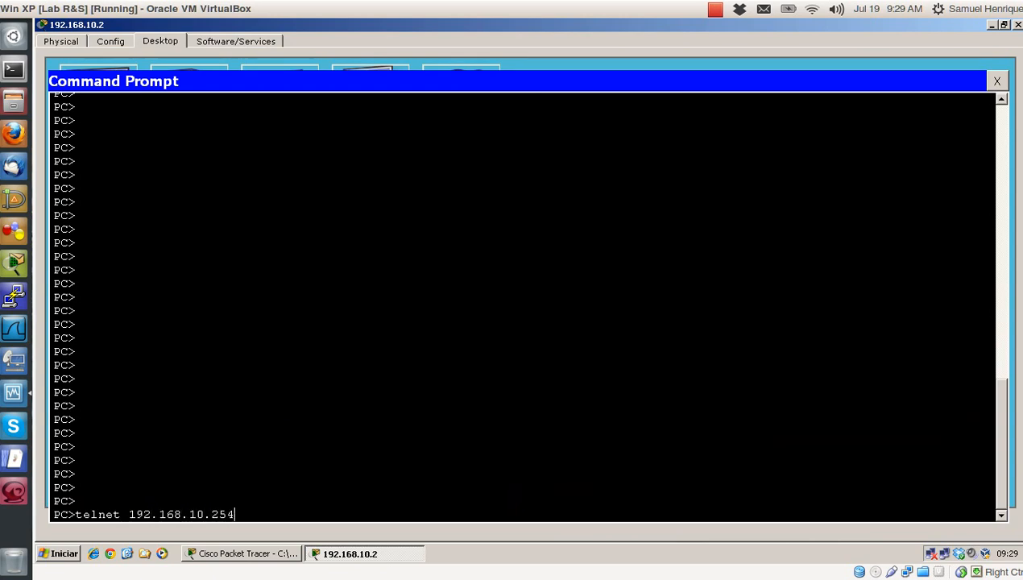
key("Return")
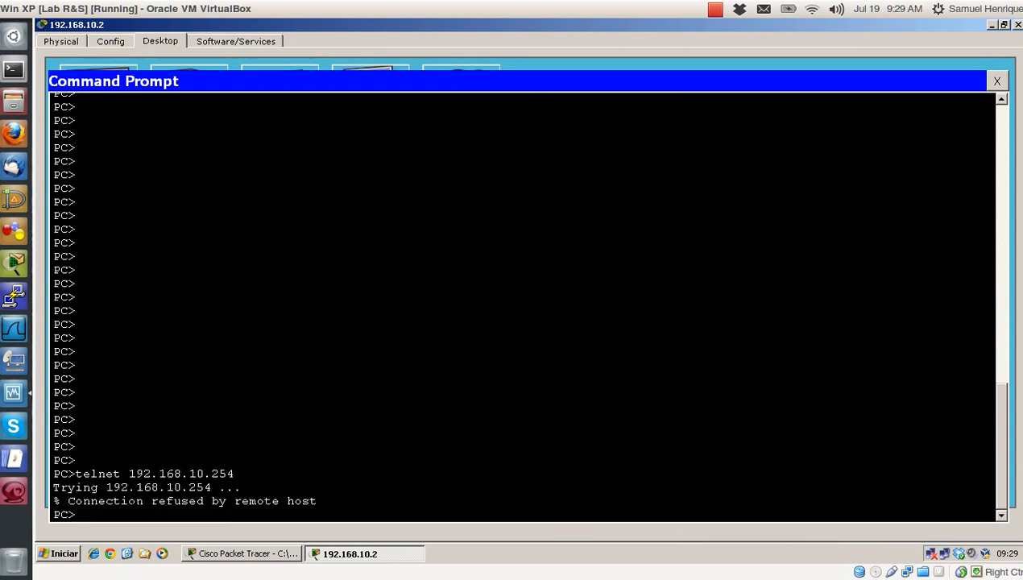
left_click(1017, 25)
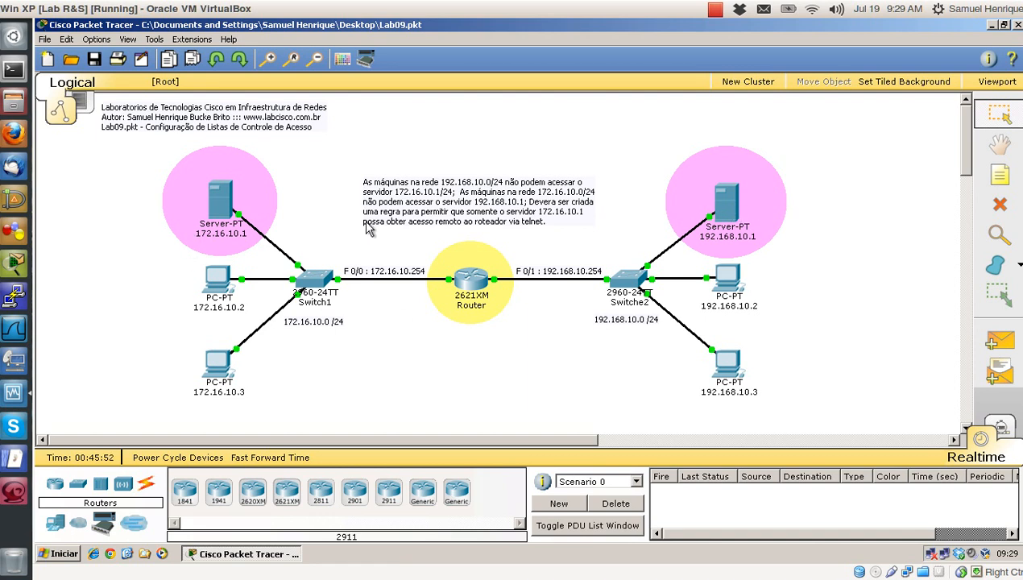
Open the command prompt on server 192.168.10.1, maximize its window and add blank prompt lines below the old session
left_click(723, 207)
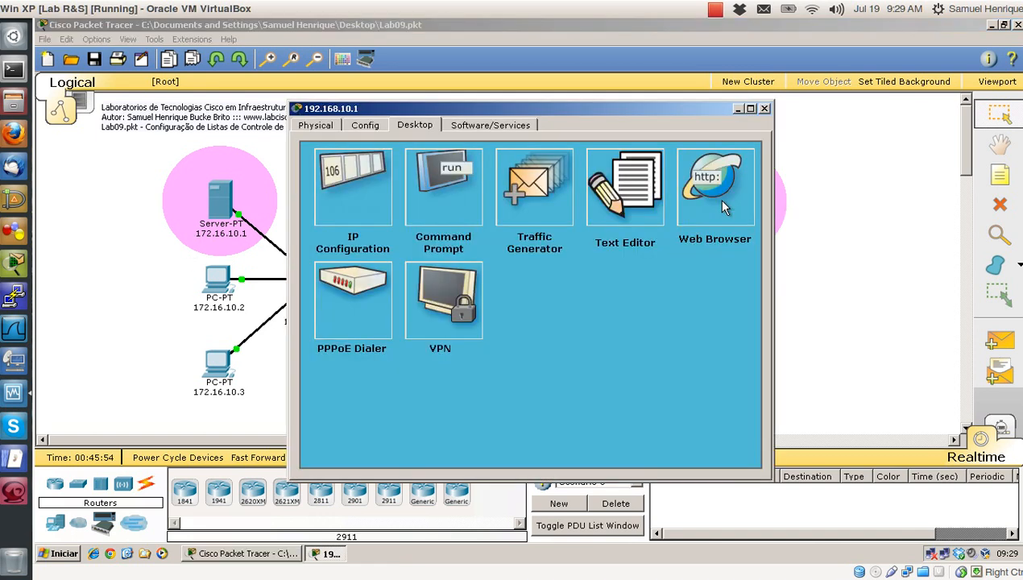
left_click(443, 189)
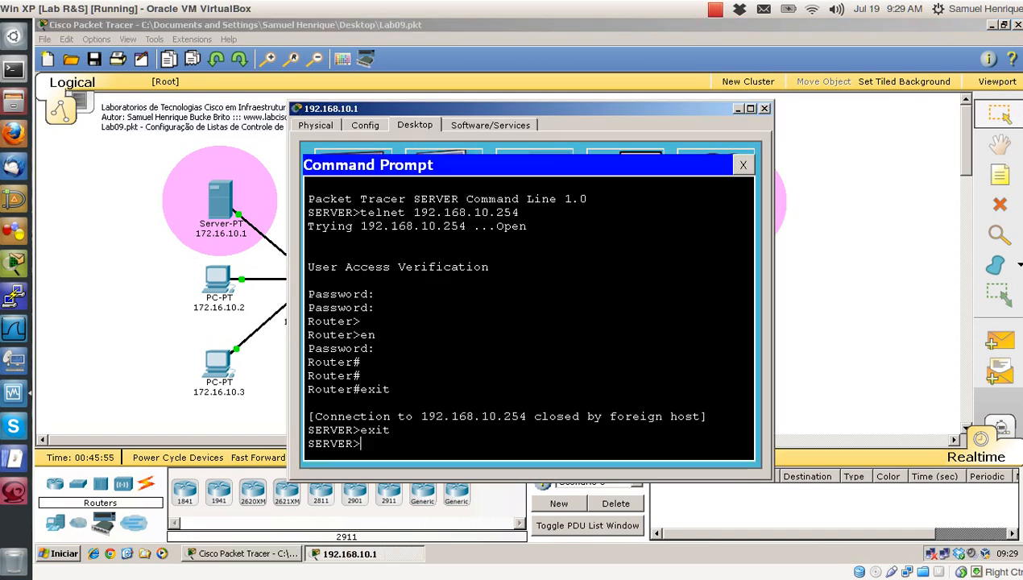
left_click(750, 109)
key("Return")
key("Return")
key("Return")
key("Return")
key("Return")
key("Return")
key("Return")
key("Return")
Try to telnet from server 192.168.10.1 to the router at 192.168.10.254 and close the server window
type("telnet ")
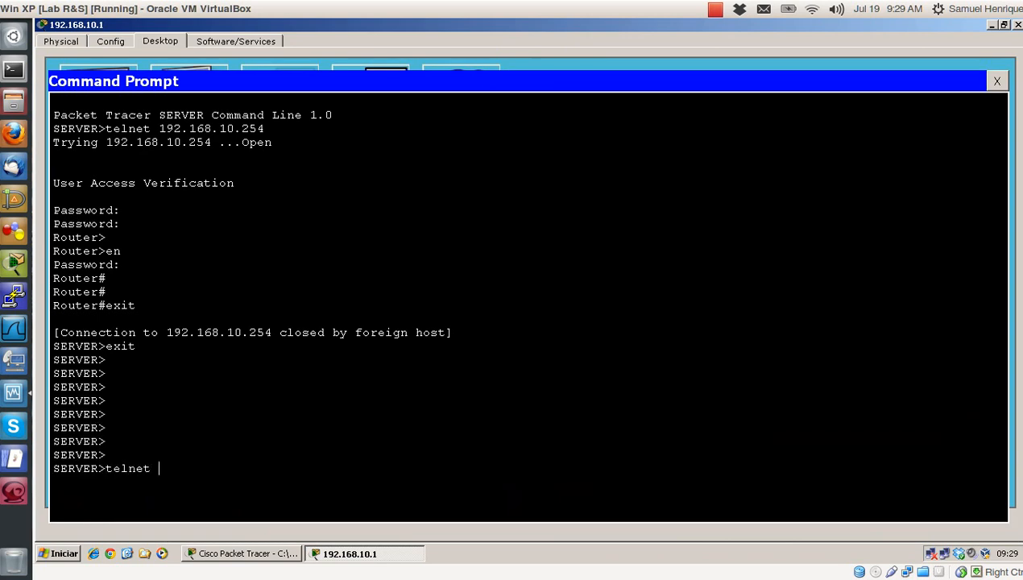
type("192.168.10.254")
key("Return")
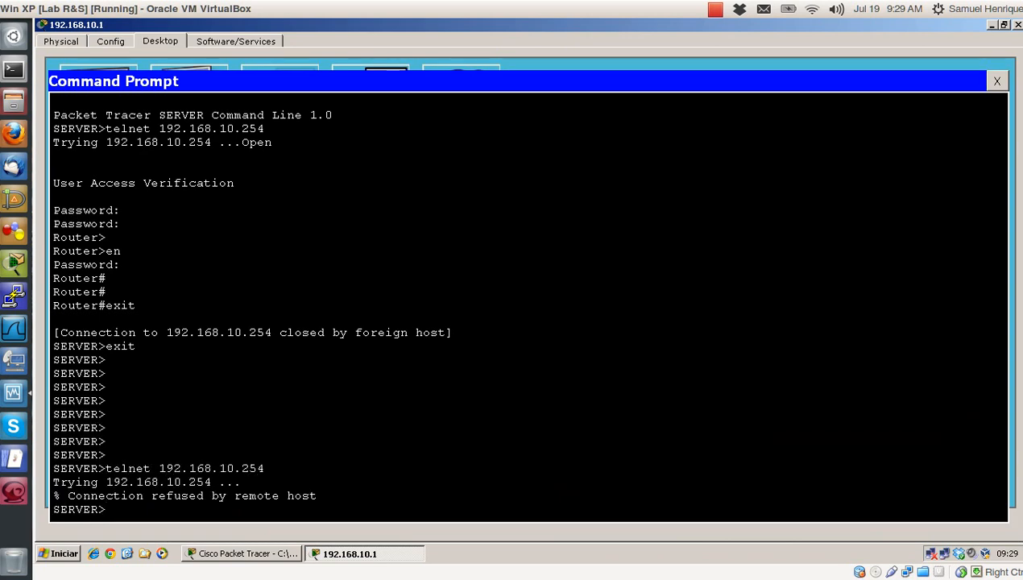
key("Return")
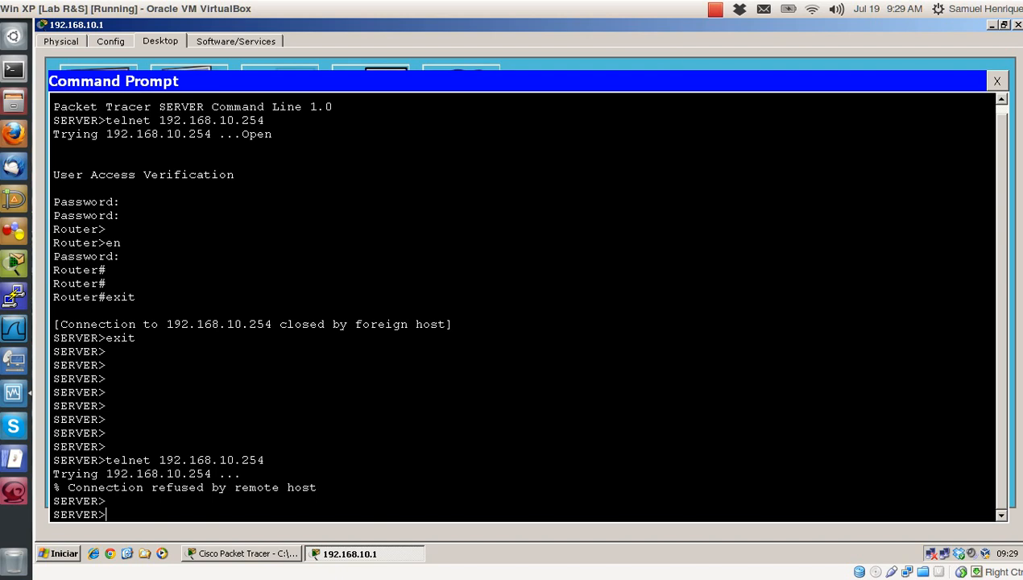
left_click(996, 82)
left_click(1017, 26)
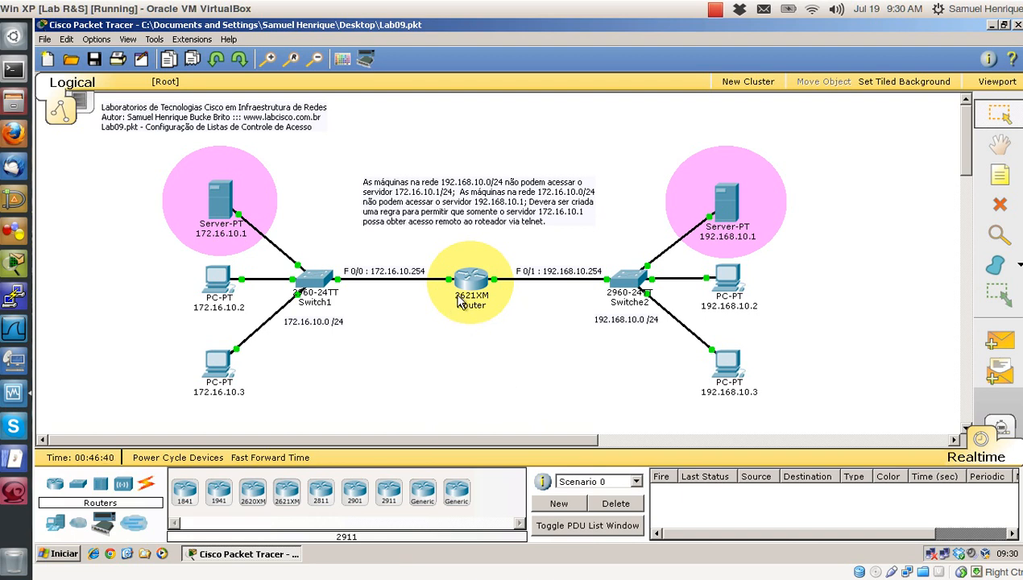
mouse_move(470, 287)
left_click_drag(812, 108, 242, 513)
left_click(465, 388)
Ping server 172.16.10.1 from the command prompt of PC 172.16.10.2 and close the PC window
mouse_move(240, 220)
left_click(216, 284)
left_click(637, 182)
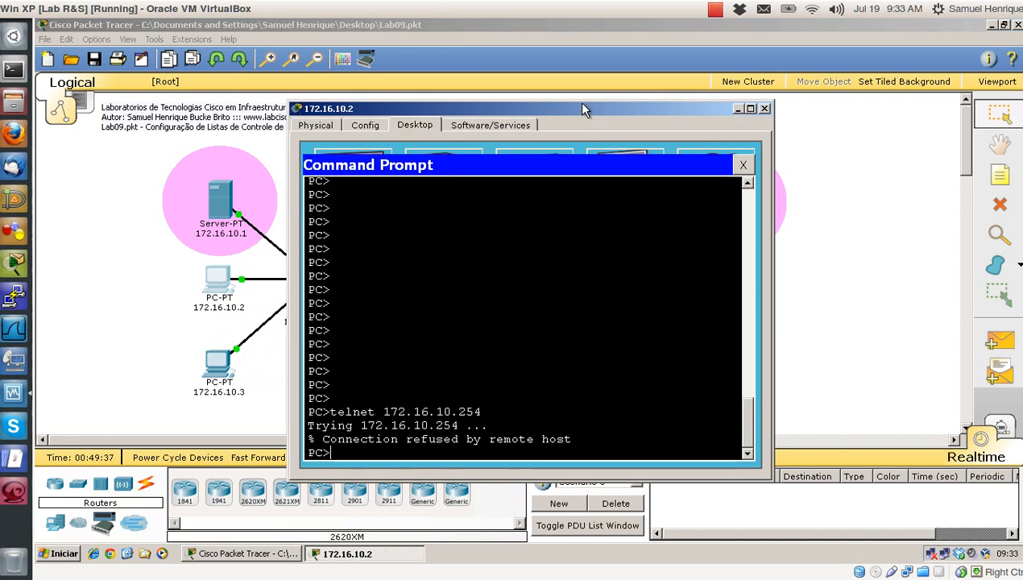
type("ping ")
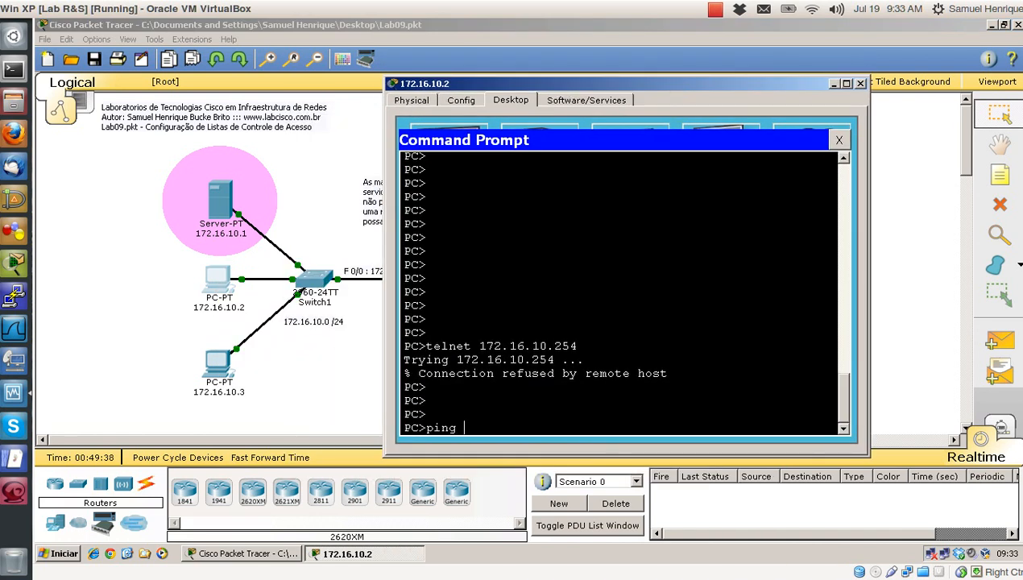
type("172.16.10.")
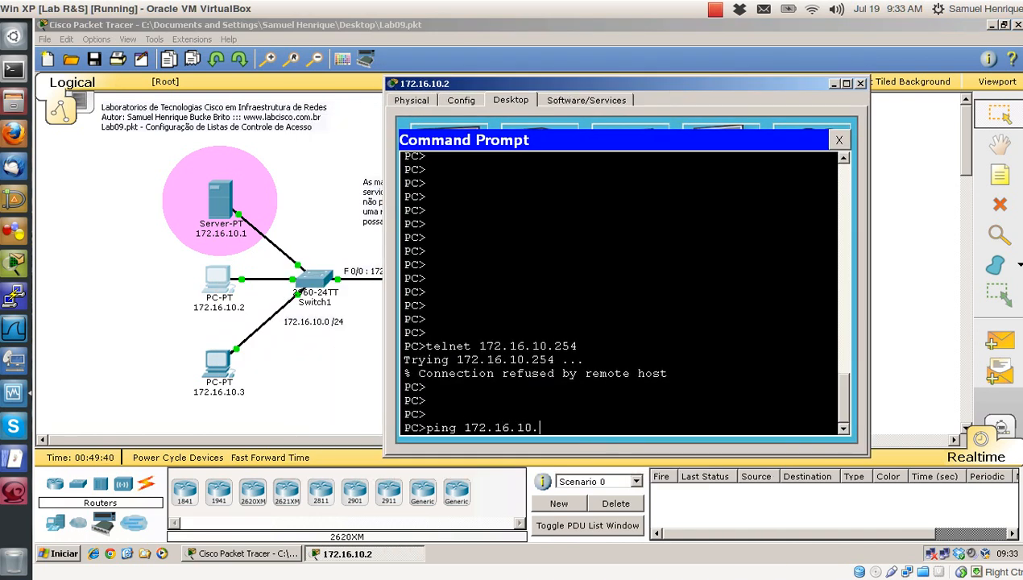
type("1")
key("Return")
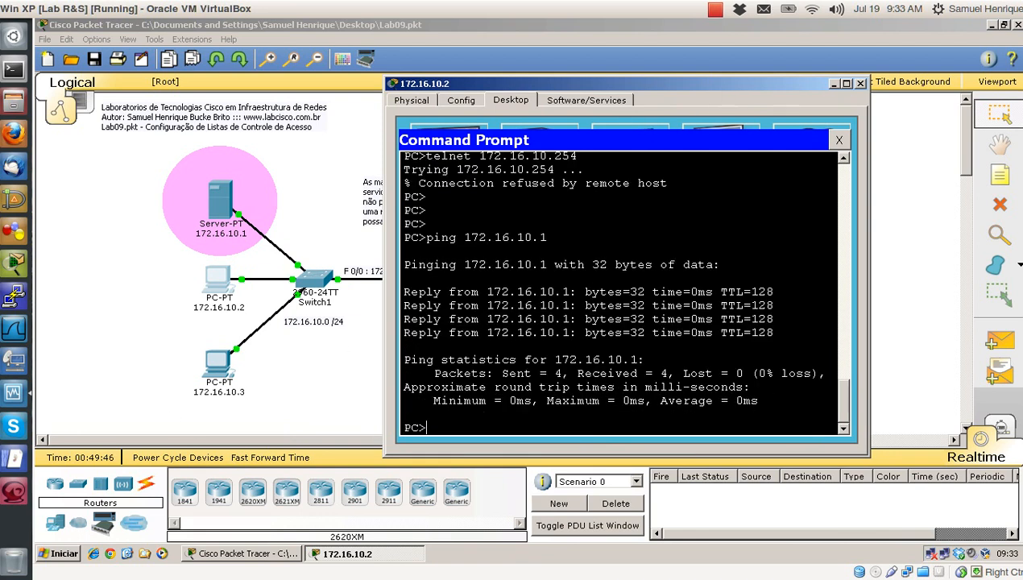
left_click(861, 83)
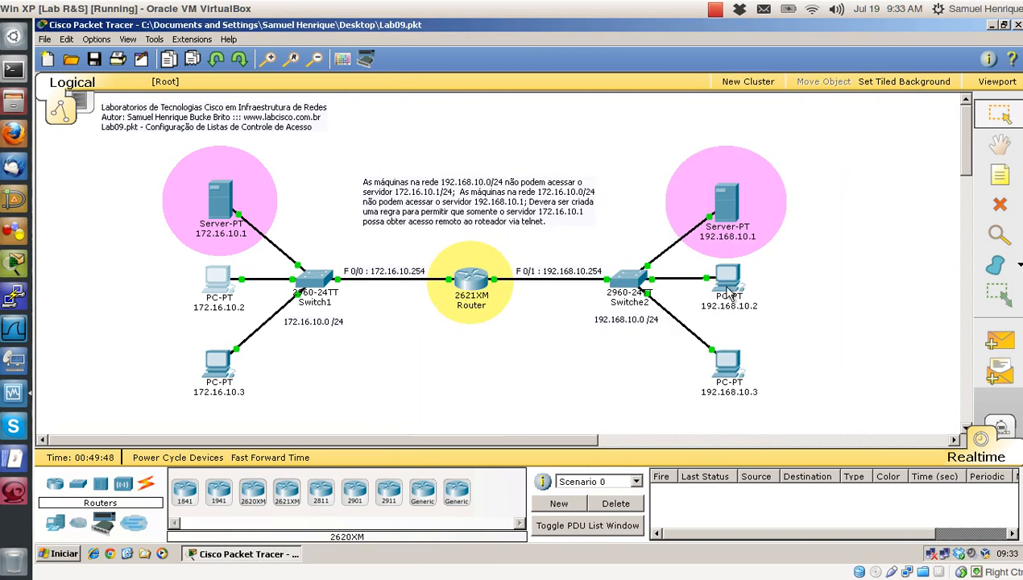
Ping the router interface 172.16.10.254 from the command prompt of PC 192.168.10.2 and close the PC window
left_click(730, 276)
left_click(610, 207)
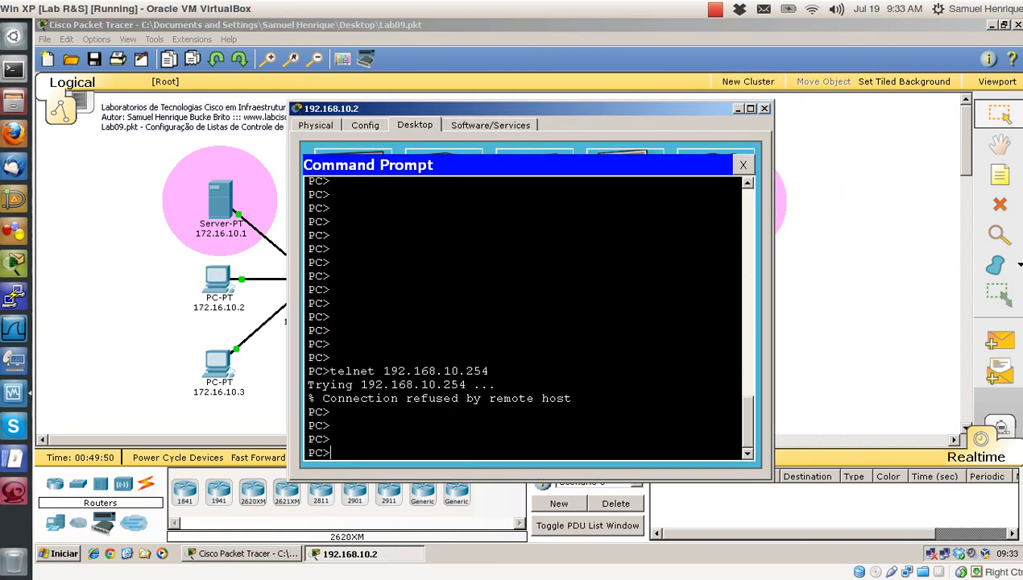
type("ping 172.16.10.254")
key("Return")
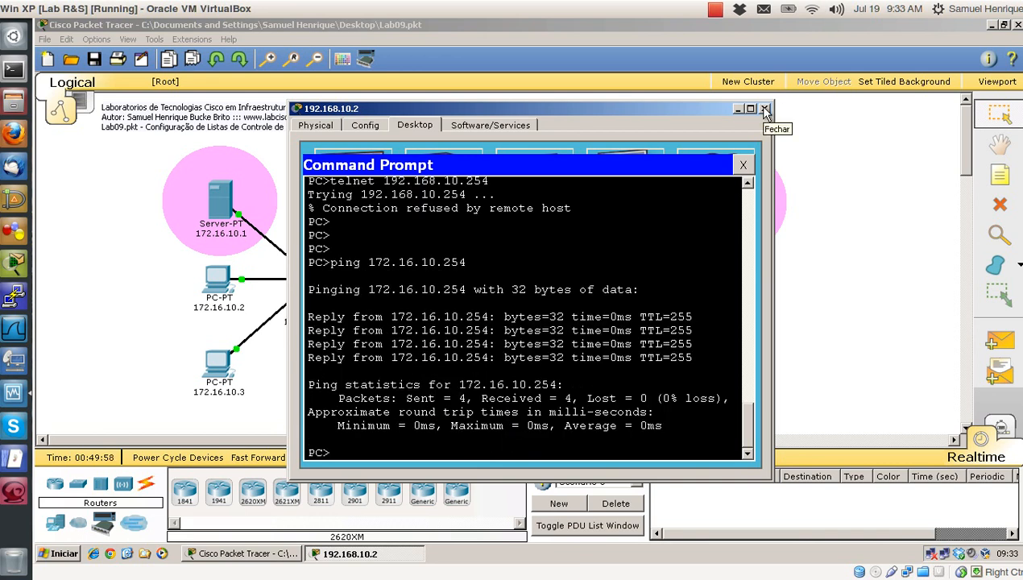
left_click(765, 109)
Ping the router interface 172.16.10.254 from the command prompt of server 192.168.10.1
left_click(732, 197)
left_click(455, 201)
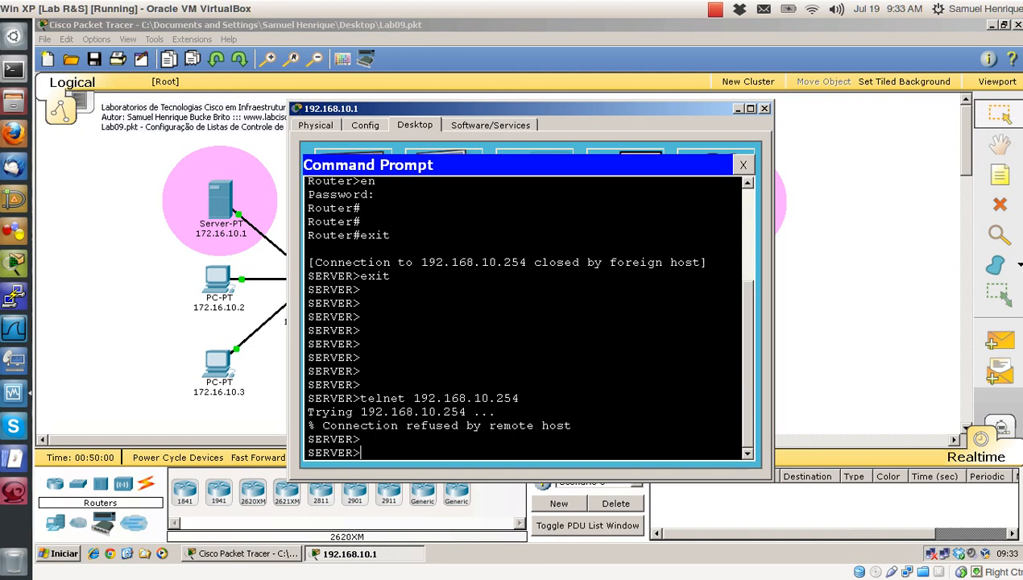
key("Return")
key("Return")
type("ping 17")
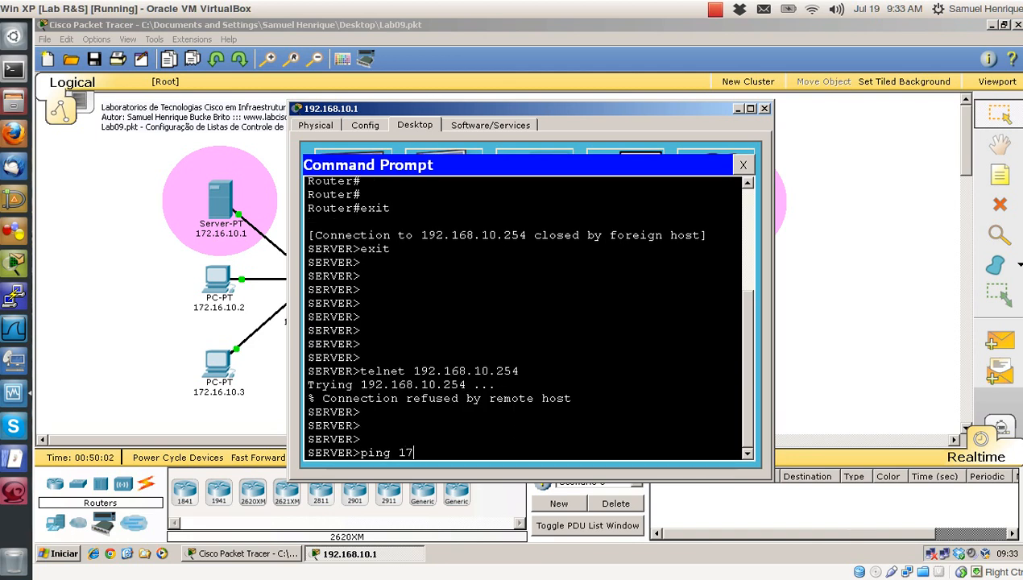
type("2.1")
key("BackSpace")
type("2.16.10.254")
key("Return")
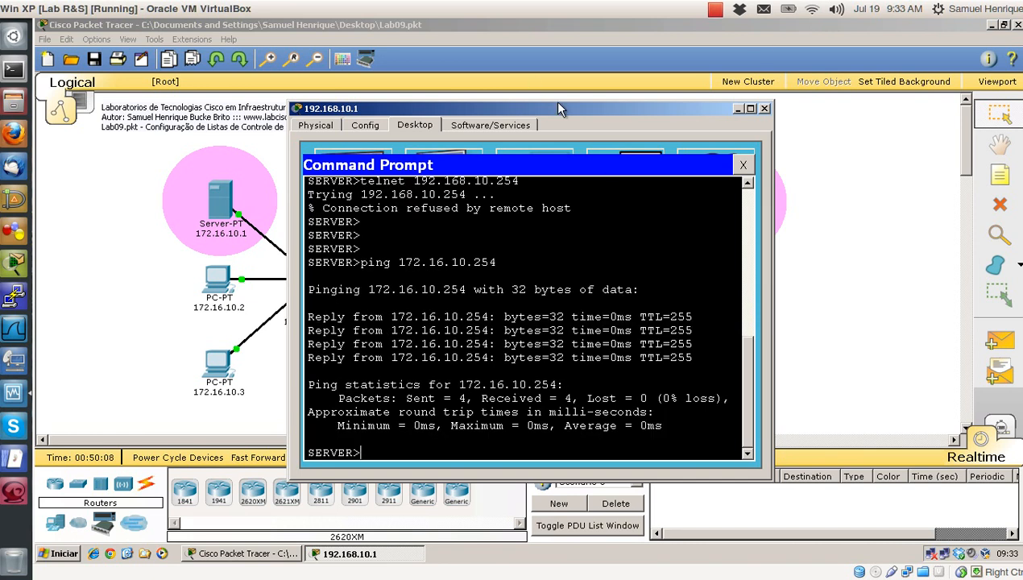
Close the window of server 192.168.10.1 and review the 172.16.10.0 and 192.168.10.0 networks in the topology
left_click(764, 108)
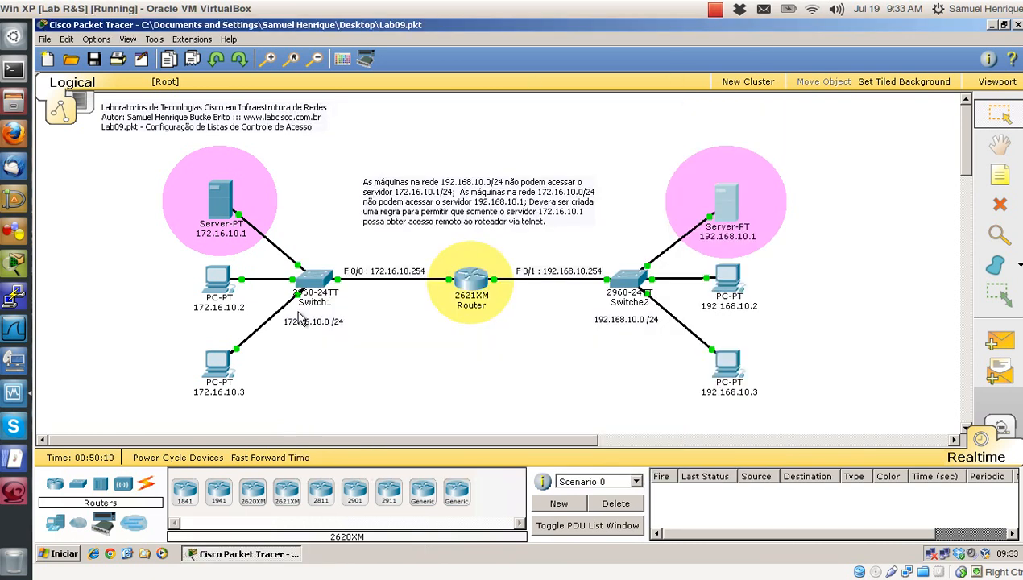
left_click_drag(163, 266, 268, 419)
left_click(141, 294)
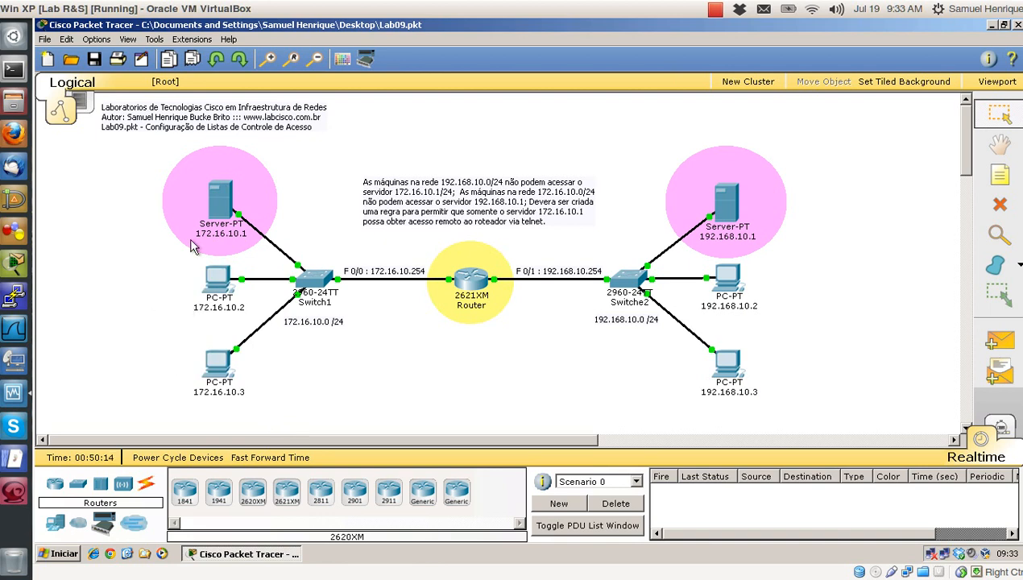
left_click_drag(608, 121, 823, 419)
Open the router's command line in a maximized window and enter global configuration mode
left_click(474, 282)
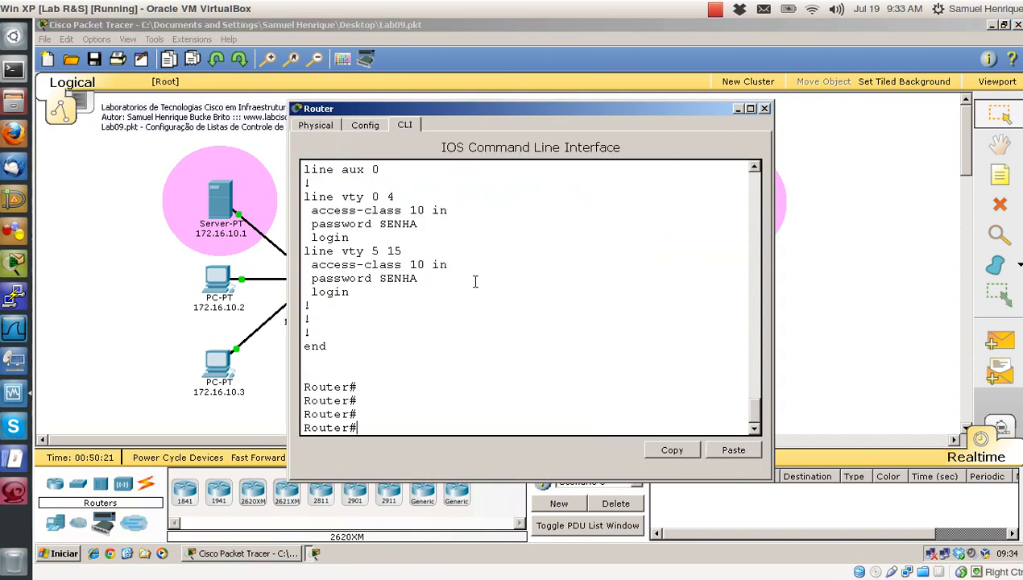
left_click(750, 108)
key("Return")
key("Return")
key("Return")
type("ena")
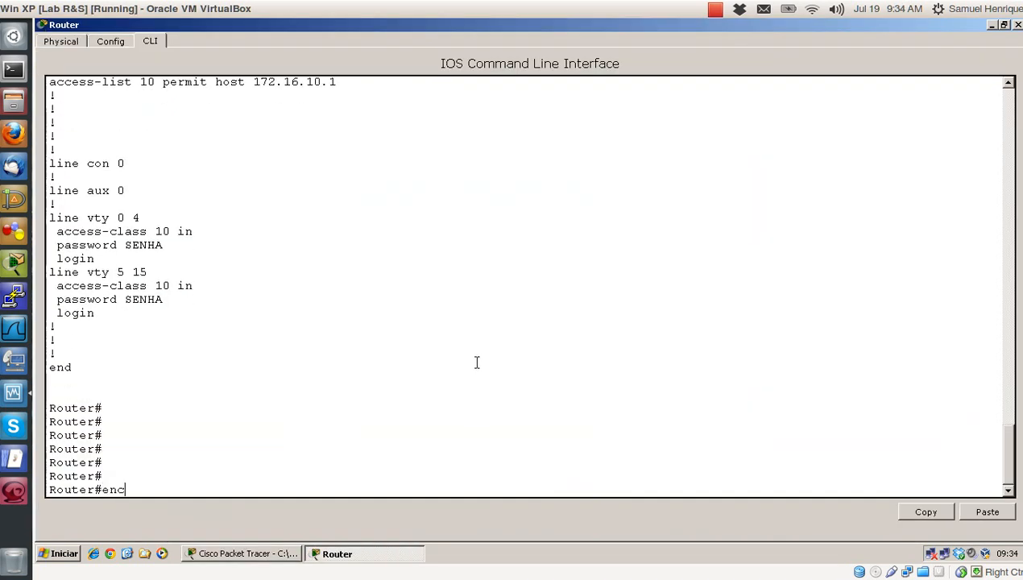
key("BackSpace")
key("BackSpace")
key("BackSpace")
type("conf t")
key("Return")
key("Return")
key("Return")
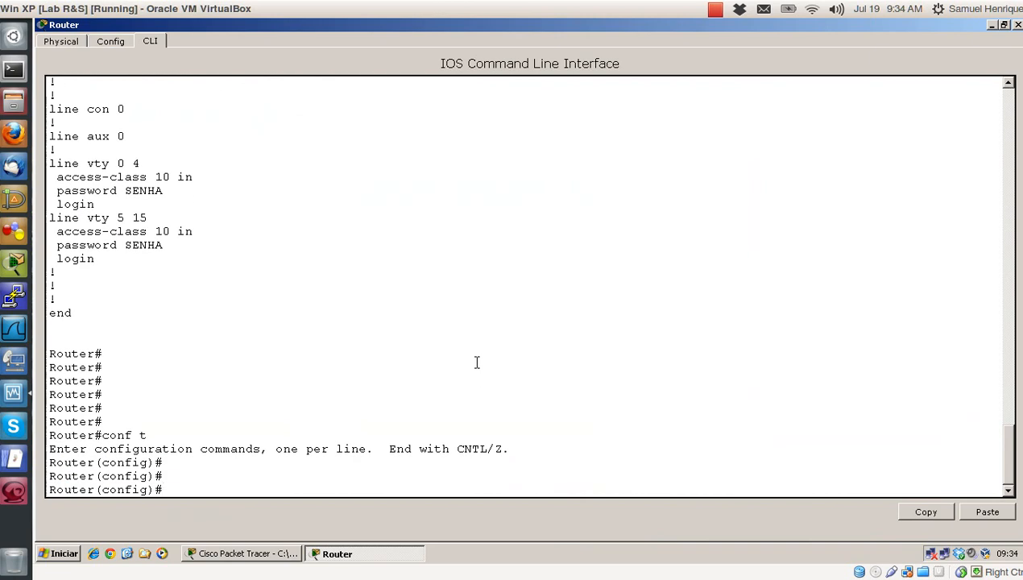
List the protocols available for a deny rule in access list 100 and examine the ip, tcp and udp entries
type("acesss")
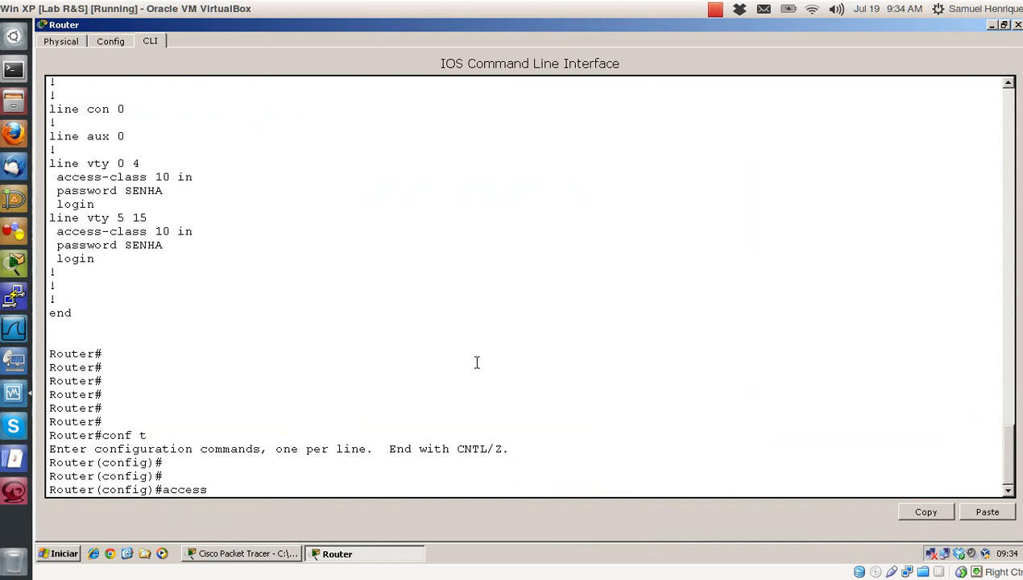
type("-list ")
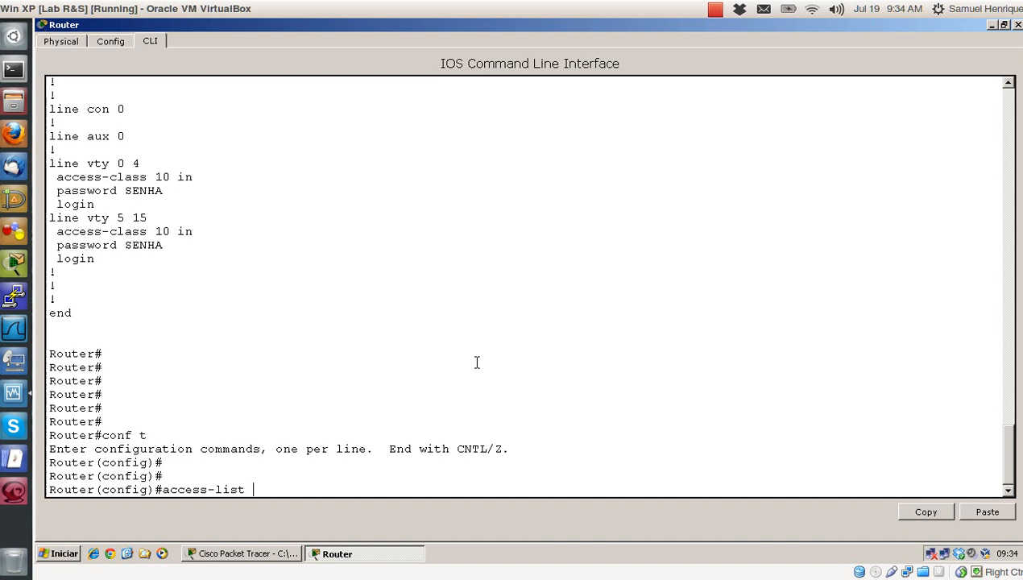
type("100")
type("den")
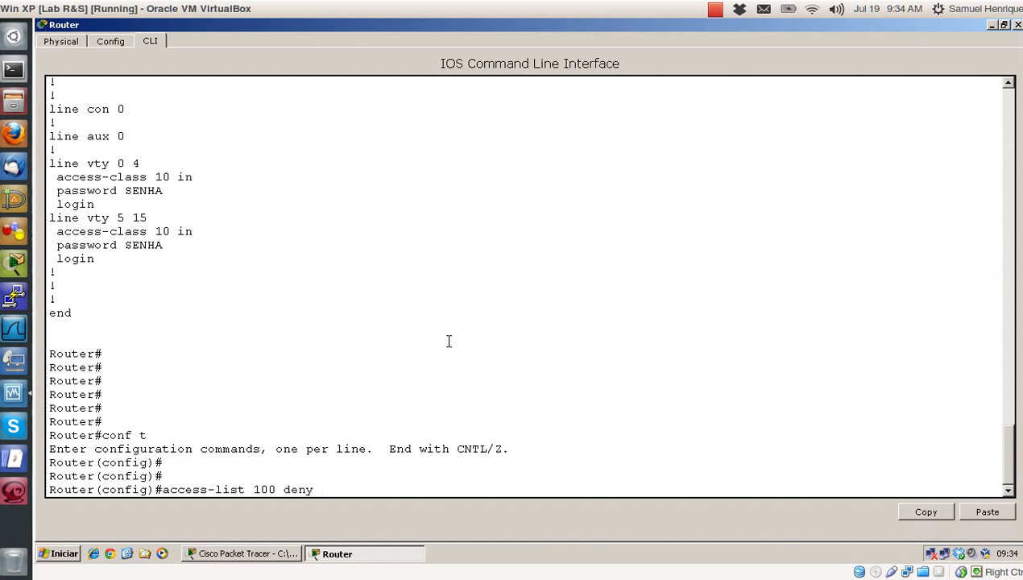
type("y ?")
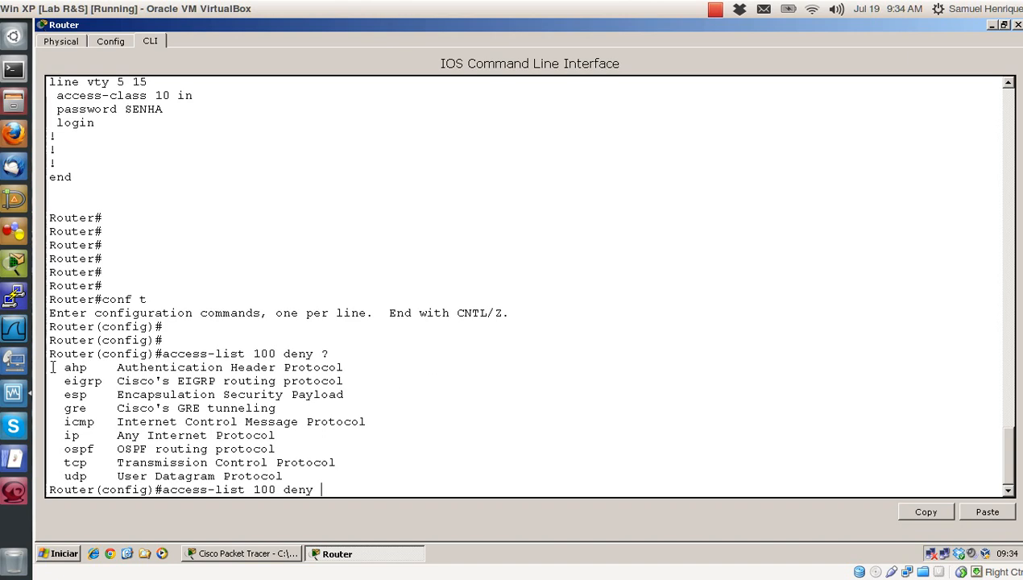
left_click_drag(51, 368, 321, 479)
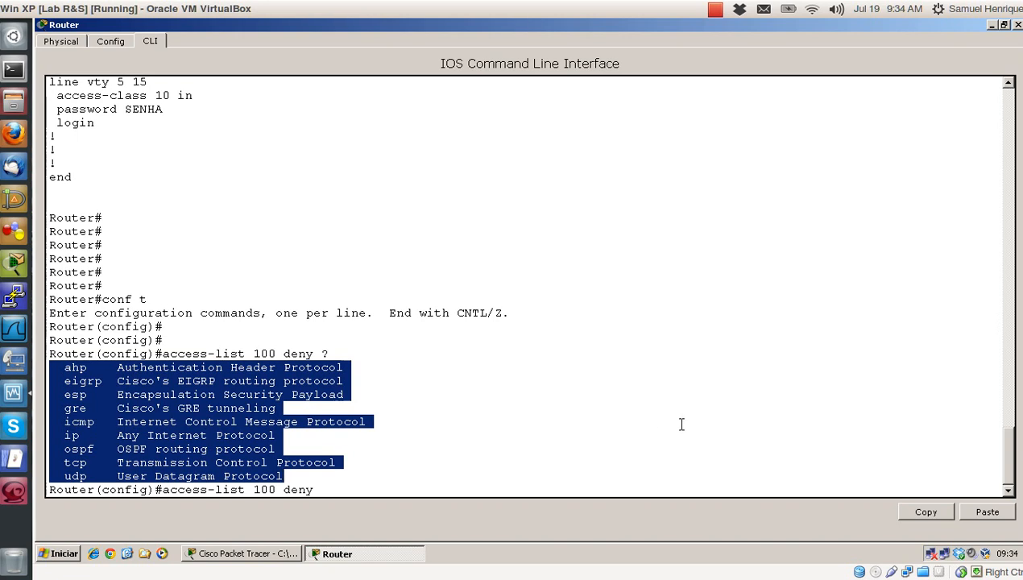
left_click(629, 430)
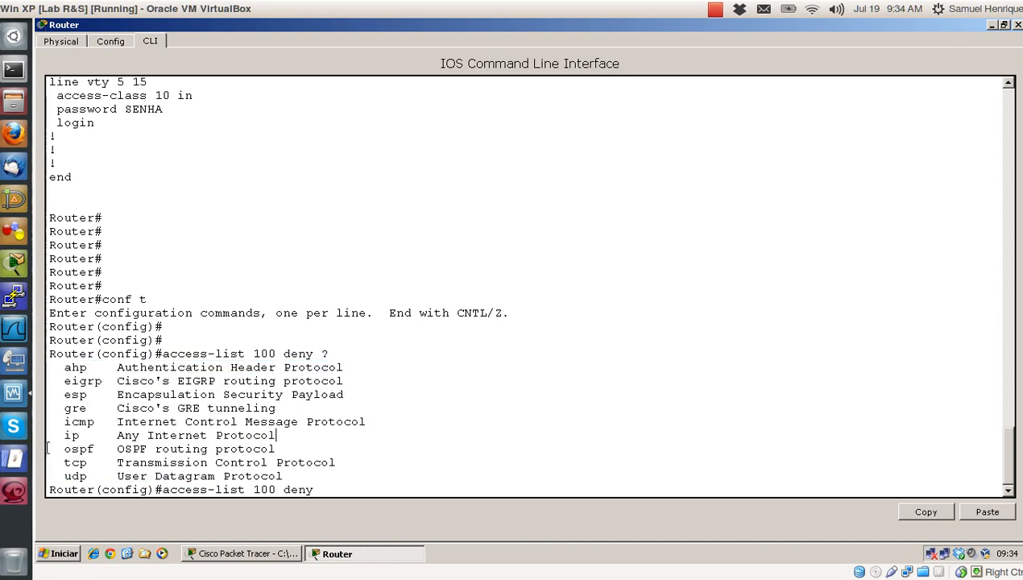
left_click_drag(57, 435, 83, 435)
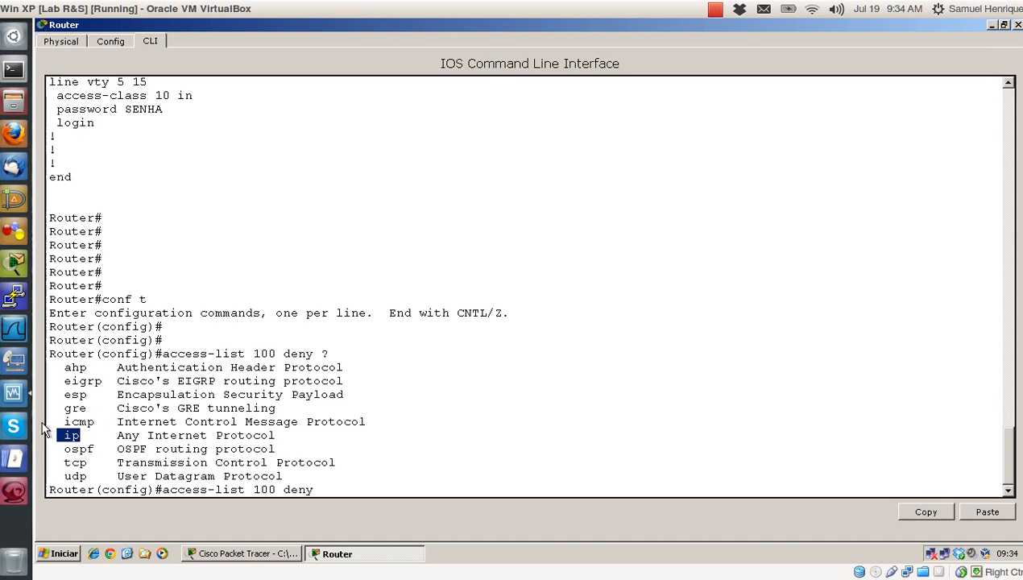
left_click_drag(62, 463, 89, 463)
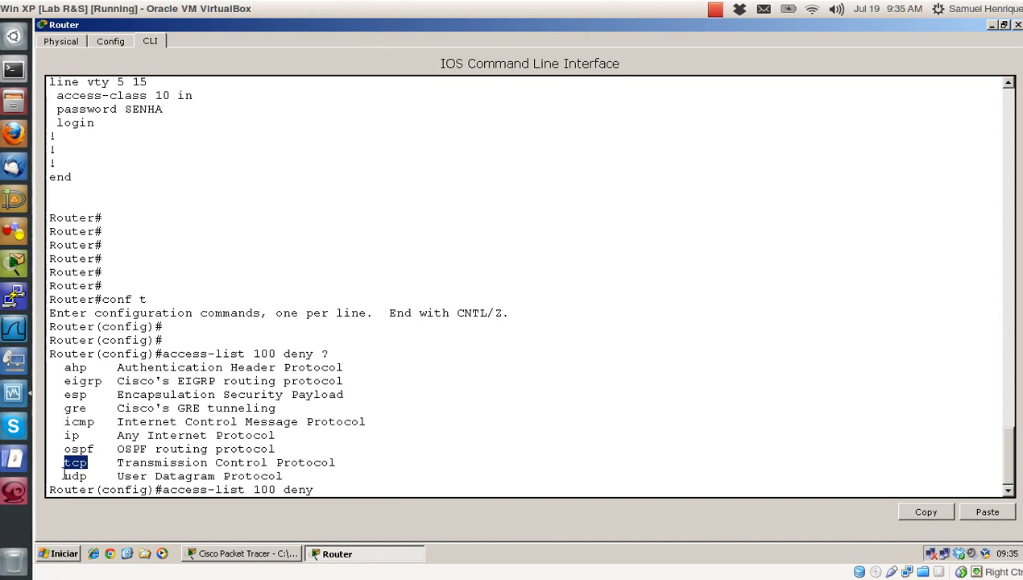
left_click(65, 474)
double_click(69, 477)
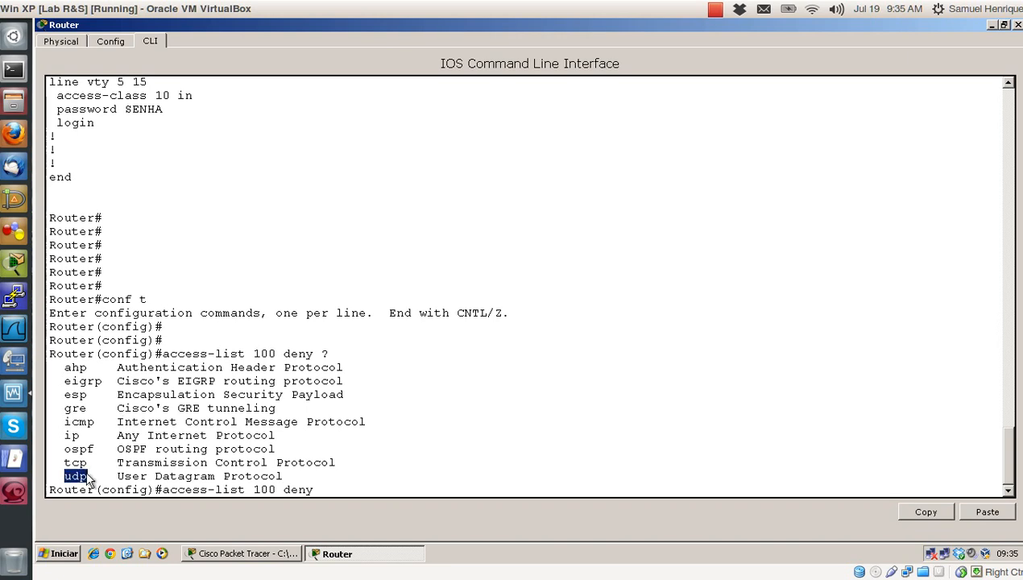
Clear the unfinished access-list 100 deny command from the router's configuration prompt
left_click(609, 376)
key("BackSpace")
key("BackSpace")
key("BackSpace")
key("BackSpace")
key("BackSpace")
key("BackSpace")
key("BackSpace")
key("BackSpace")
key("BackSpace")
key("BackSpace")
key("BackSpace")
key("BackSpace")
key("BackSpace")
key("BackSpace")
key("BackSpace")
key("BackSpace")
key("BackSpace")
key("BackSpace")
key("BackSpace")
key("BackSpace")
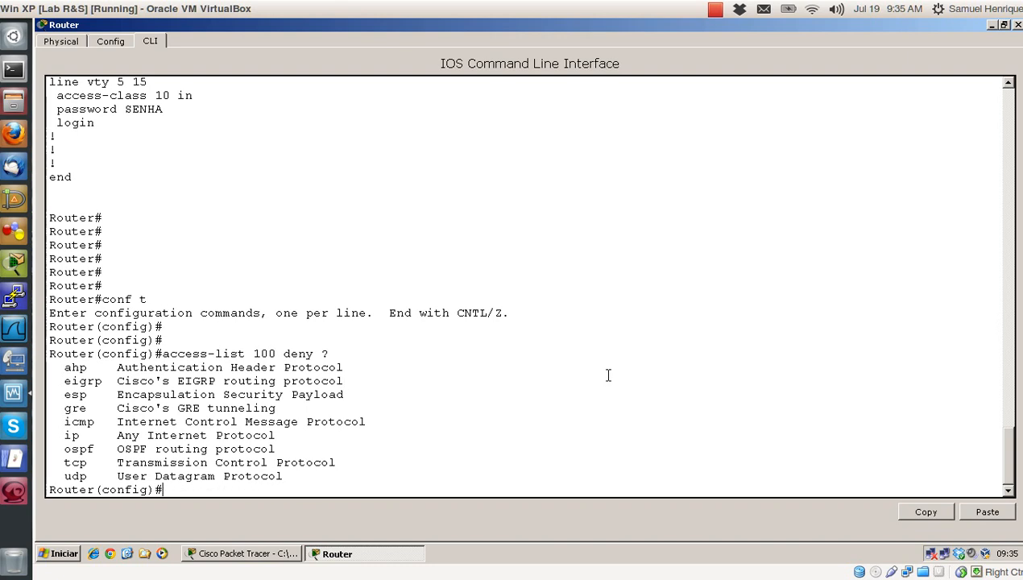
Write an access-list 100 rule denying ip traffic from source network 192.168.10.0, with a wildcard mask beginning 0.0.0
key("Return")
key("Return")
key("Return")
key("Return")
key("Return")
type("acce")
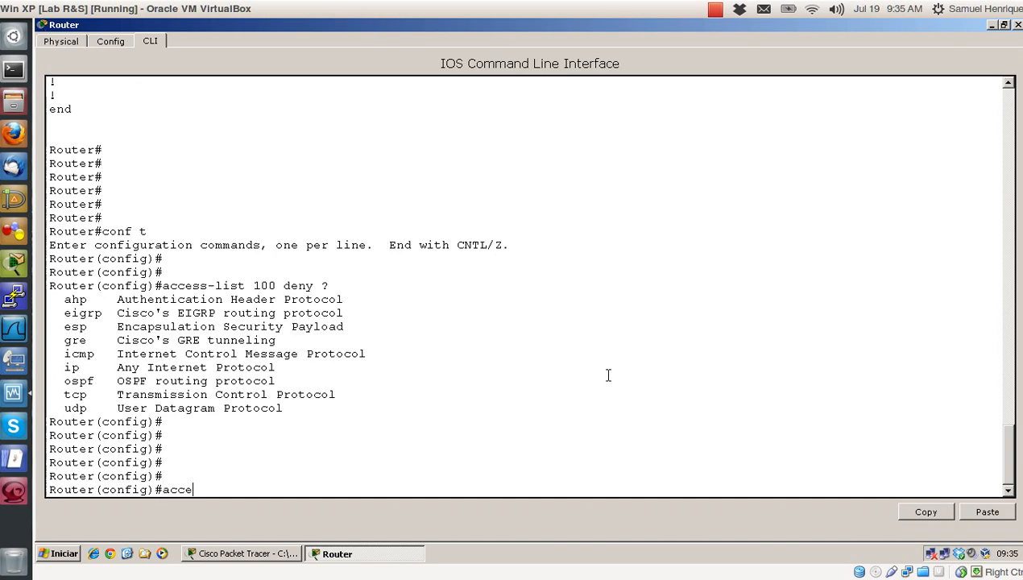
type("ss-list 100 deny")
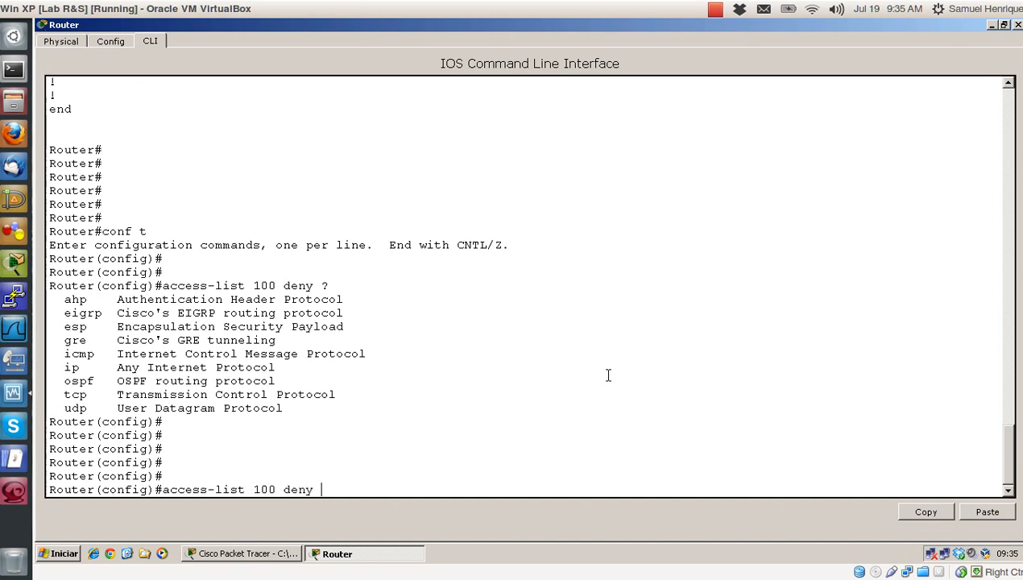
type("ip")
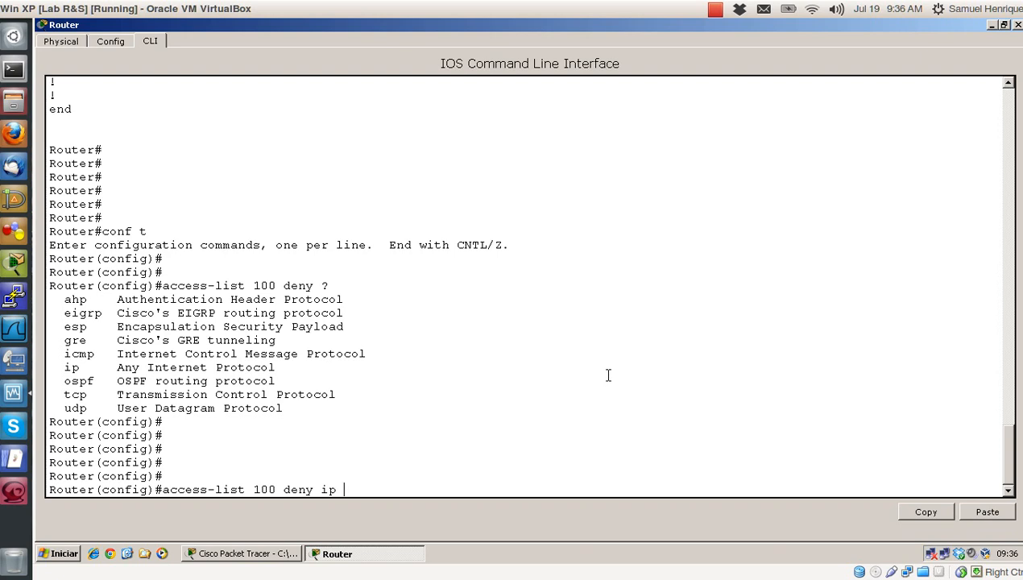
type("192")
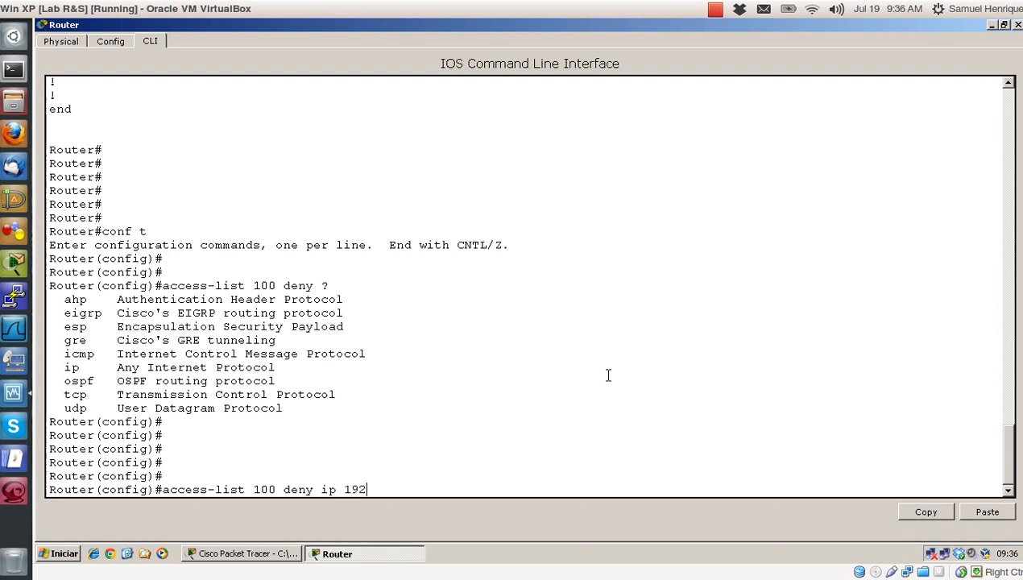
type(".168,")
type(".10.")
type("0")
type(".0")
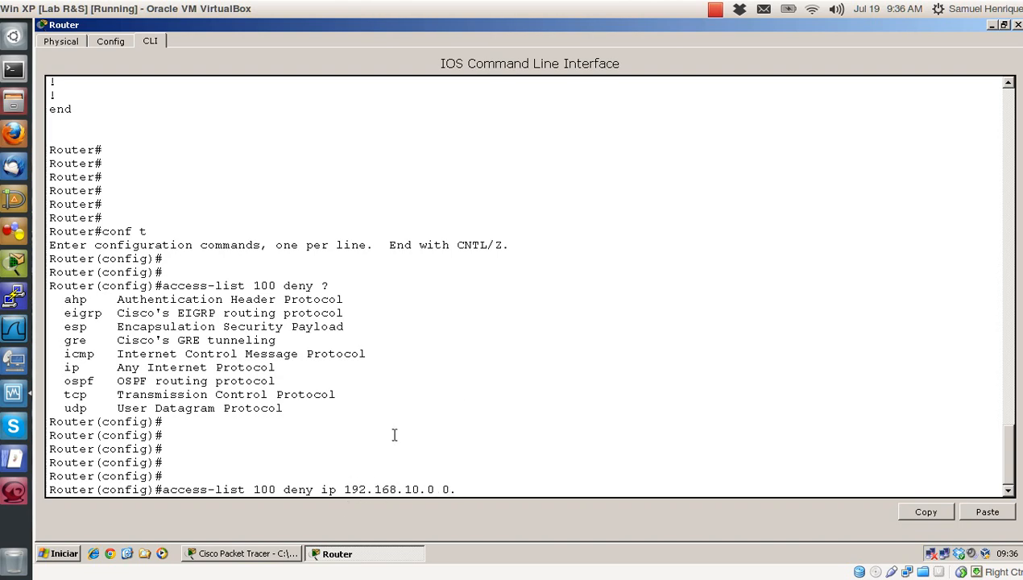
type(".0")
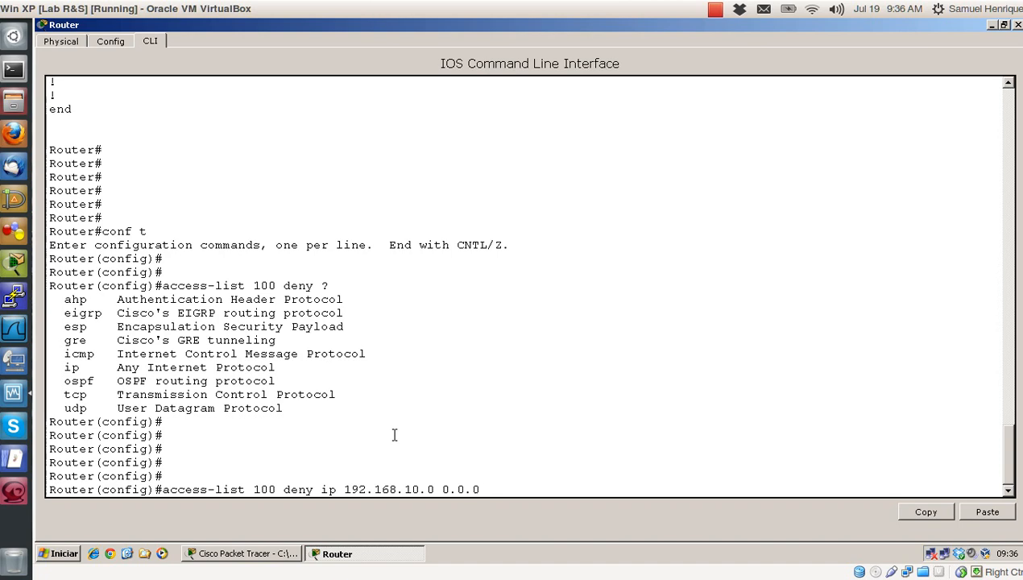
Give source 192.168.10.0 the wildcard mask 0.0.0.127 in the access-list 100 deny ip command
type(".25")
key("BackSpace")
key("BackSpace")
key("BackSpace")
type("12")
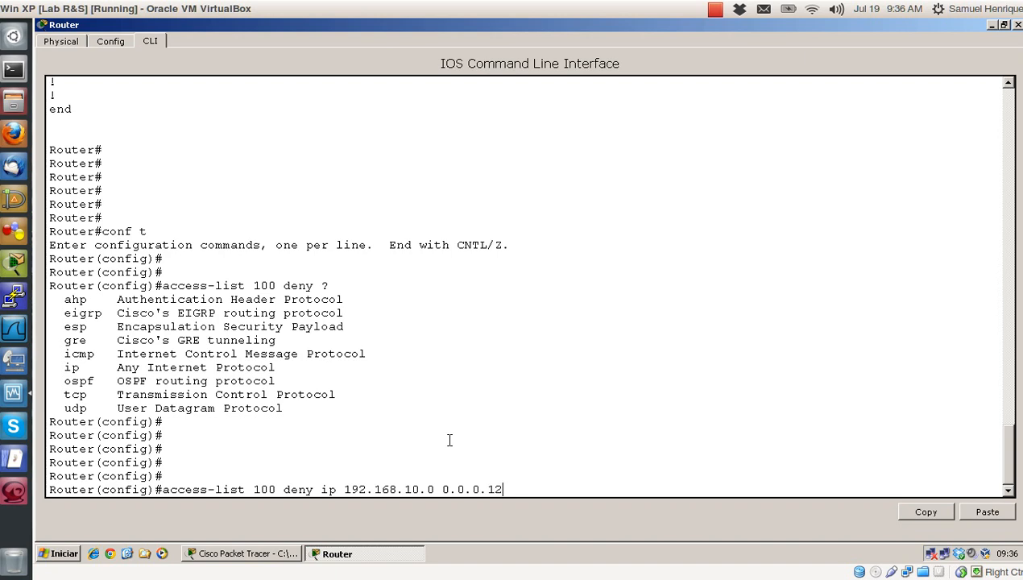
type("7")
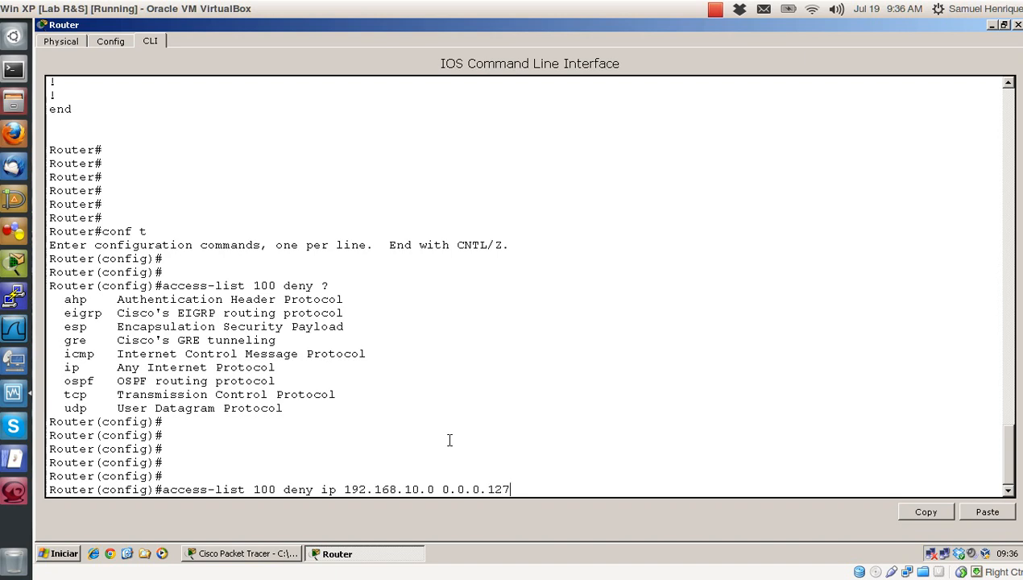
type("6")
key("BackSpace")
key("BackSpace")
type("127")
Change the source network in the access-list 100 deny command to 192.168.10.128, keeping the 0.0.0.127 wildcard
key("Left")
key("Left")
key("Left")
key("Left")
key("Left")
key("Left")
key("Left")
key("Left")
key("Left")
key("Left")
key("BackSpace")
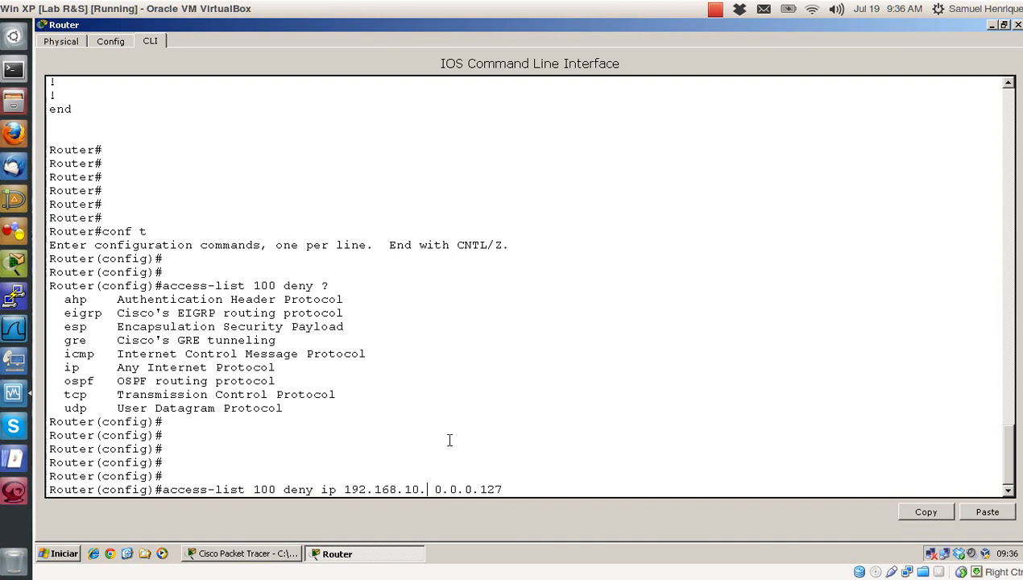
type("128")
key("End")
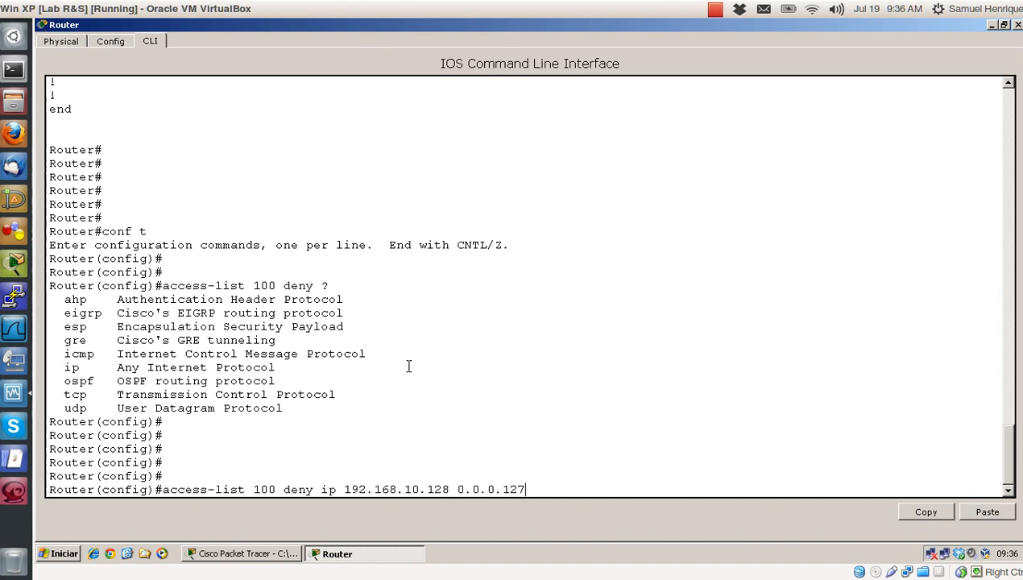
Set the source in the access-list 100 deny ip command to 192.168.10.0 with wildcard mask 0.0.0.255
key("BackSpace")
key("BackSpace")
key("BackSpace")
key("BackSpace")
key("BackSpace")
key("BackSpace")
key("BackSpace")
key("BackSpace")
key("BackSpace")
key("BackSpace")
key("BackSpace")
key("BackSpace")
key("BackSpace")
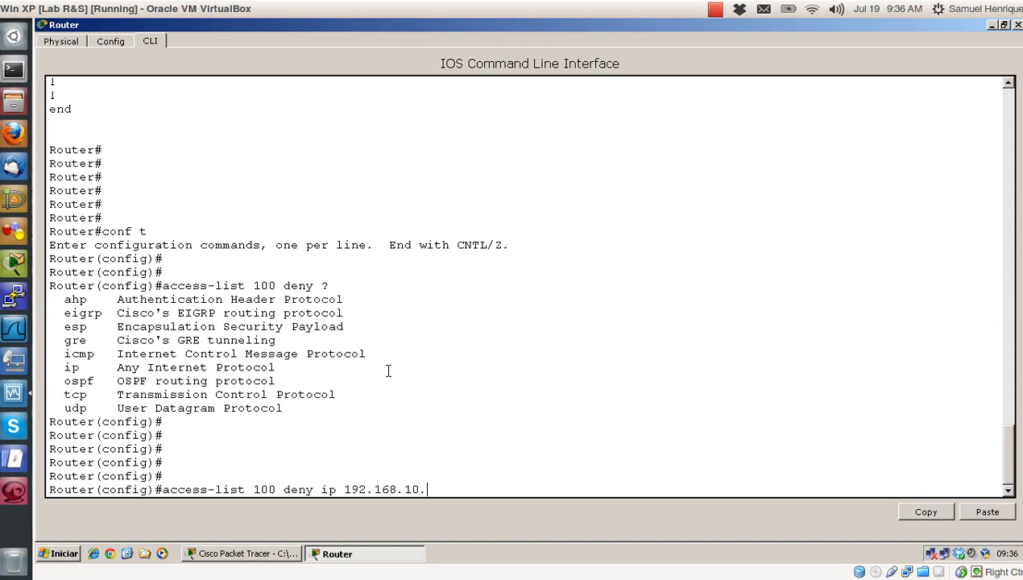
type("0")
type(" 0")
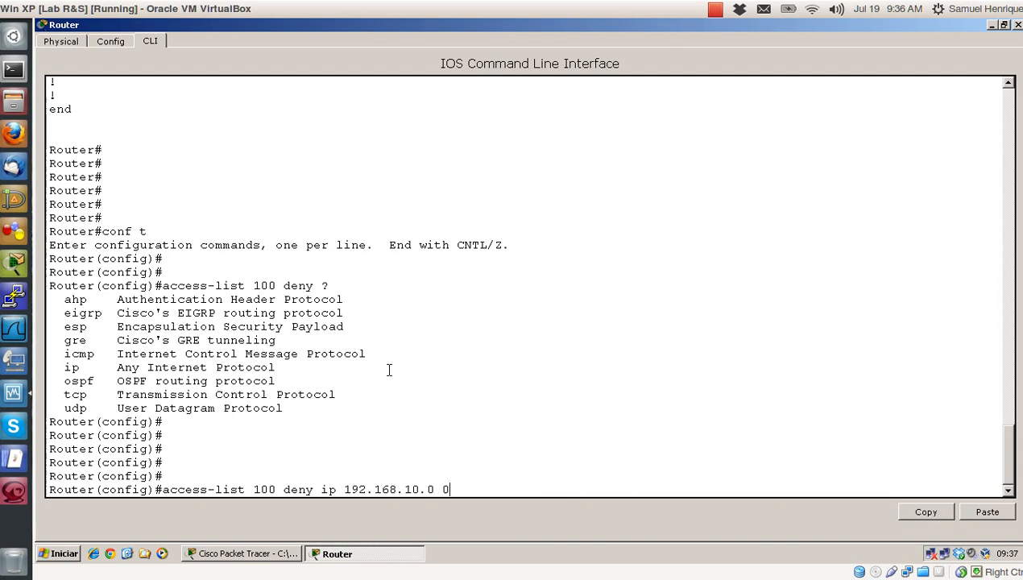
type(".0.0.255")
Add host 172.16.10.1 as the destination of the access-list 100 deny command
left_click_drag(345, 490, 48, 489)
left_click(516, 487)
type("host 172.16.")
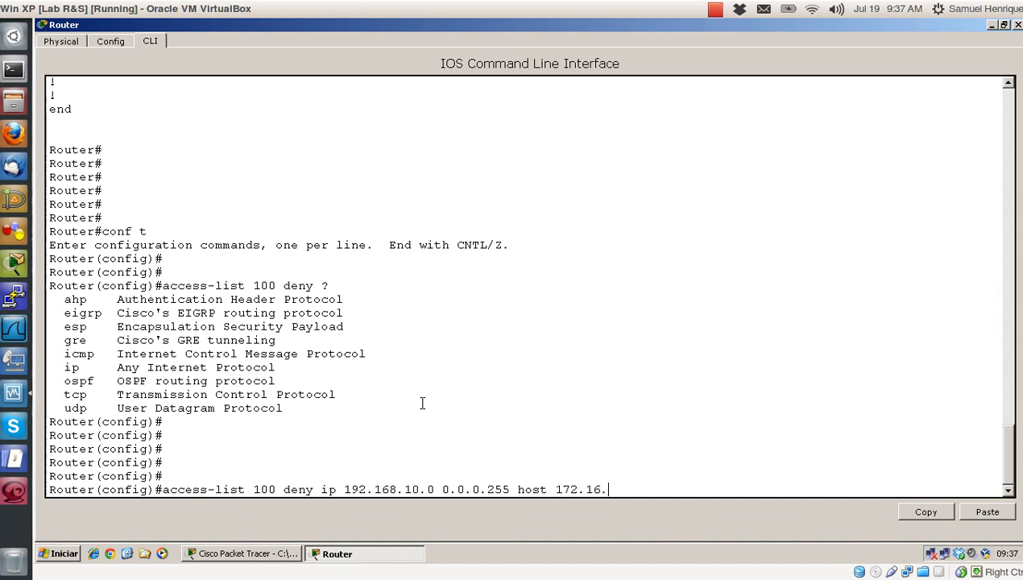
type("10.1")
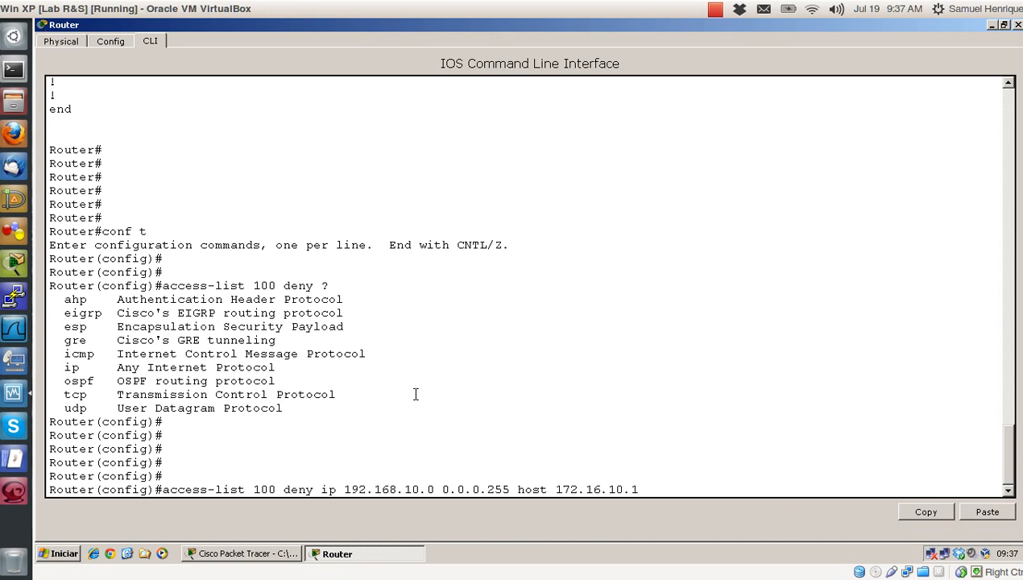
Rewrite the destination without the host keyword, as 172.16.10.1 with wildcard mask 0.0.0.0
key("BackSpace")
key("BackSpace")
key("BackSpace")
key("BackSpace")
key("BackSpace")
key("BackSpace")
key("BackSpace")
key("BackSpace")
key("BackSpace")
key("BackSpace")
key("BackSpace")
key("BackSpace")
key("BackSpace")
key("BackSpace")
key("BackSpace")
key("BackSpace")
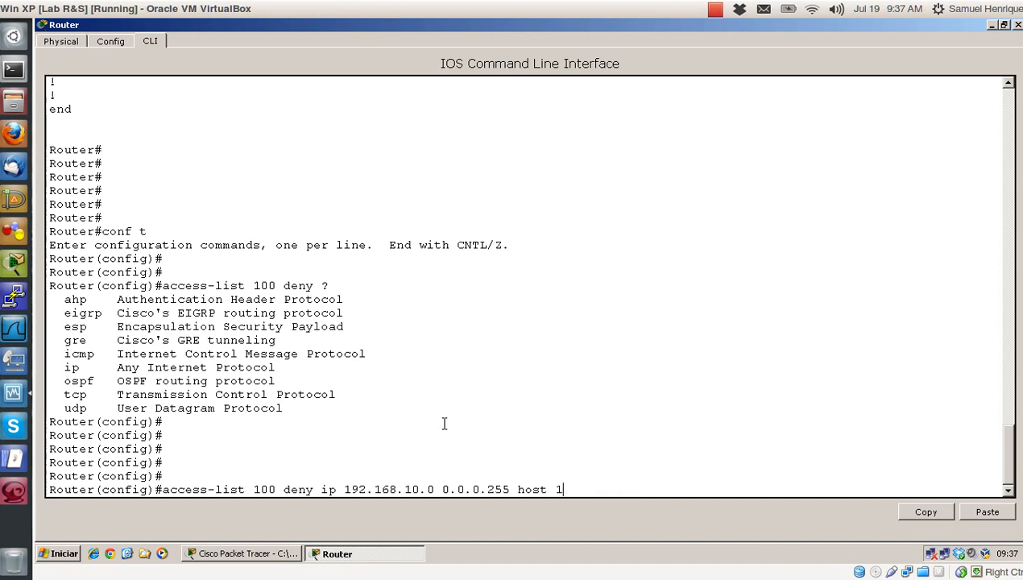
type("172.16.10.1 0.")
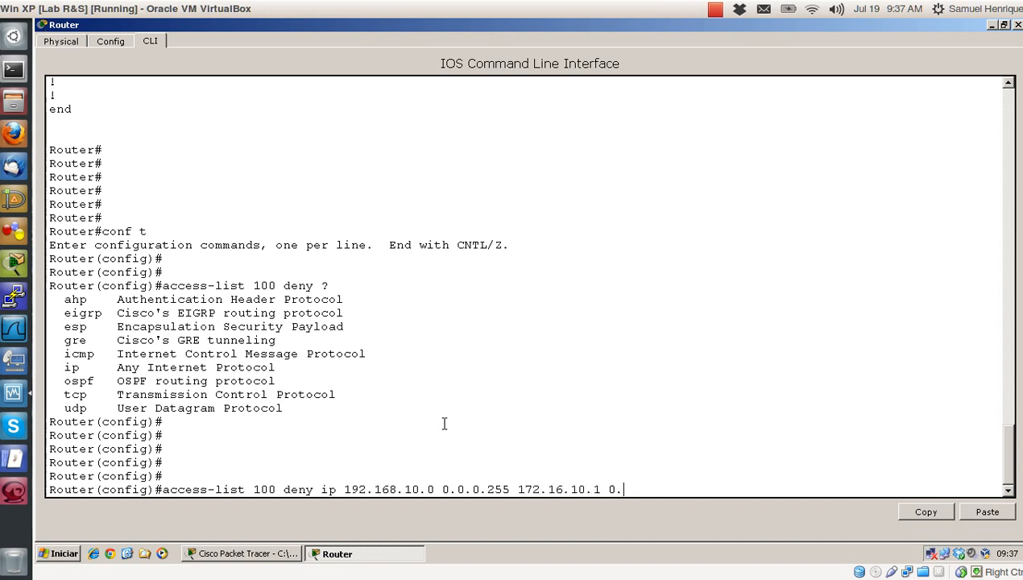
type("0.0.0")
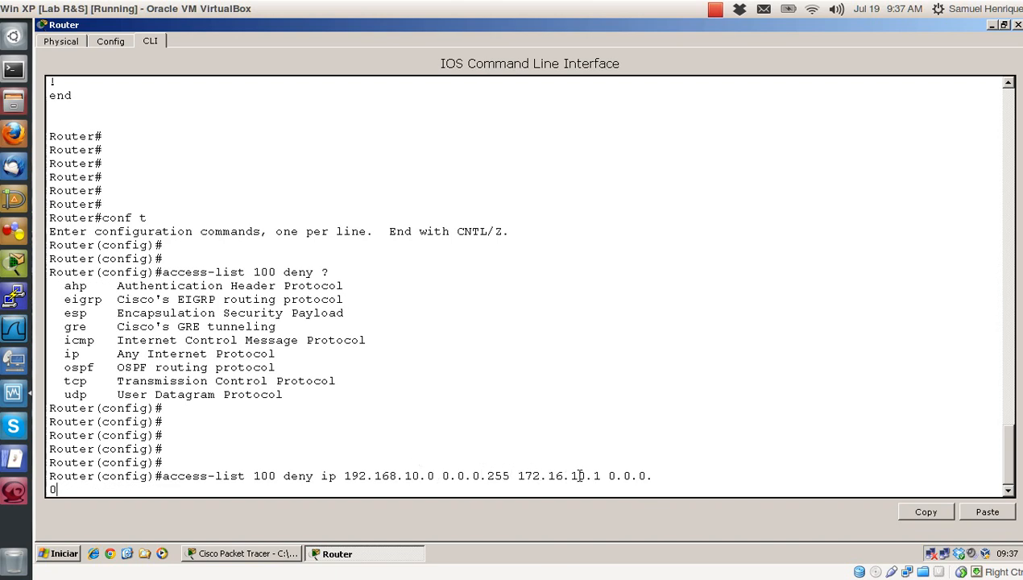
Replace the destination's 0.0.0.0 wildcard with the host keyword before 172.16.10.1 and submit the deny rule
key("BackSpace")
key("BackSpace")
key("BackSpace")
key("BackSpace")
key("BackSpace")
key("BackSpace")
key("BackSpace")
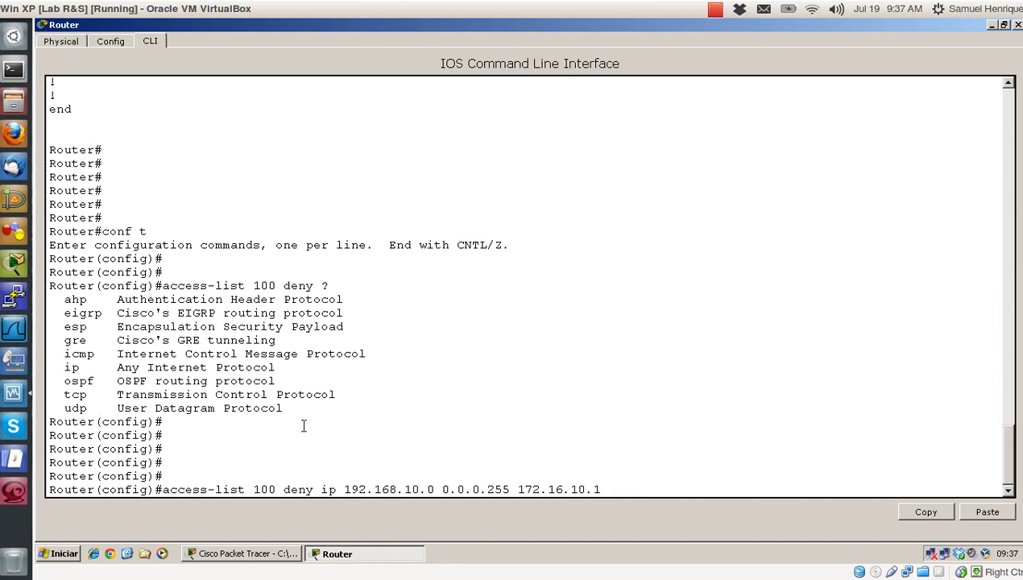
key("Left")
key("Left")
key("Left")
key("Left")
key("Left")
key("Left")
key("Left")
type("host")
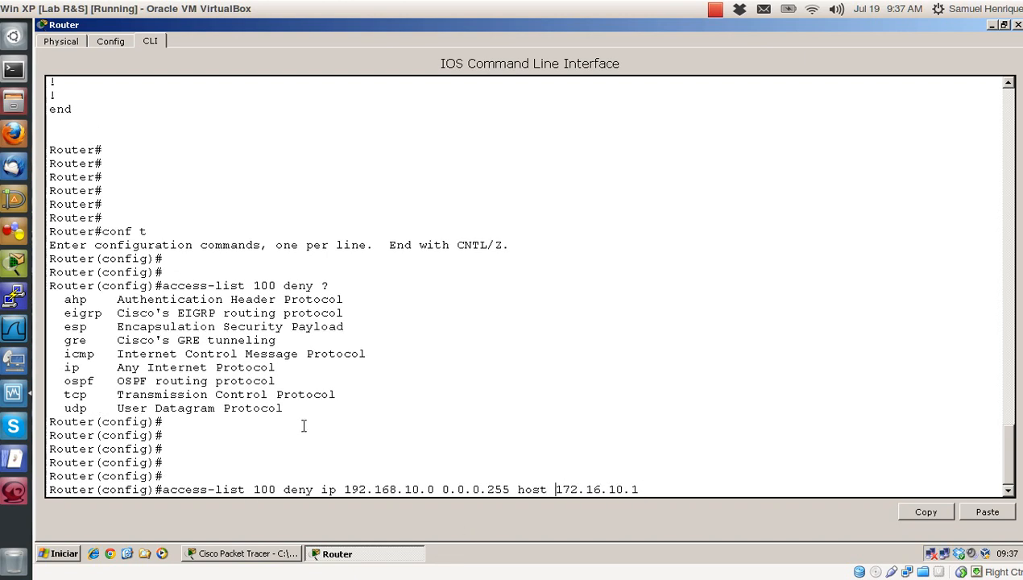
key("Right")
key("Right")
key("Right")
key("Right")
key("Return")
Review the submitted access-list 100 rule, checking its protocol, source network and destination host
left_click_drag(640, 476, 163, 476)
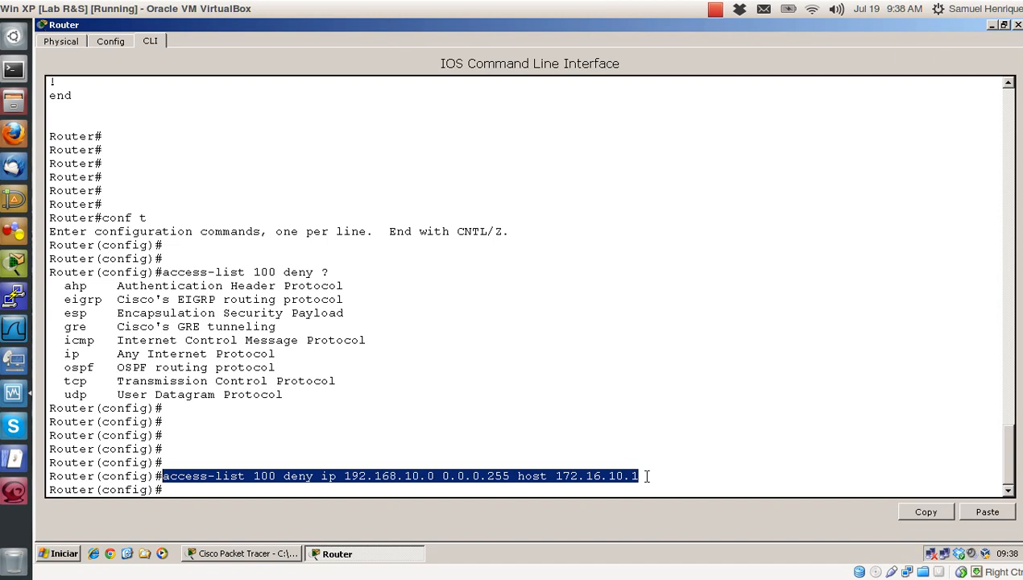
left_click(588, 449)
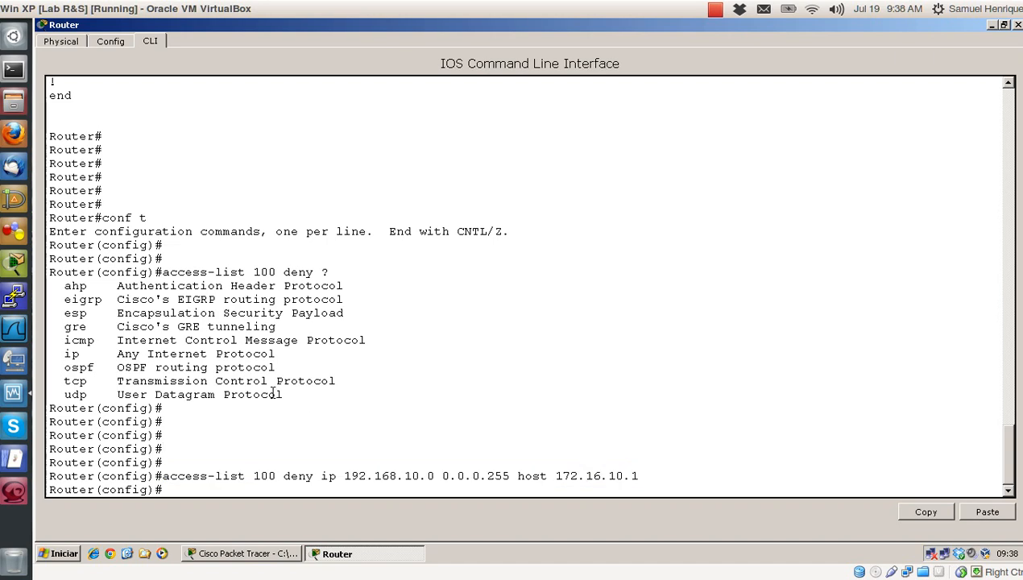
double_click(326, 476)
left_click(341, 476)
left_click_drag(342, 476, 659, 476)
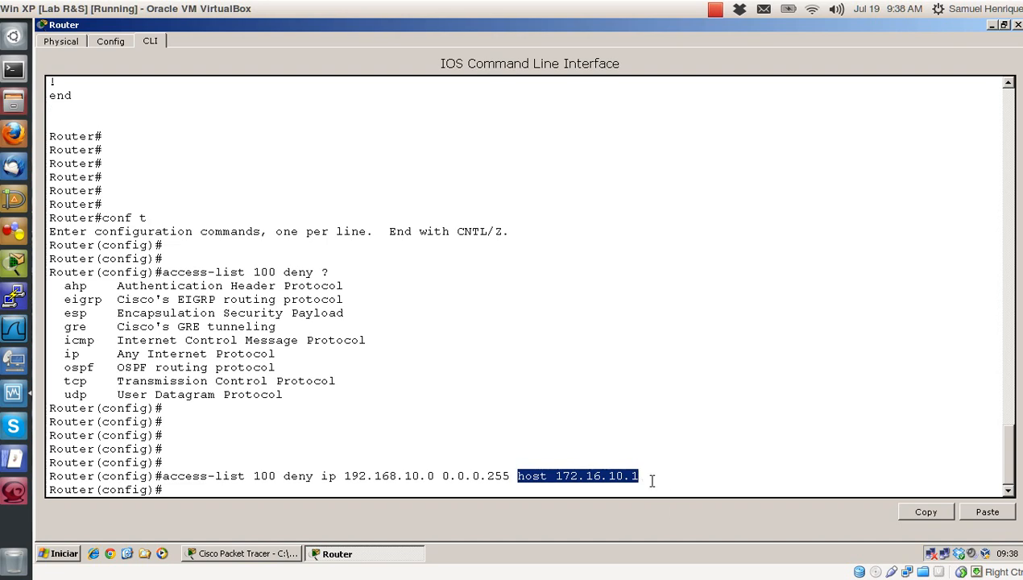
left_click(650, 476)
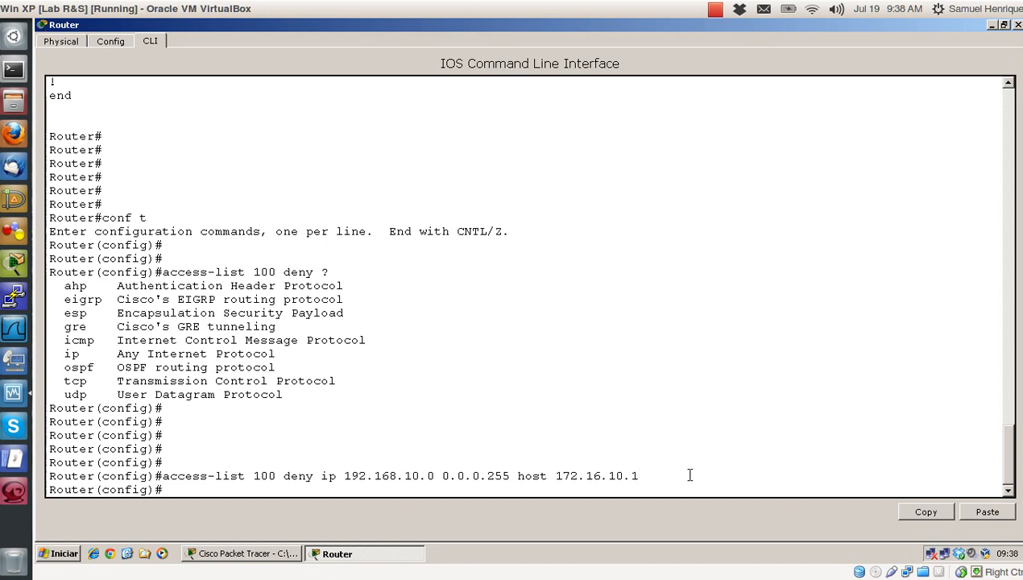
Leave global configuration mode with the end command and return to the privileged prompt
key("Return")
key("Return")
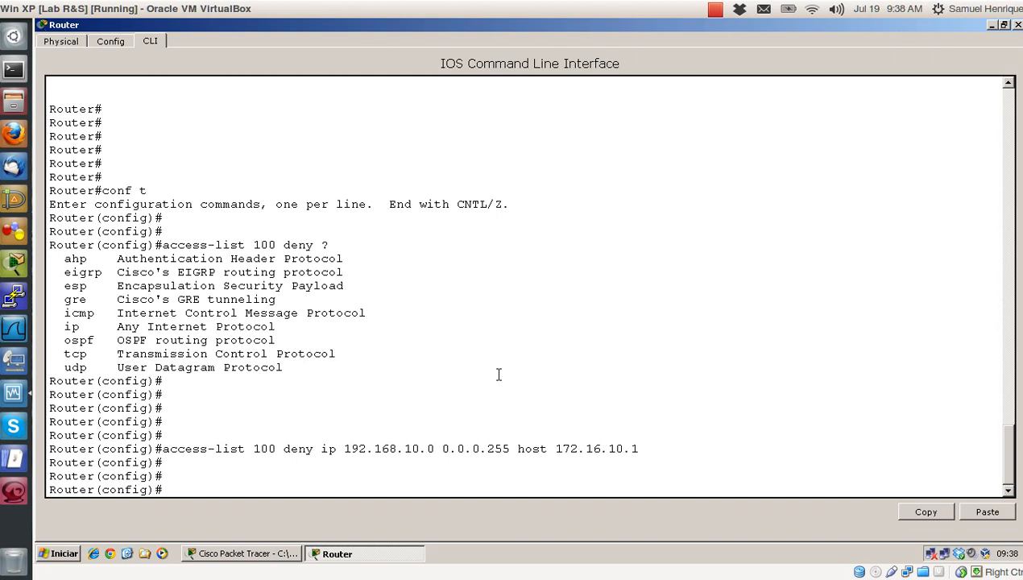
type("end")
key("Return")
key("Return")
key("Return")
key("Return")
Display the router's configured access lists with show access-lists
type("show acc")
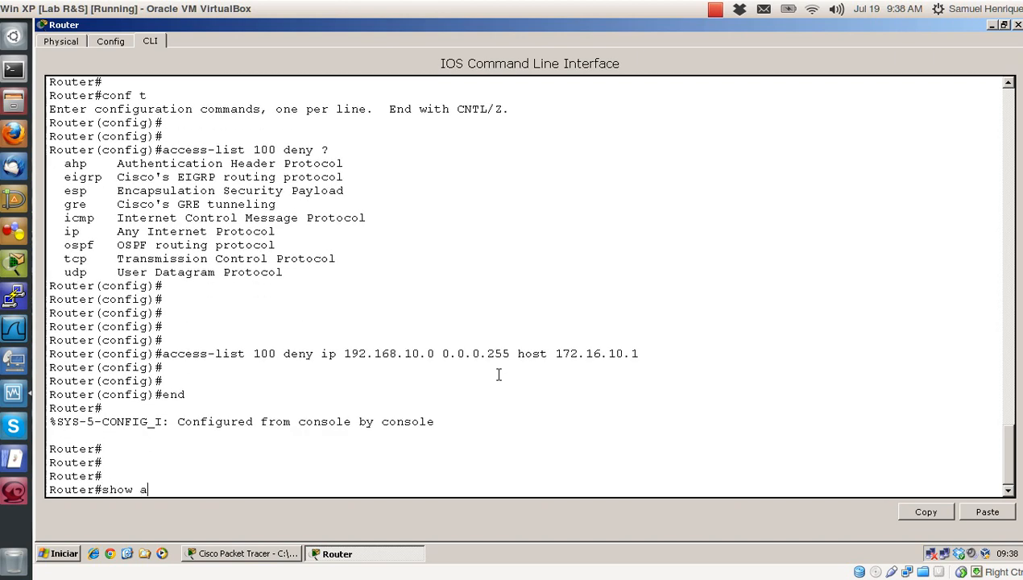
key("Tab")
key("Return")
key("Return")
key("Return")
key("Return")
key("Return")
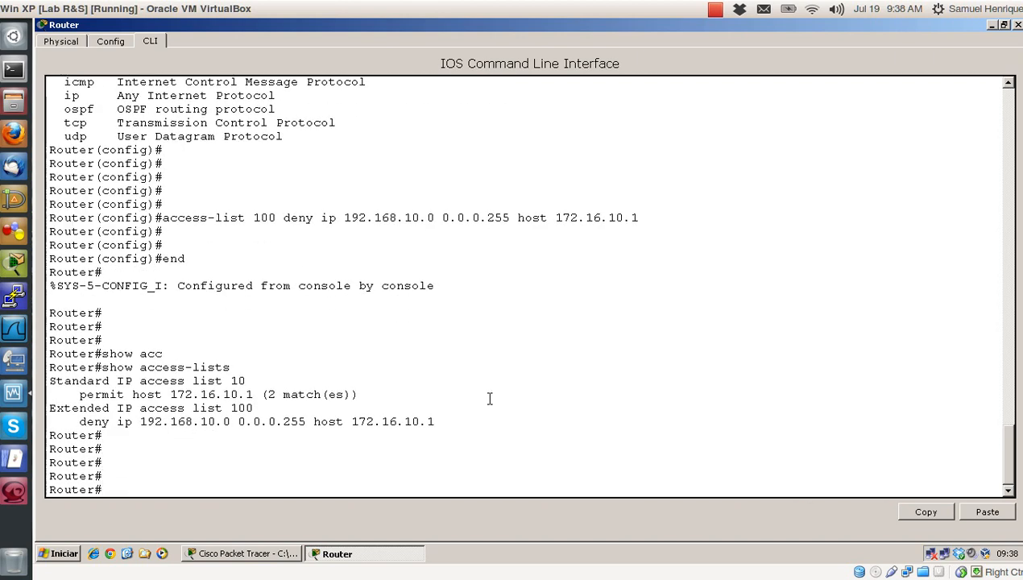
Examine the standard access list 10 entry and its match counter in the output
left_click_drag(47, 380, 111, 387)
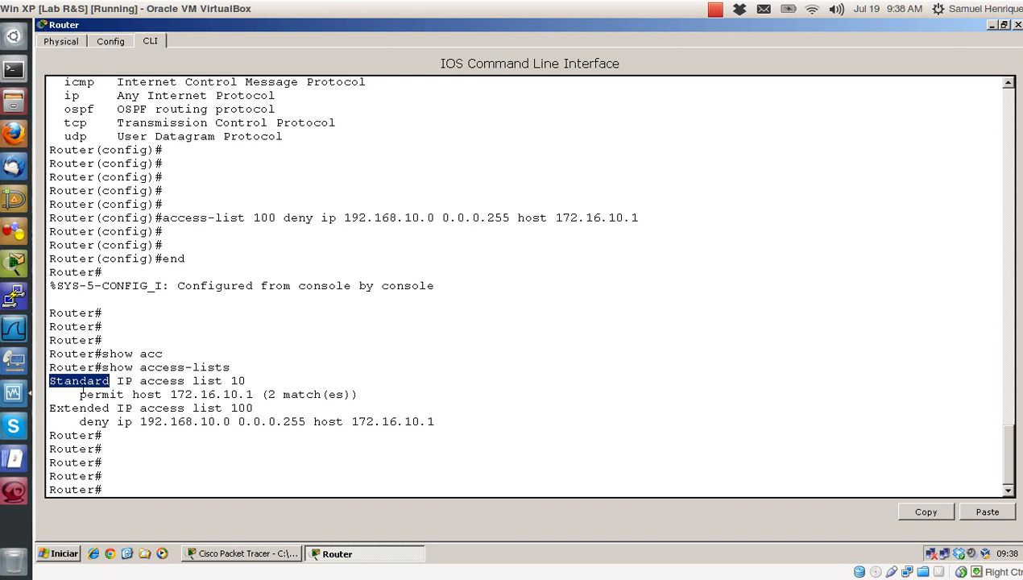
left_click(74, 382)
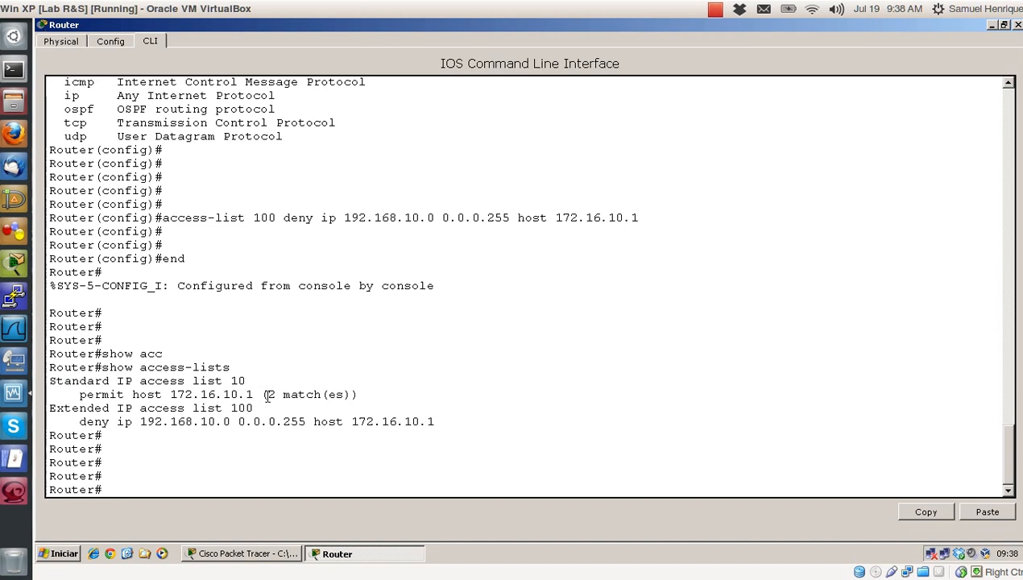
left_click_drag(266, 395, 354, 396)
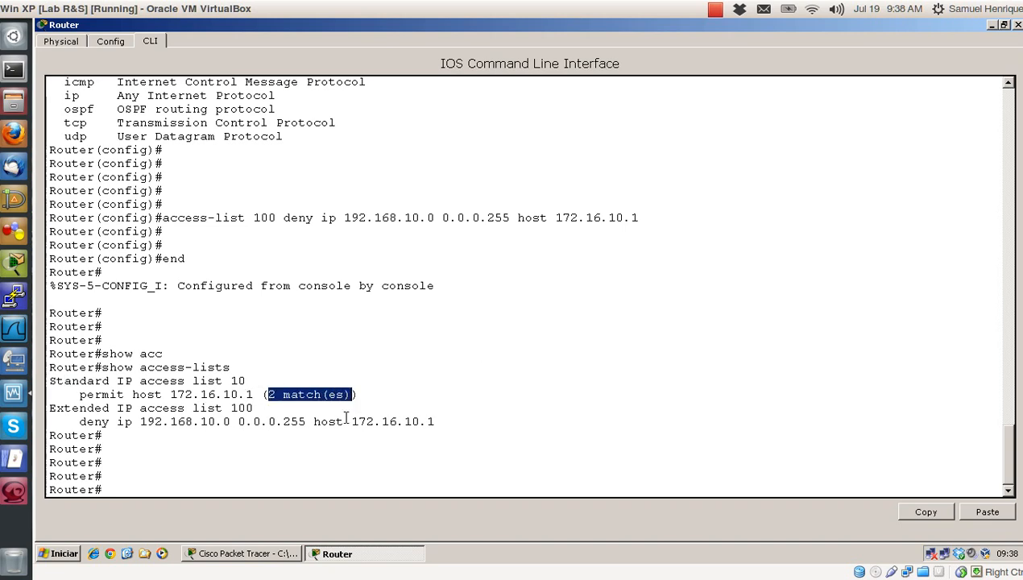
left_click(251, 393)
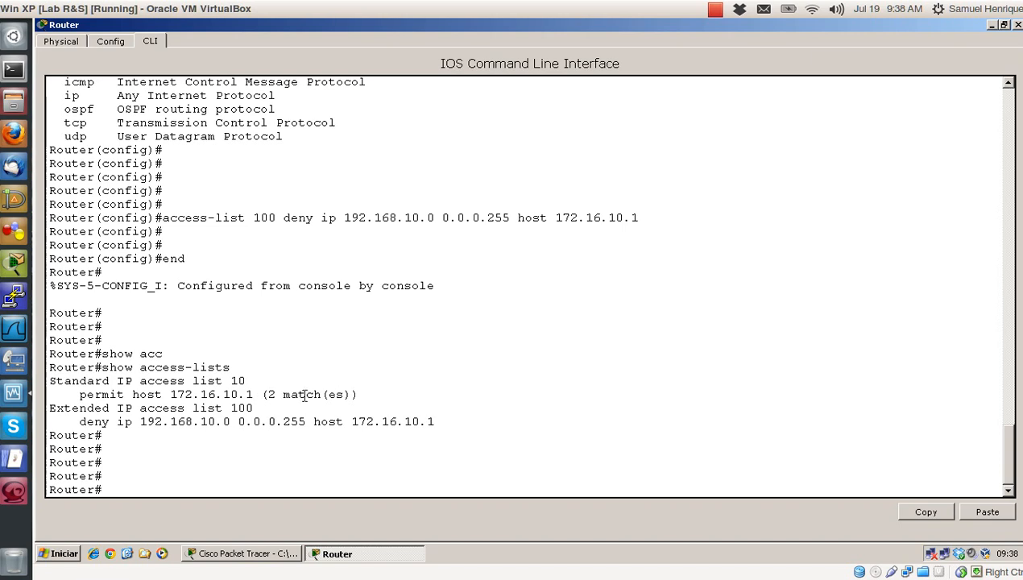
left_click_drag(259, 395, 355, 394)
left_click(360, 394)
Test Telnet access to 192.168.10.254 from the command prompt of PC 192.168.10.2, and close the PC's window
left_click(259, 555)
left_click(727, 284)
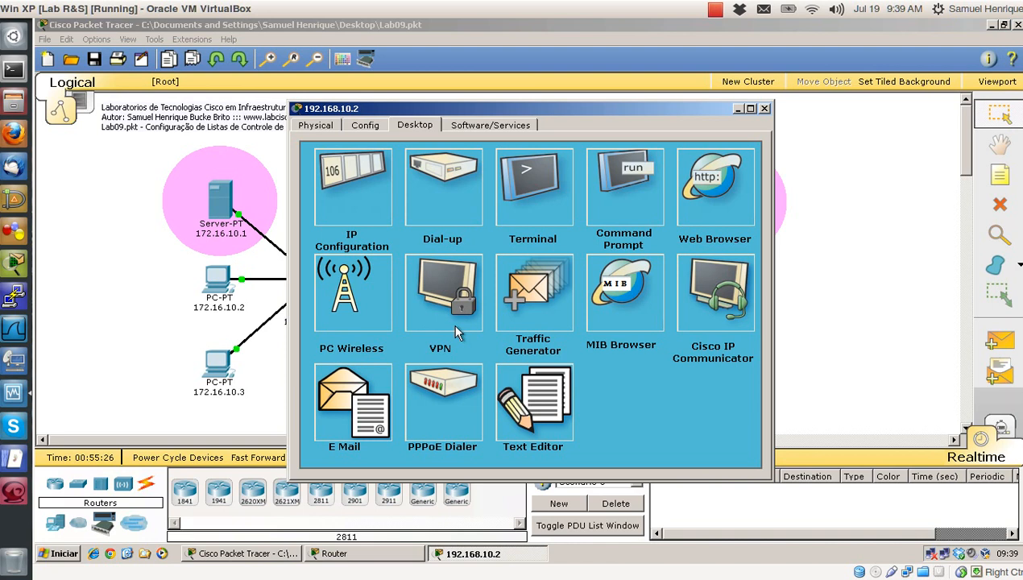
left_click(631, 198)
key("Up")
key("Up")
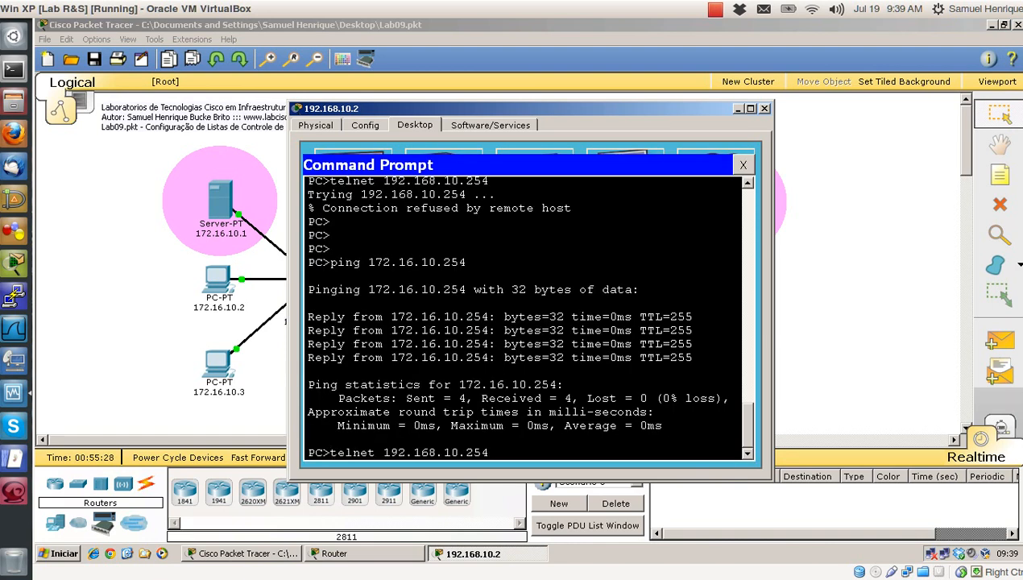
key("Return")
key("Return")
key("Return")
key("Return")
key("Return")
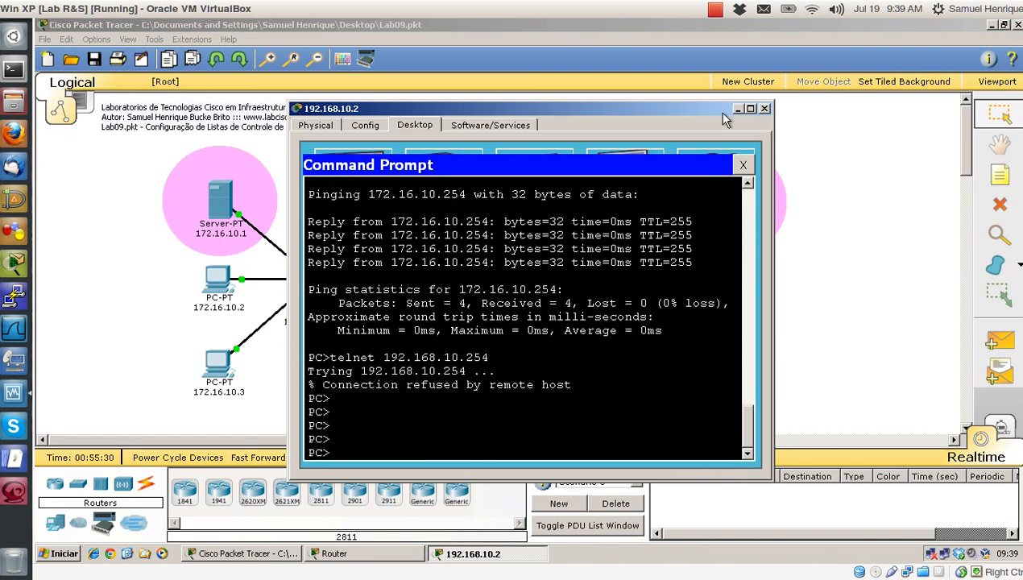
left_click(765, 108)
Test Telnet access to 172.16.10.254 from the command prompt of PC 172.16.10.3, and close the PC's window
left_click(222, 359)
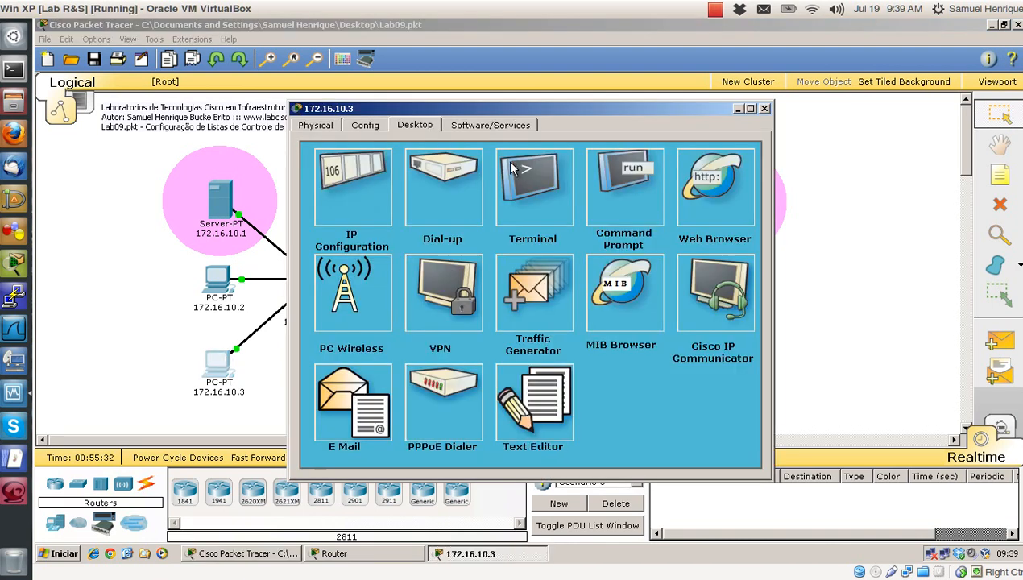
left_click(633, 195)
key("Return")
key("Up")
key("Return")
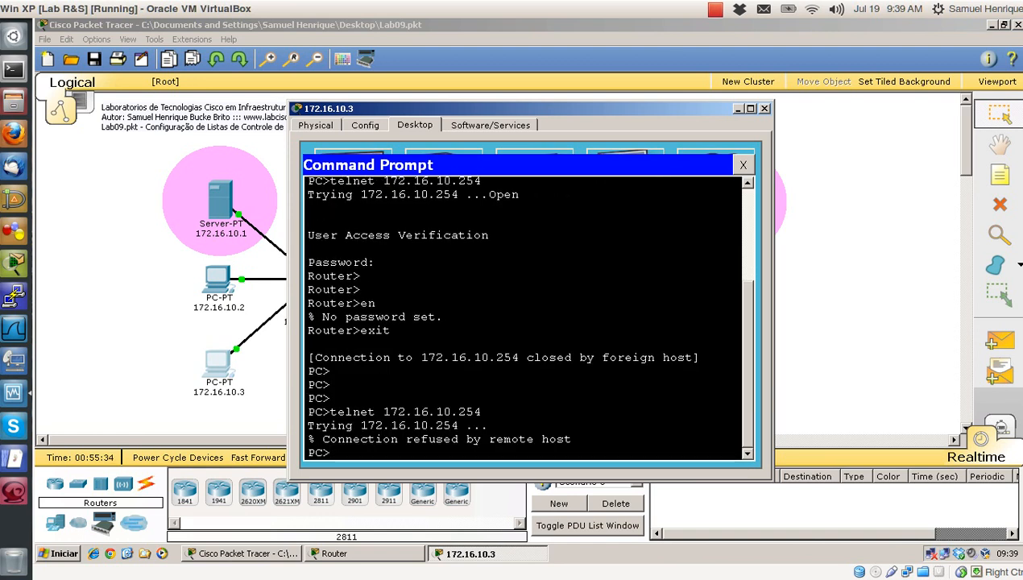
left_click(765, 109)
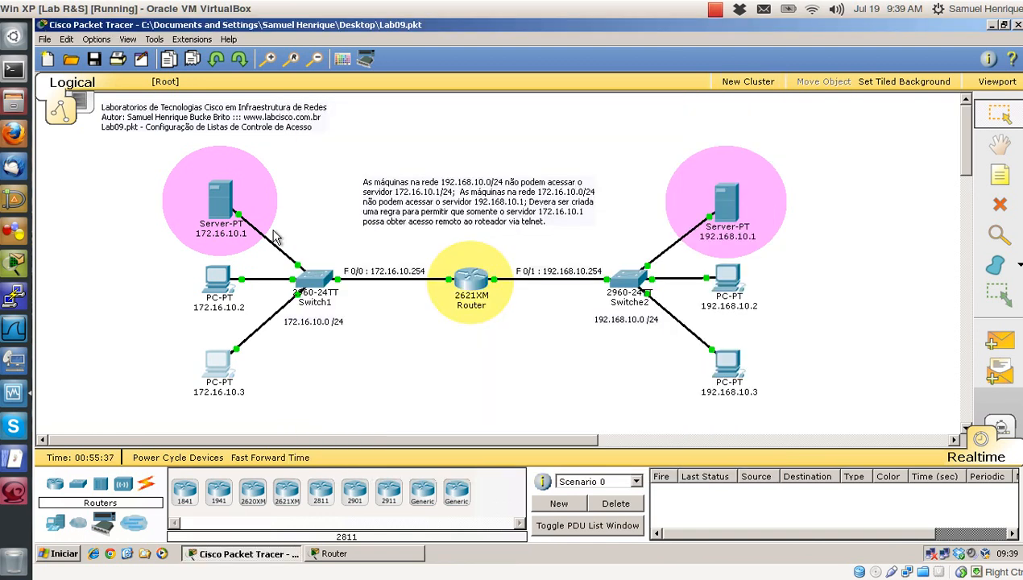
Open a Telnet session to 172.16.10.254 from server 172.16.10.1 and log in with the access password
left_click(219, 197)
left_click(453, 206)
key("Return")
key("Up")
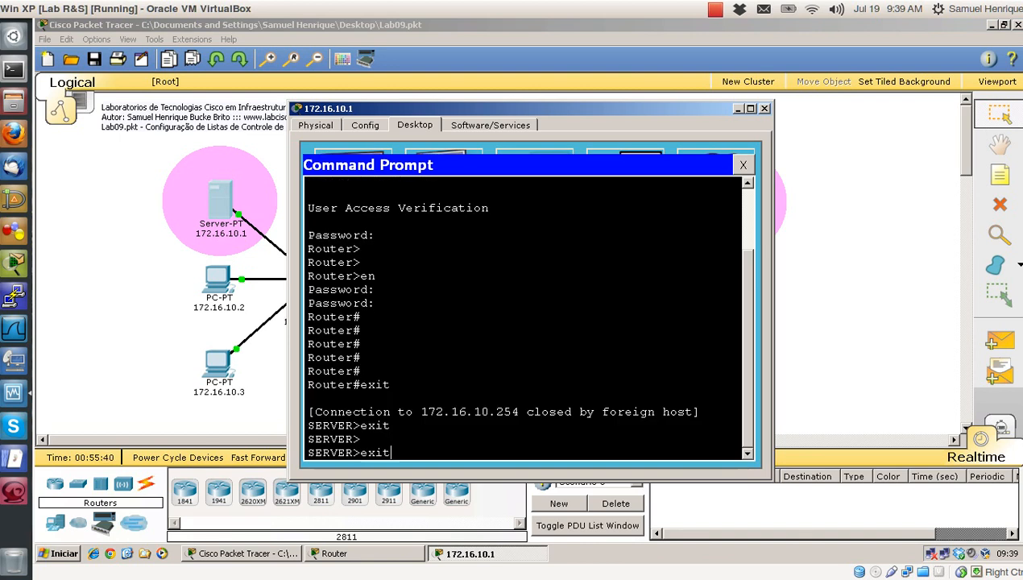
key("Up")
key("Return")
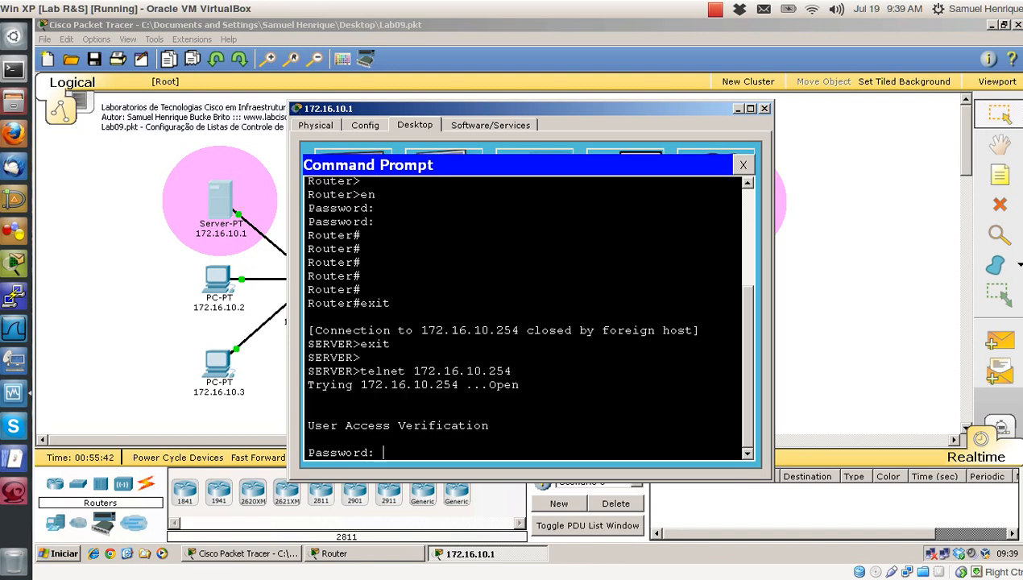
key("Return")
Enter privileged mode with the enable password, exit the Telnet session and close the server's window
type("en")
key("Return")
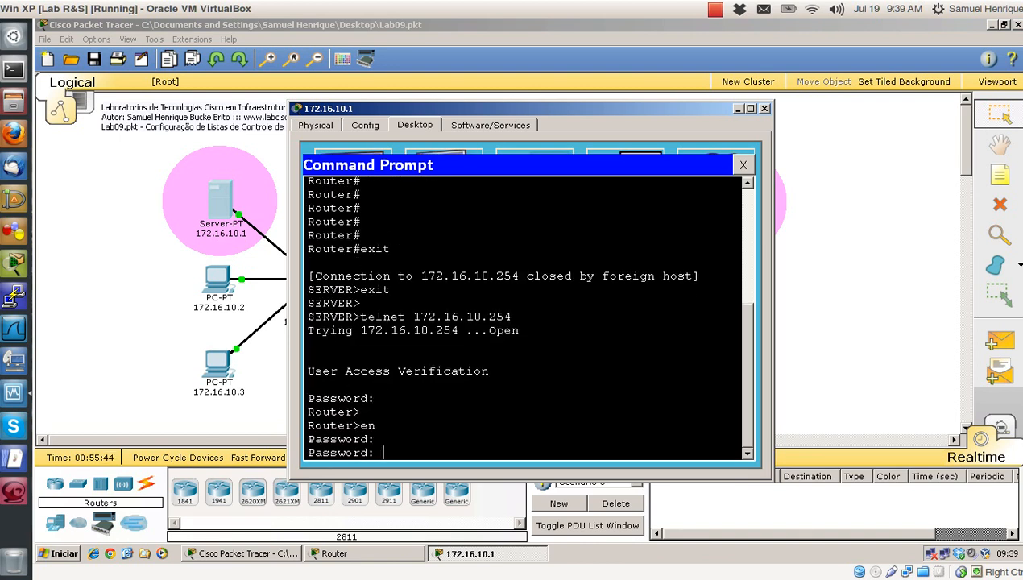
key("Return")
key("Return")
key("Return")
type("exit")
key("Return")
key("Return")
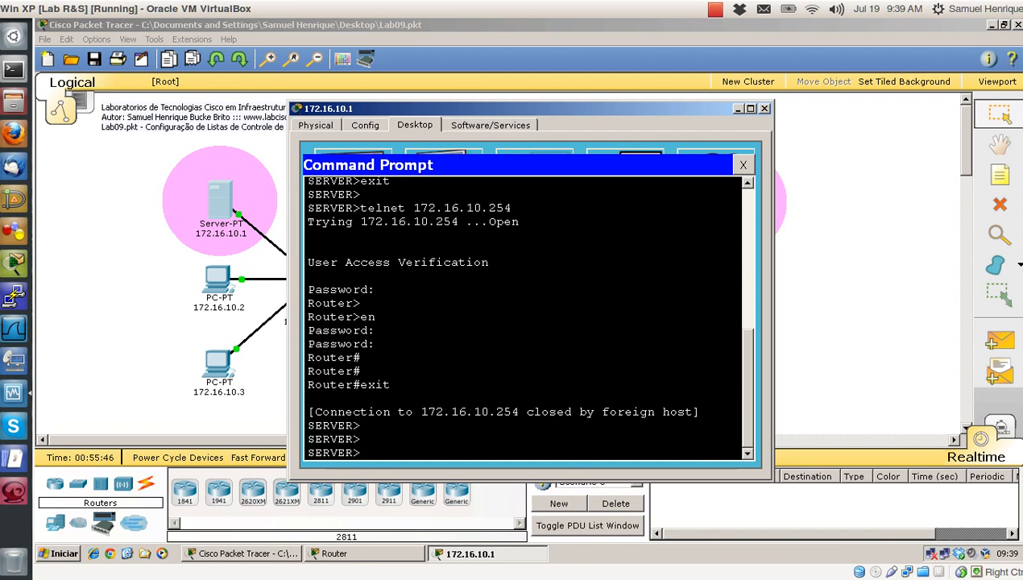
key("Return")
left_click(765, 108)
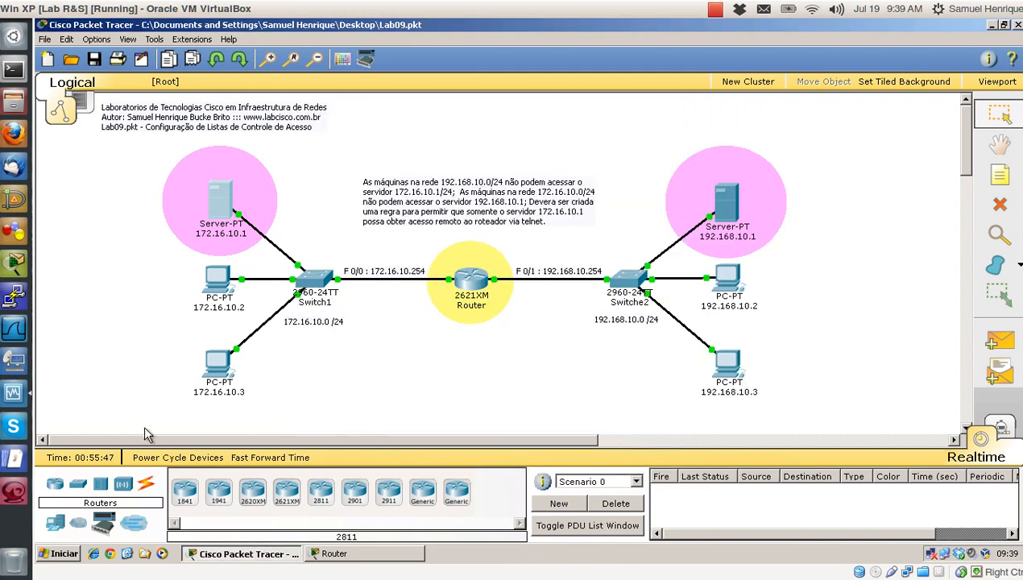
List the router's access lists and examine the match counter on the permit entry of standard access list 10
left_click(373, 554)
key("Return")
type("show access-lists")
key("Return")
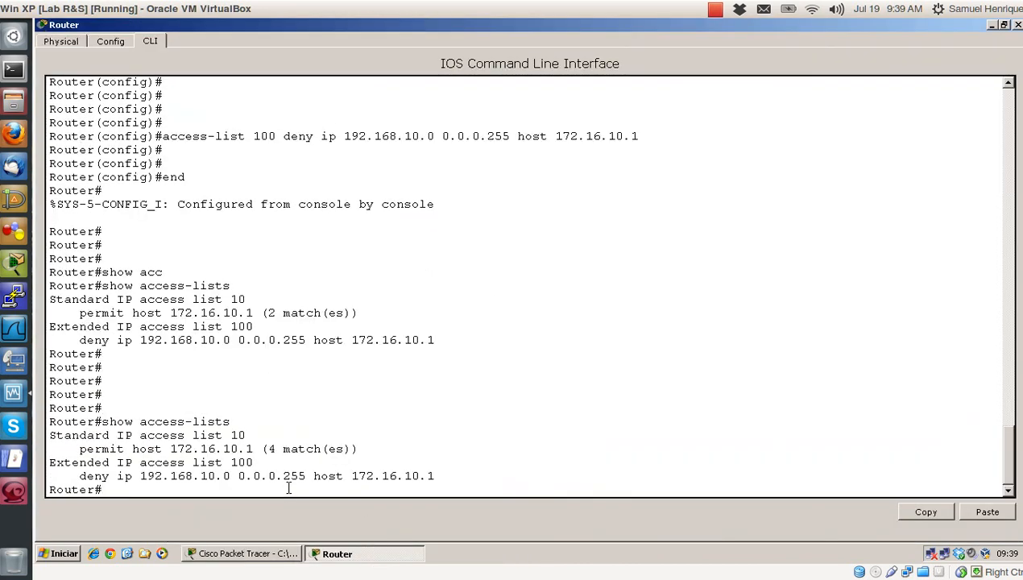
left_click_drag(267, 449, 355, 449)
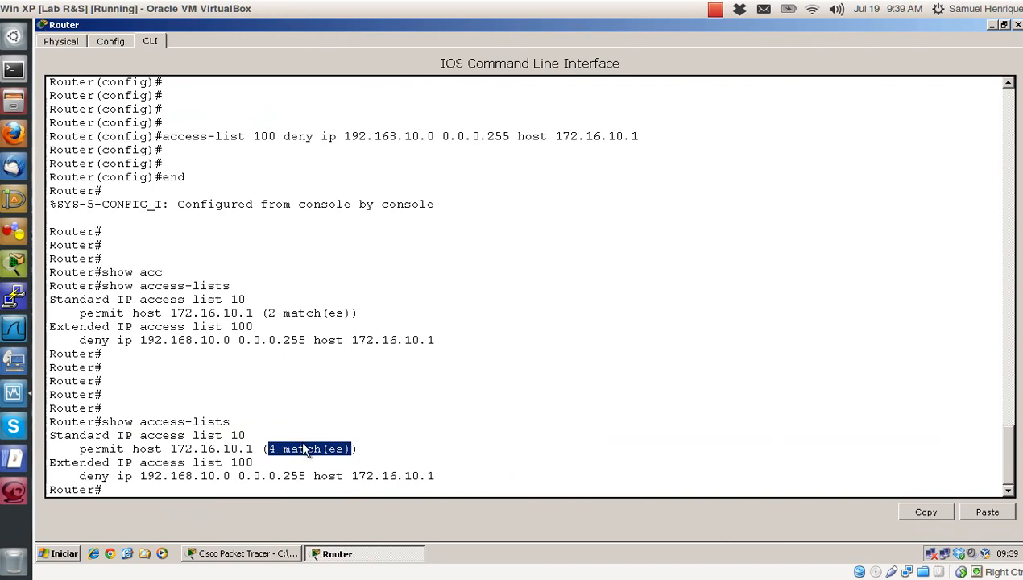
left_click(347, 443)
left_click_drag(369, 447, 56, 449)
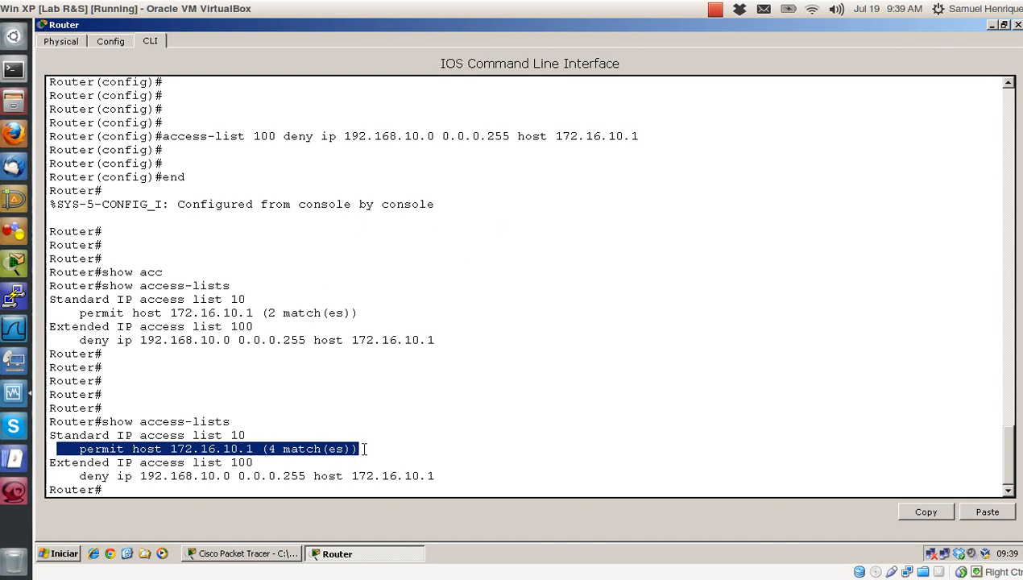
left_click_drag(364, 450, 80, 456)
left_click(174, 458)
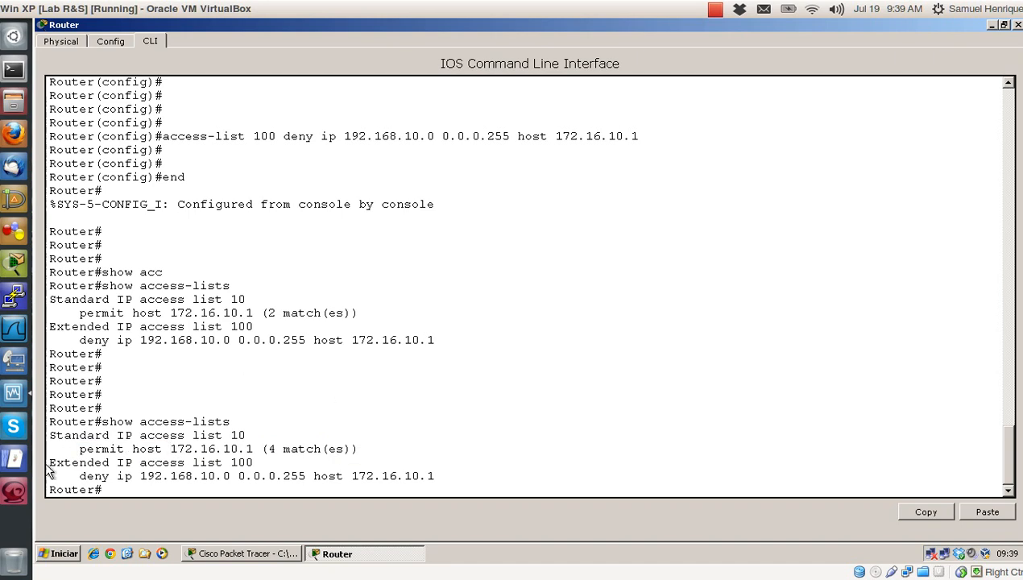
Examine the number and the deny entry of extended access list 100 in the router's output
left_click_drag(49, 462, 117, 463)
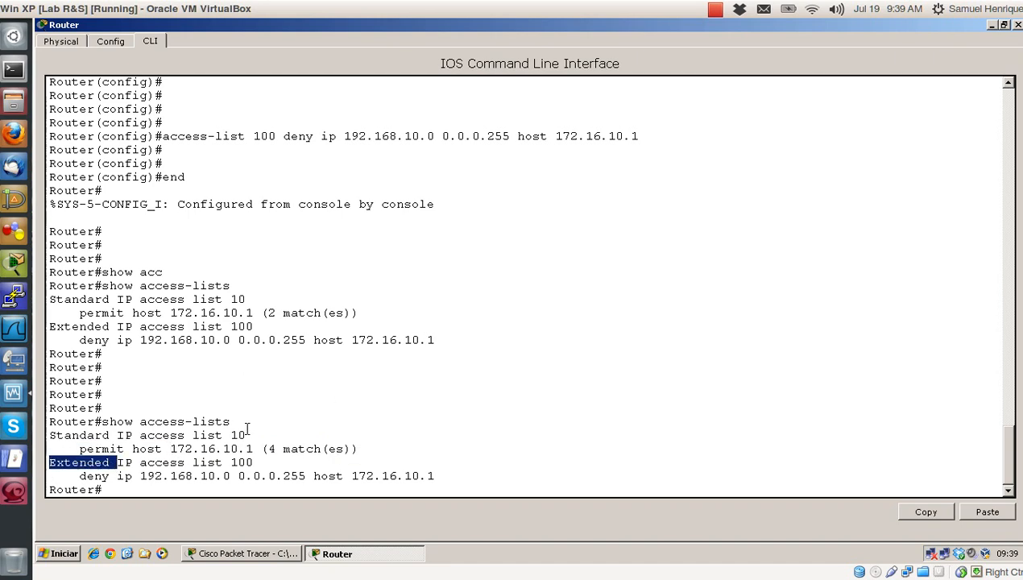
left_click_drag(230, 463, 253, 462)
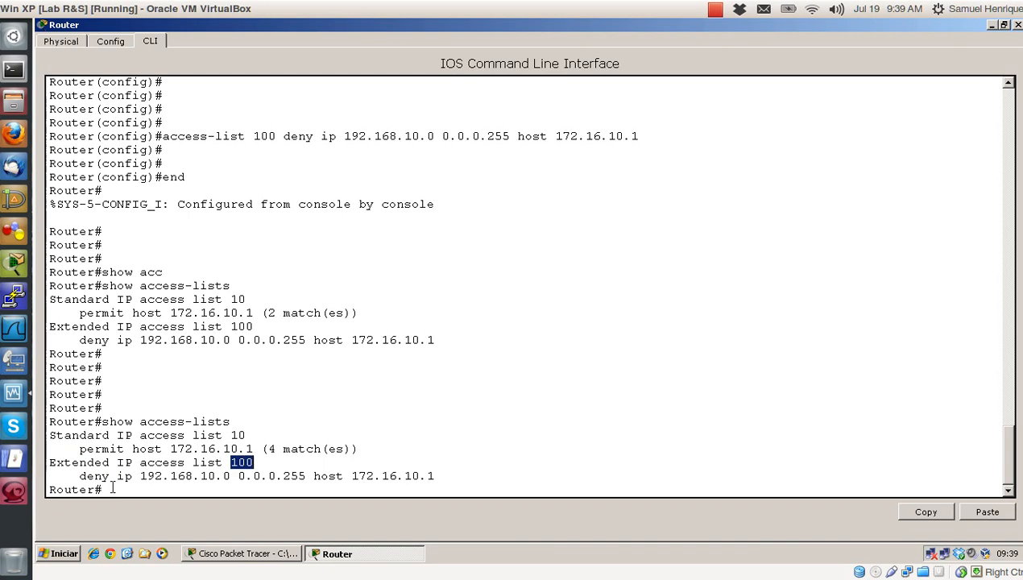
left_click_drag(78, 476, 439, 476)
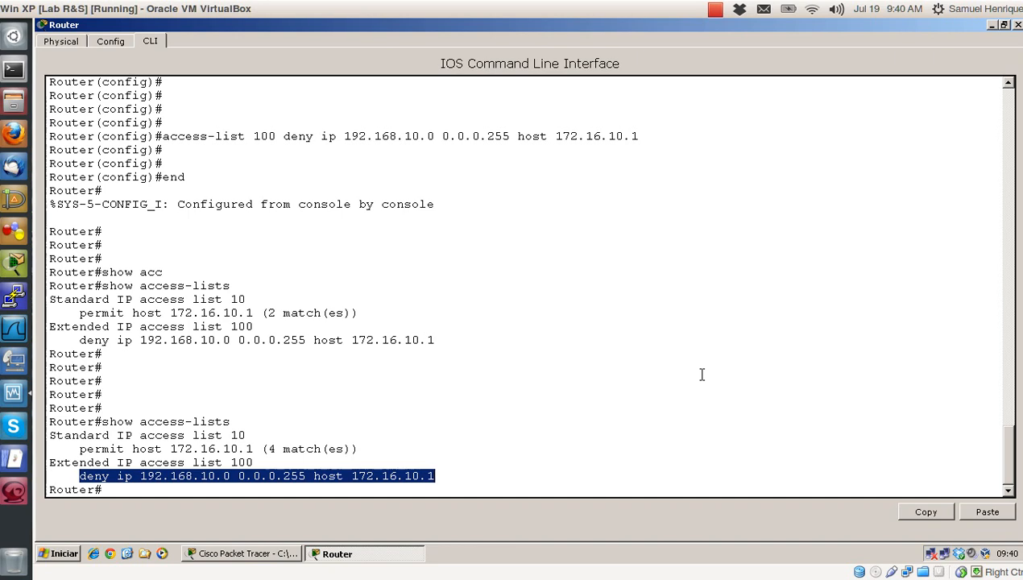
left_click(439, 478)
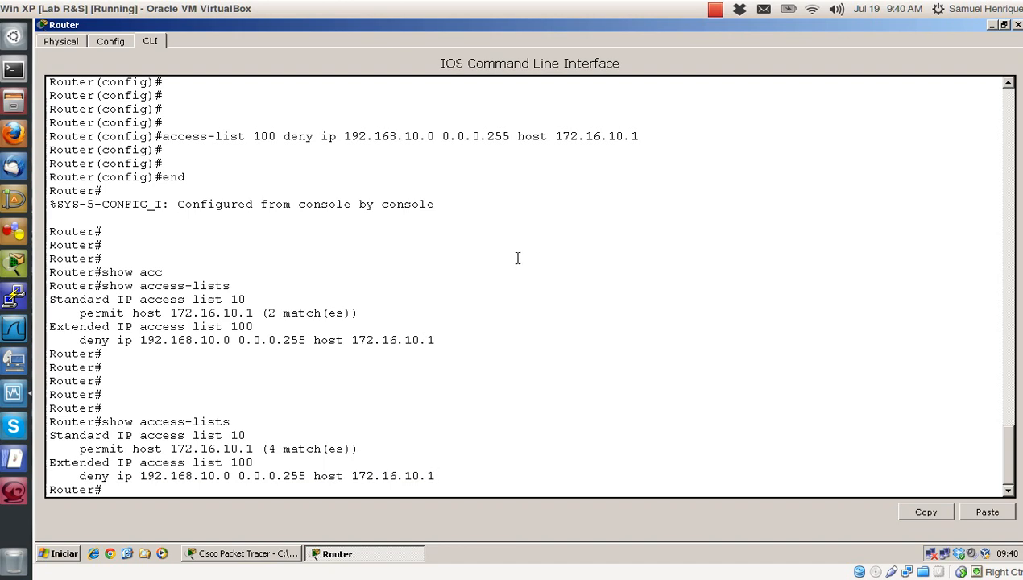
left_click(567, 326)
left_click_drag(441, 477, 73, 478)
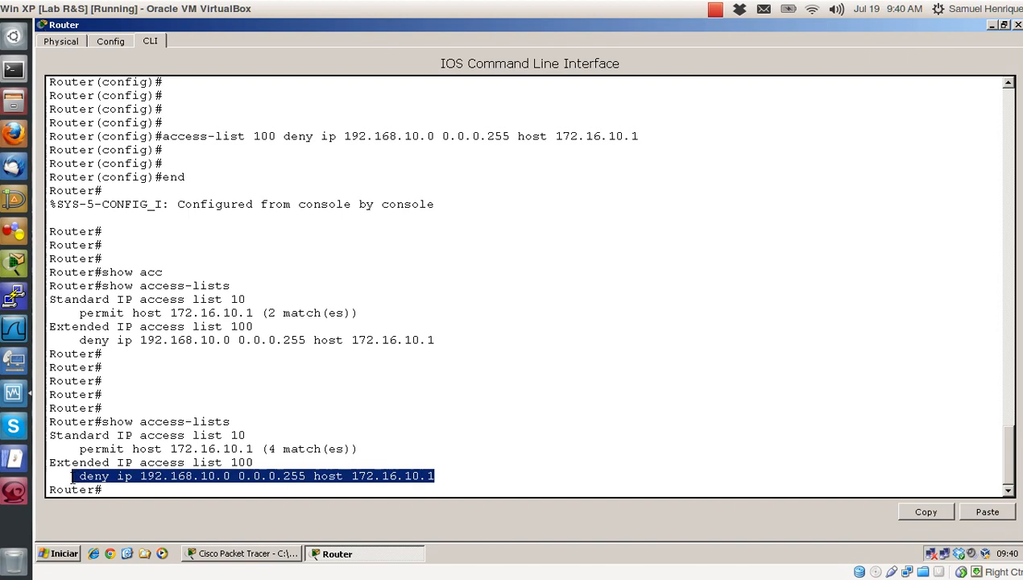
left_click(648, 332)
Add a permit ip any any rule to access list 100 in global configuration mode, and return to privileged mode
key("Return")
key("Return")
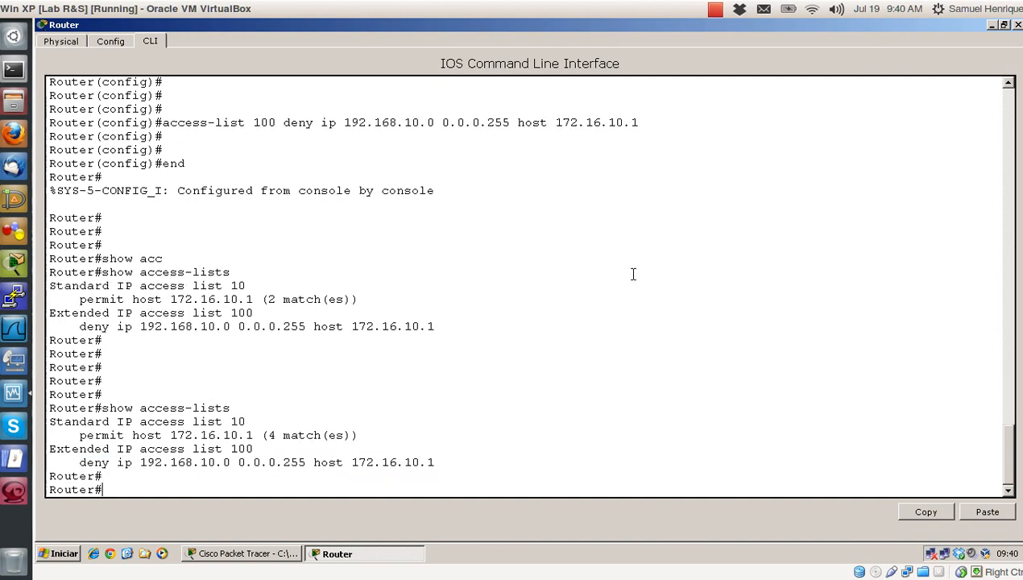
type("conf t")
key("Return")
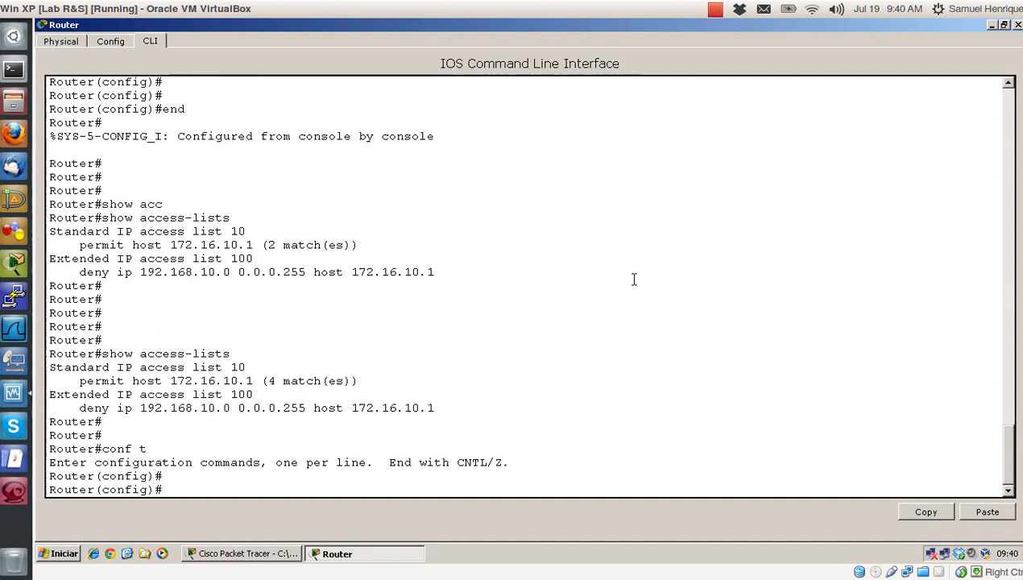
type("access-list 100")
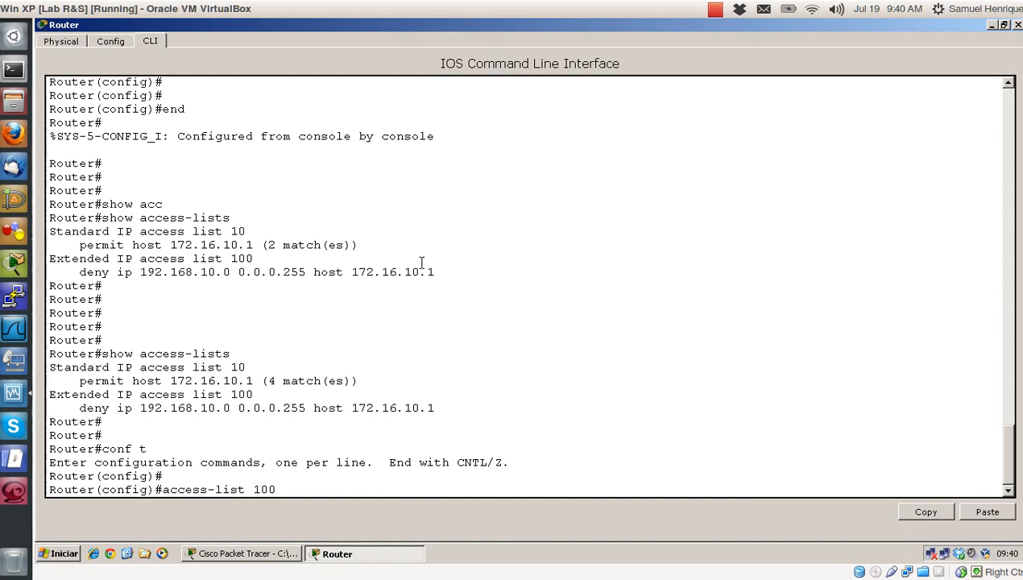
type("t ip any any")
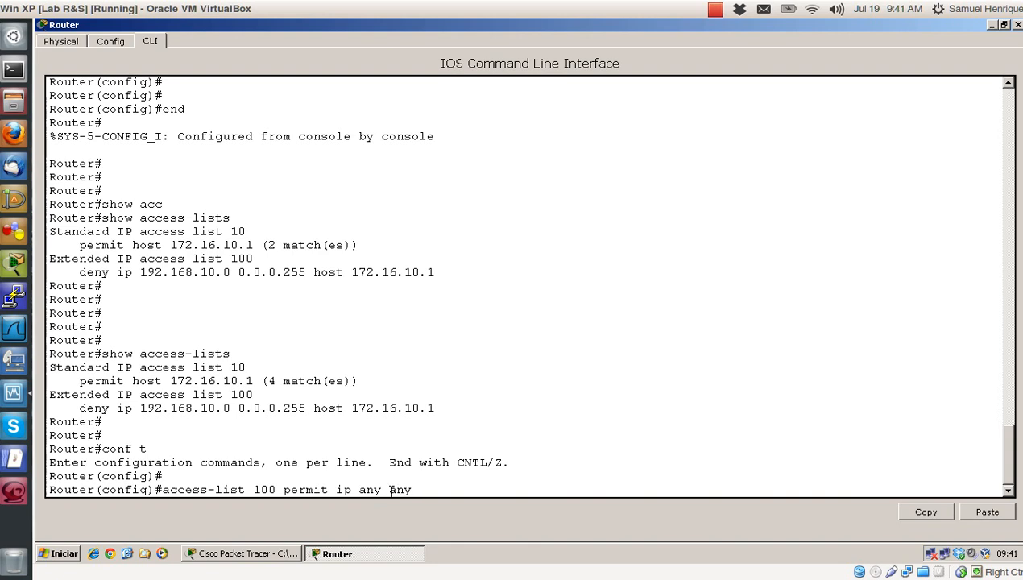
key("Return")
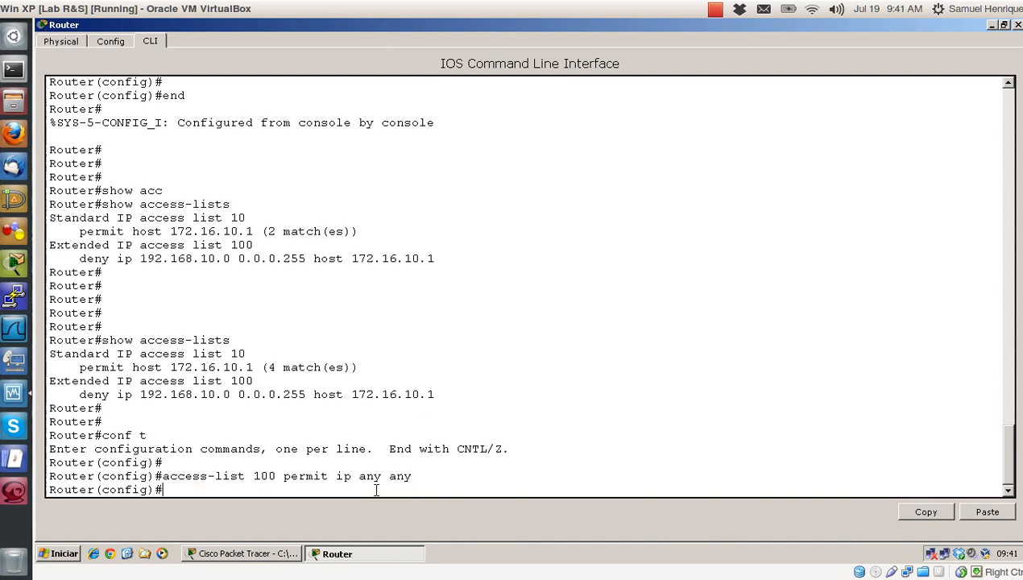
key("Return")
type("end")
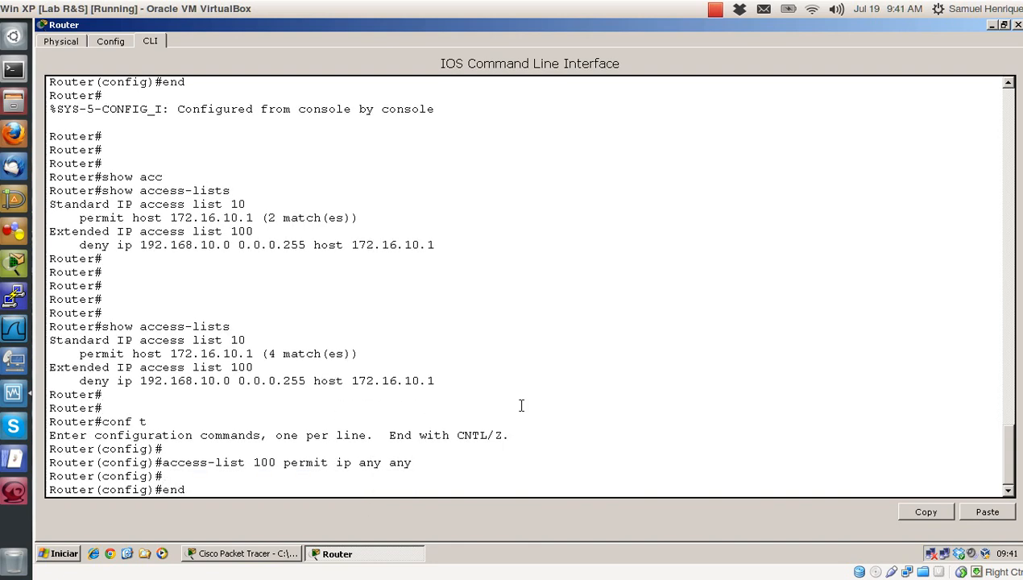
key("Return")
key("Return")
key("Return")
key("Return")
List the access lists again and review the order of the deny and permit rules in extended access list 100
type("show ac")
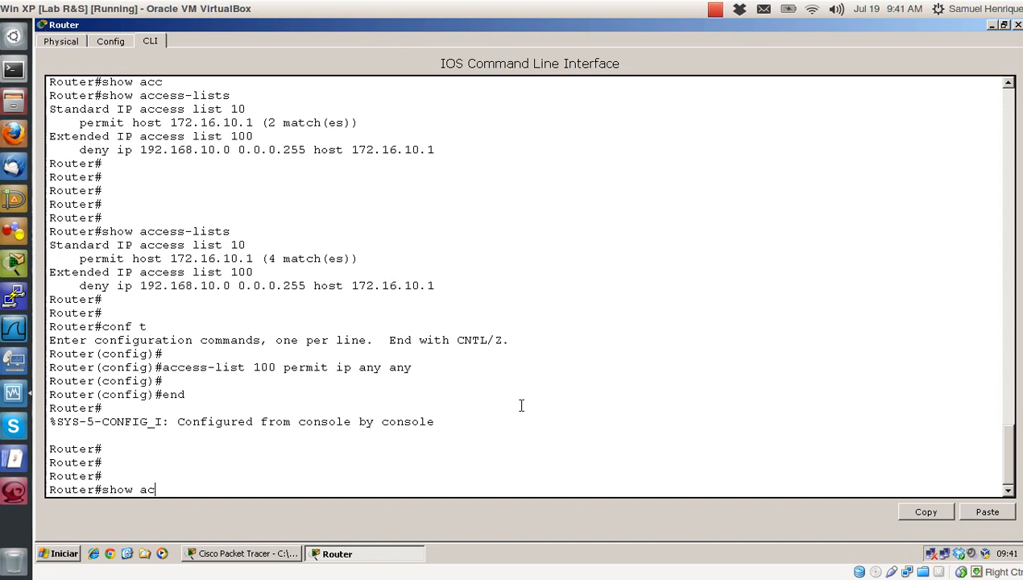
type("ce")
key("Tab")
key("Return")
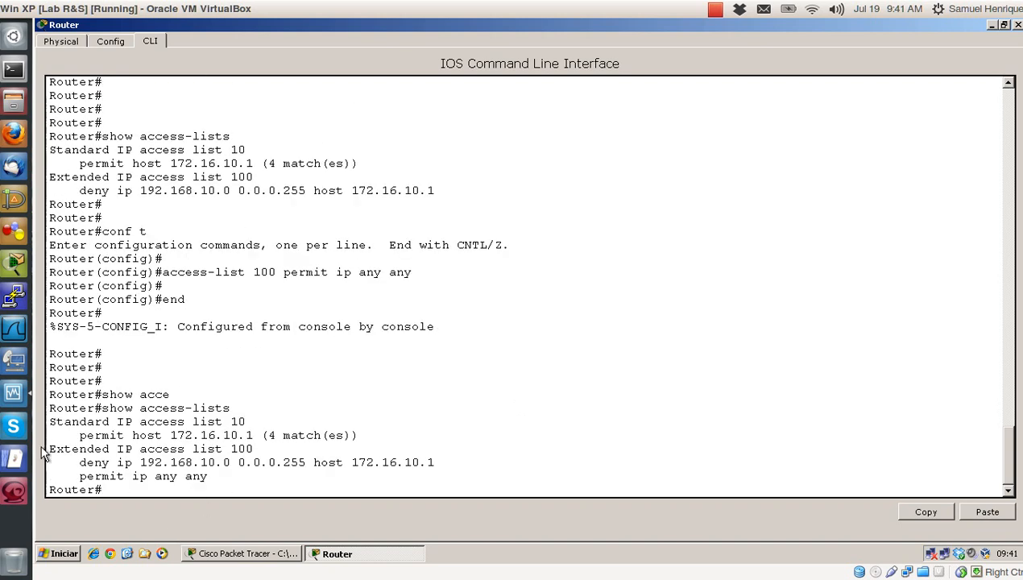
left_click_drag(51, 441, 283, 442)
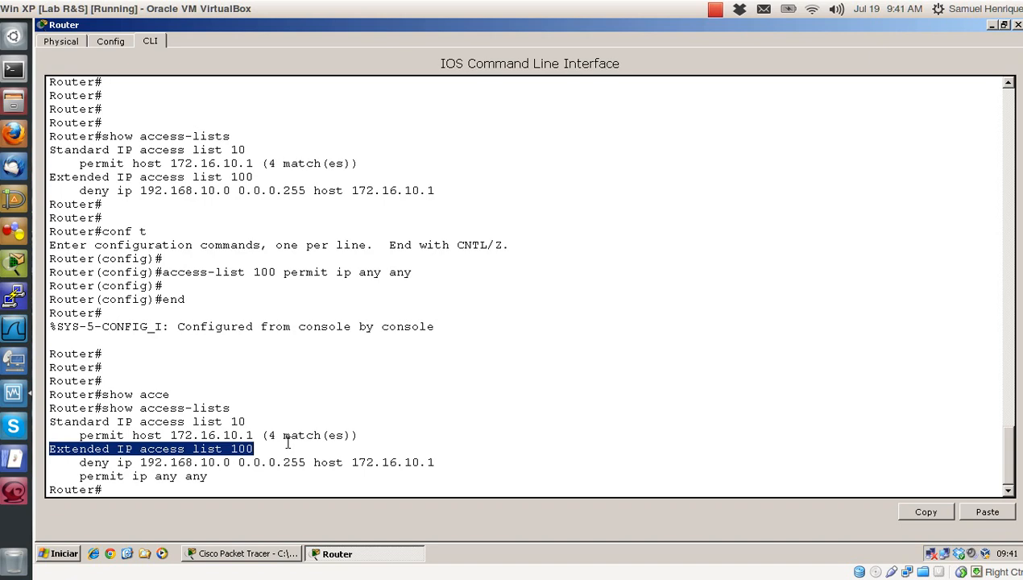
left_click_drag(218, 476, 218, 449)
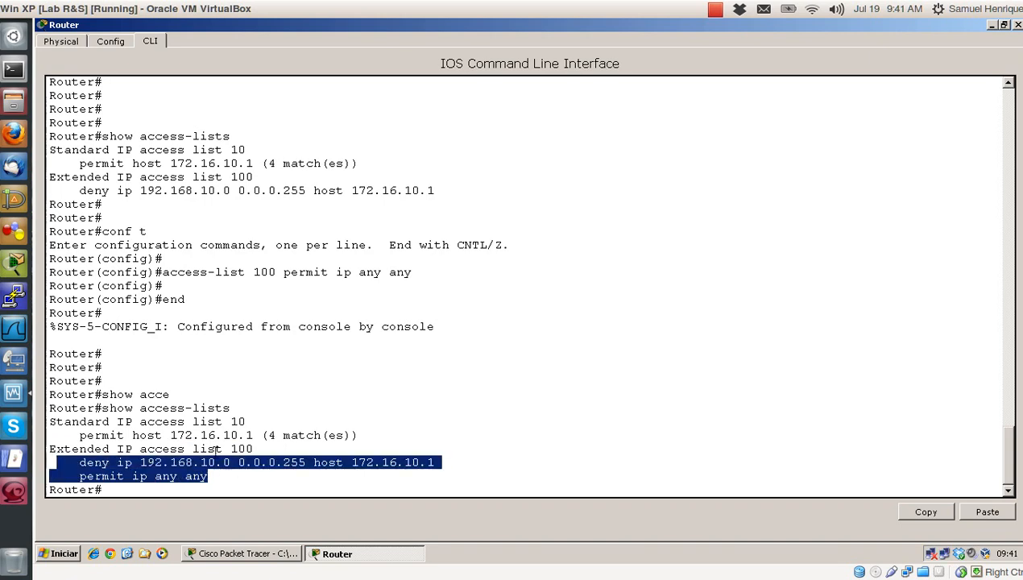
left_click(80, 463)
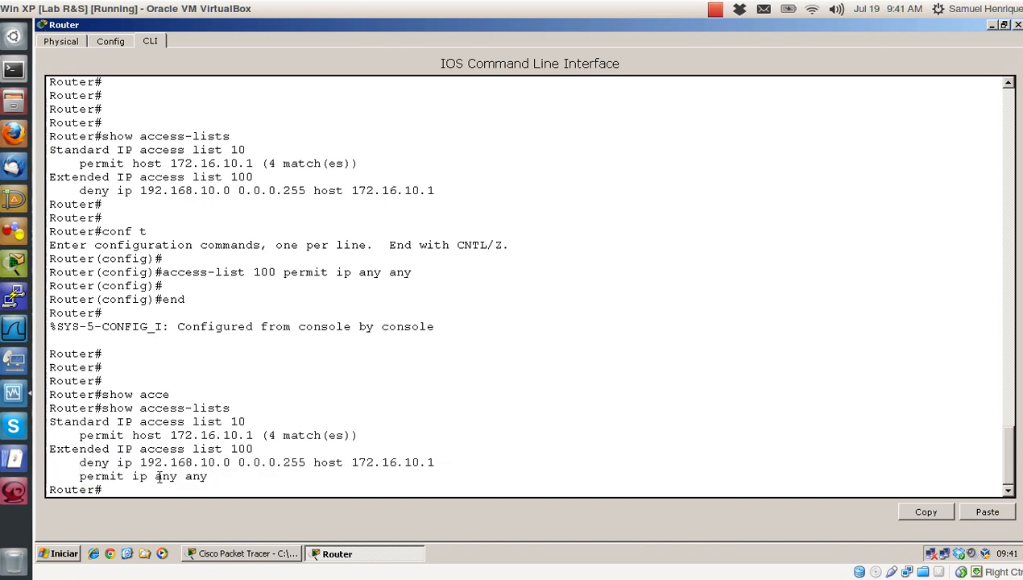
left_click_drag(210, 477, 72, 477)
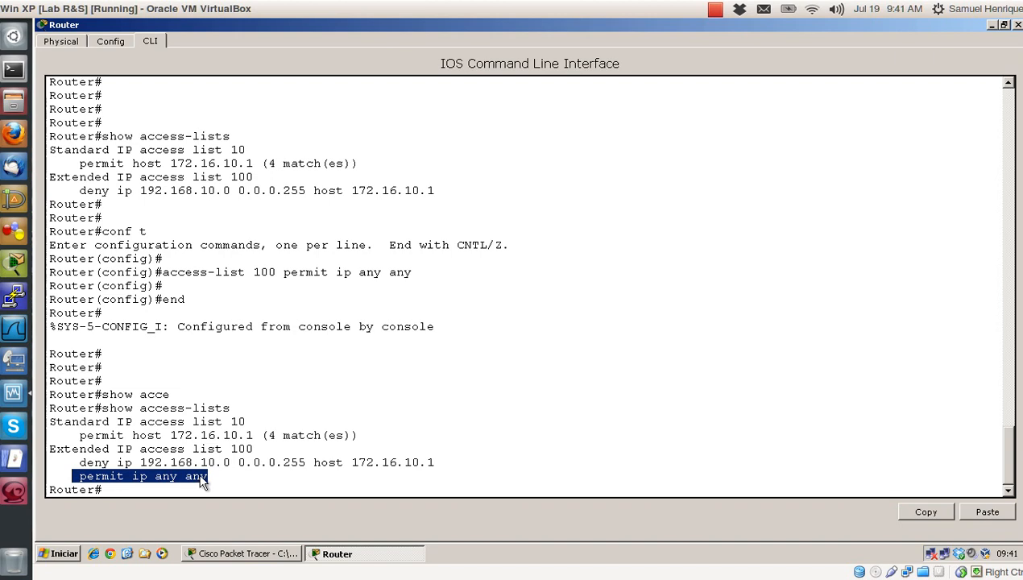
left_click_drag(71, 465, 439, 464)
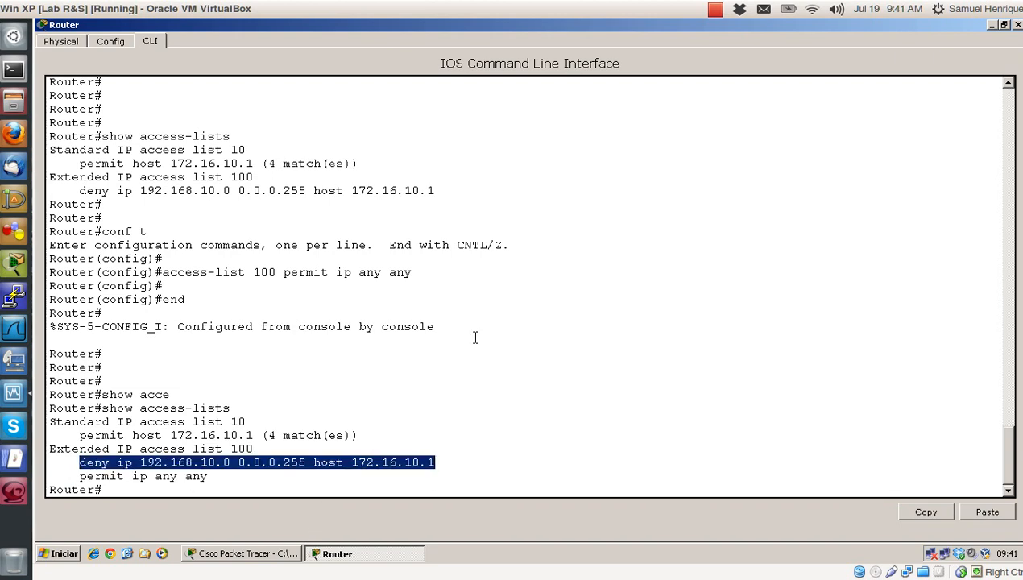
key("Return")
key("Return")
key("Return")
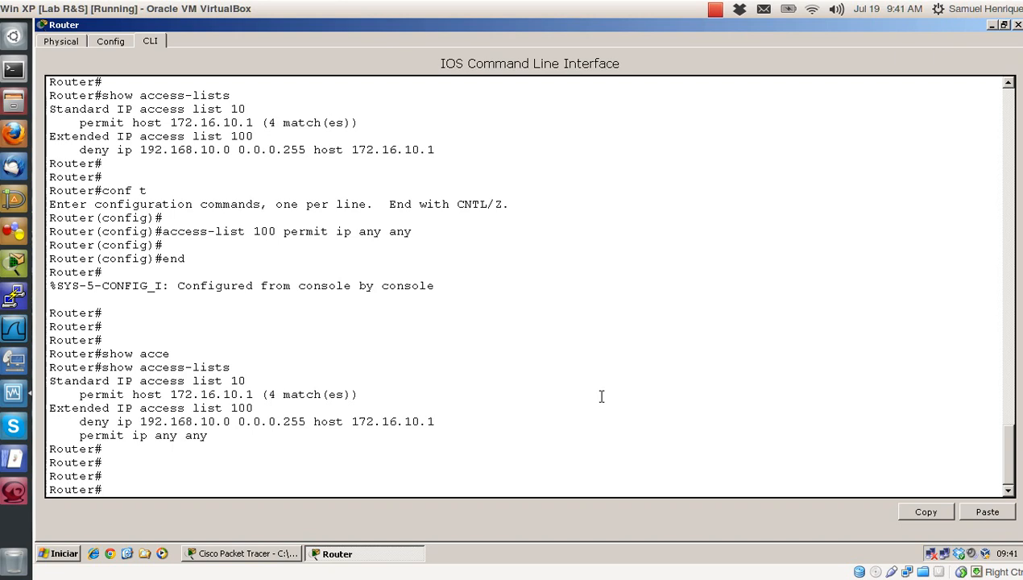
Minimize the router's window and check the port labels on the router's links to both switches in the topology
left_click(991, 26)
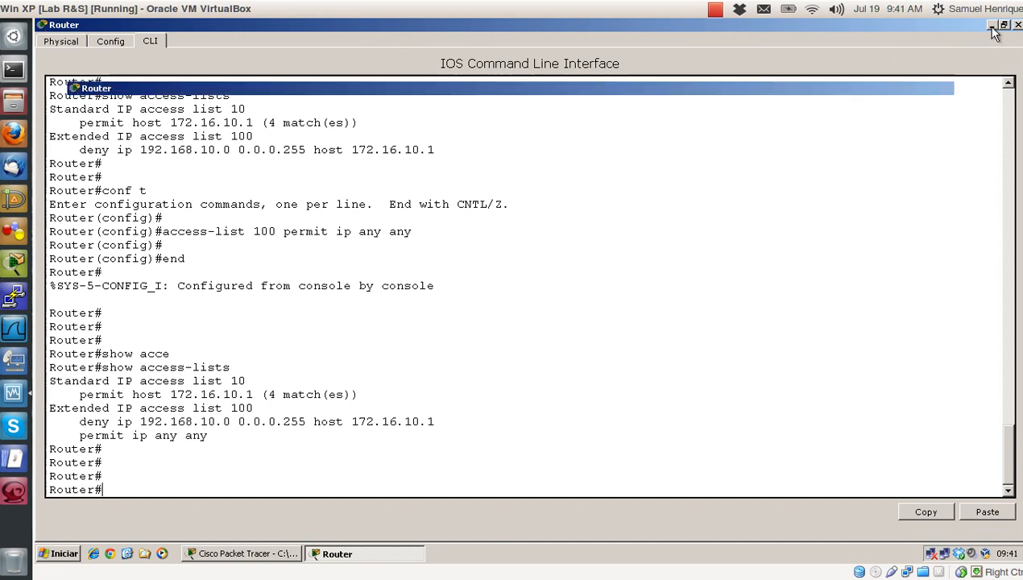
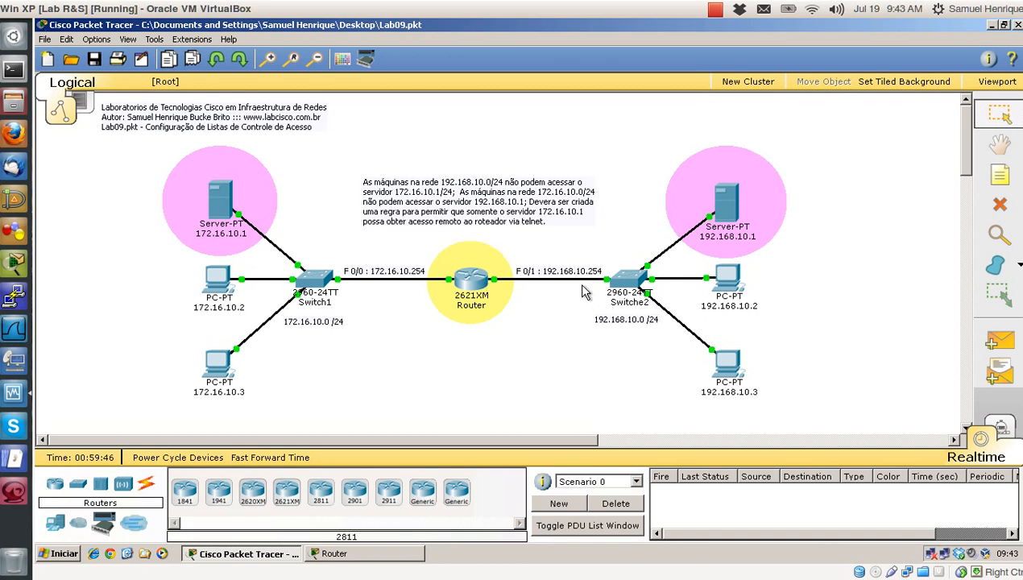
mouse_move(419, 282)
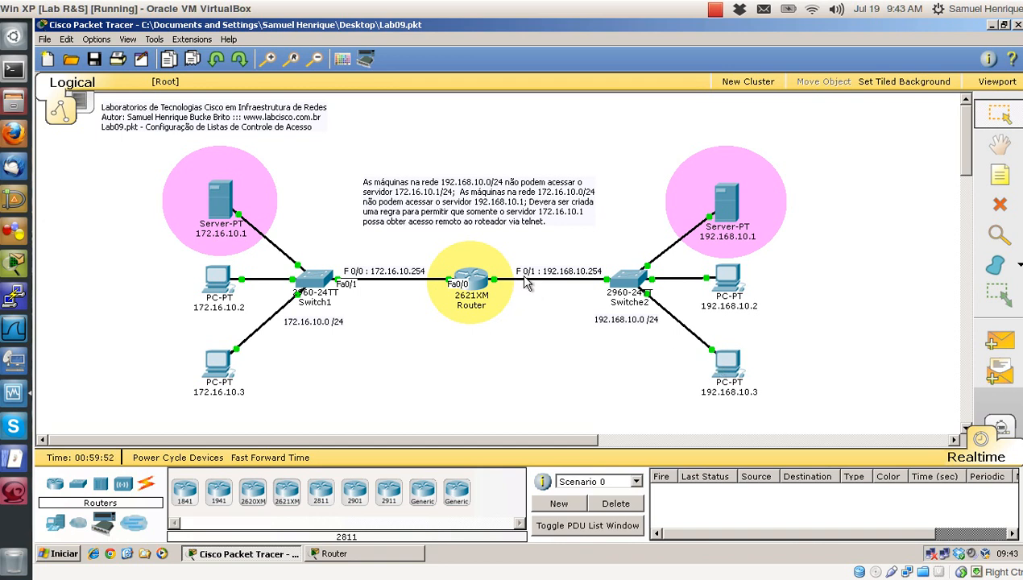
mouse_move(522, 284)
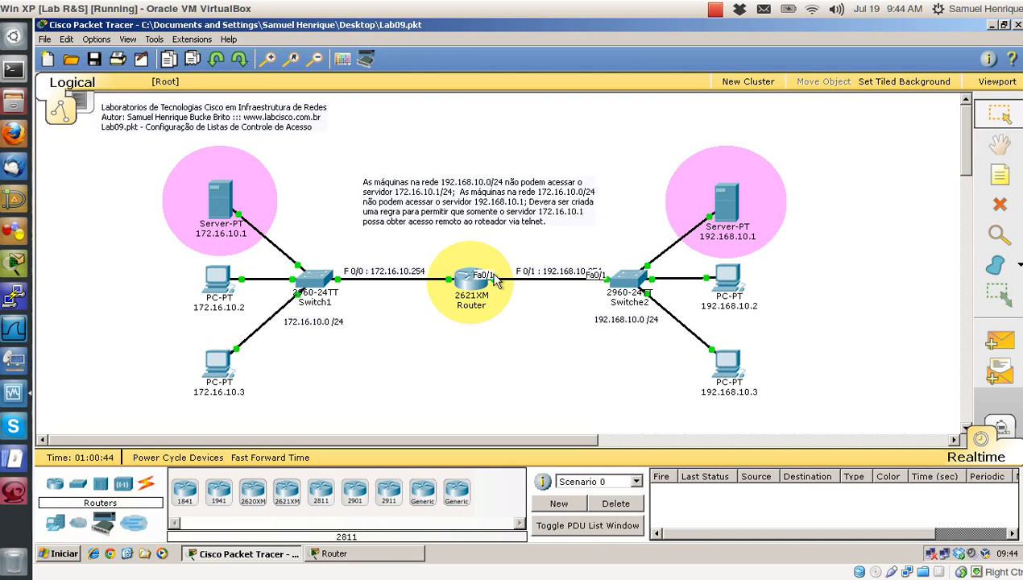
Reopen the router's command line and enter interface configuration mode for f0/1
left_click(332, 559)
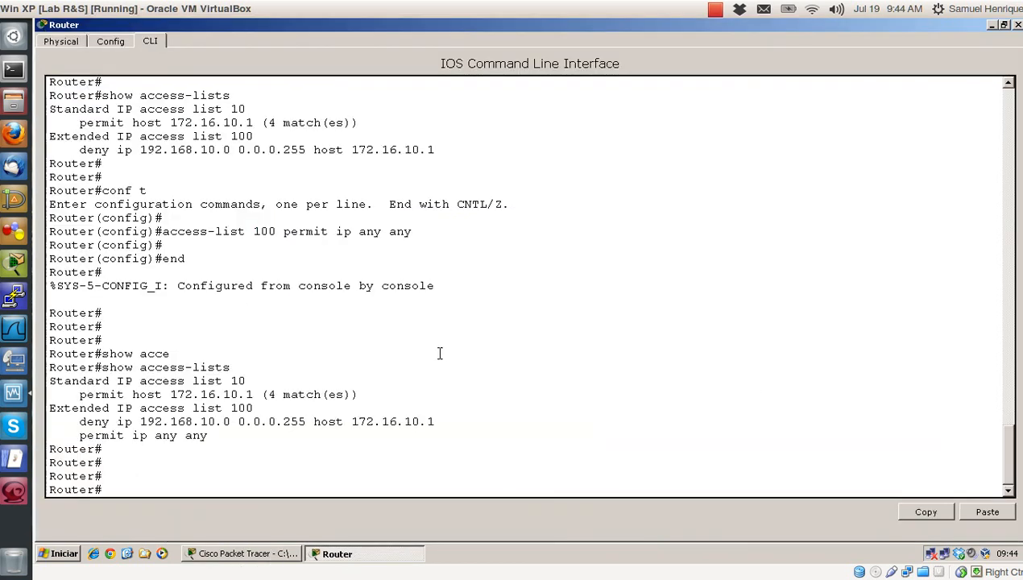
key("Return")
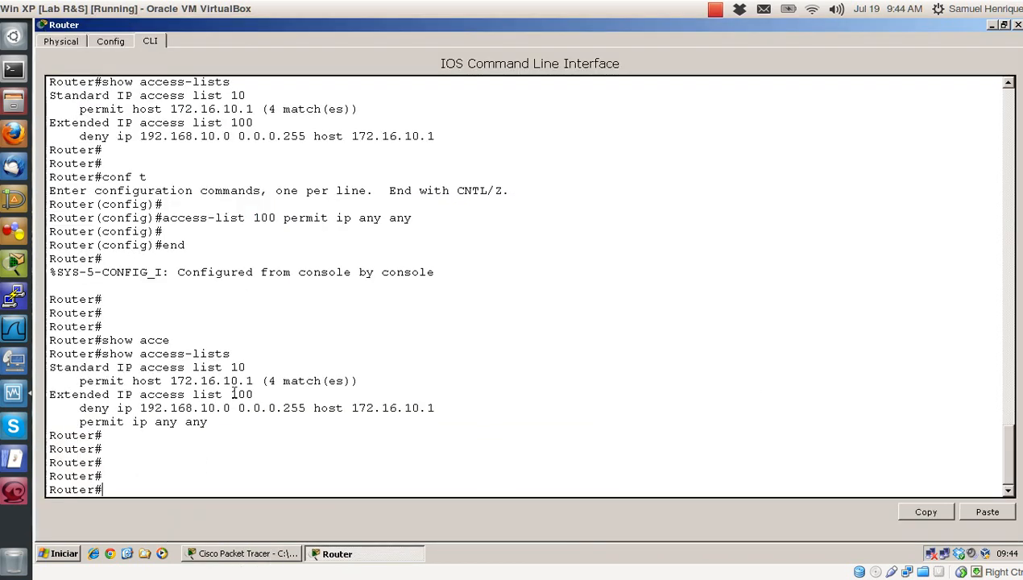
type("conf t")
key("Return")
key("Return")
type("int f0")
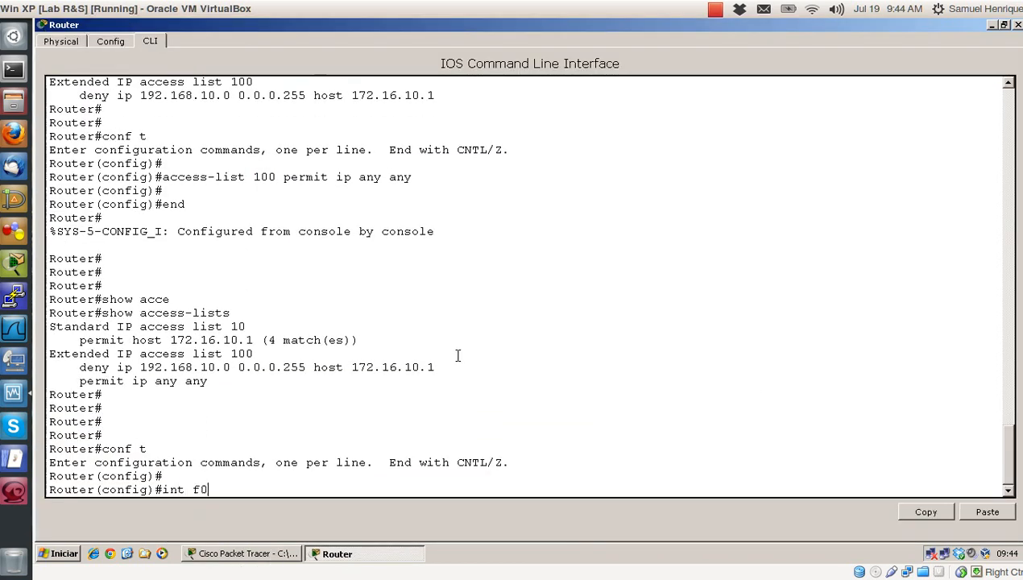
type("/1")
key("Return")
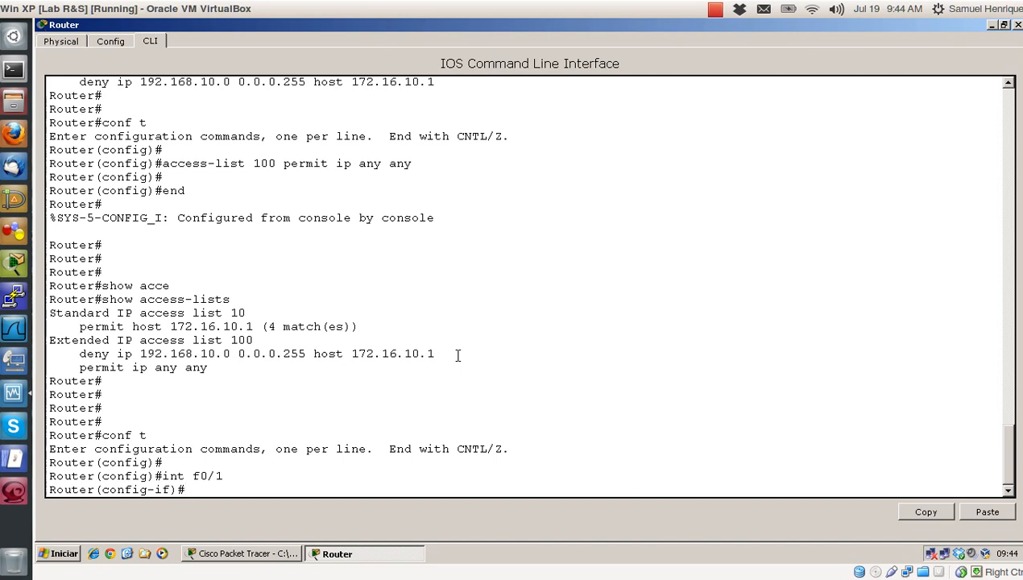
Apply access list 100 to interface f0/1 in the inbound direction with ip access-group 100 in
type("ip acce")
type("ss-frout")
key("BackSpace")
key("BackSpace")
key("BackSpace")
key("BackSpace")
key("BackSpace")
type("group")
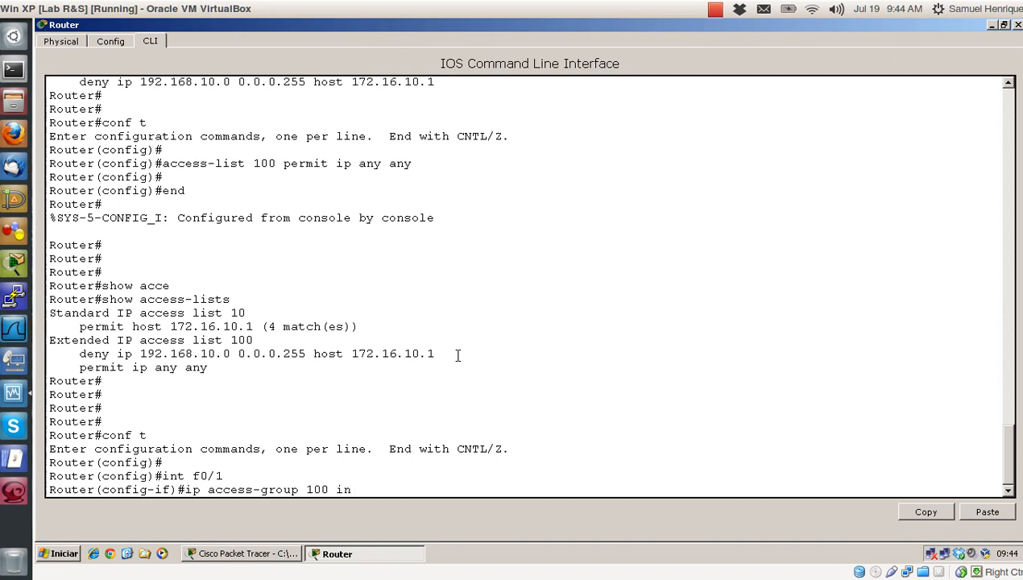
type(" 100 in")
key("Return")
key("Return")
key("Return")
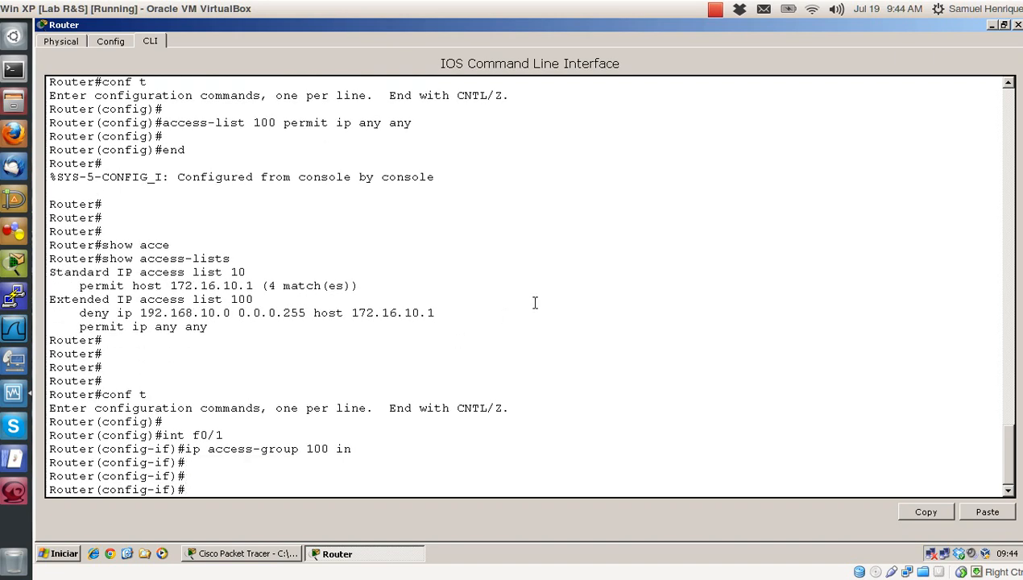
Exit configuration mode and review the commands that bind access list 100 to interface f0/1
type("end")
key("Return")
key("Return")
key("Return")
key("Return")
key("Return")
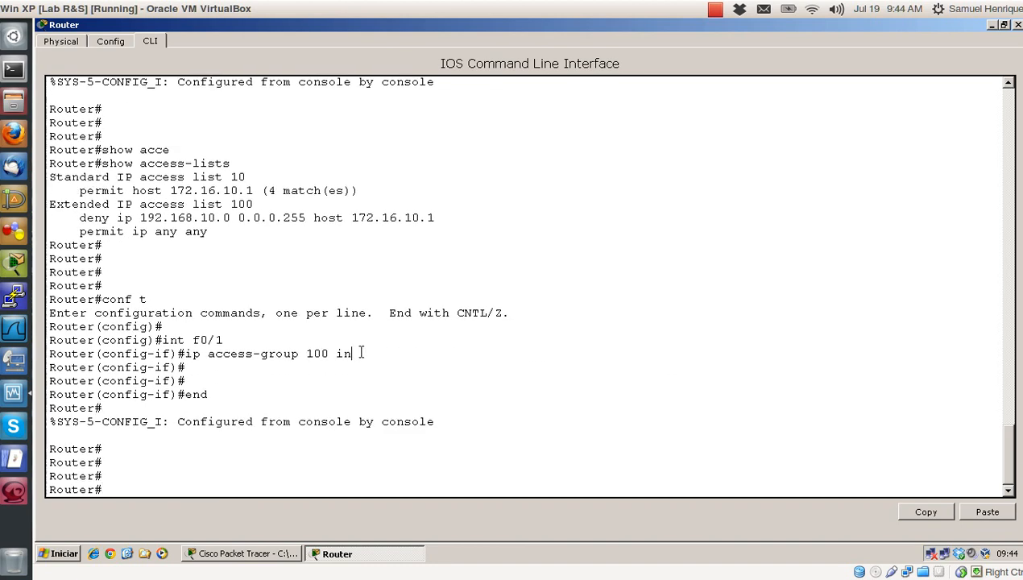
left_click_drag(361, 352, 50, 340)
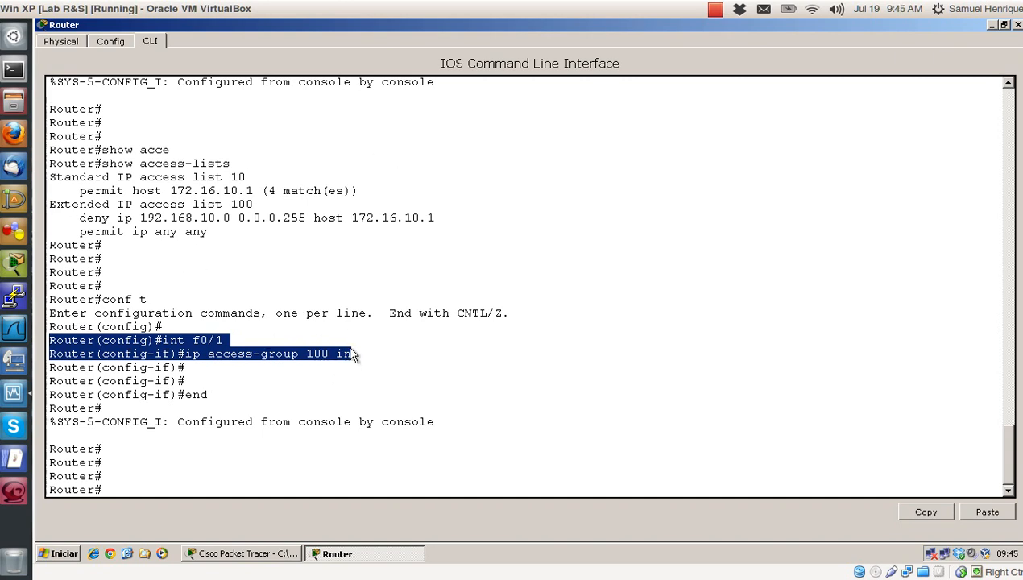
Review the deny and permit entries of access list 100 and the interface it is applied to
left_click(322, 465)
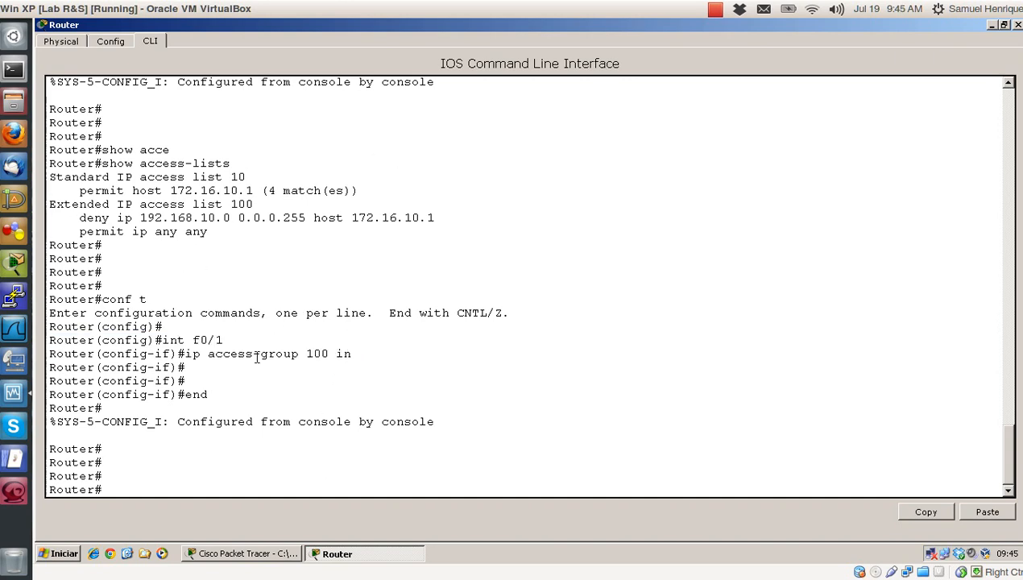
left_click_drag(52, 216, 242, 232)
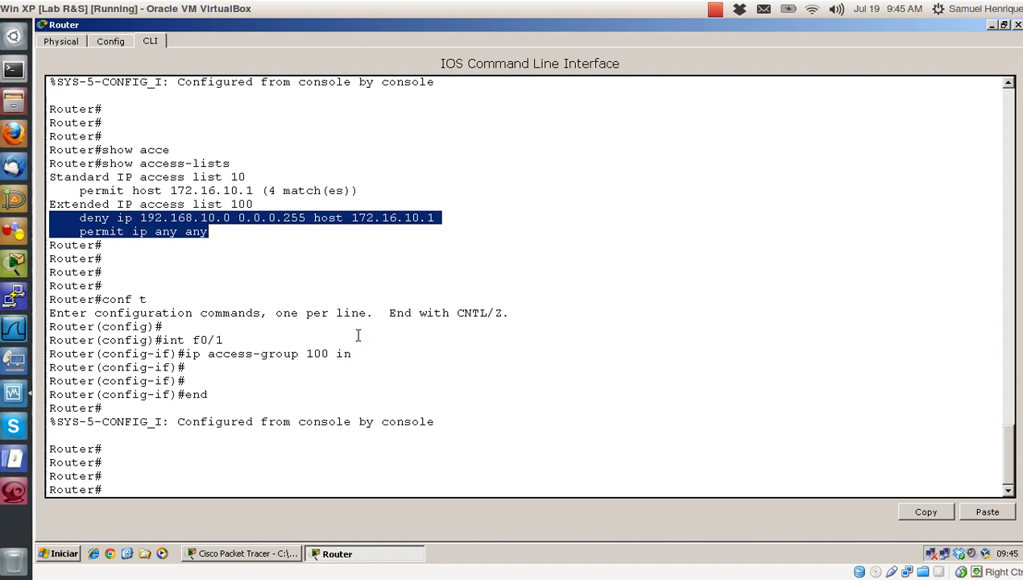
left_click_drag(194, 343, 224, 343)
left_click(279, 400)
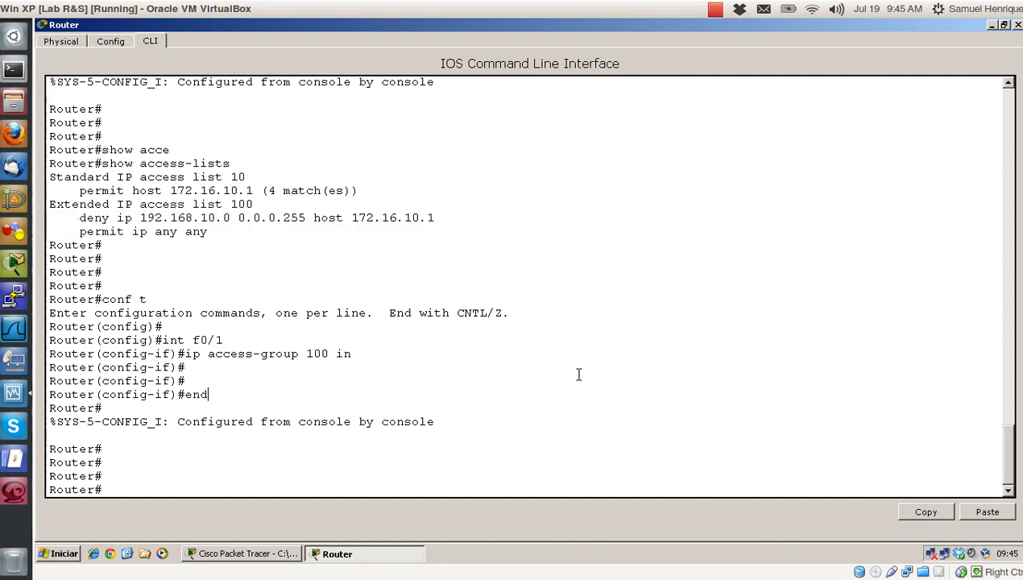
Display the running configuration and check the access-group line under interface FastEthernet0/1
type("show run")
key("Return")
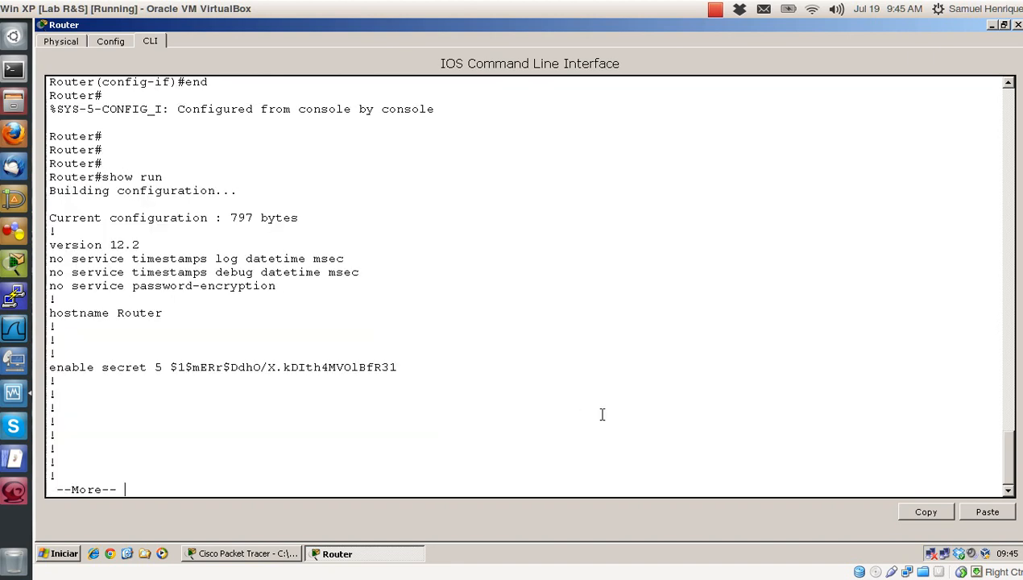
key("space")
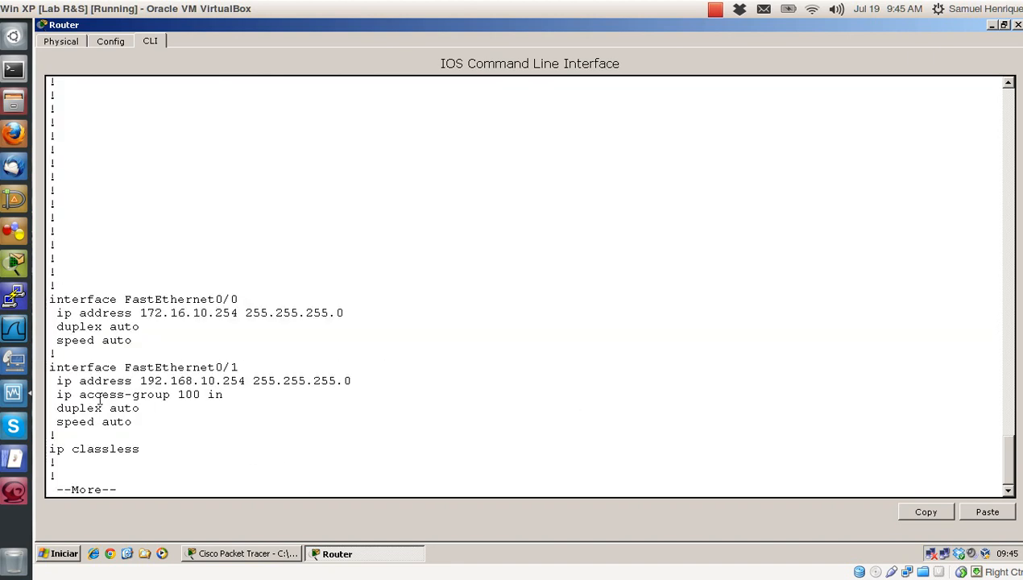
left_click_drag(225, 395, 54, 395)
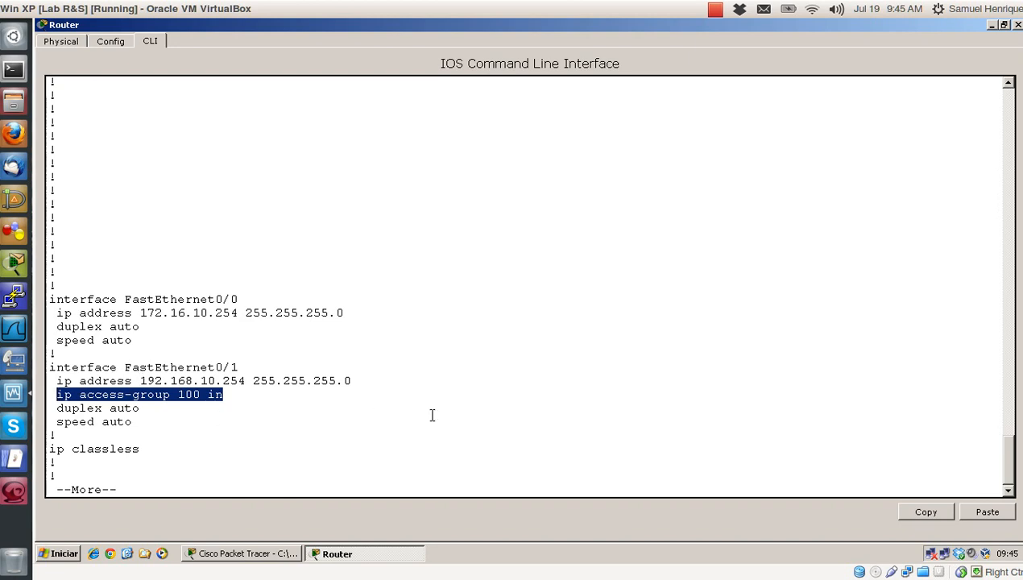
Check the access list 100 entries in the running configuration, page through to its end and close the router's window
key("space")
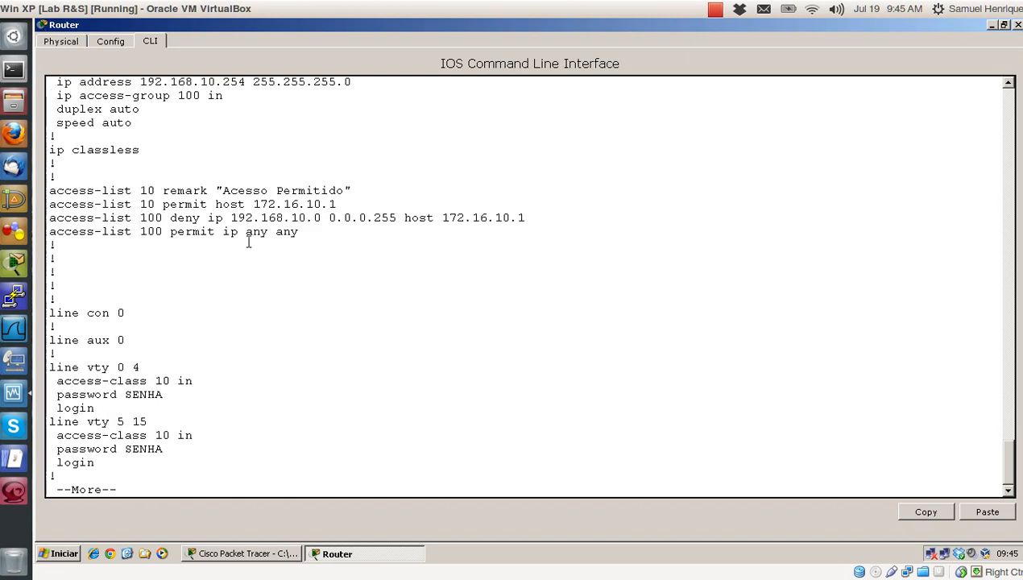
left_click_drag(298, 234, 36, 220)
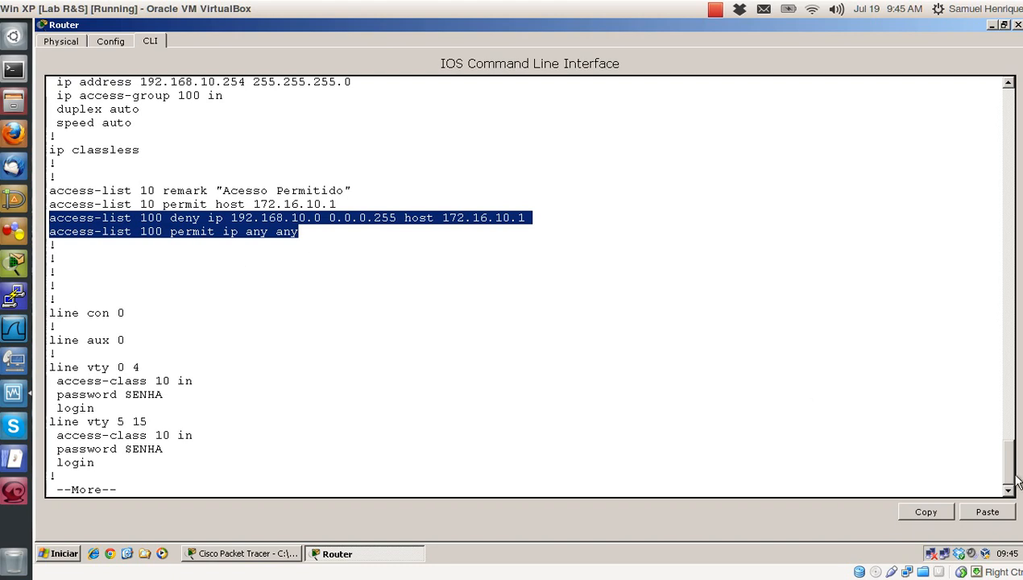
left_click_drag(1009, 475, 1013, 457)
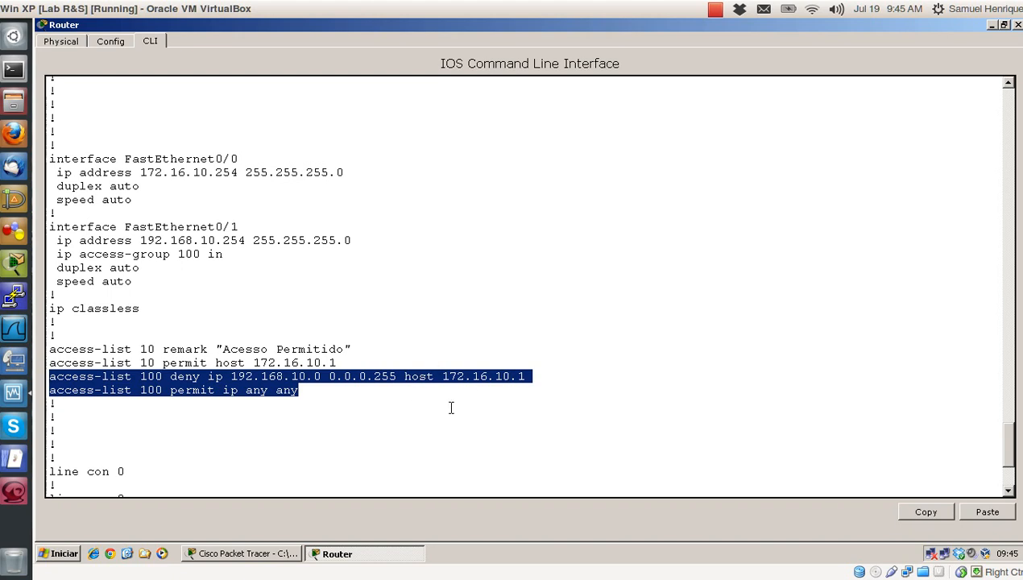
key("space")
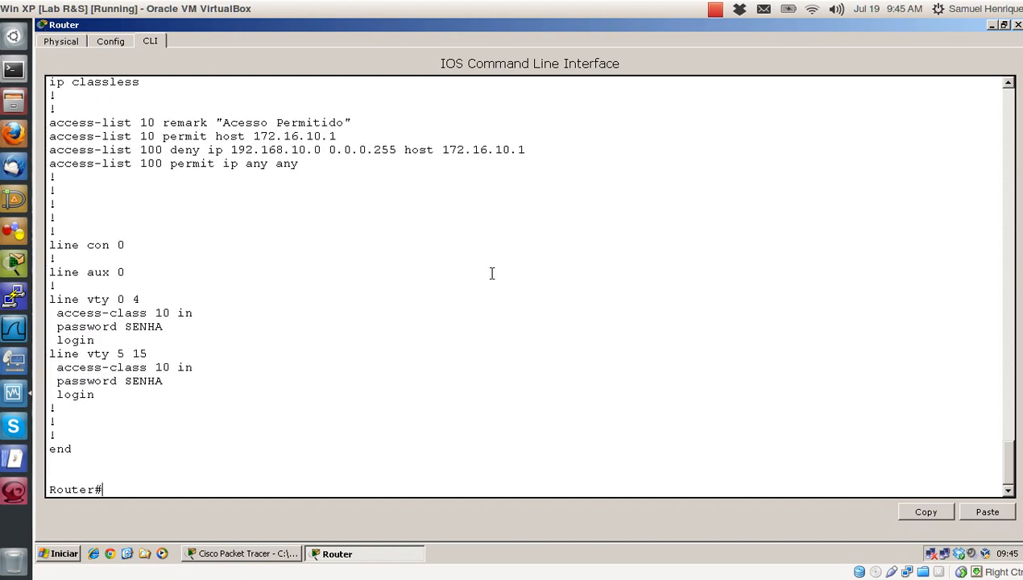
key("Return")
key("Return")
key("Return")
left_click(1016, 25)
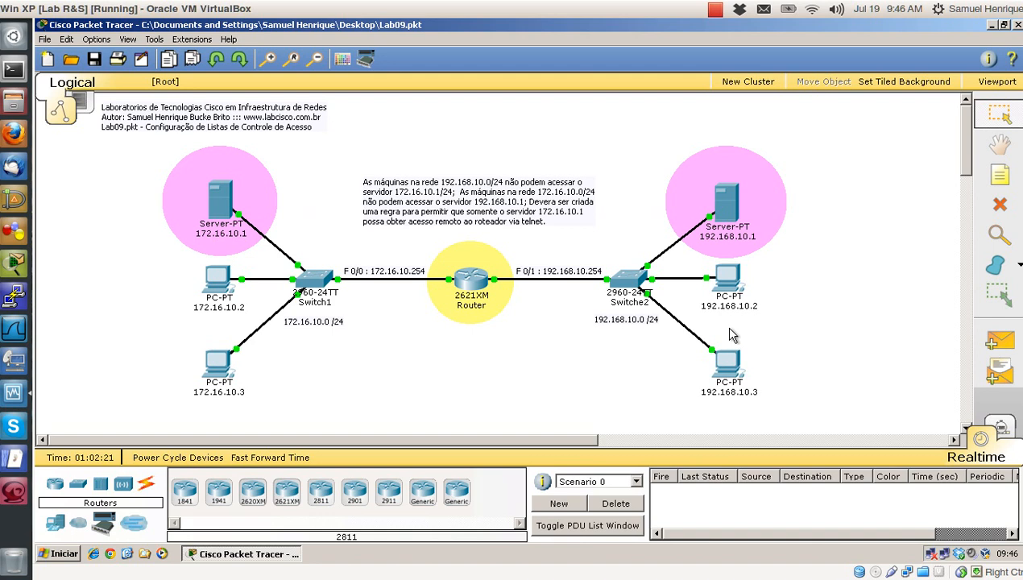
Ping server 172.16.10.1 from the command prompt of PC 172.16.10.2, and close that PC's window
left_click(216, 279)
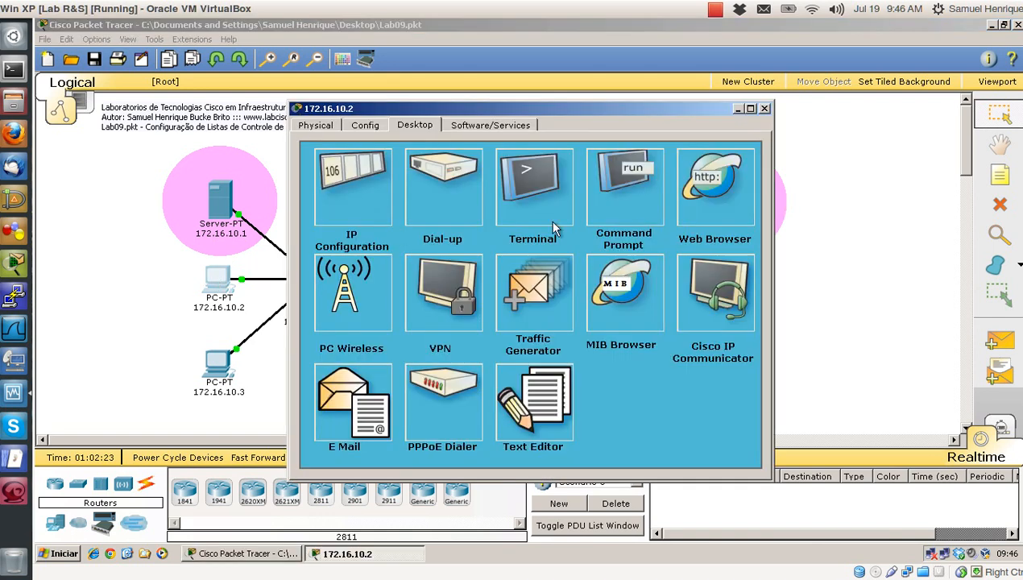
left_click(629, 193)
key("Return")
key("Return")
type("ping 17")
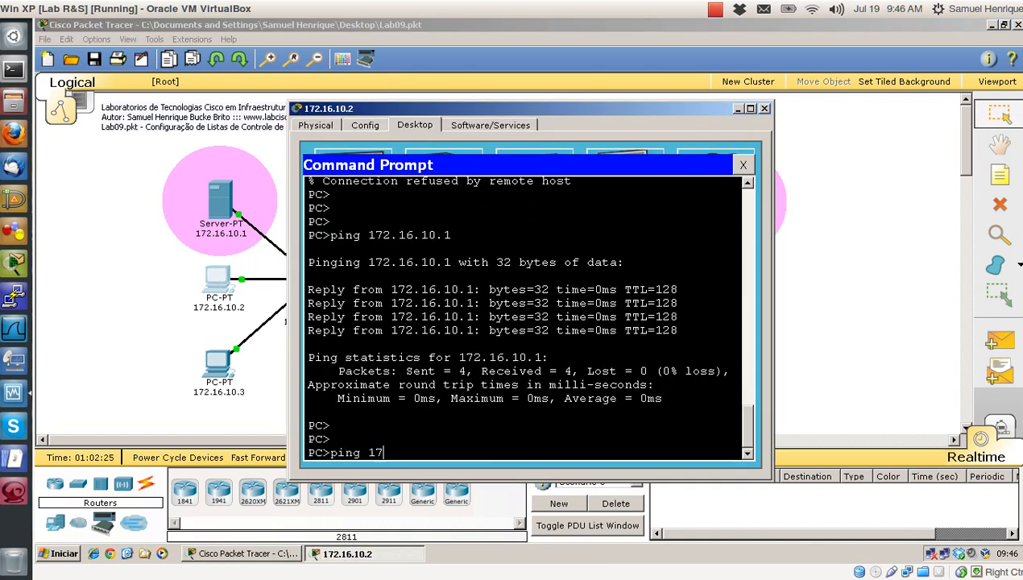
type("2.16.10.1")
key("Return")
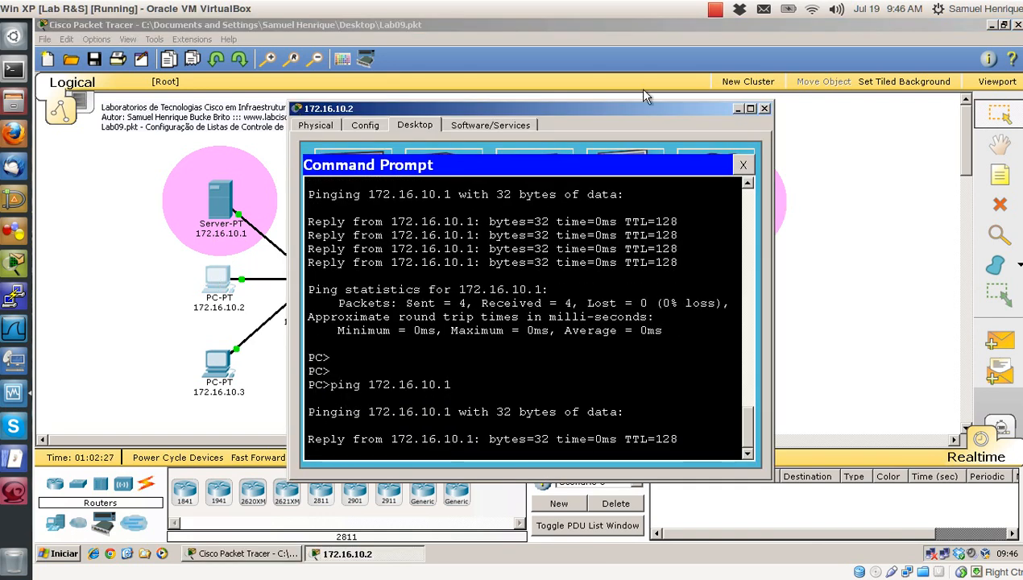
left_click(766, 109)
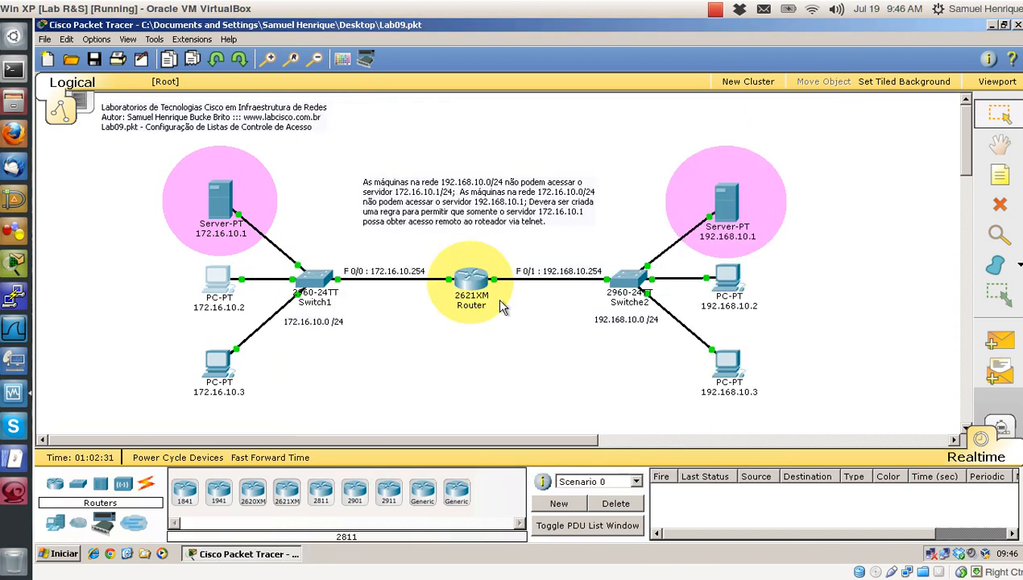
Reopen the router's command line, list its access lists with show access-lists and maximize the window
left_click(407, 240)
key("Return")
key("Return")
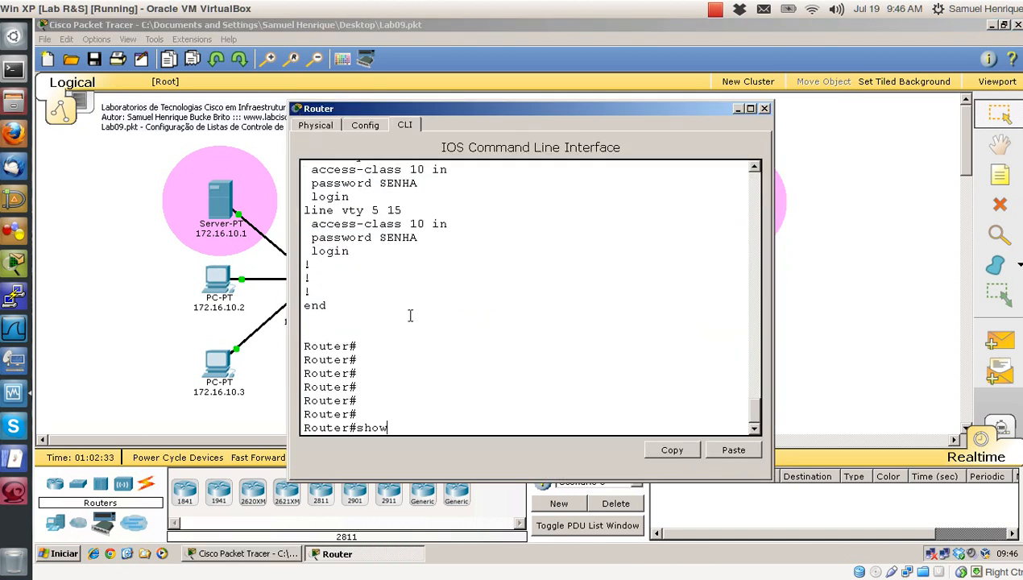
type("show acc")
key("Tab")
key("Return")
key("Return")
key("Return")
key("Return")
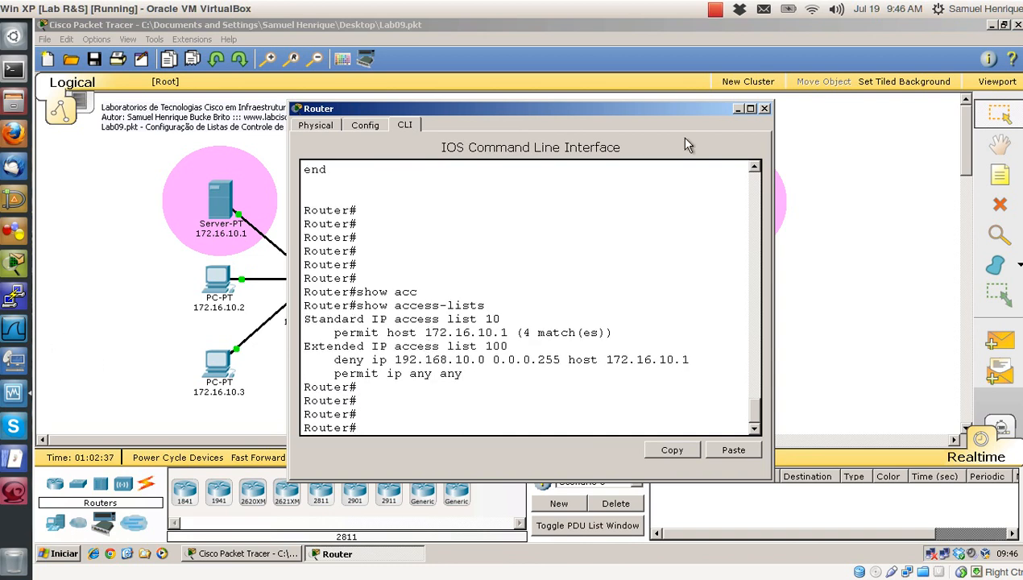
left_click(749, 108)
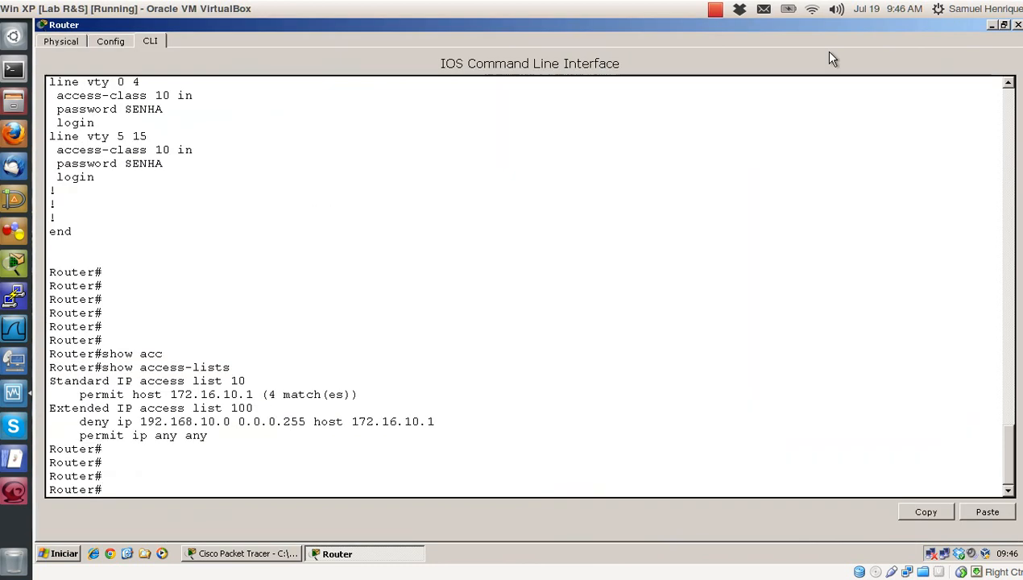
Ping server 172.16.10.1 from the command prompt of PC 172.16.10.3, and close that PC's window
left_click(250, 555)
left_click(226, 367)
left_click(622, 189)
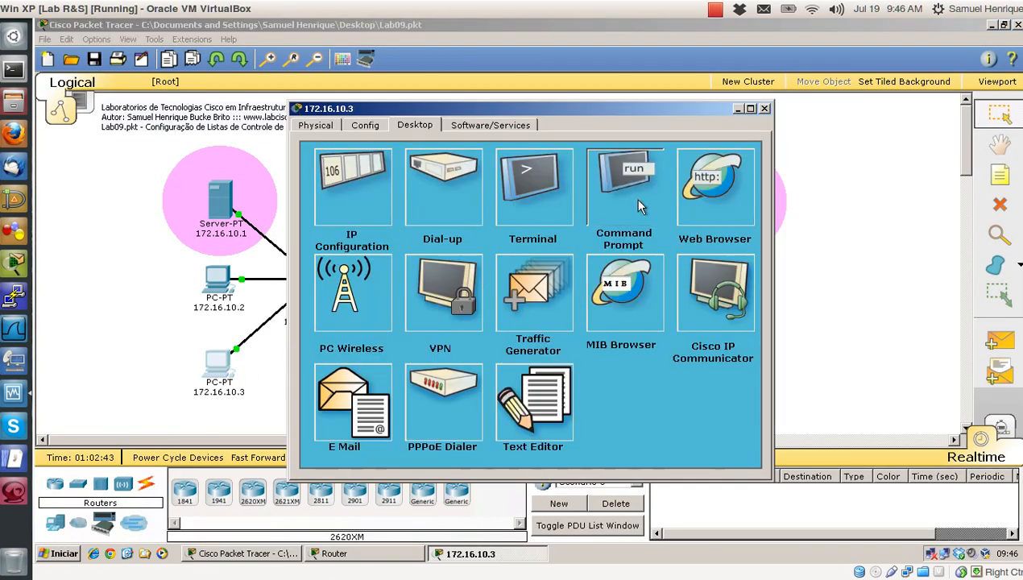
key("Return")
key("Return")
key("Return")
key("Return")
key("Return")
key("Return")
key("Return")
key("Return")
key("Return")
key("Return")
key("Return")
key("Return")
key("Return")
key("Return")
key("Return")
key("Return")
key("Return")
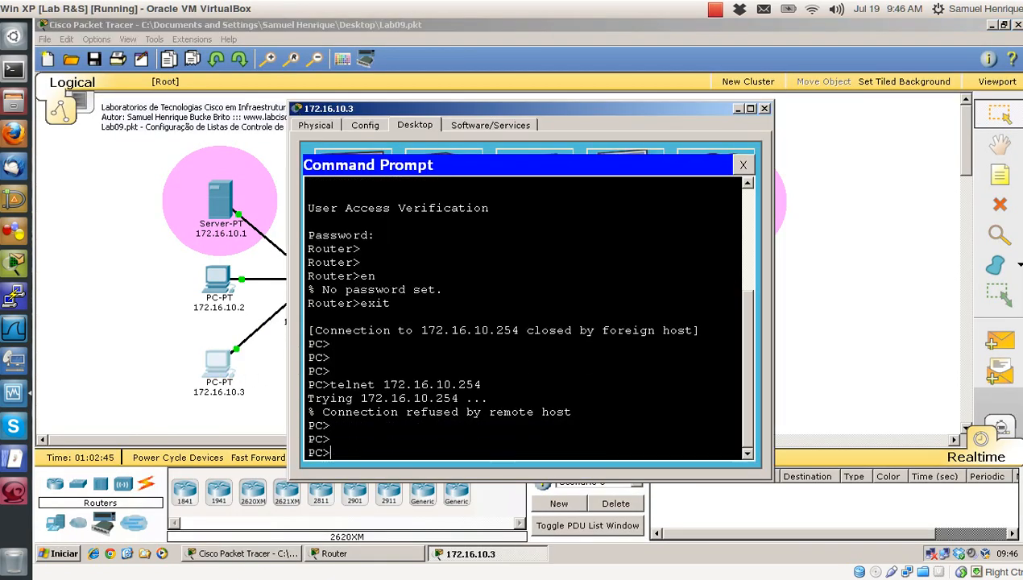
type("ping 172.1")
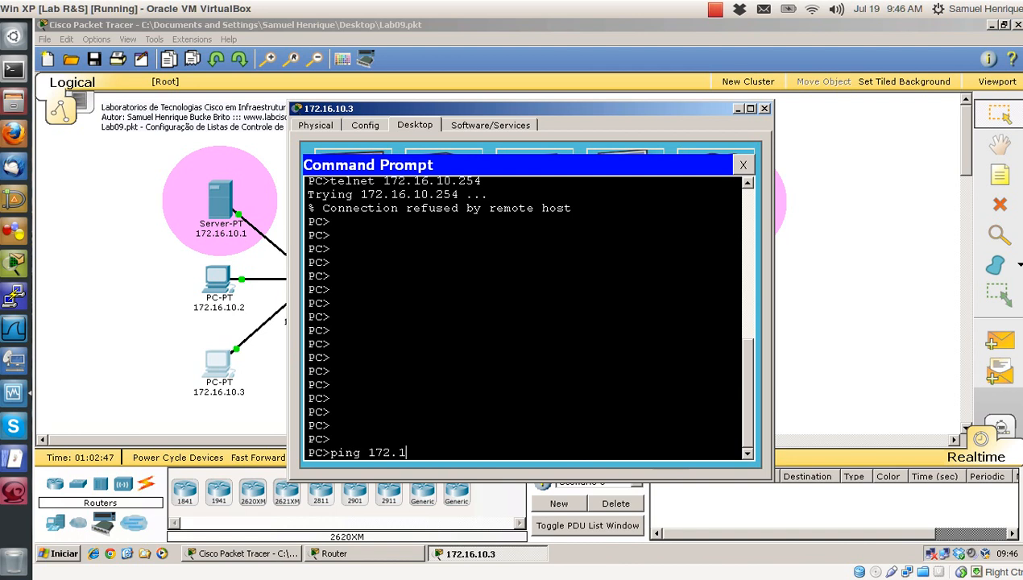
type("6.10.1")
key("Return")
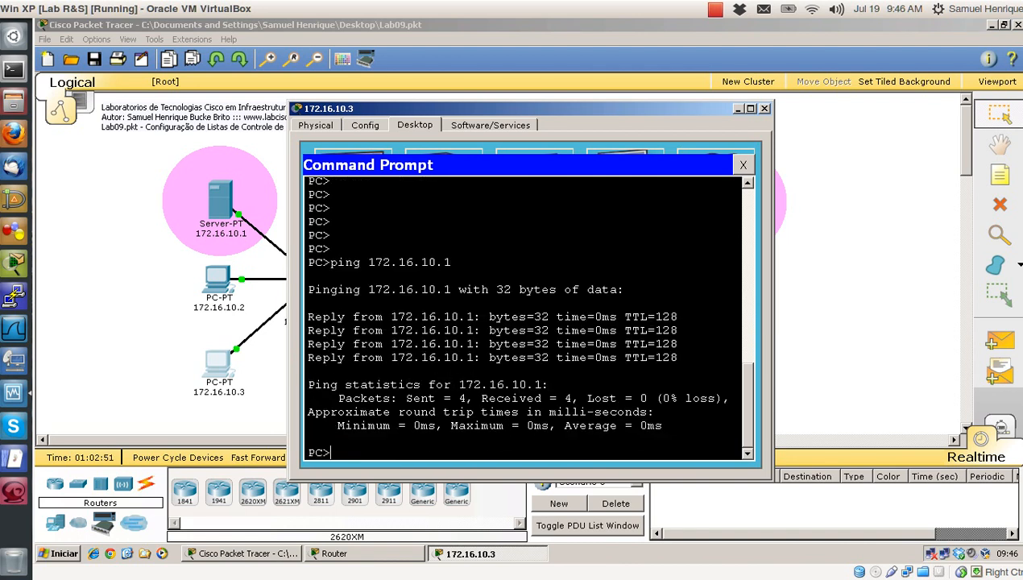
left_click(764, 108)
Return to the router's command line, examine the permit ip any any entry of access list 100 and minimize the window
left_click(369, 556)
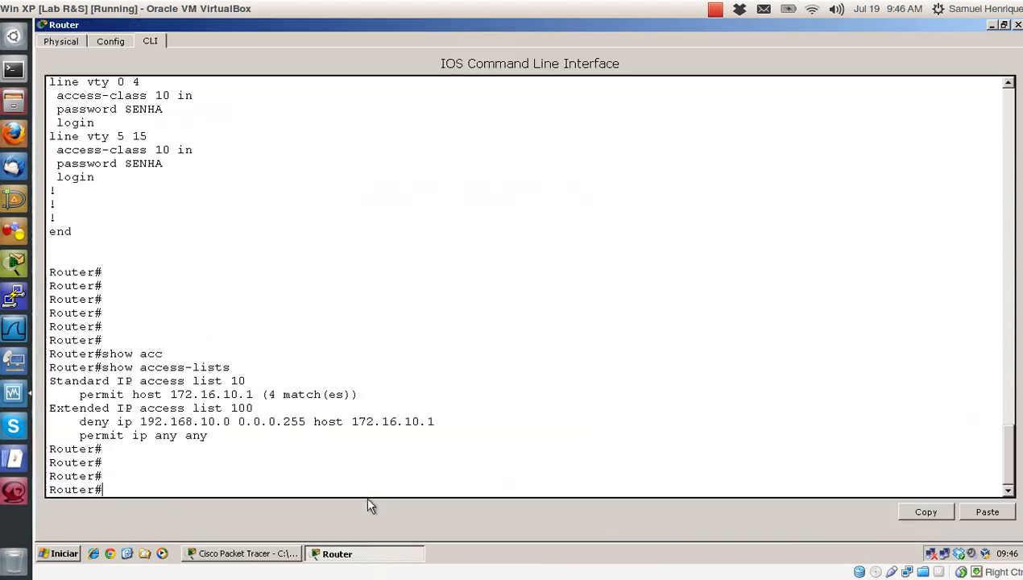
left_click_drag(75, 435, 200, 433)
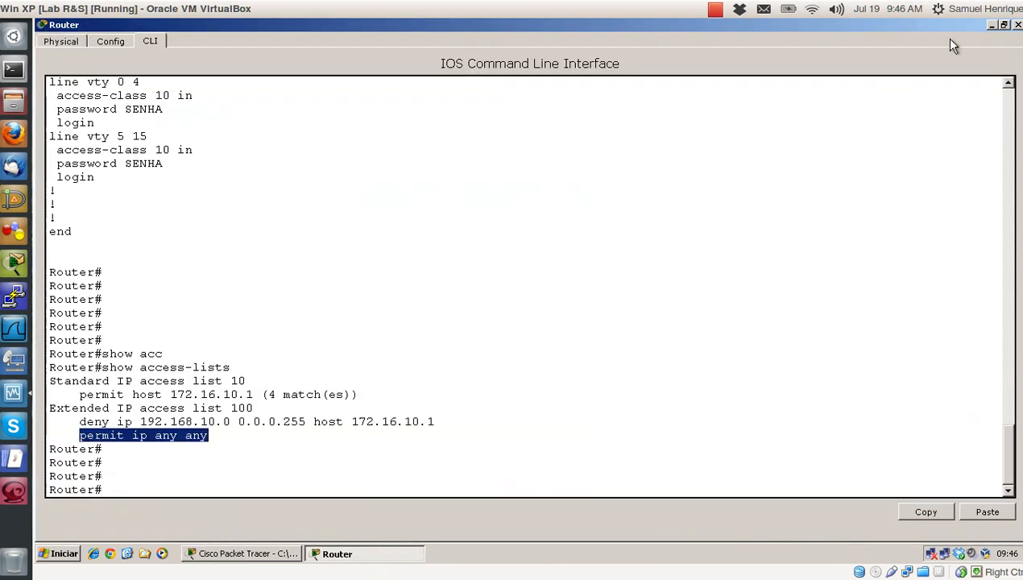
left_click(992, 27)
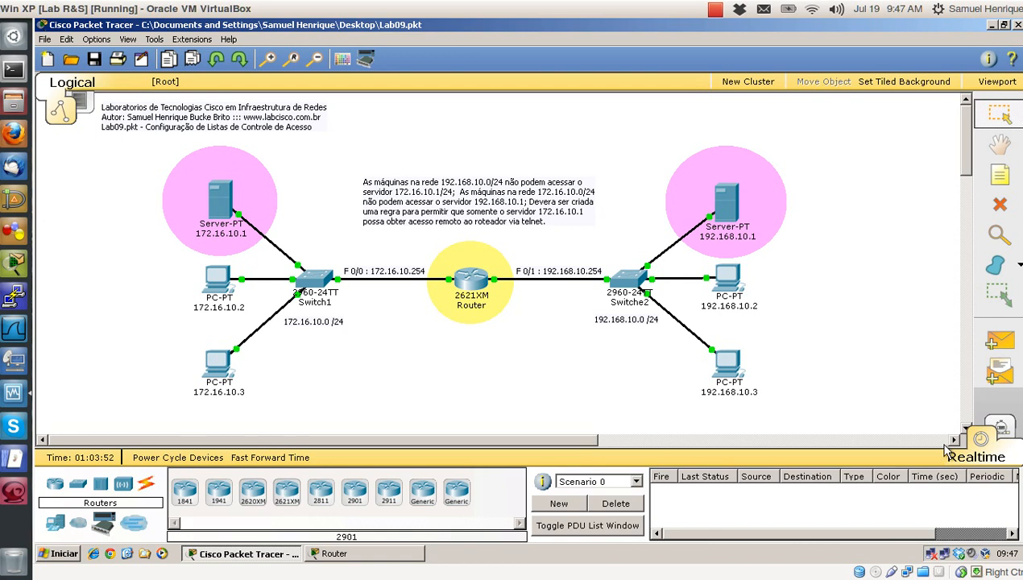
In Simulation mode with the event filters cleared, add a simple PDU from PC 172.16.10.3 to server 172.16.10.1
left_click(999, 341)
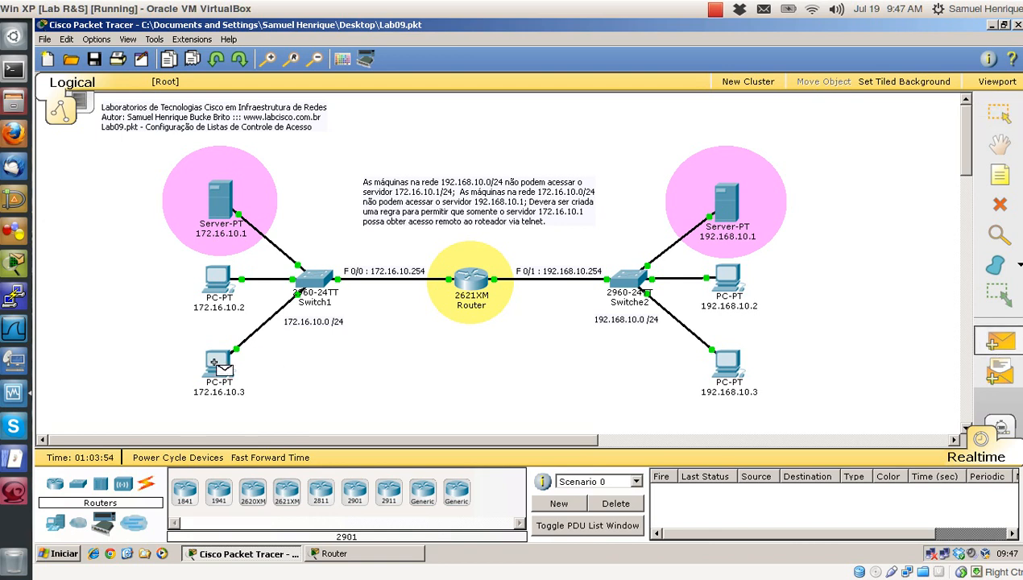
left_click(999, 427)
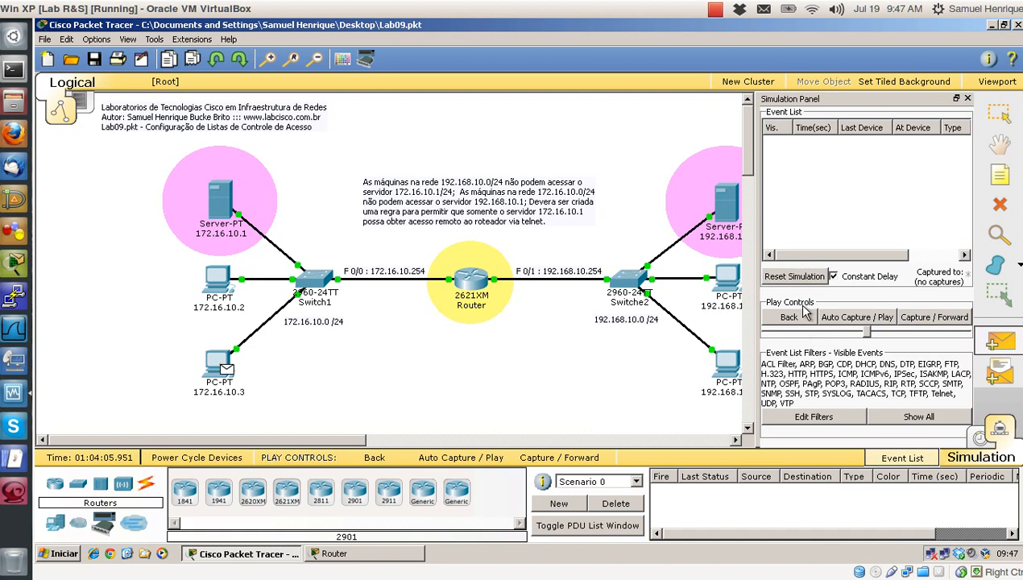
left_click(827, 416)
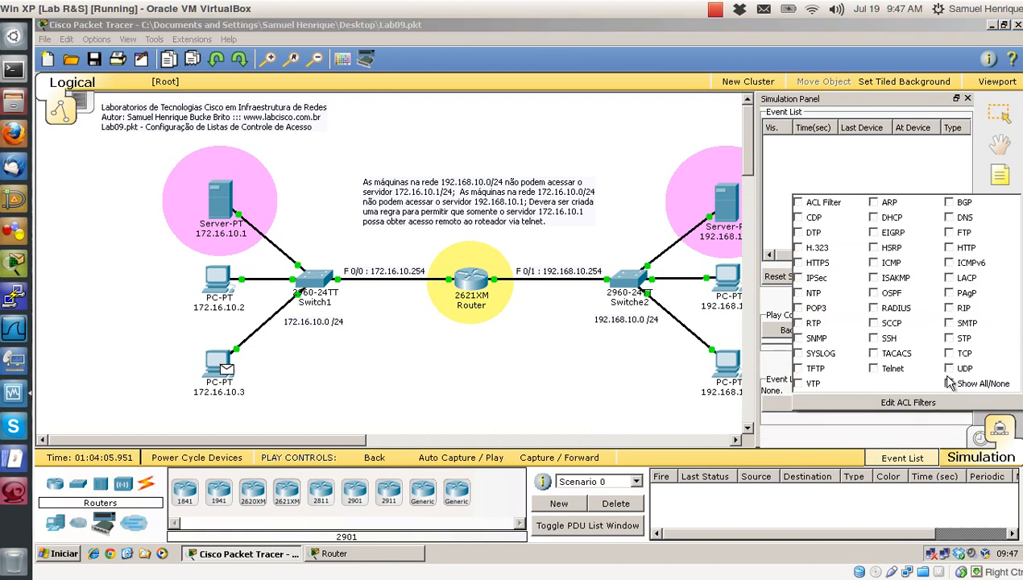
left_click(869, 459)
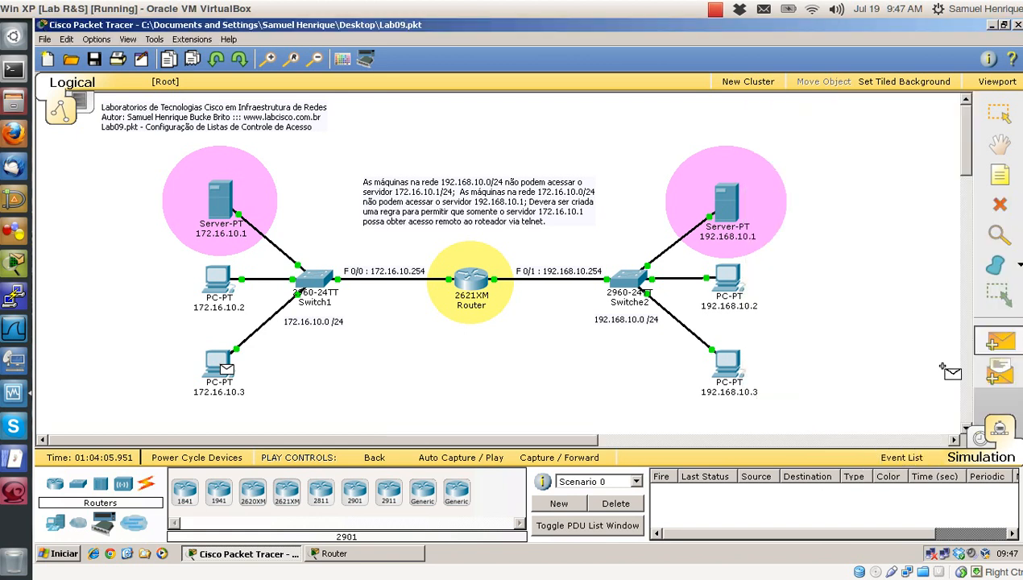
left_click(220, 200)
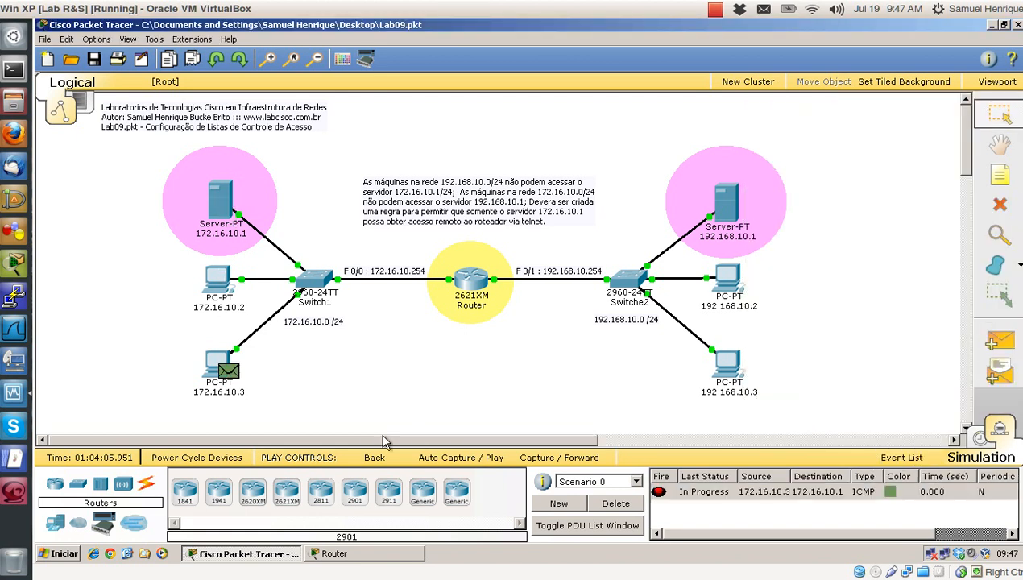
Play the PDU's path with Auto Capture / Play and return to Realtime mode
left_click(461, 457)
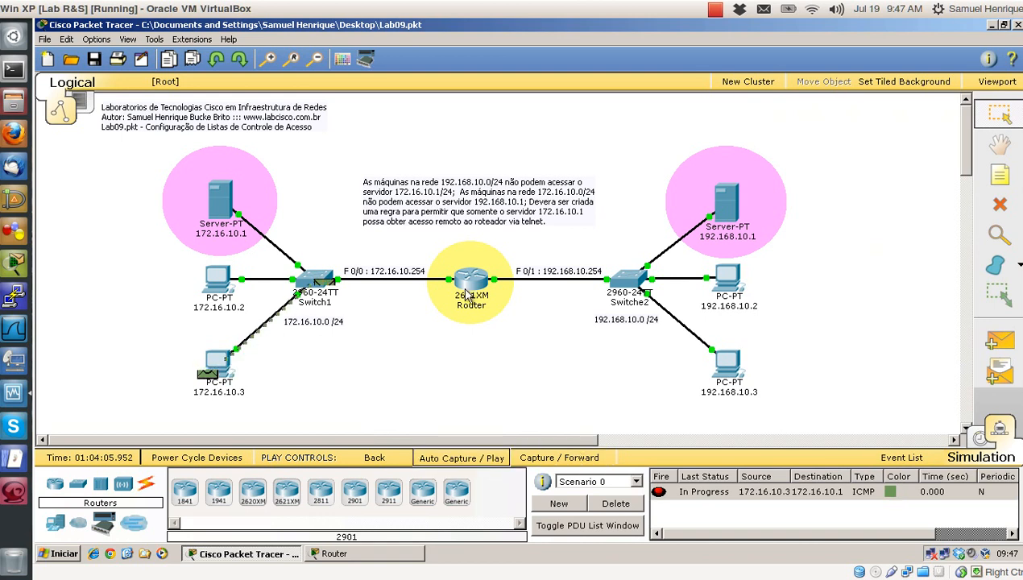
mouse_move(475, 287)
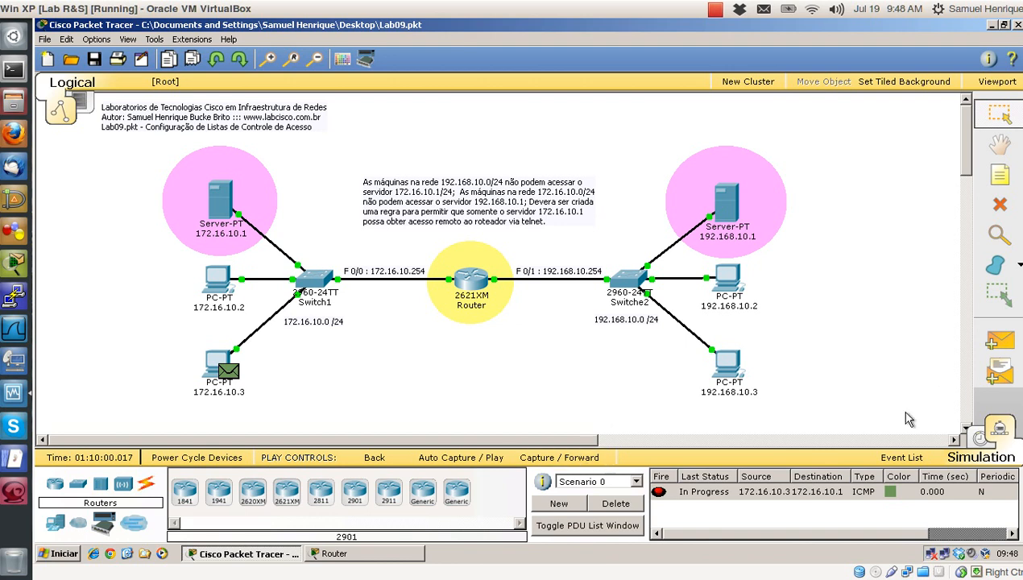
left_click(978, 439)
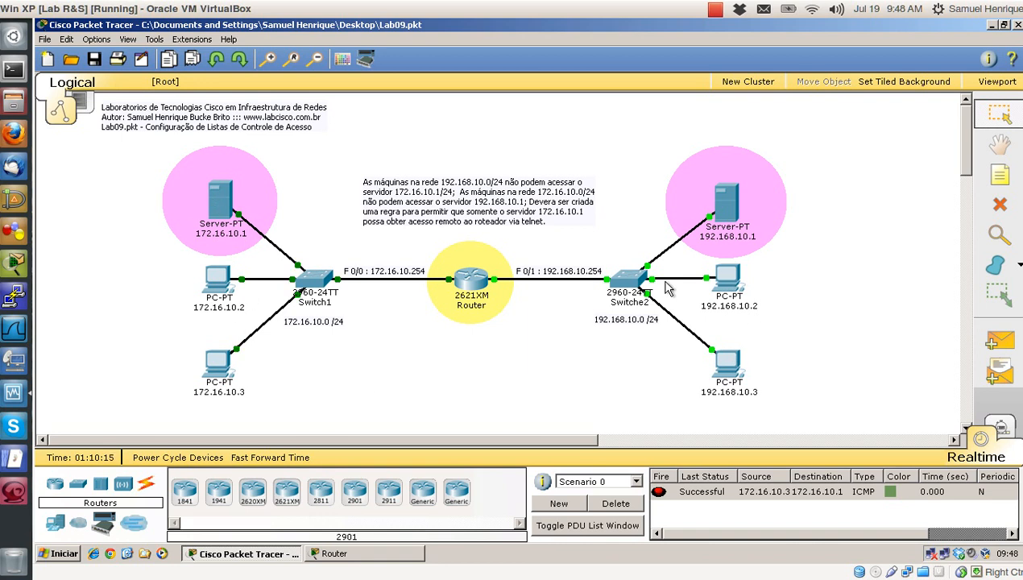
Ping server 172.16.10.1 from the command prompt of PC 192.168.10.2, examine the reply lines and close that PC's window
left_click(728, 278)
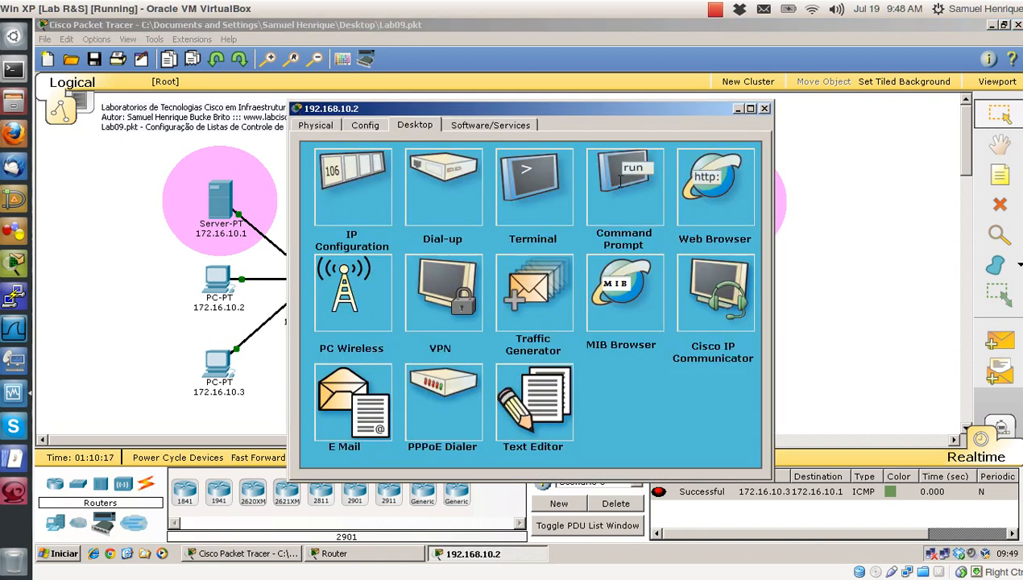
left_click(588, 173)
type("ping 172.16.10.1")
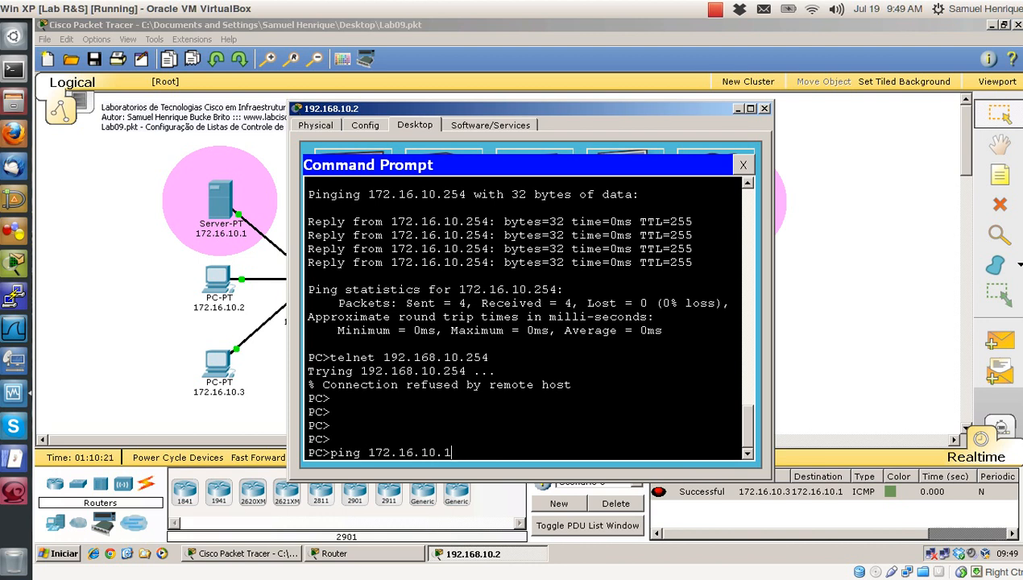
key("Return")
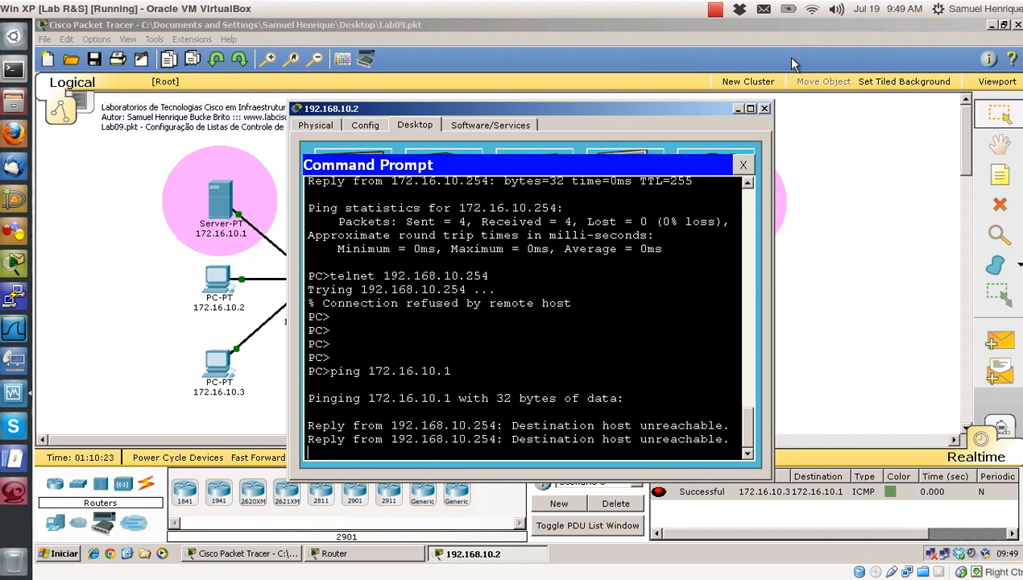
left_click(750, 110)
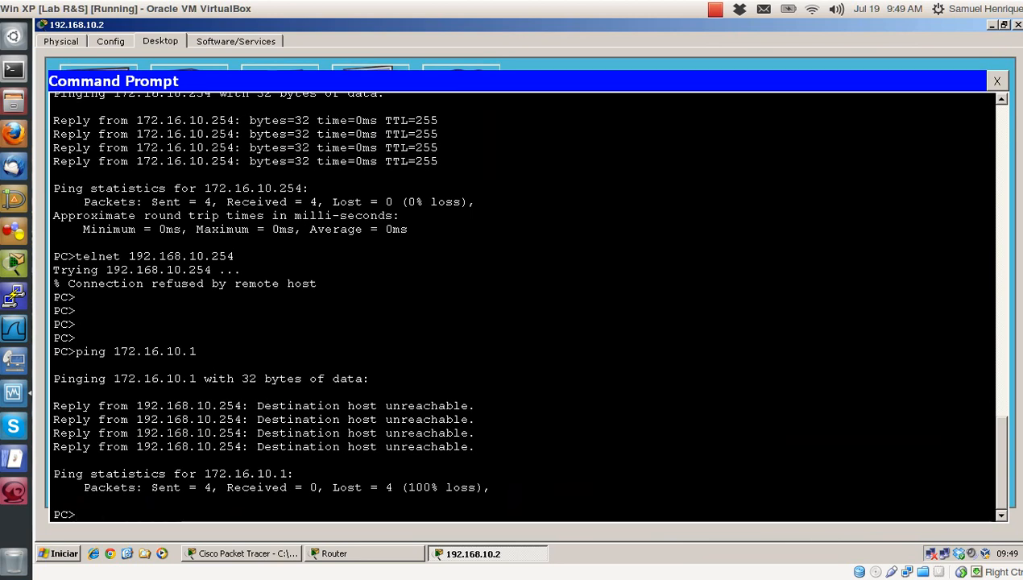
left_click_drag(136, 405, 53, 391)
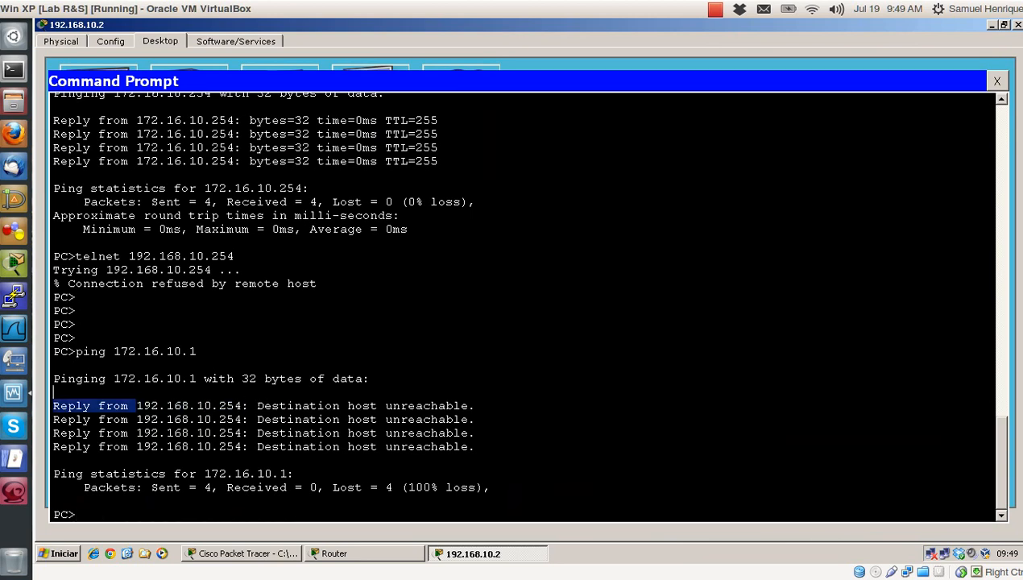
left_click_drag(257, 406, 471, 406)
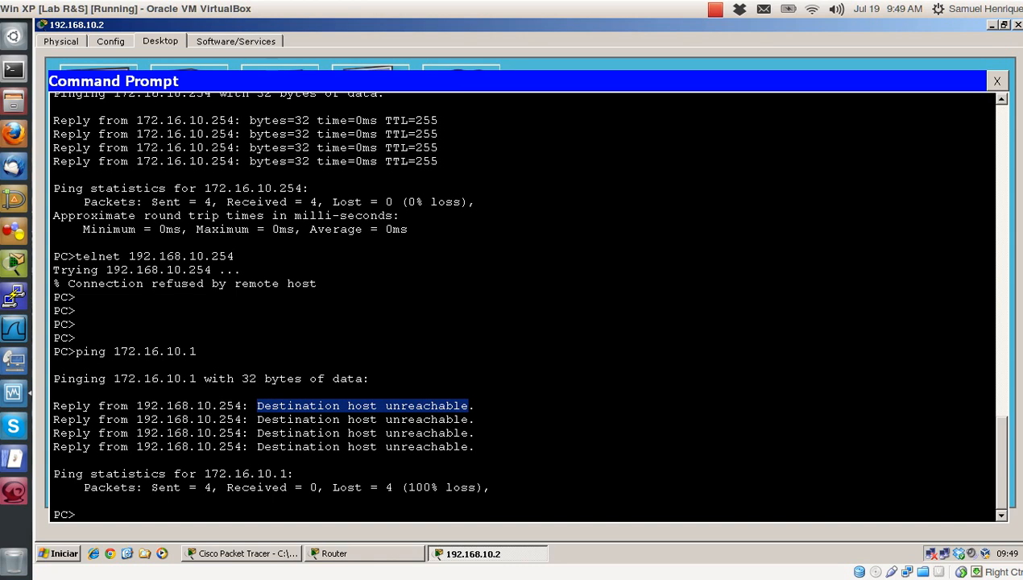
left_click(1017, 25)
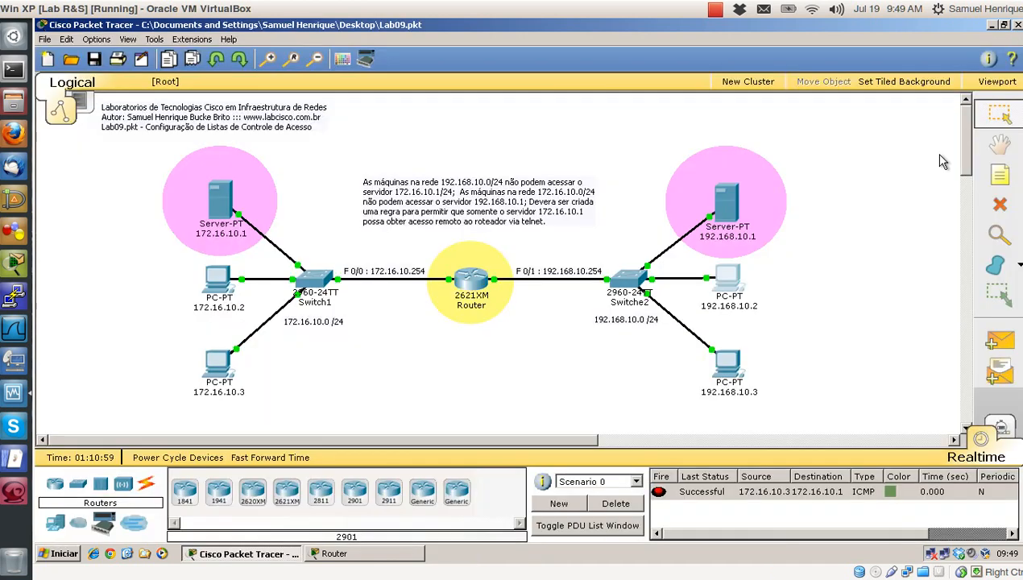
Delete the current PDU scenario and add a simple PDU from server 192.168.10.1 to server 172.16.10.1
left_click(619, 504)
left_click(995, 341)
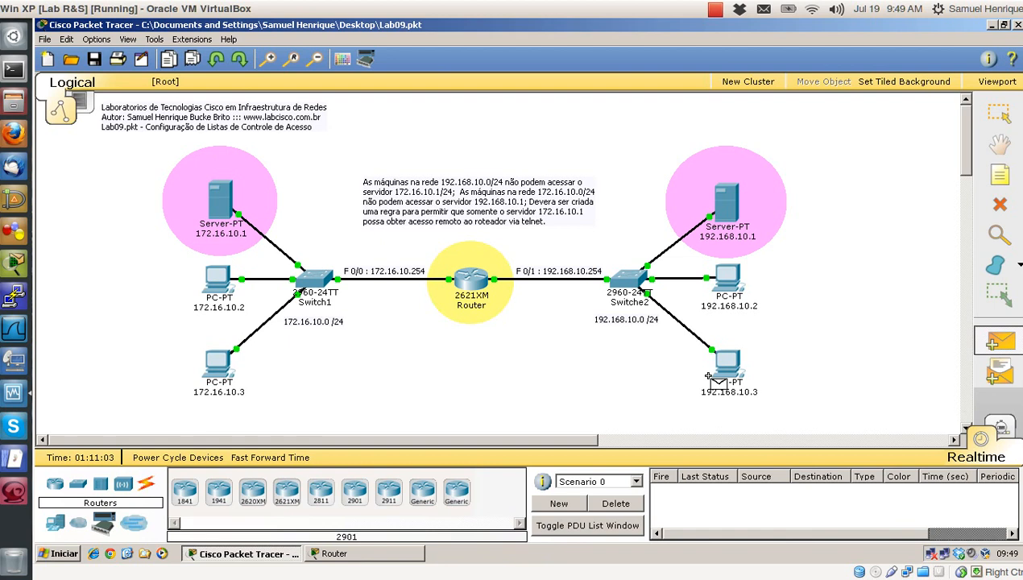
left_click(726, 203)
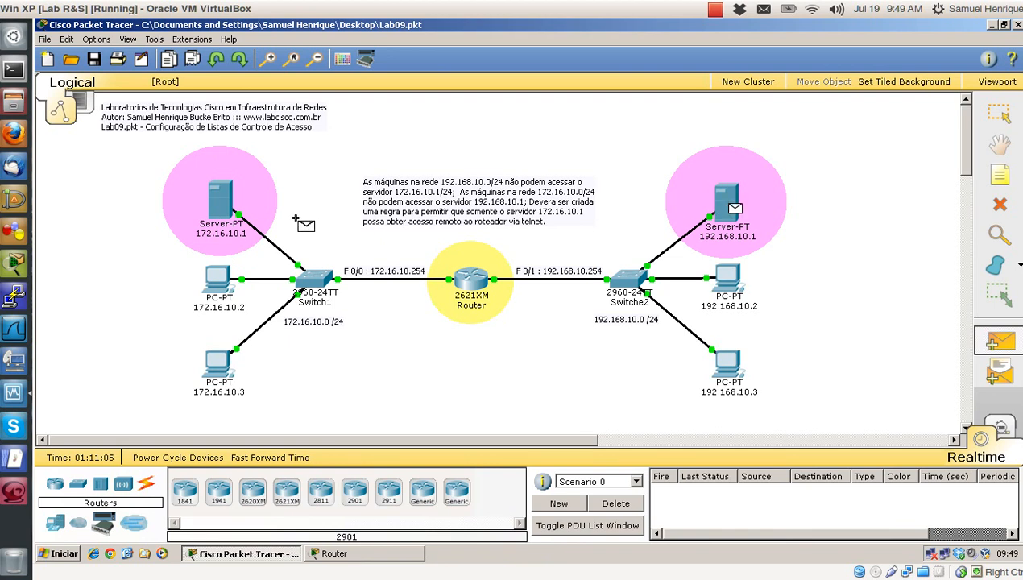
left_click(219, 200)
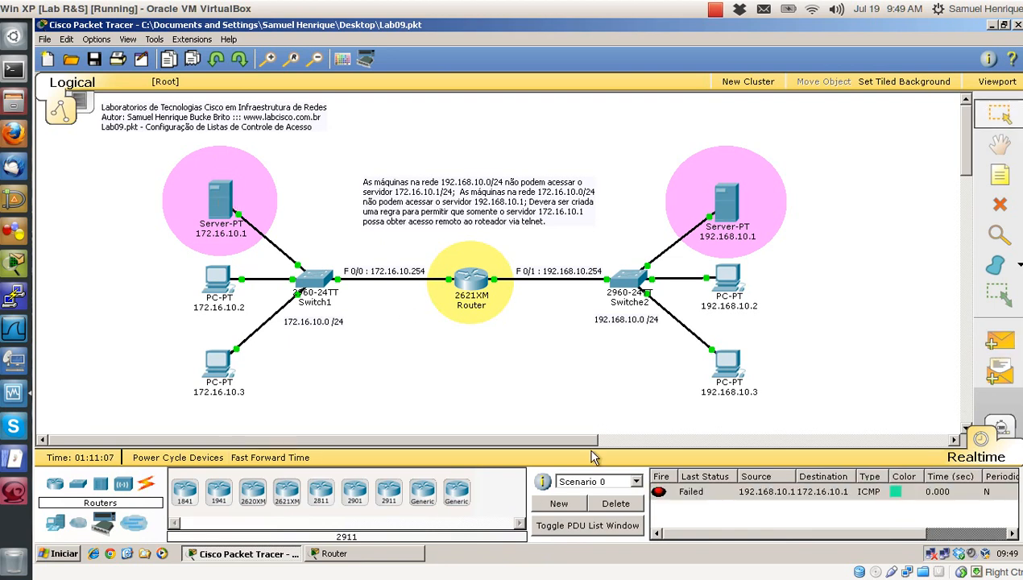
Play the PDU's path in Simulation mode, inspecting its details at Switche2, and return to Realtime mode
left_click(1000, 432)
left_click(903, 457)
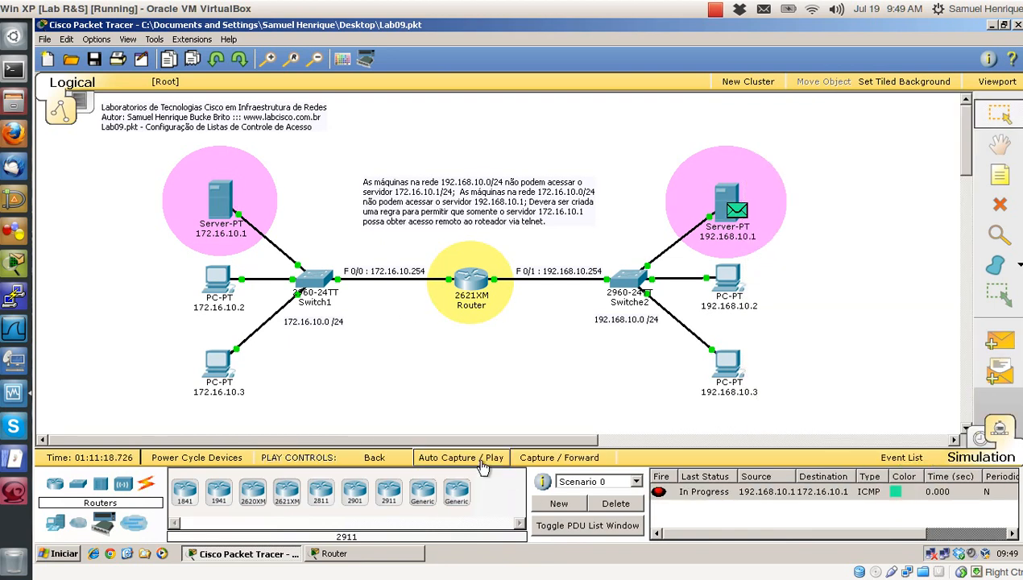
left_click(461, 457)
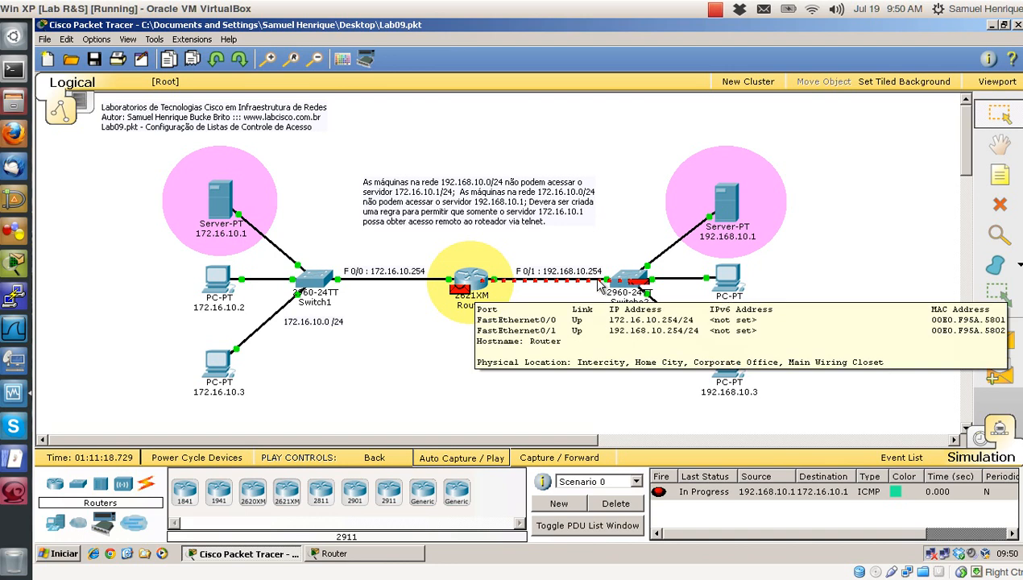
left_click(638, 286)
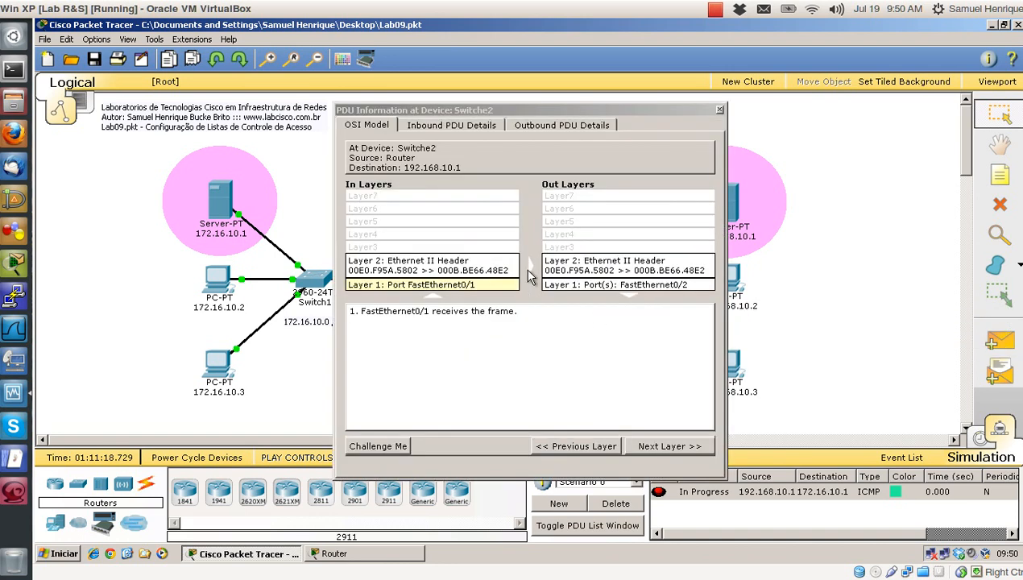
left_click(719, 112)
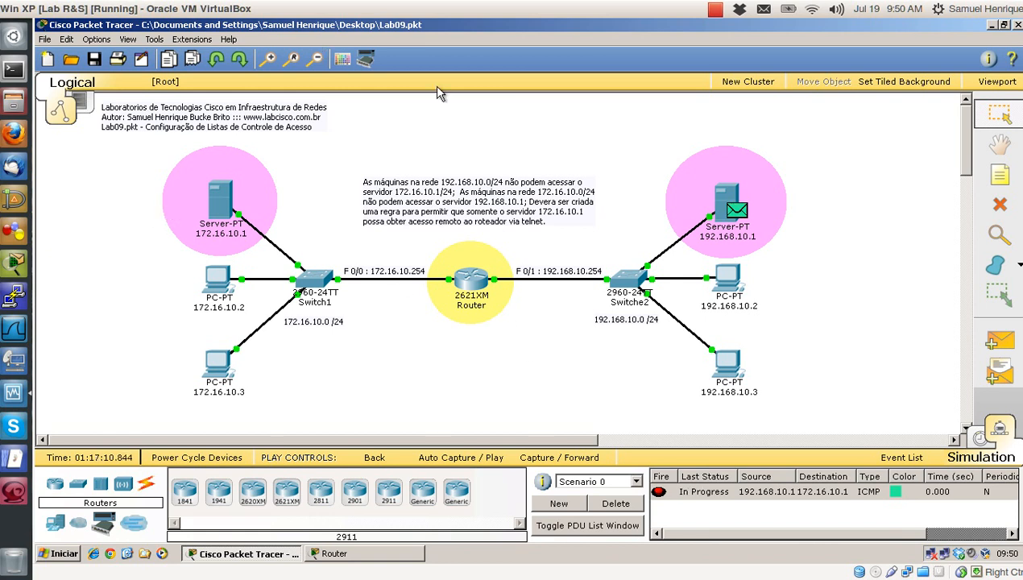
left_click(980, 440)
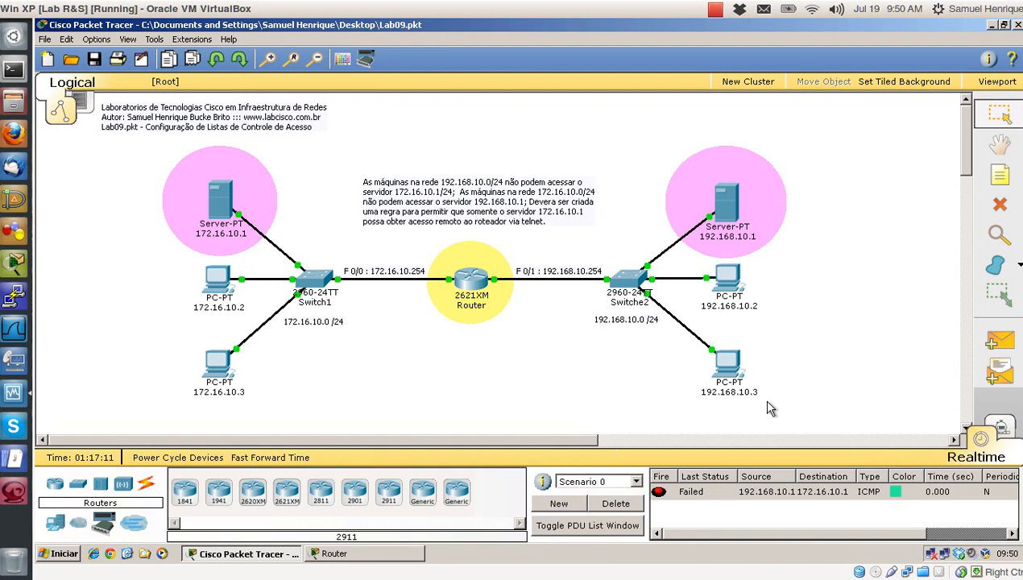
Open server 192.168.10.1, check its HTTP service configuration and close the server's window
mouse_move(731, 281)
mouse_move(725, 206)
left_click(721, 216)
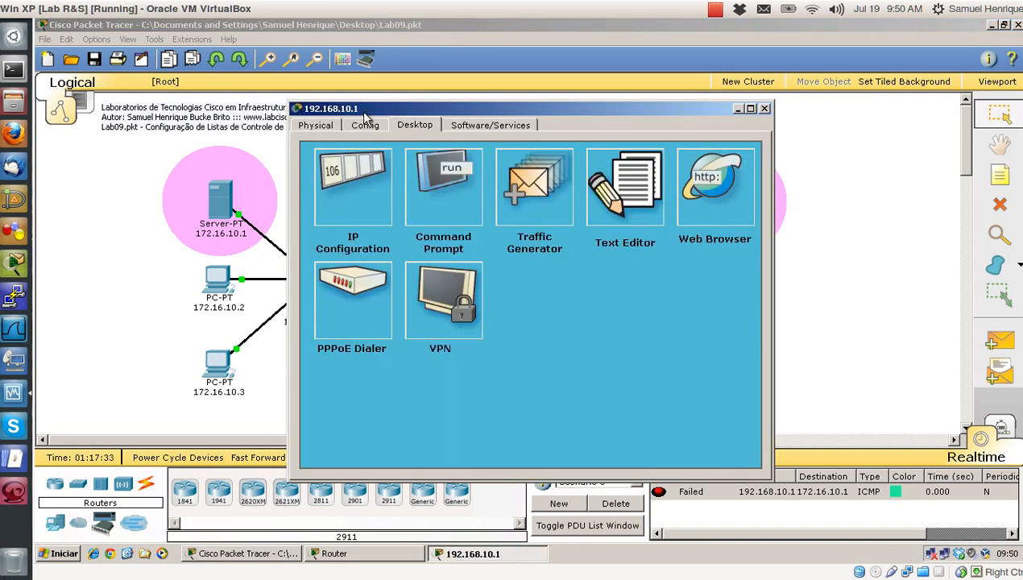
left_click(466, 125)
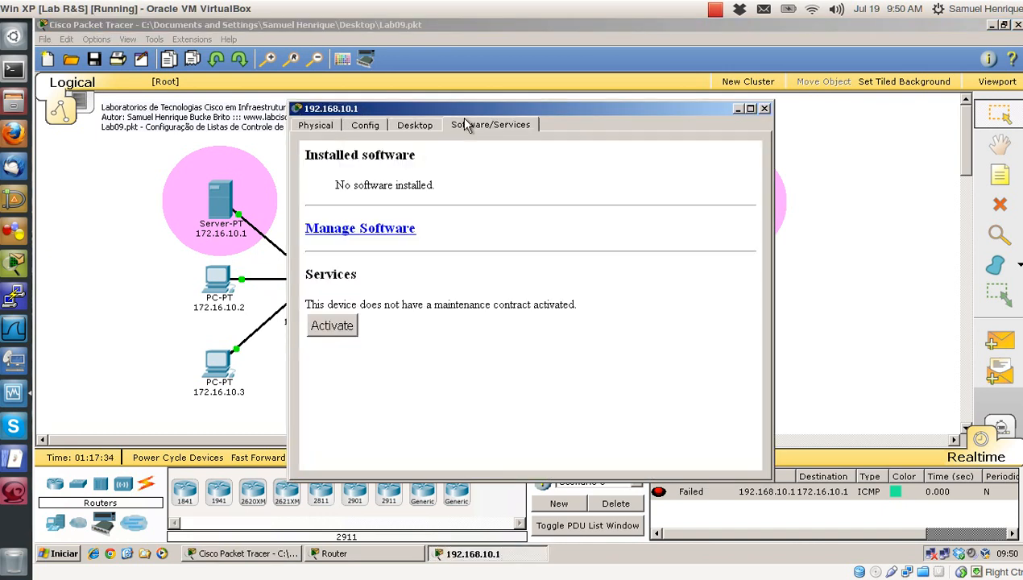
left_click(409, 126)
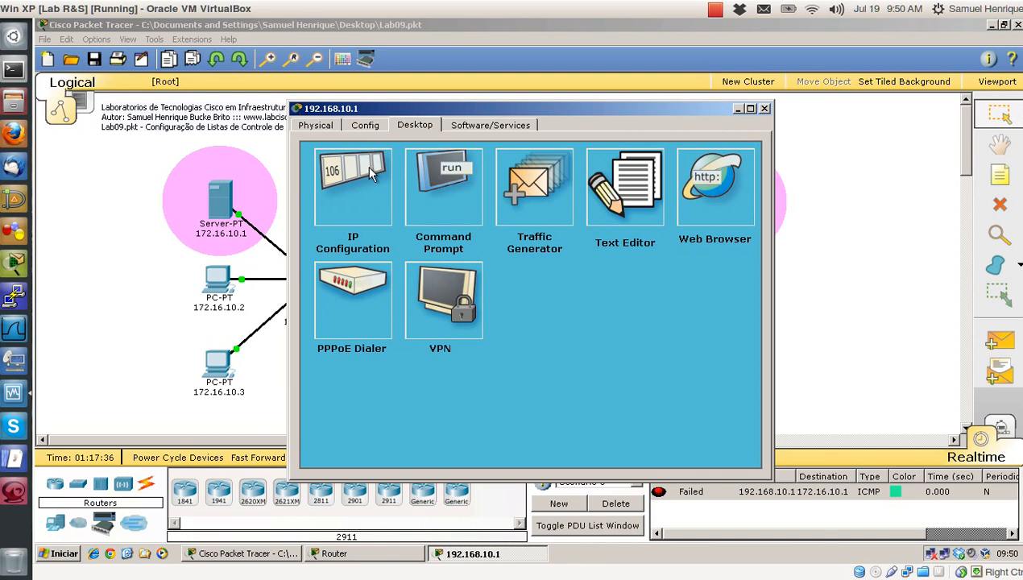
left_click(367, 127)
left_click(345, 207)
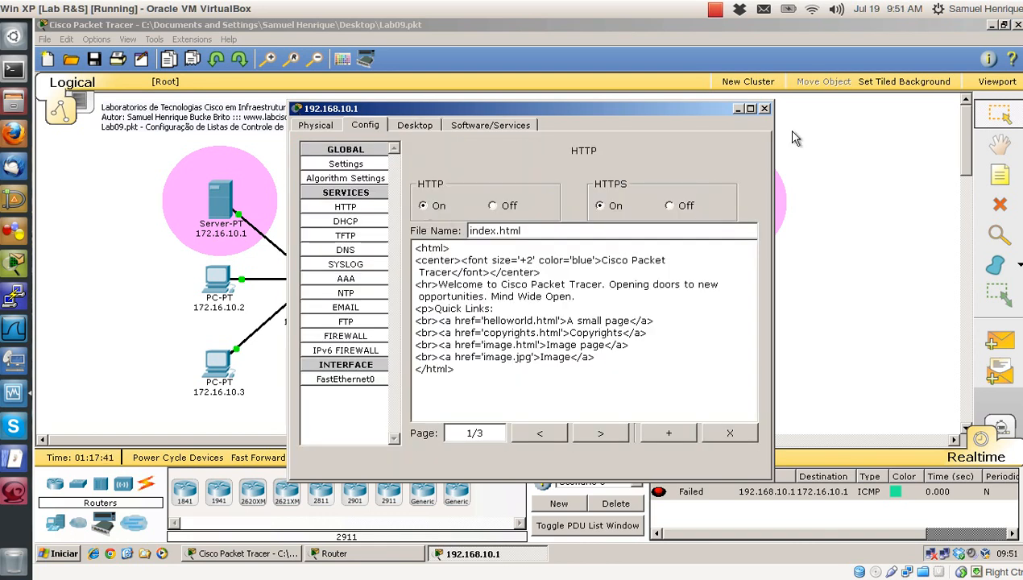
left_click(764, 108)
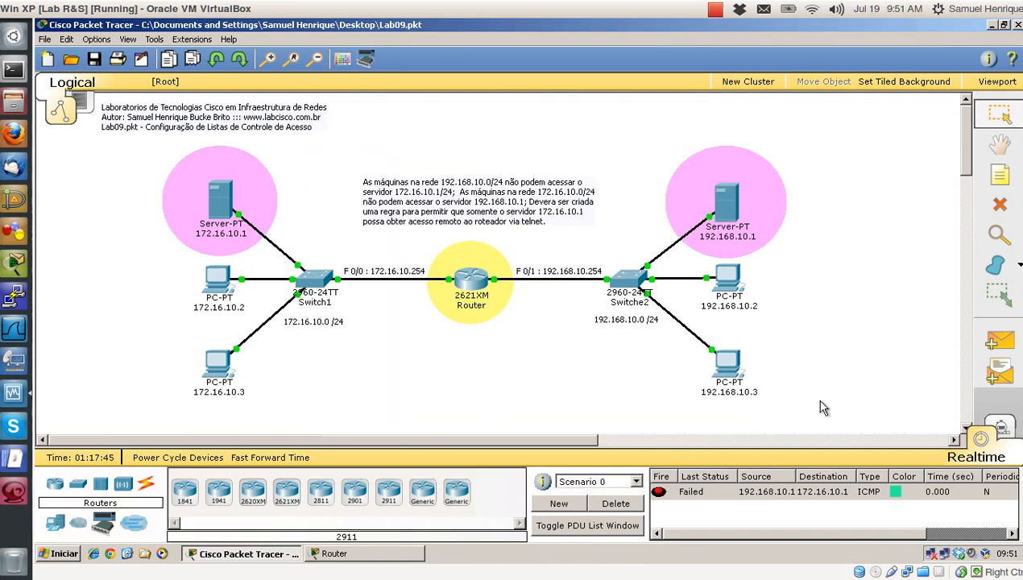
left_click(215, 282)
left_click_drag(587, 119, 345, 103)
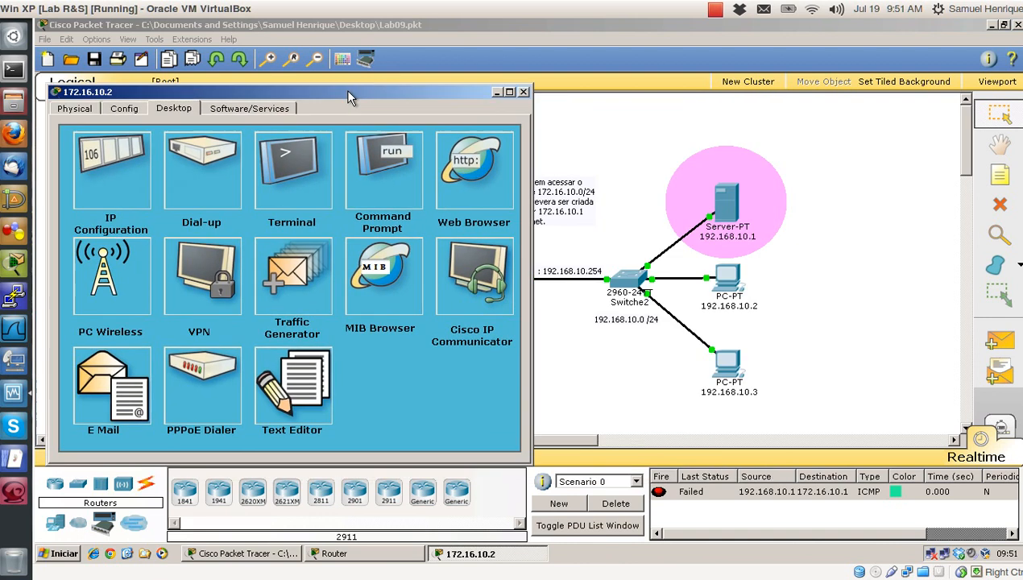
left_click(459, 195)
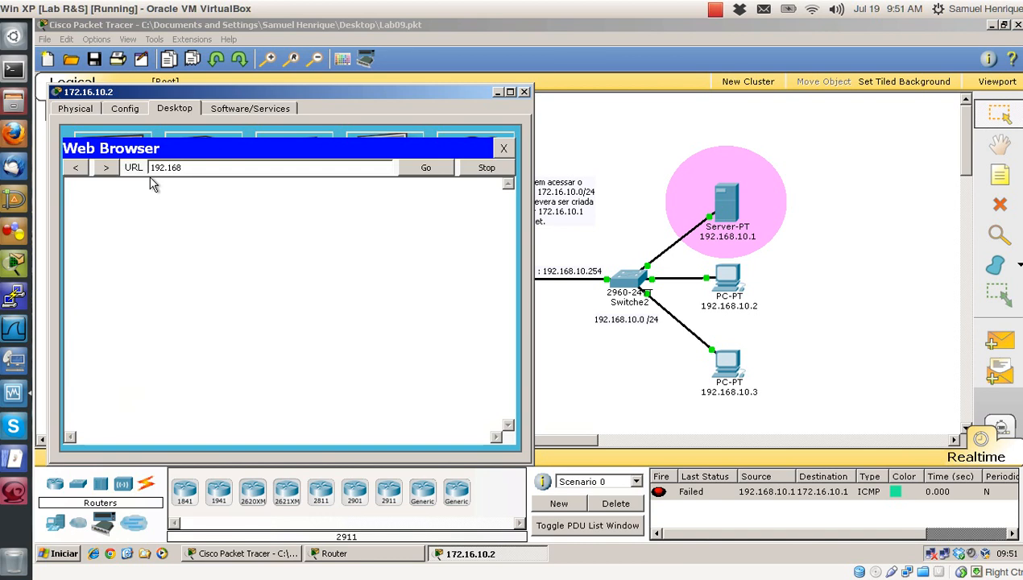
key("Return")
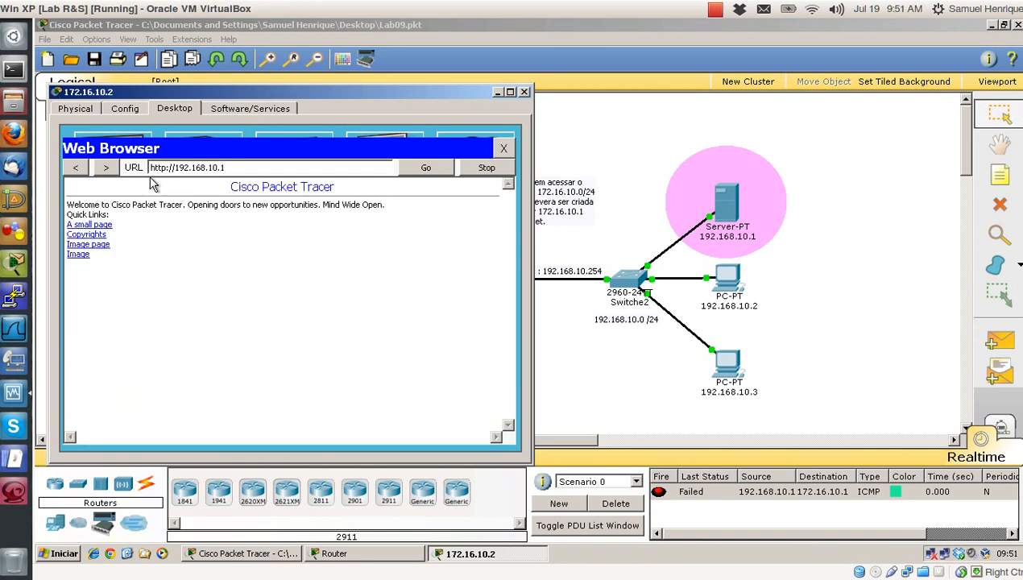
left_click_drag(228, 190, 237, 287)
left_click(237, 288)
left_click(504, 148)
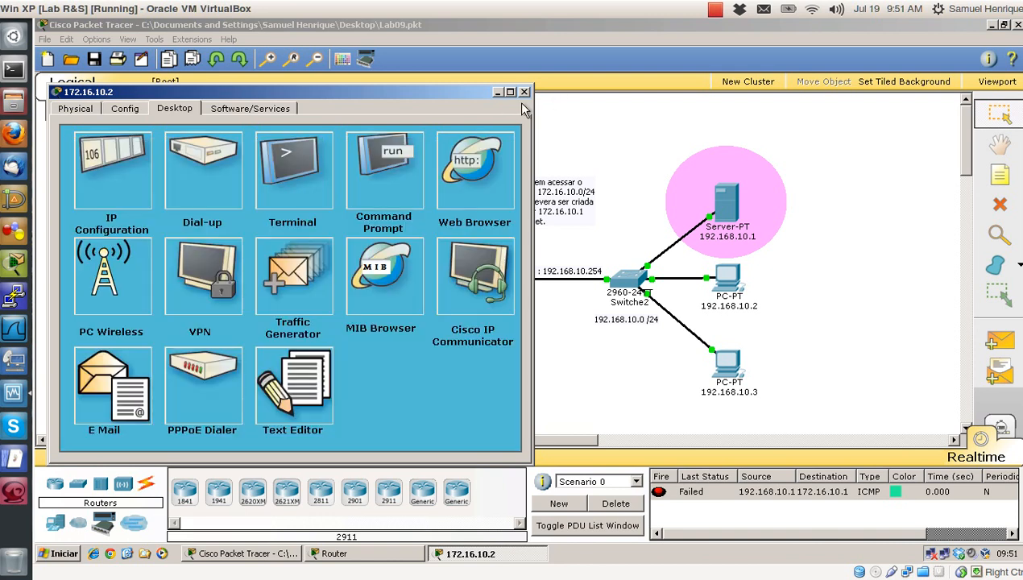
left_click(524, 93)
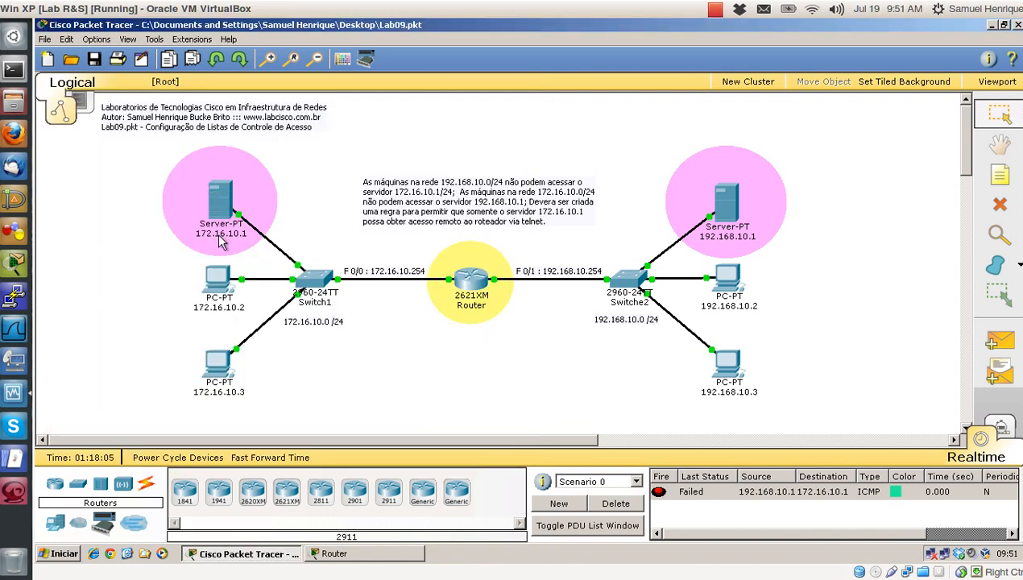
left_click(729, 367)
left_click(403, 128)
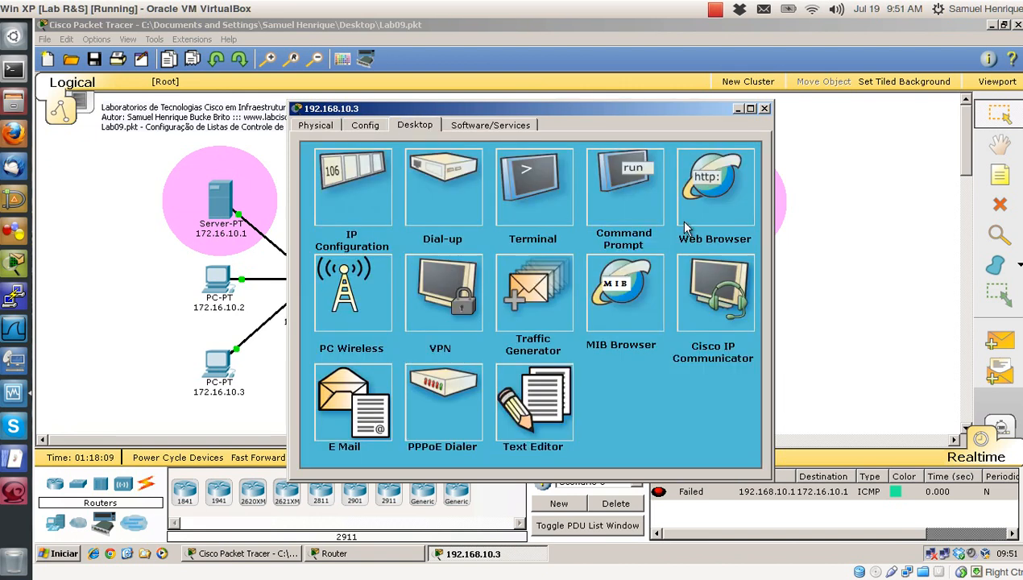
left_click(683, 227)
left_click(447, 182)
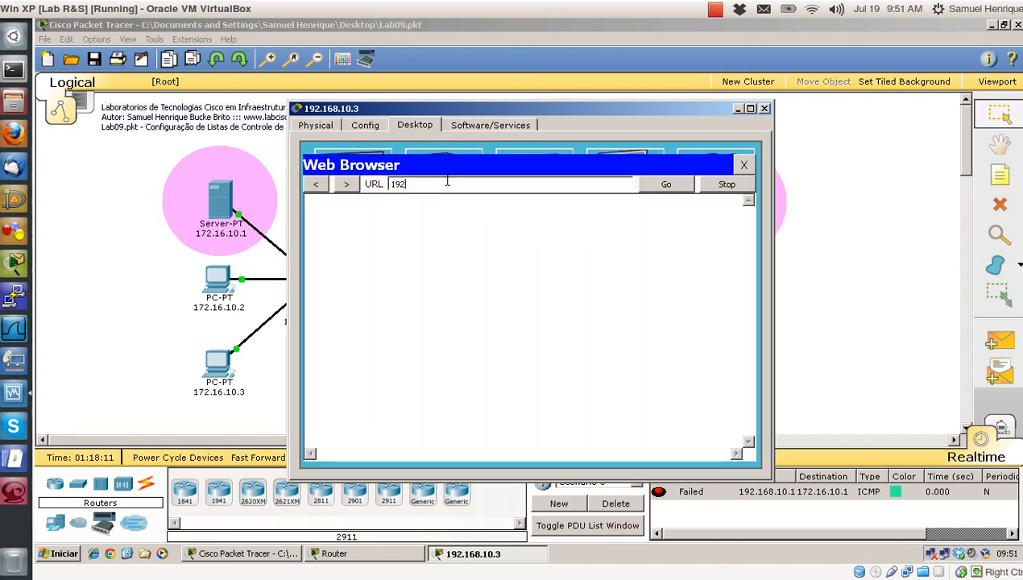
key("Return")
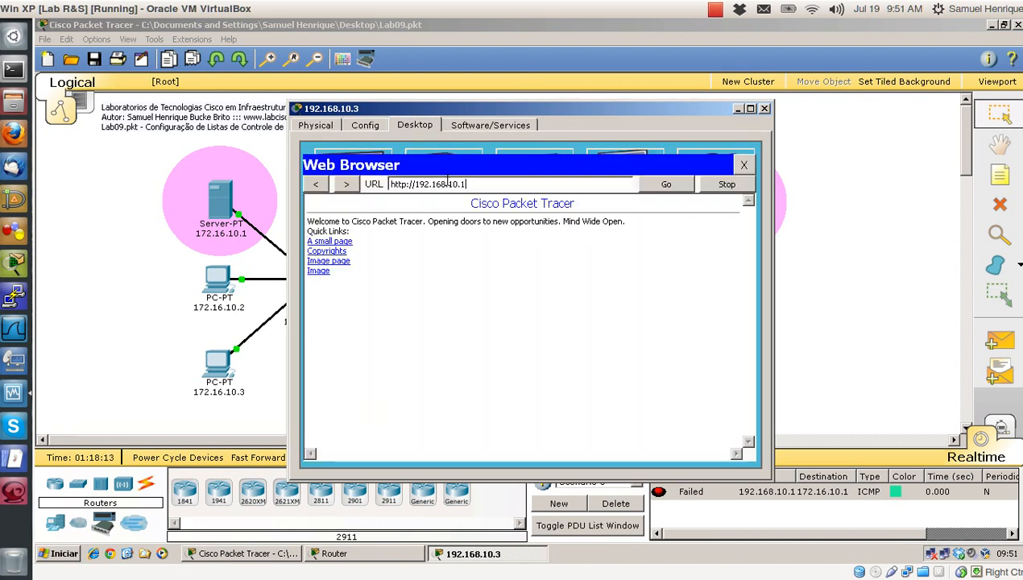
left_click(766, 108)
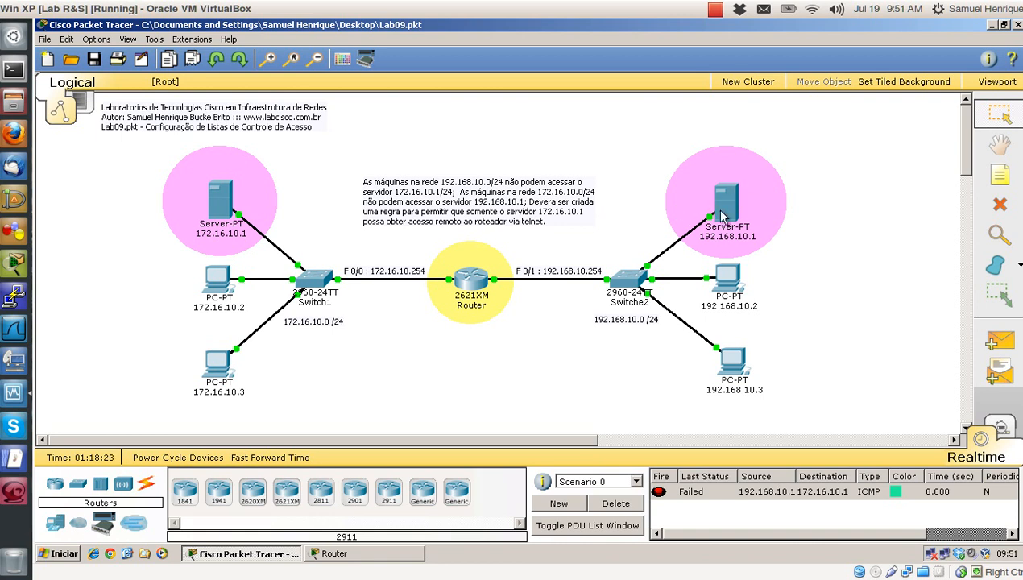
left_click_drag(114, 141, 422, 404)
left_click(470, 407)
Open the router's command line in a maximized window and request privileged EXEC mode with the en command
left_click(471, 278)
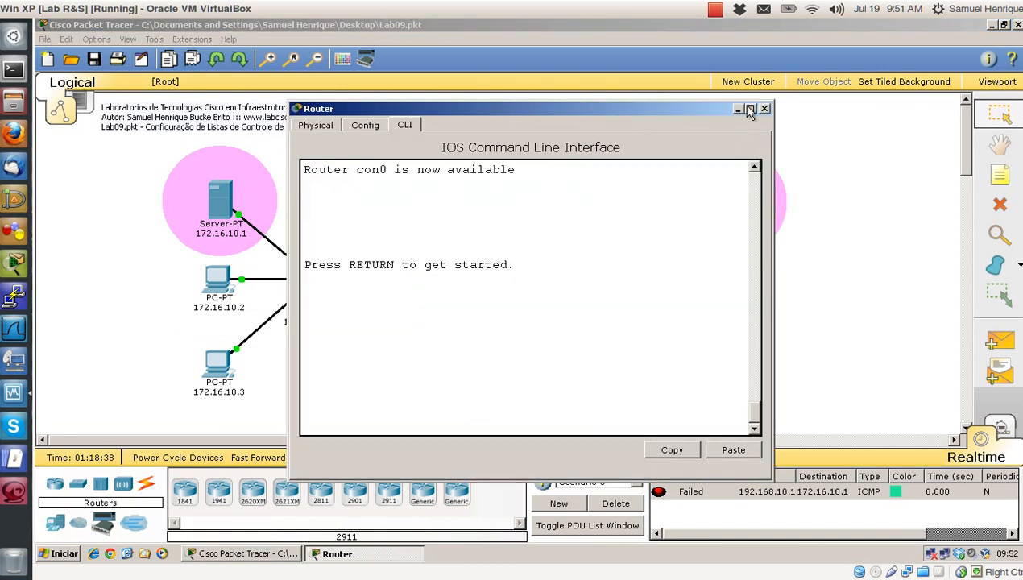
left_click(743, 107)
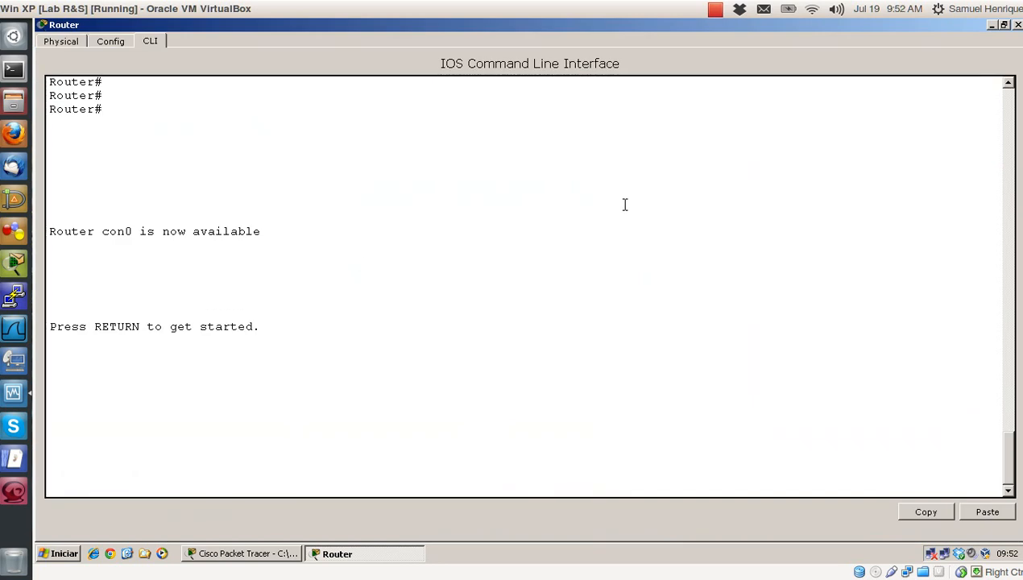
key("Return")
key("Return")
key("Return")
type("r")
key("BackSpace")
type("en")
key("Return")
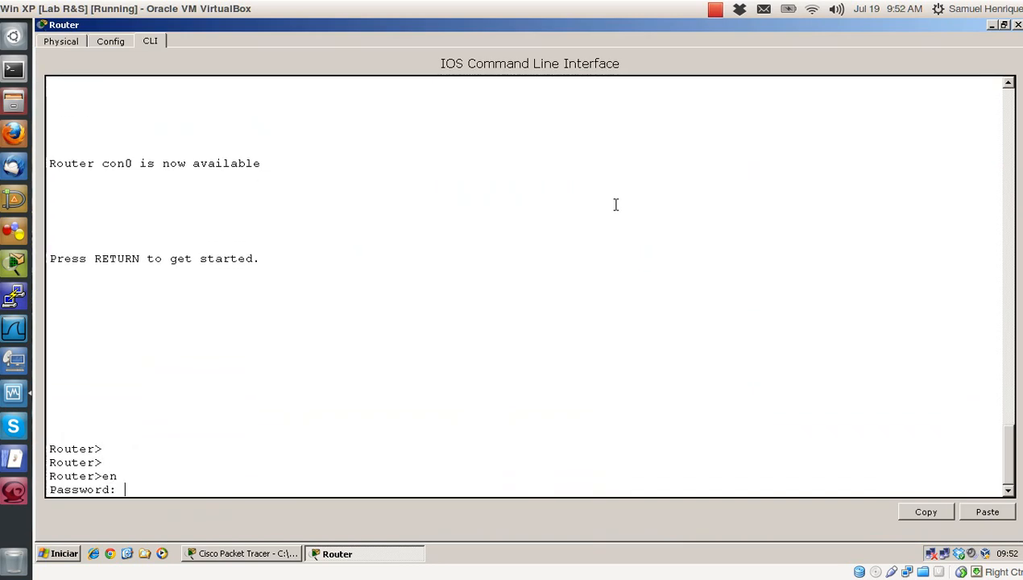
Enter the router's enable password to reach the privileged EXEC prompt and clear any stray typed text
key("Return")
key("Return")
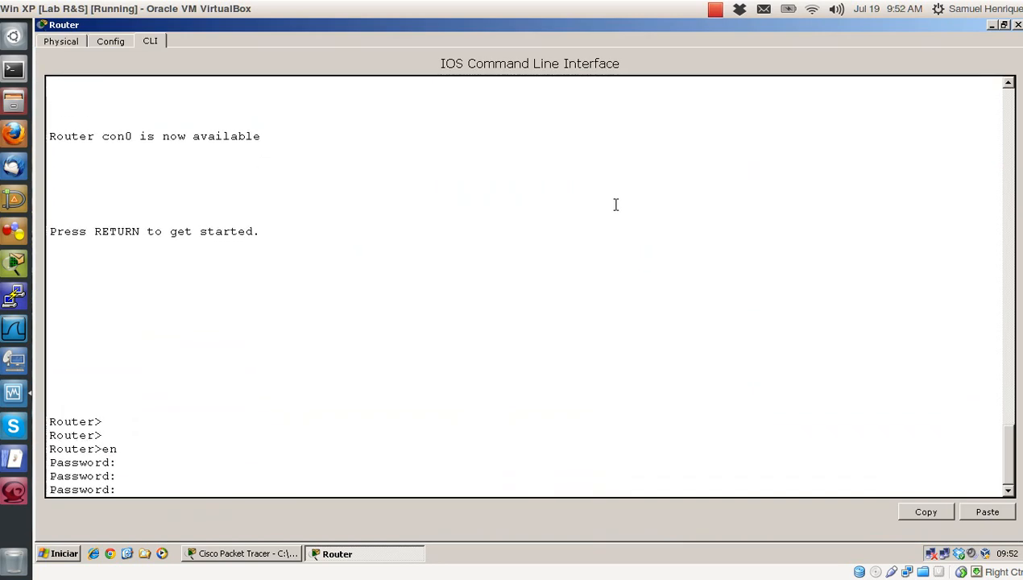
key("Return")
key("Return")
key("Return")
type("enS")
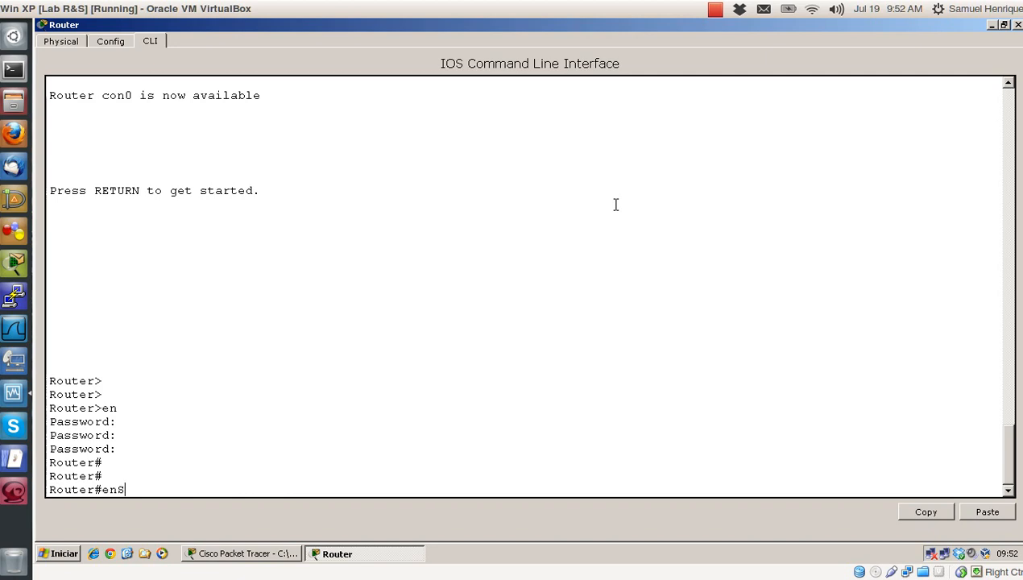
key("BackSpace")
key("Return")
type("SENH")
key("BackSpace")
key("BackSpace")
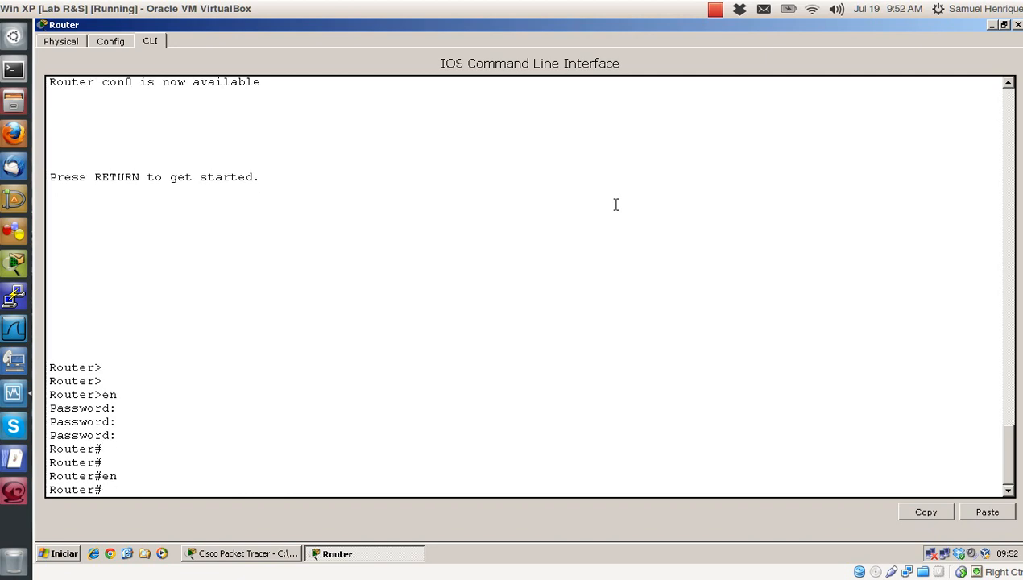
Enter global configuration mode on the router with conf t
key("Return")
key("Return")
key("Return")
key("Return")
key("Return")
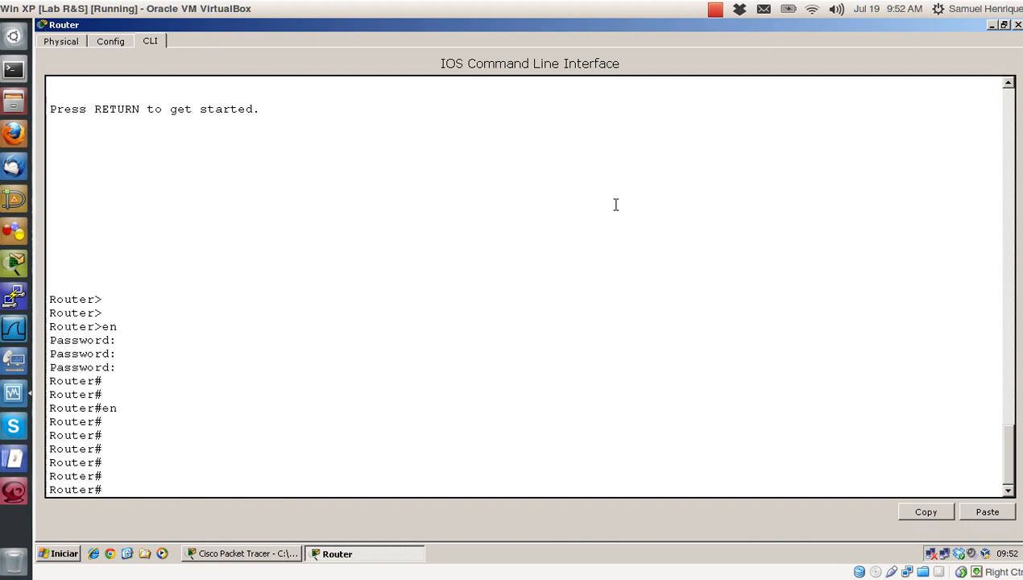
type("conf t")
key("Return")
key("Return")
key("Return")
type("acc")
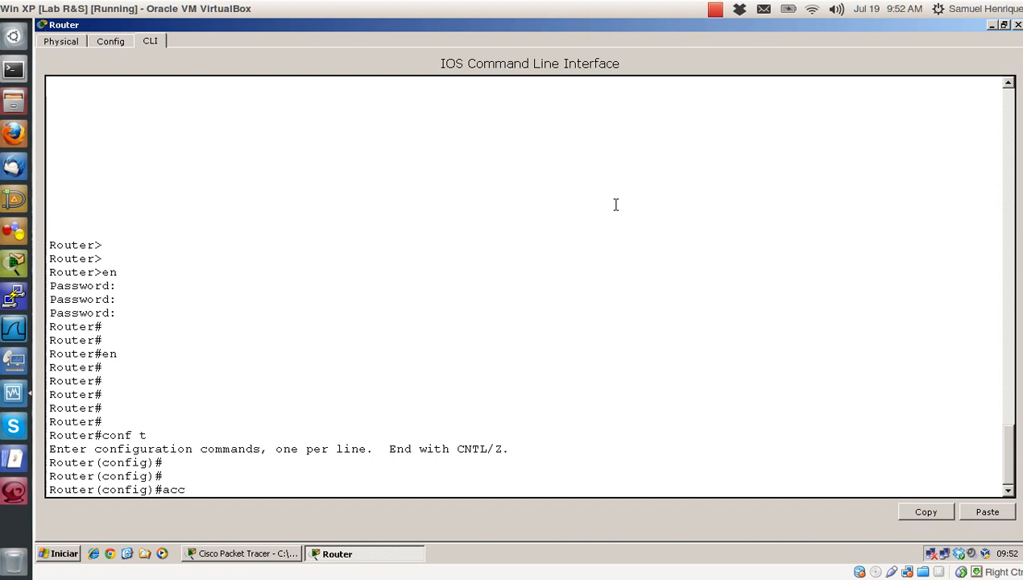
type("ess-list")
key("BackSpace")
key("BackSpace")
key("BackSpace")
key("BackSpace")
key("BackSpace")
key("BackSpace")
key("BackSpace")
key("BackSpace")
key("BackSpace")
key("BackSpace")
key("BackSpace")
key("BackSpace")
Create an extended named IP access list called FIREWALL, consulting the inline help for the list type and name options
type("ip")
type("acc")
key("Tab")
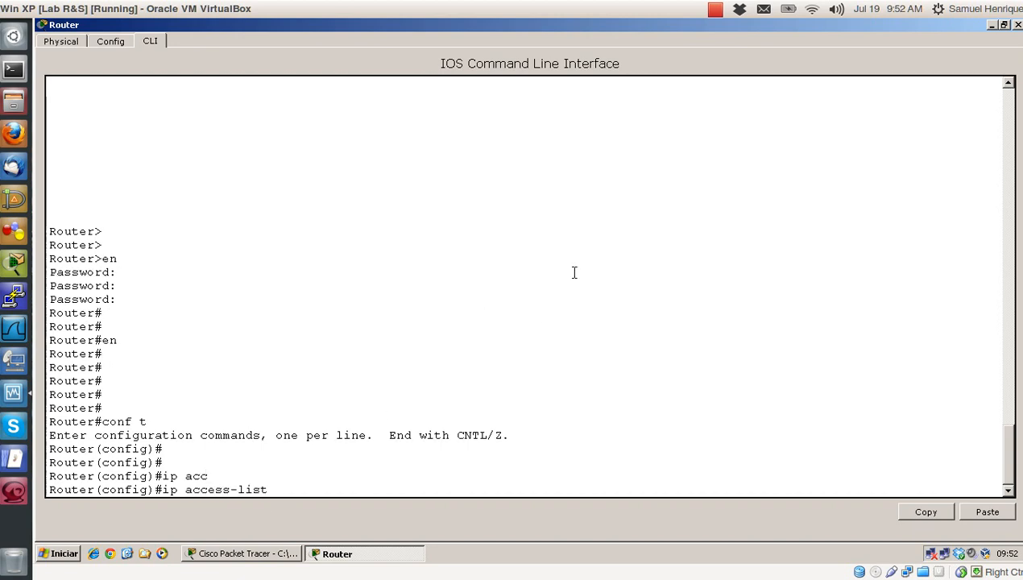
type("?")
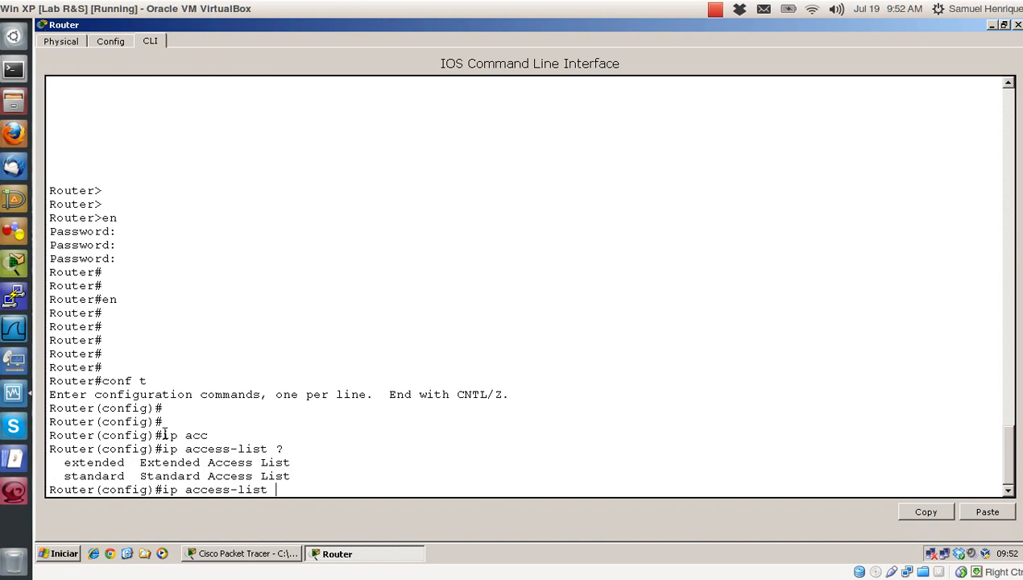
type("extended")
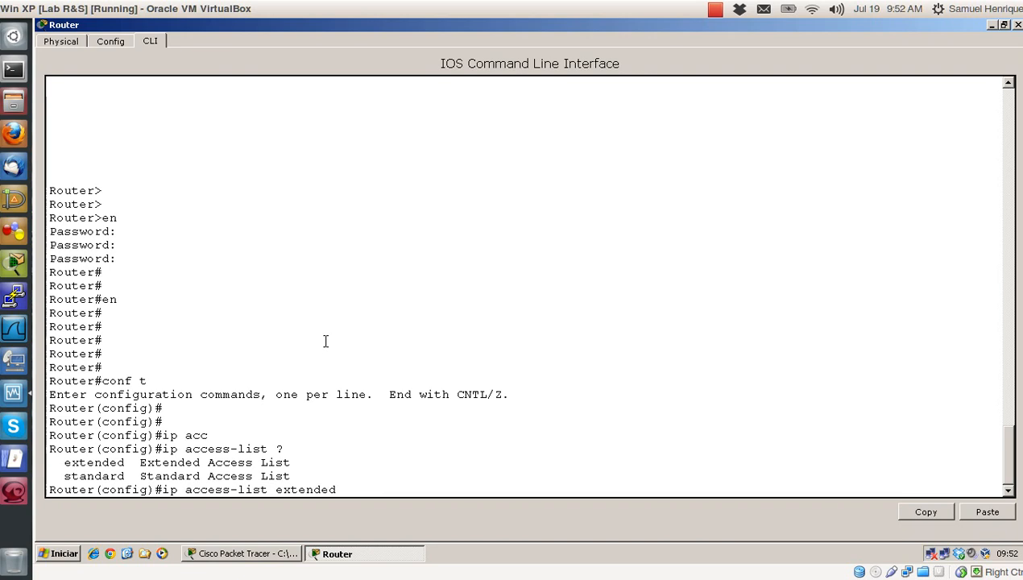
type(" ?")
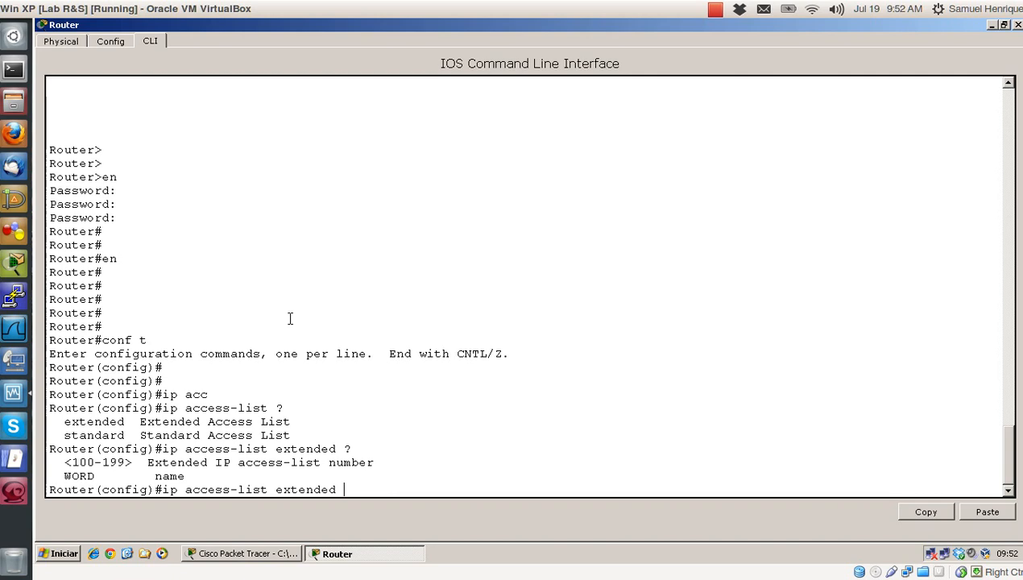
type("FIREWALL")
key("Return")
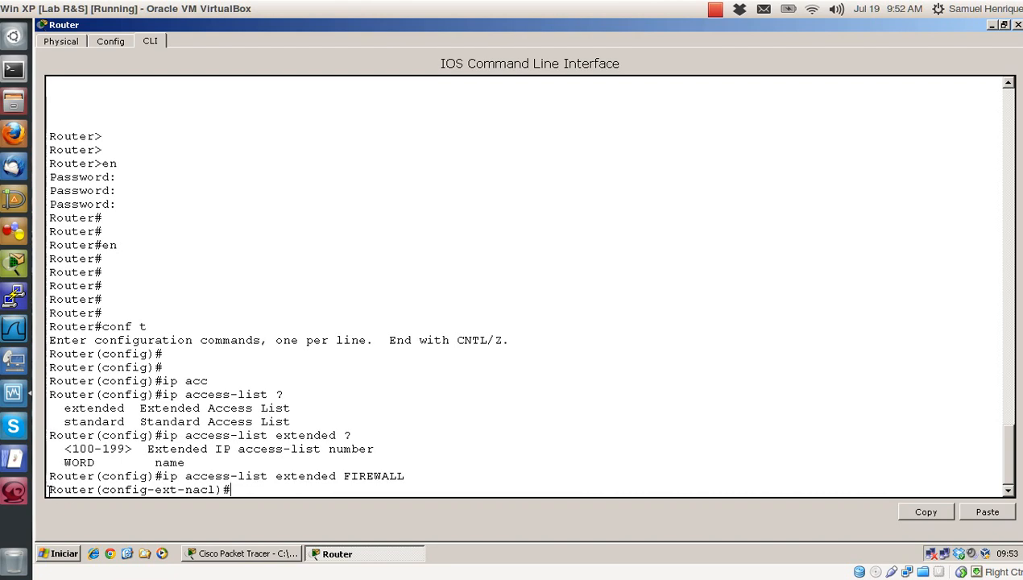
Review the FIREWALL list's name and configuration prompt, check server 192.168.10.1 in the topology, and return to the router's command line
left_click_drag(50, 489, 215, 490)
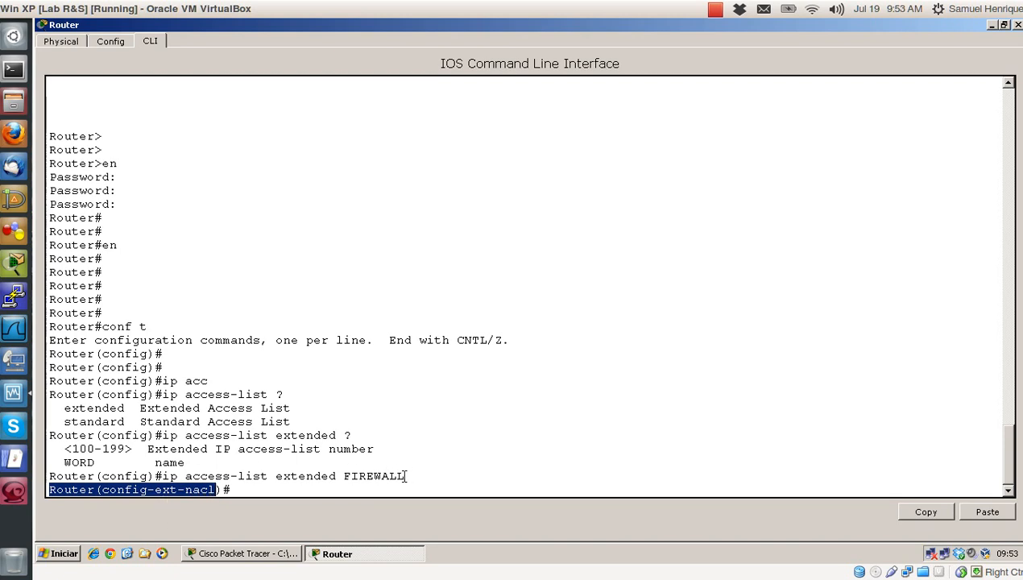
left_click_drag(405, 477, 344, 477)
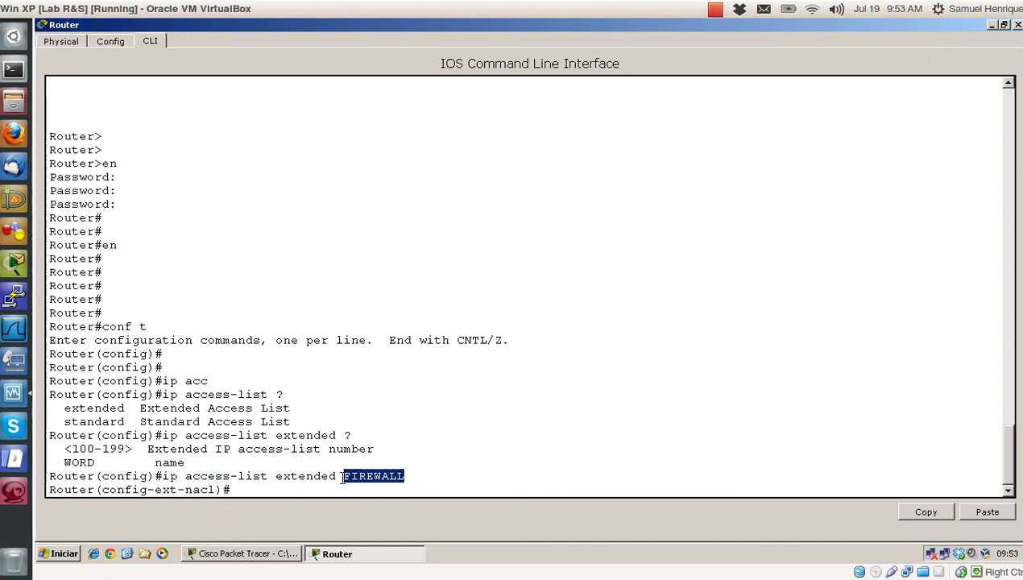
left_click(418, 456)
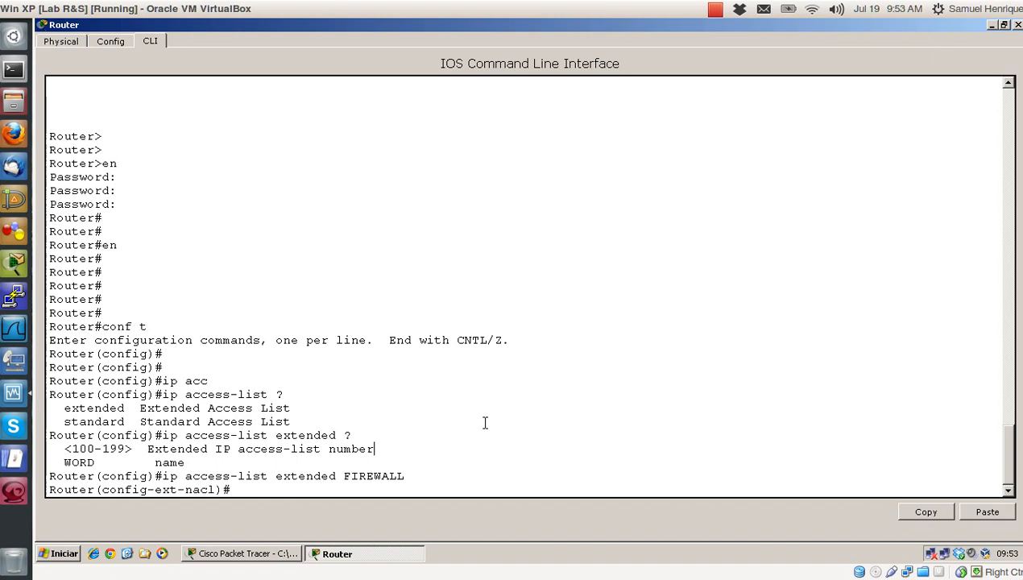
left_click(993, 27)
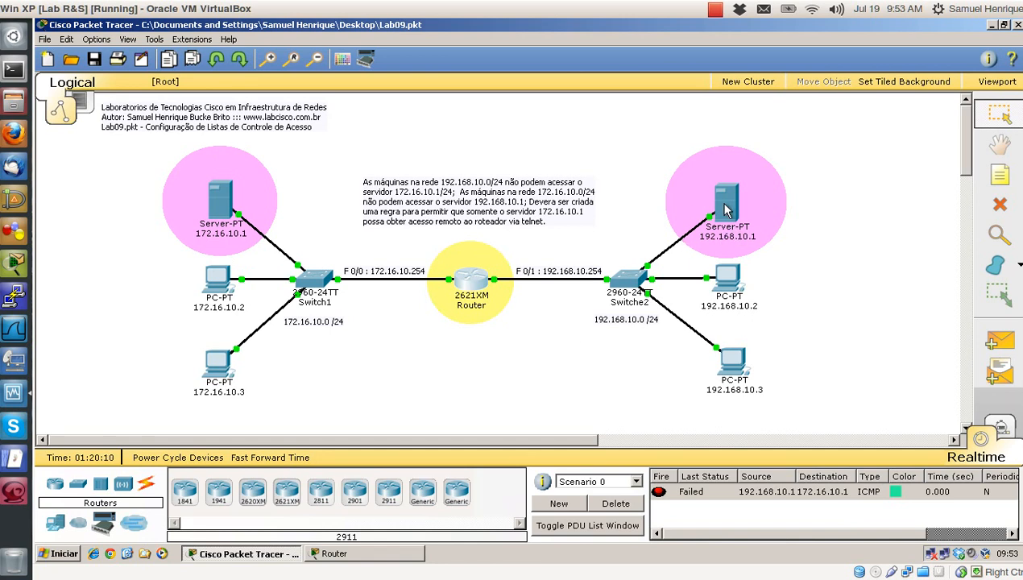
mouse_move(722, 199)
left_click(343, 555)
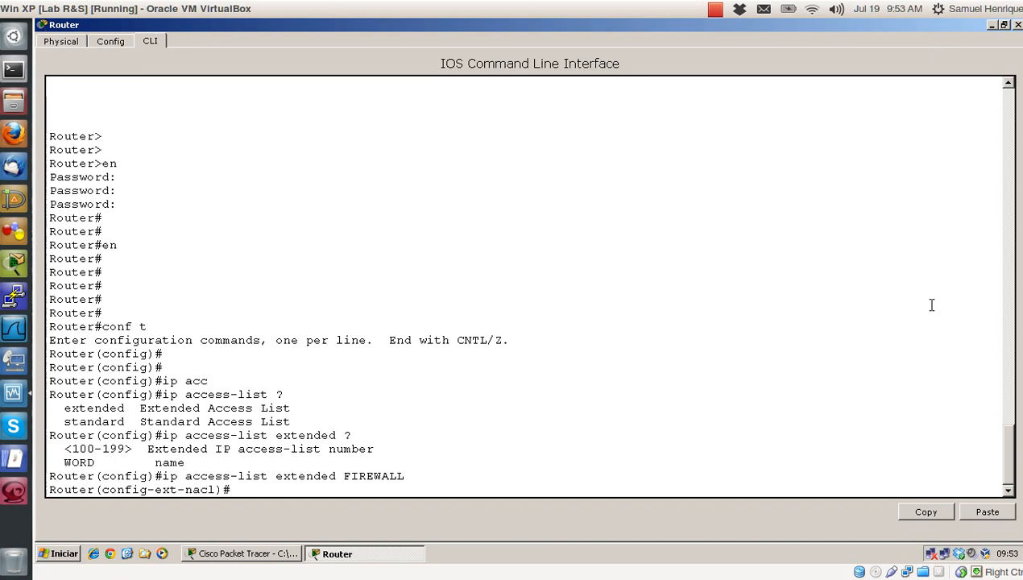
key("Return")
key("Return")
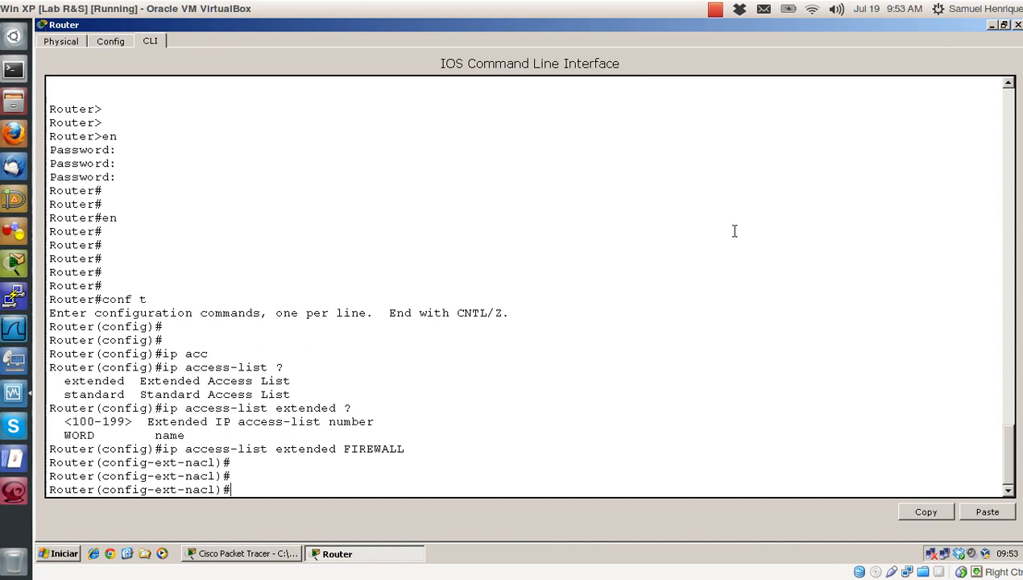
Begin a rule denying TCP from 172.16.10.0 with wildcard 0.0.0.255 to host 192.168.10.1, ending with the eq port operator
type("deny ")
type("172")
key("BackSpace")
key("BackSpace")
key("BackSpace")
type("tcp 172.16.10.0")
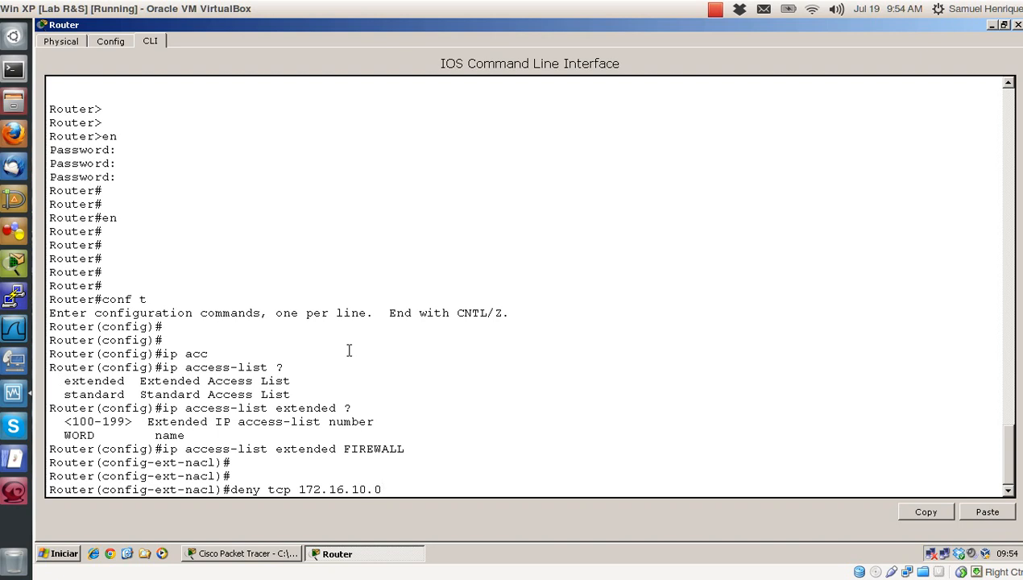
type(" 0.0.0.255 host 19")
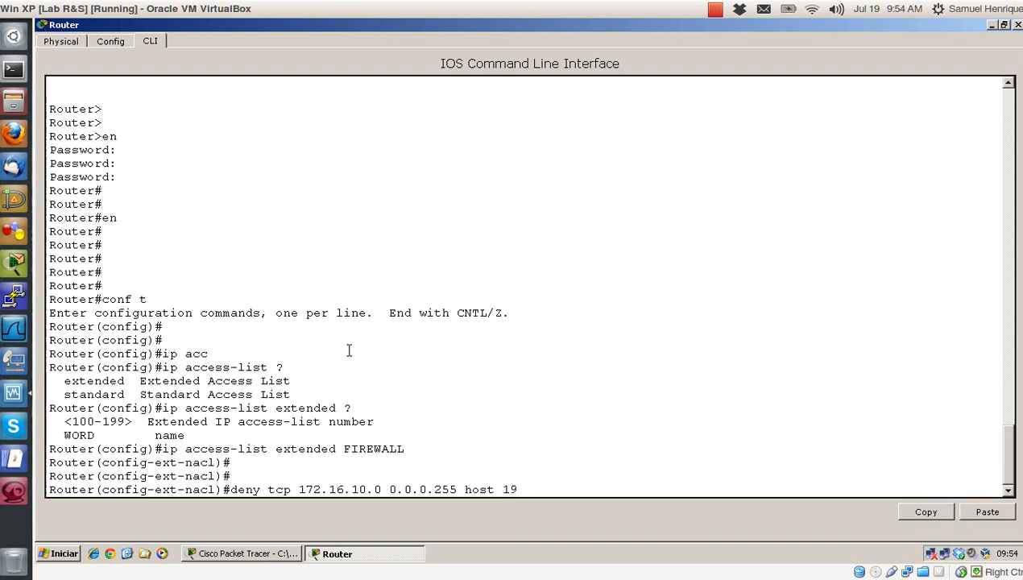
type("2.168.10.1 eq")
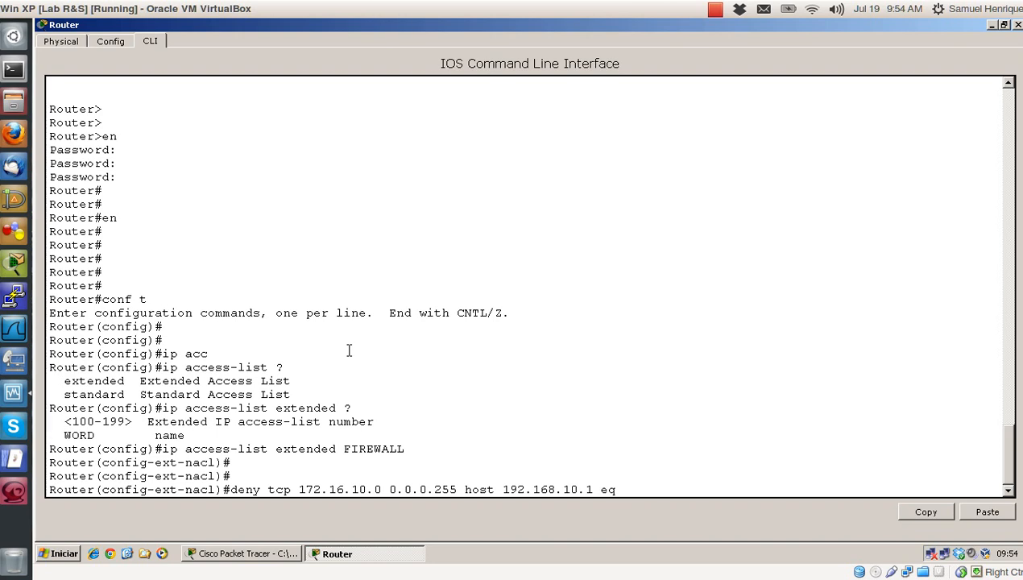
type("80")
key("BackSpace")
key("BackSpace")
type("ww")
key("BackSpace")
key("BackSpace")
key("BackSpace")
type("8080")
key("Return")
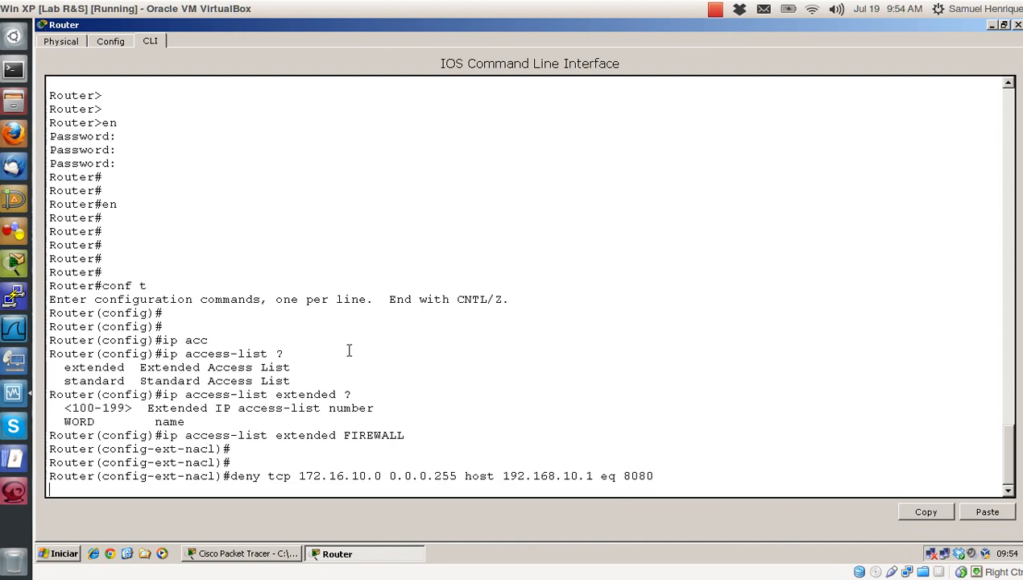
key("BackSpace")
key("BackSpace")
key("BackSpace")
key("BackSpace")
key("BackSpace")
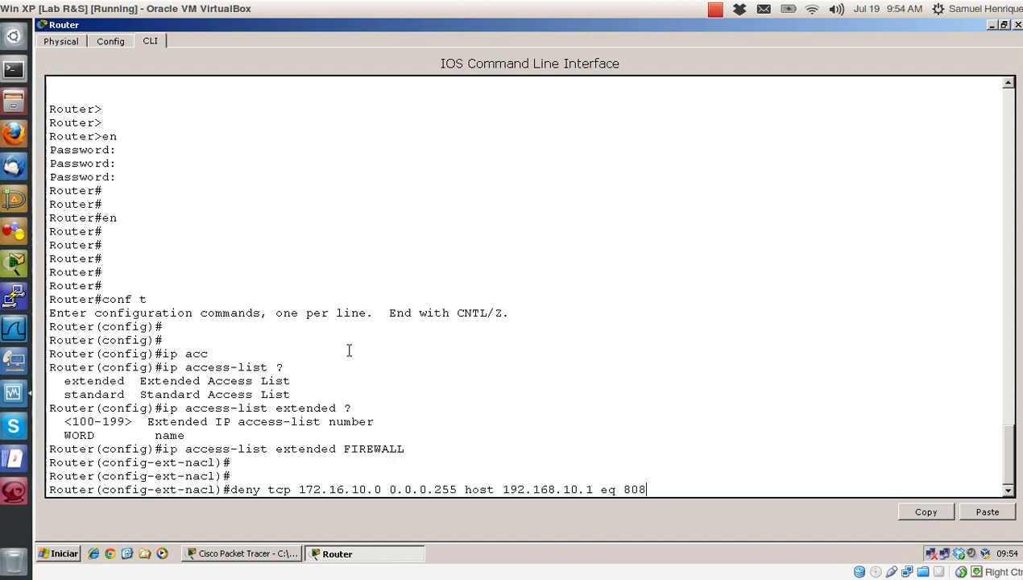
Complete the deny rule with port www and add a second rule, permit ip any any
type("www")
key("Return")
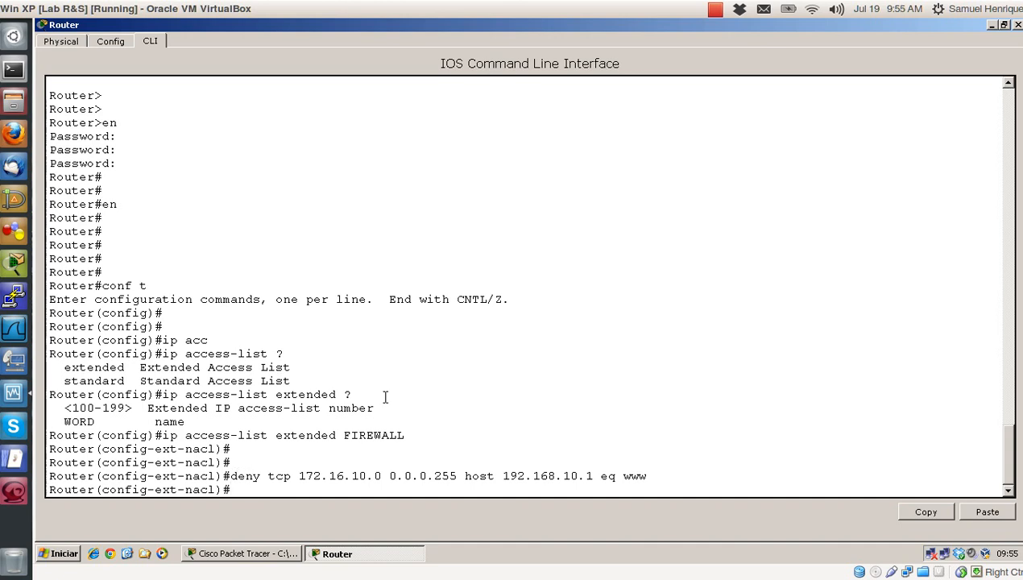
type("permit ip any any")
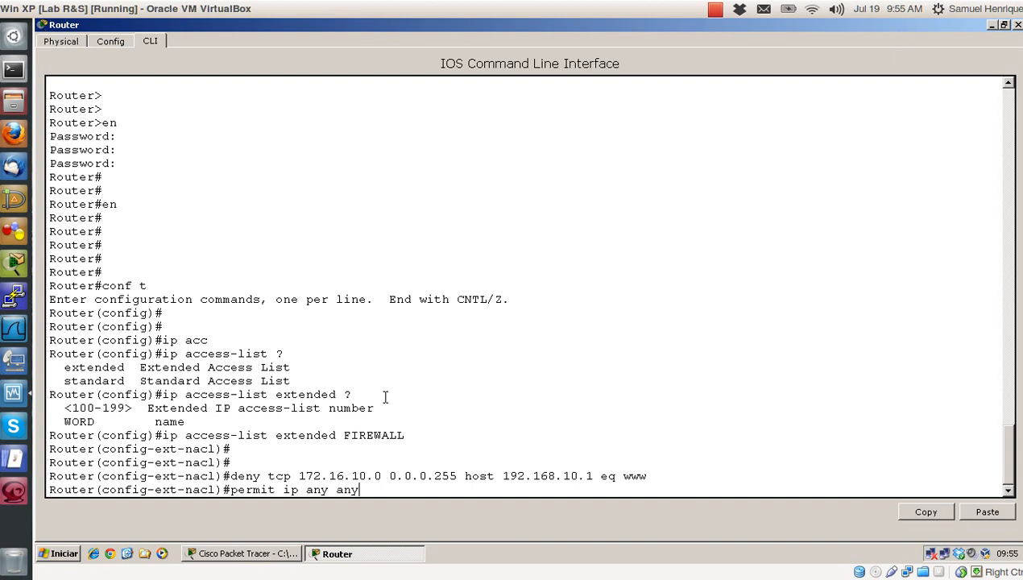
key("Return")
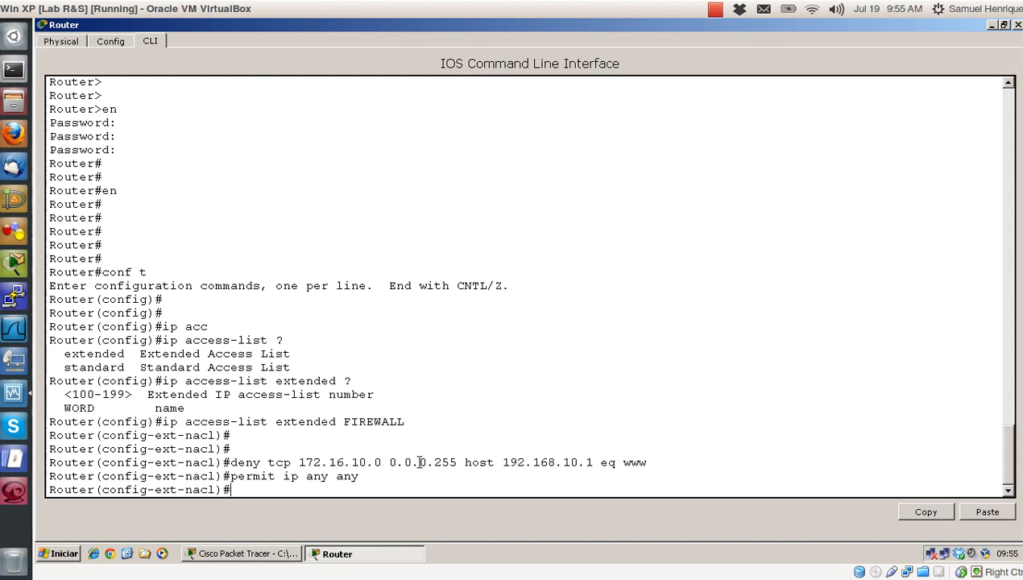
Review the FIREWALL list's creation command and its deny rule's source network and destination host
left_click_drag(661, 466, 230, 464)
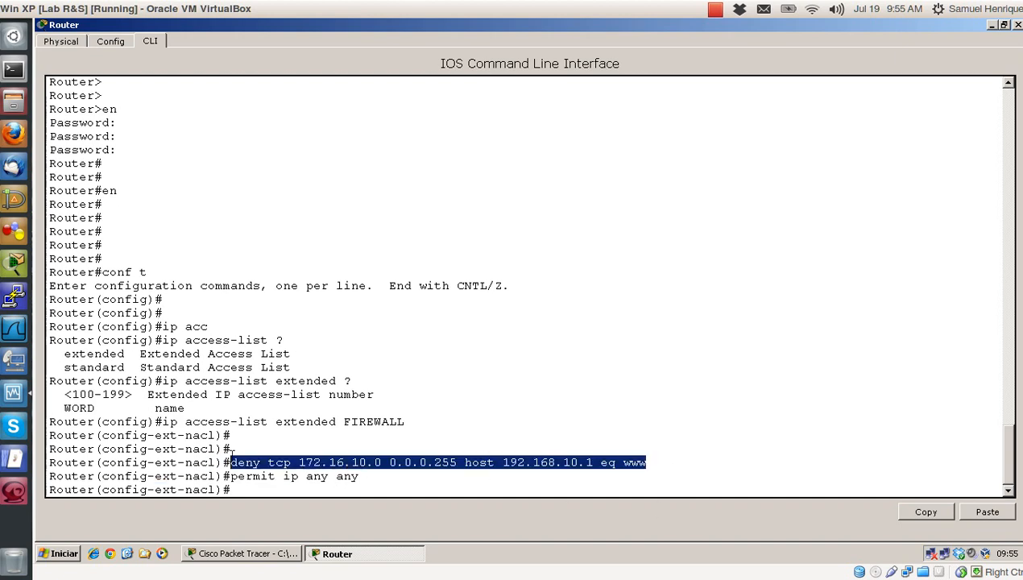
left_click(564, 384)
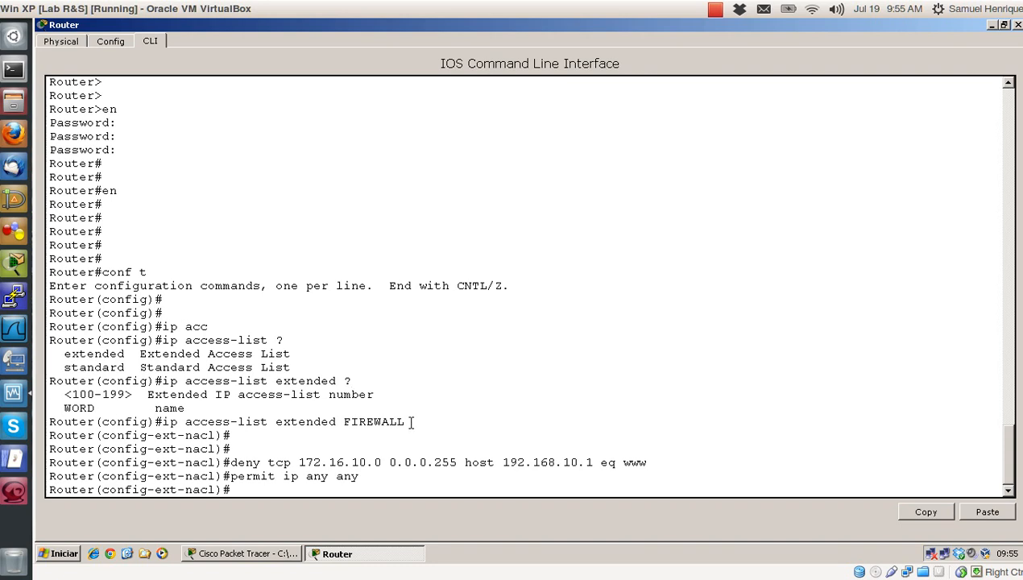
left_click_drag(409, 423, 41, 417)
left_click_drag(314, 465, 379, 475)
left_click(338, 463)
left_click_drag(299, 462, 593, 464)
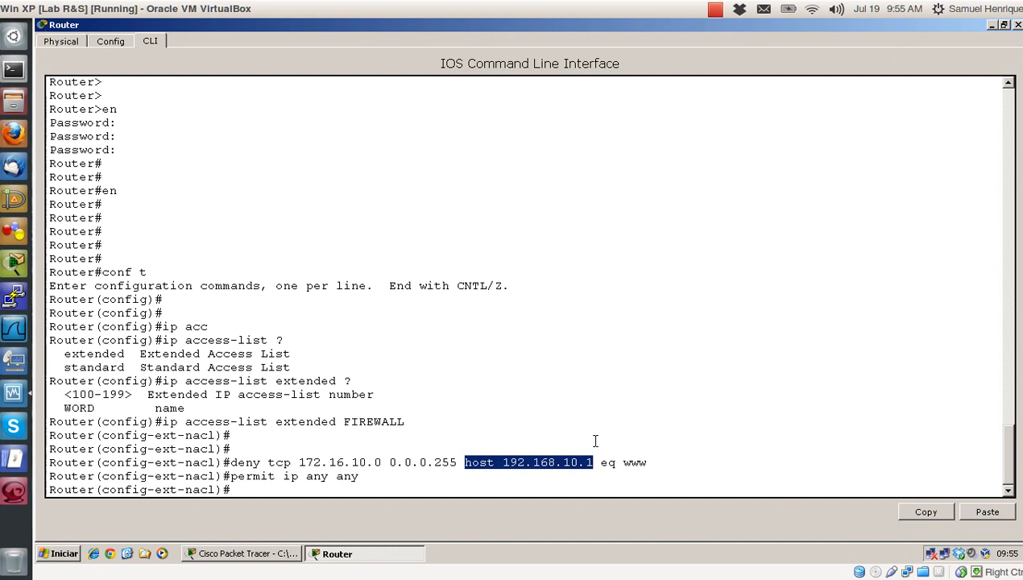
left_click(595, 441)
Leave access list configuration with the end command and return to the privileged EXEC prompt
type("end")
key("Return")
key("Return")
key("Return")
key("Return")
key("Return")
key("Return")
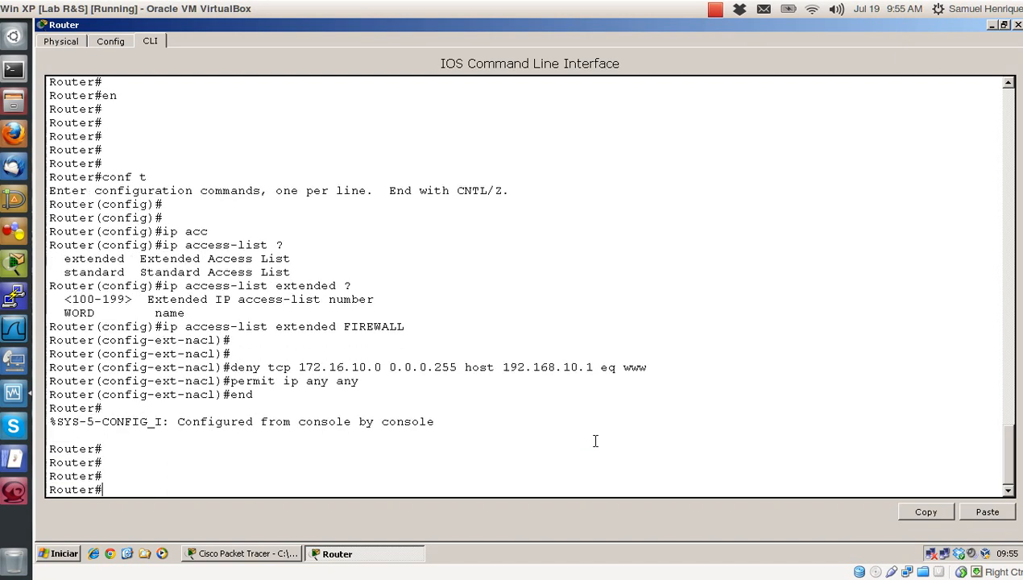
Display all configured access lists with show access-lists
type("show acc")
key("Tab")
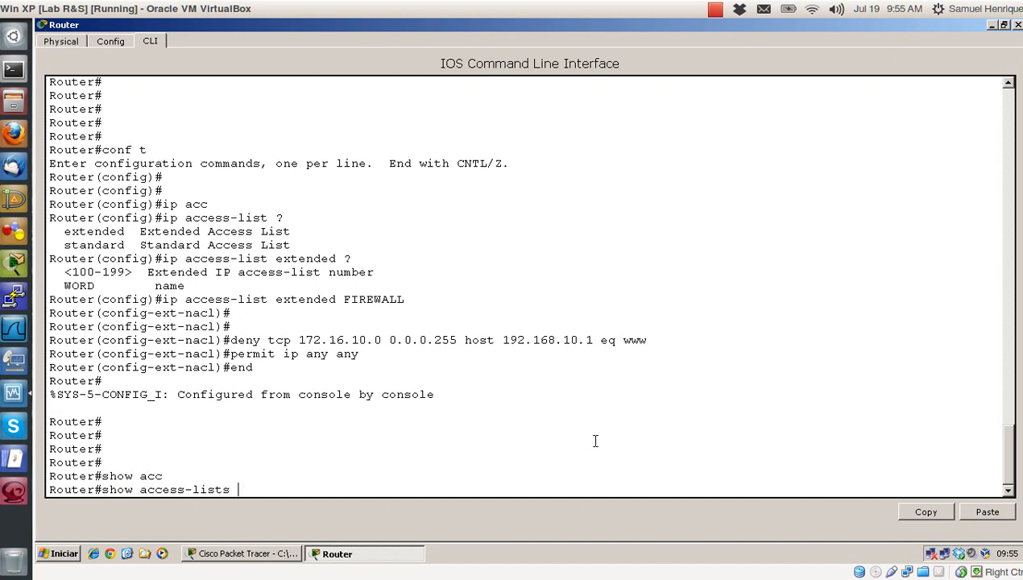
key("Return")
key("Return")
key("Return")
key("Return")
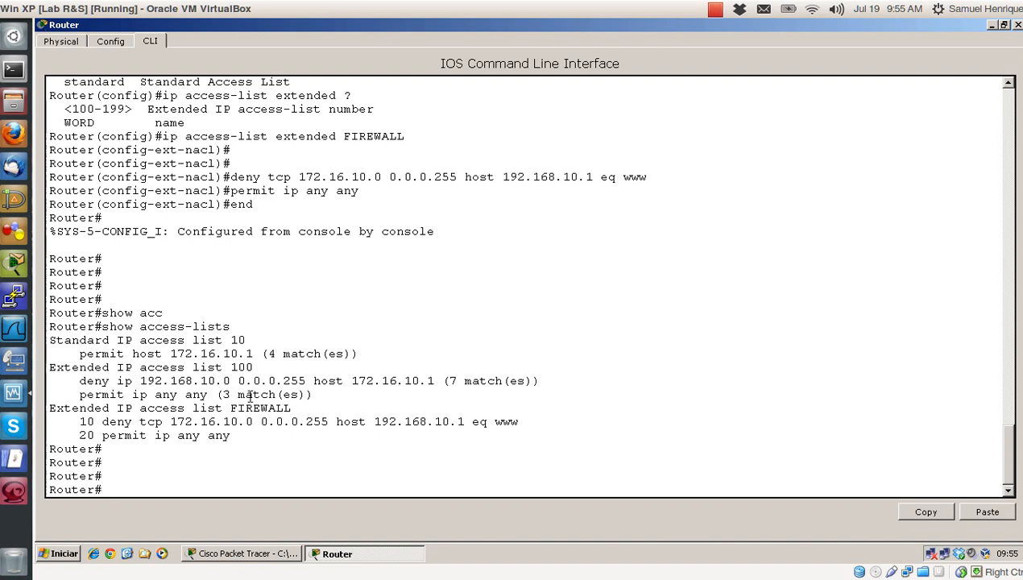
Examine the FIREWALL list's deny and permit entries and their sequence numbers in the access list output
left_click_drag(295, 408, 230, 397)
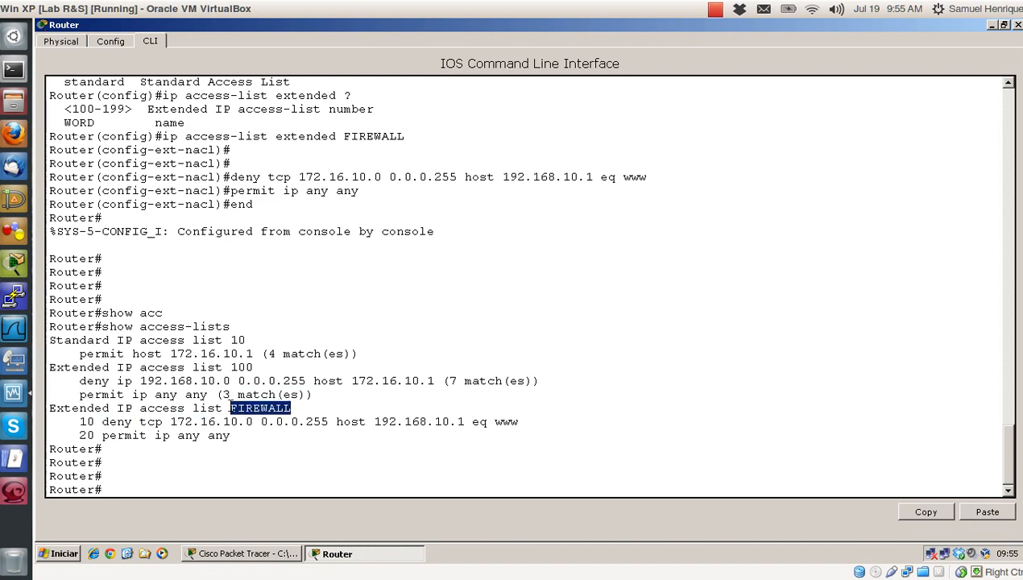
double_click(91, 422)
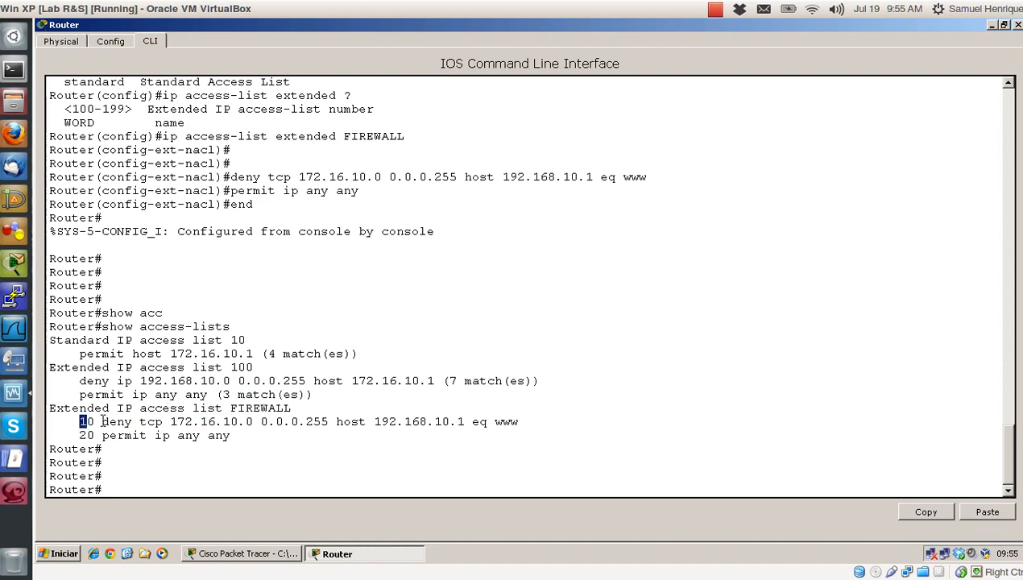
left_click_drag(103, 422, 520, 421)
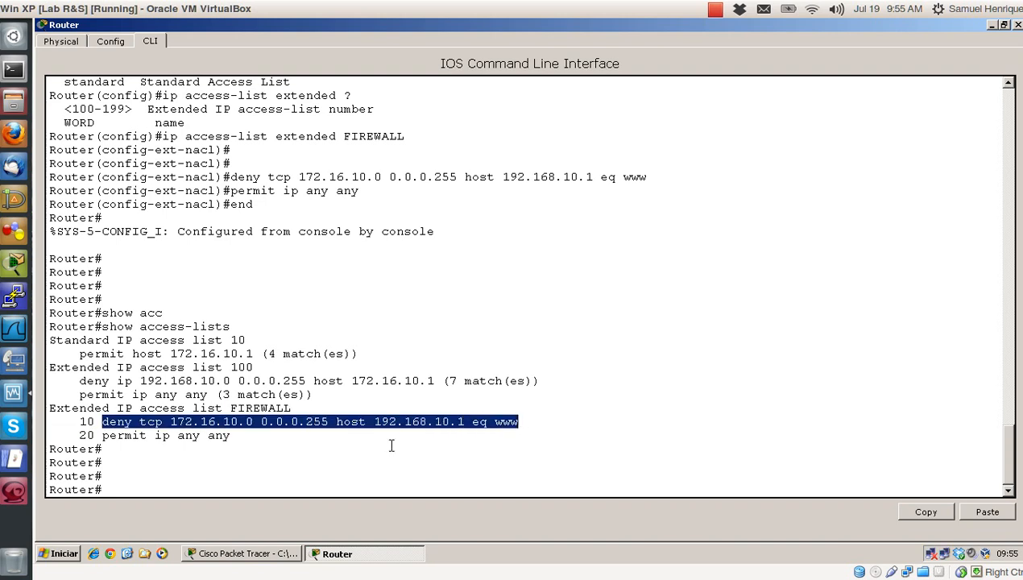
left_click_drag(102, 435, 231, 436)
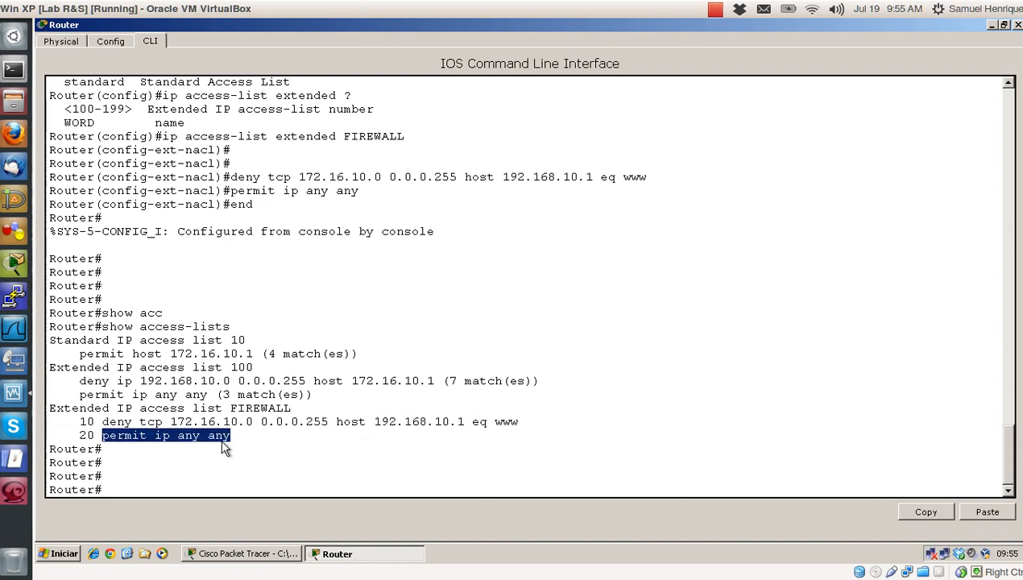
left_click(155, 435)
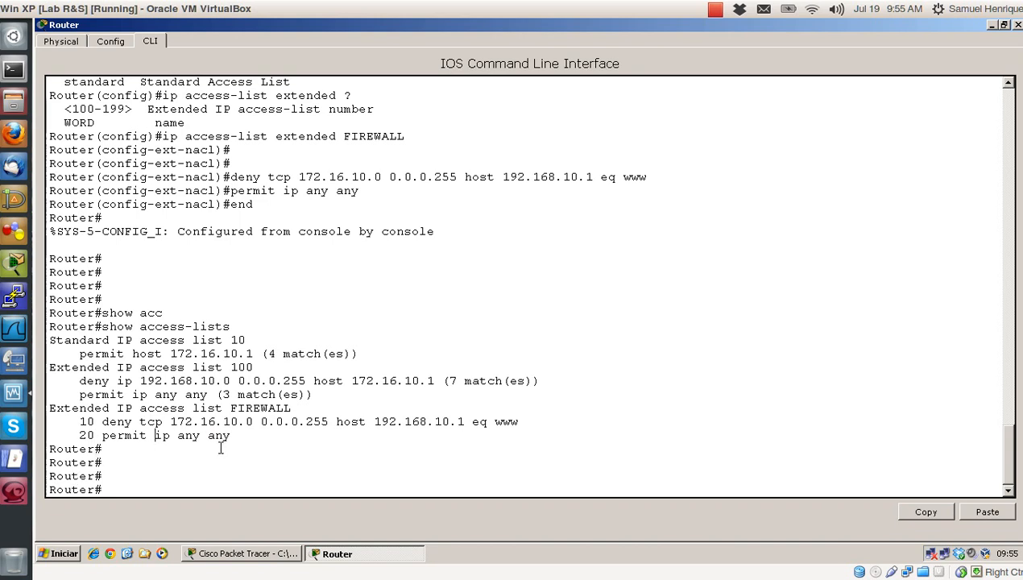
left_click_drag(80, 423, 83, 435)
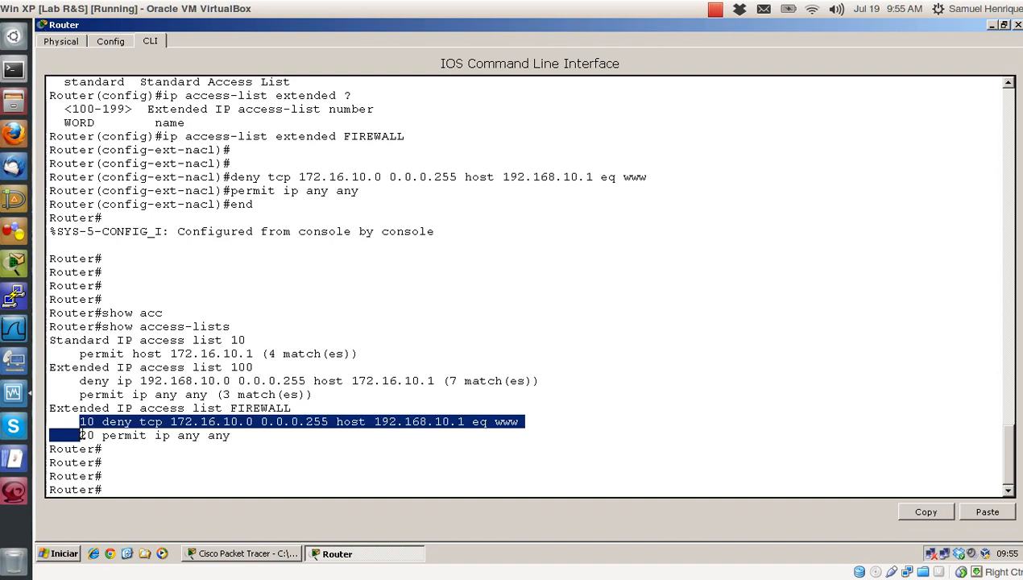
left_click(93, 436)
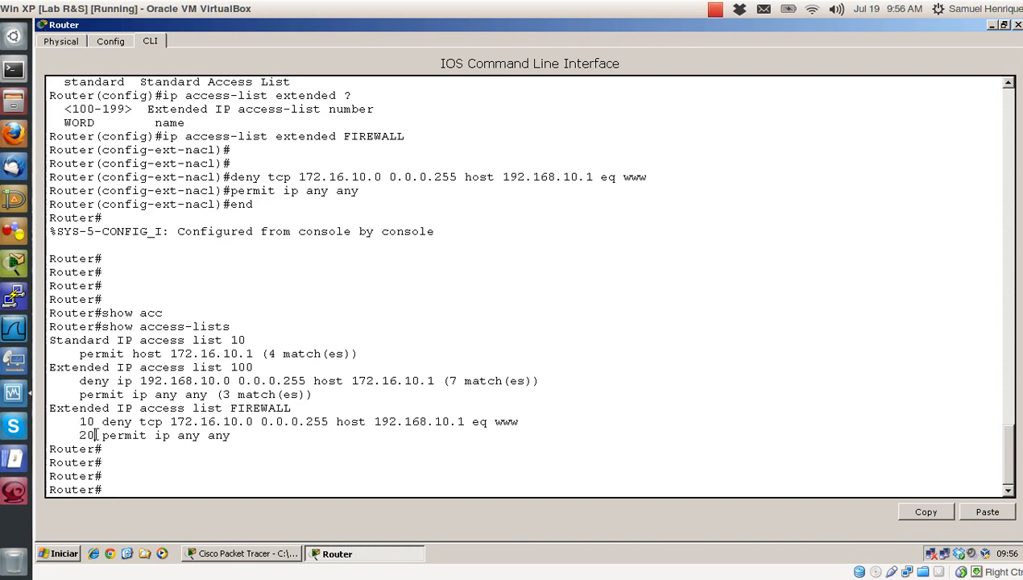
left_click_drag(77, 428, 239, 421)
left_click(239, 422)
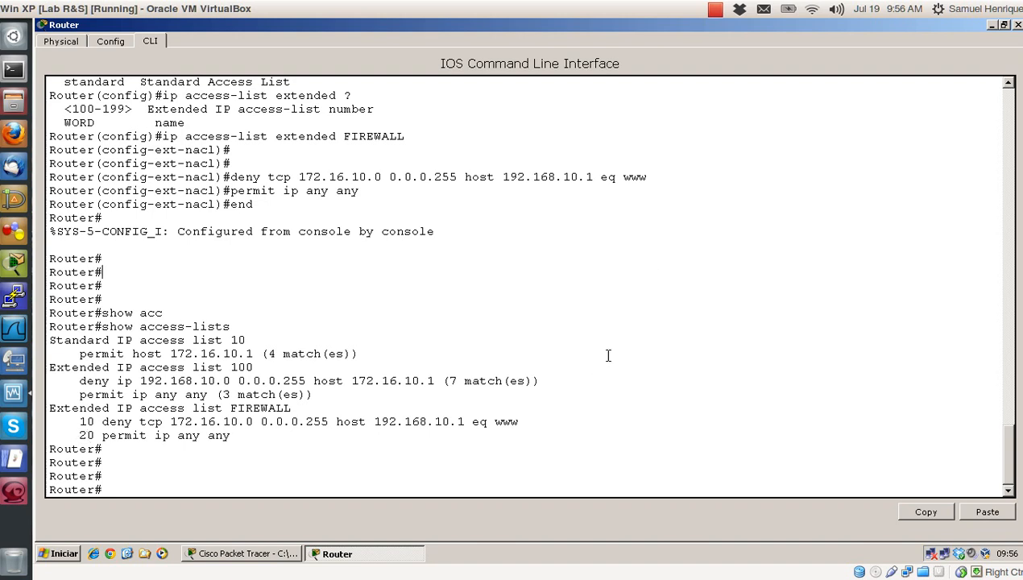
Enter the router's global configuration mode with conf t
key("Return")
key("Return")
type("conf t")
key("Return")
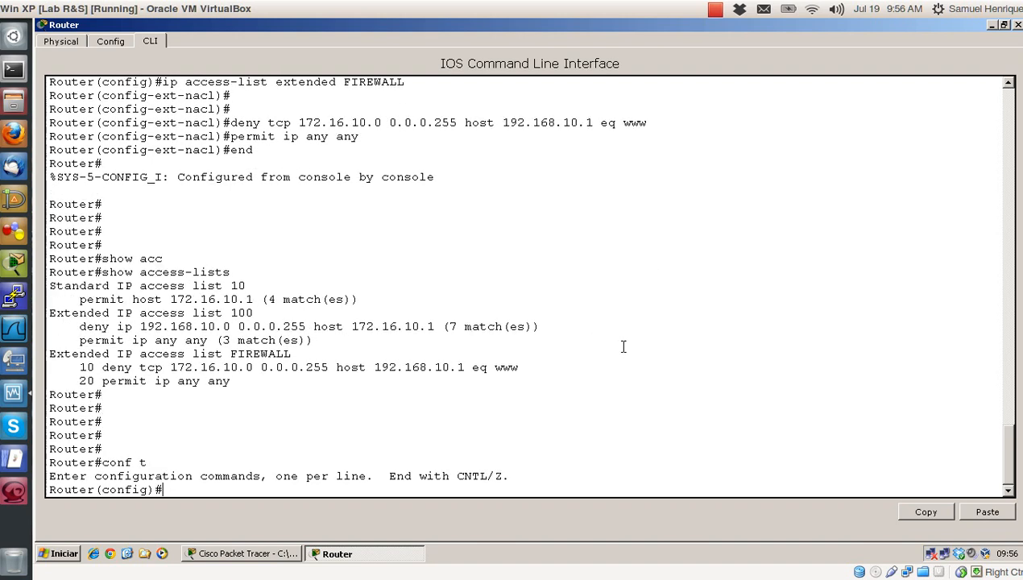
Check the topology for the router interface serving 172.16.10.0/24 and enter configuration of interface f0/0
left_click(992, 26)
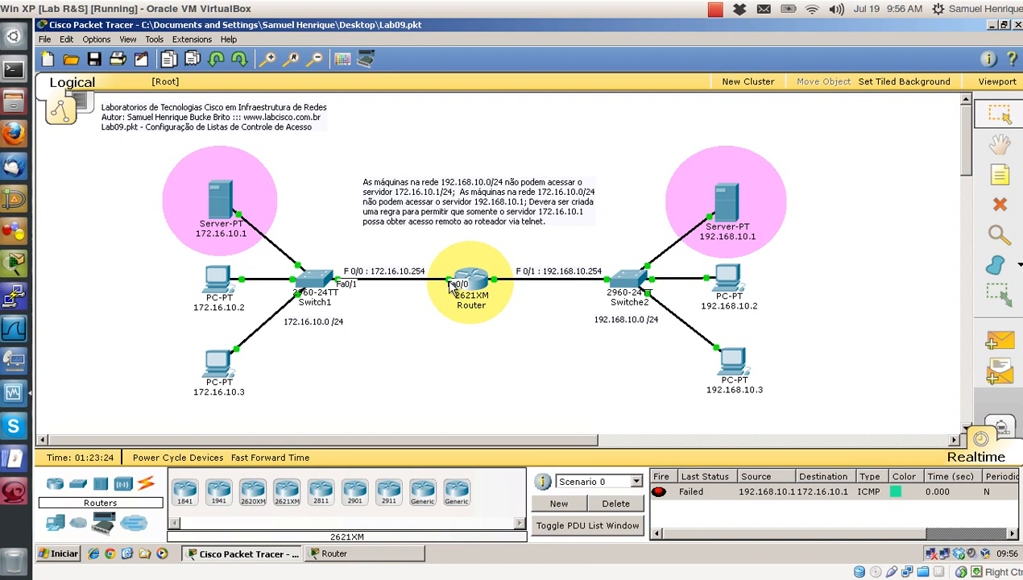
left_click(358, 554)
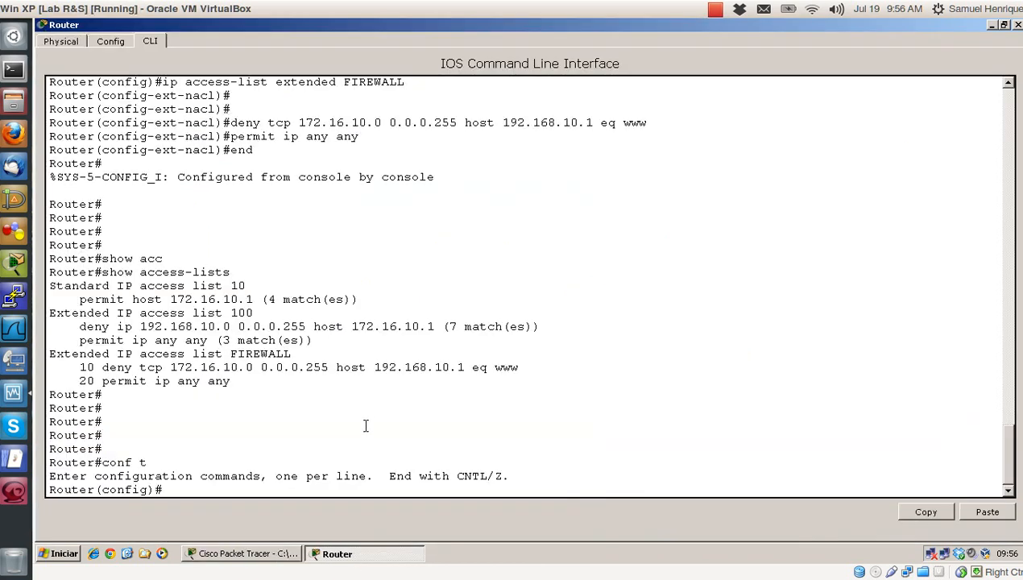
key("Return")
key("Return")
key("Return")
key("Return")
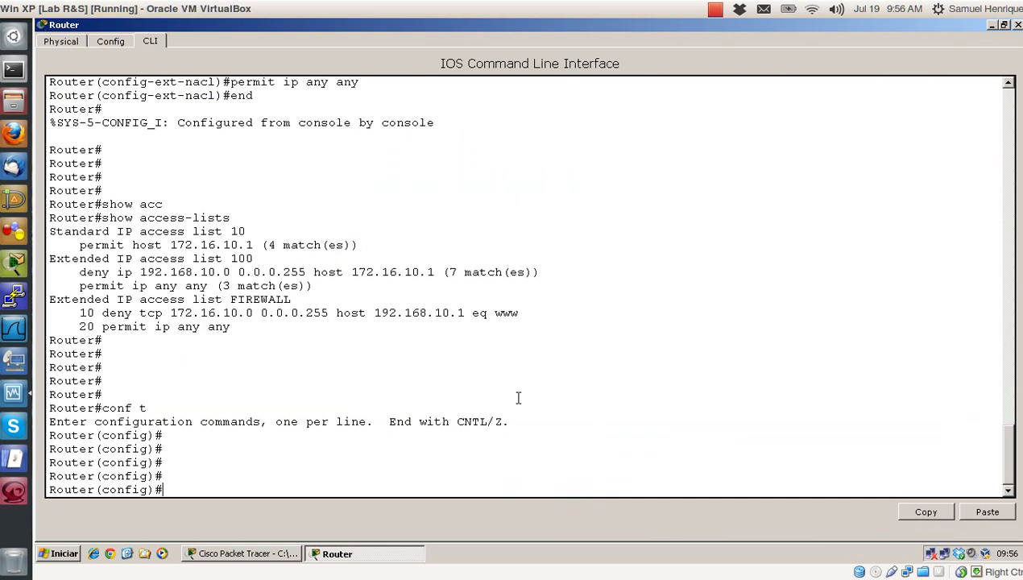
type("nt f0/0")
key("Return")
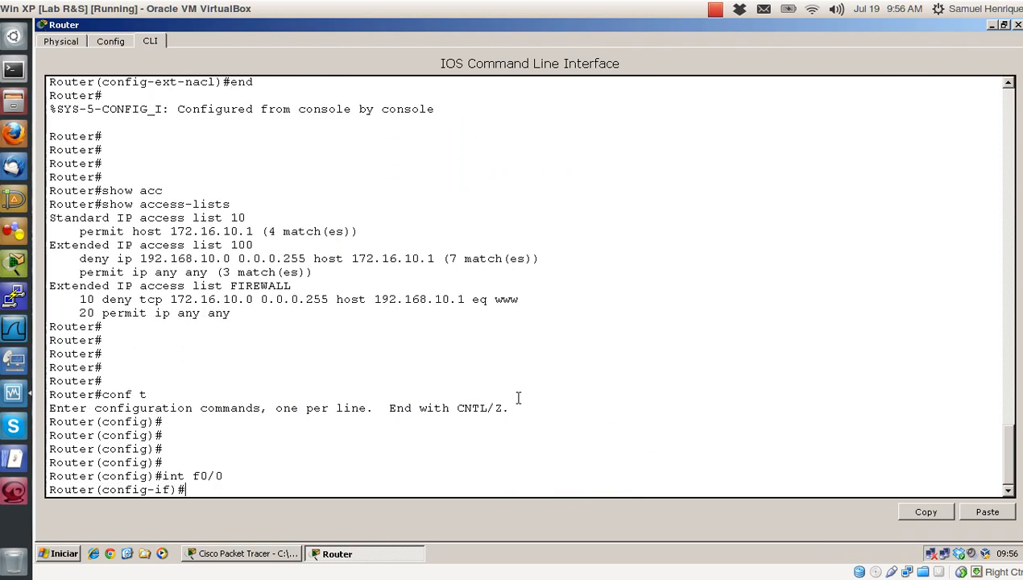
Look up the ip access-group options and apply the FIREWALL access list inbound on interface f0/0
type("ip access-group")
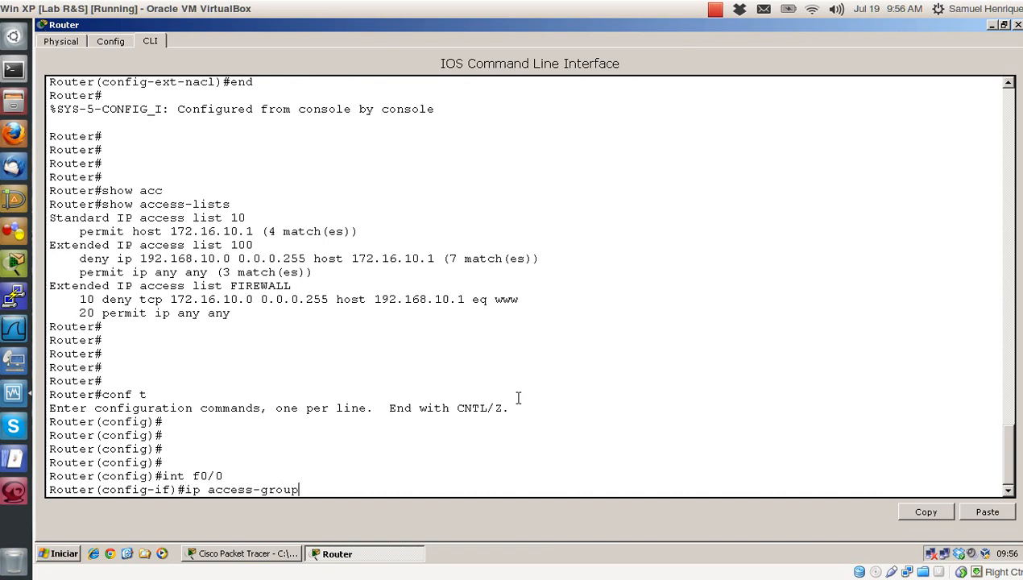
type(" ?")
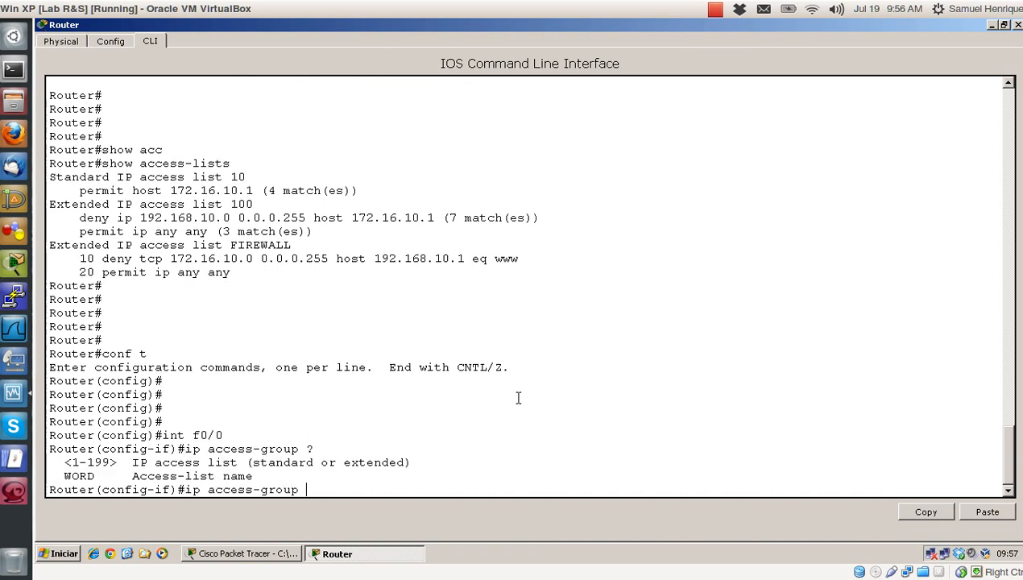
left_click_drag(67, 475, 77, 462)
double_click(79, 476)
left_click(354, 453)
type("FIREW")
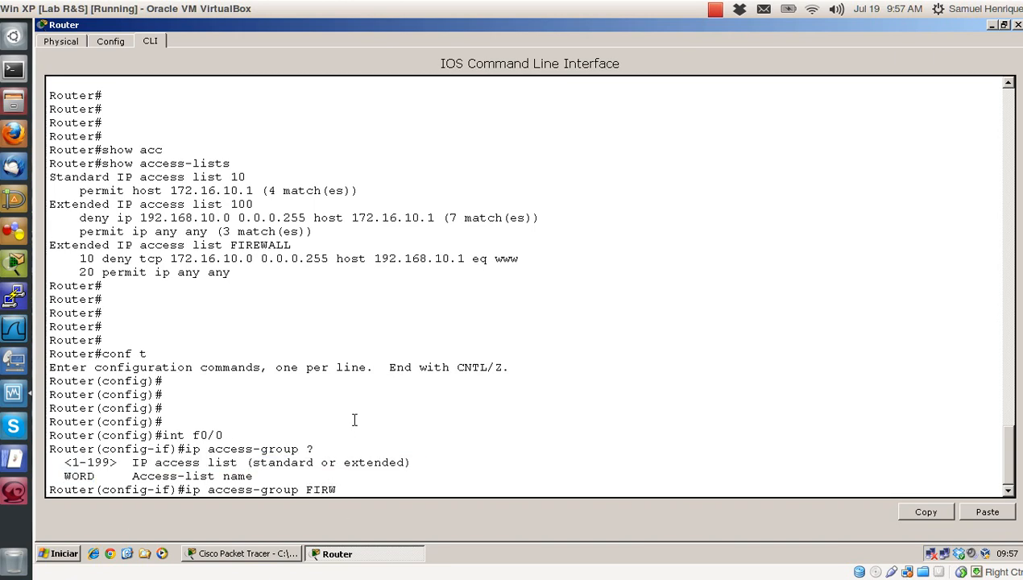
type("ALL")
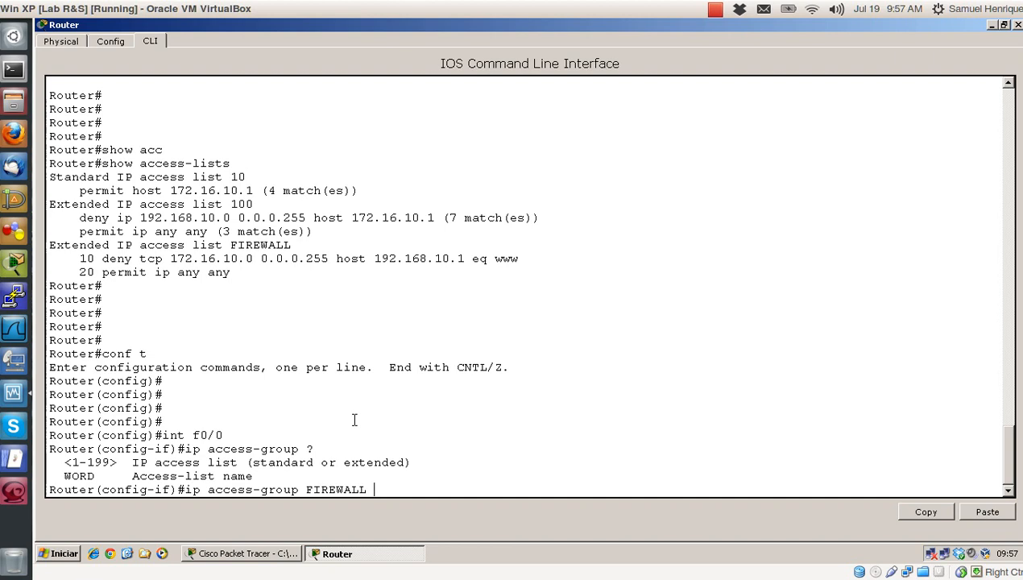
type(" in")
key("Return")
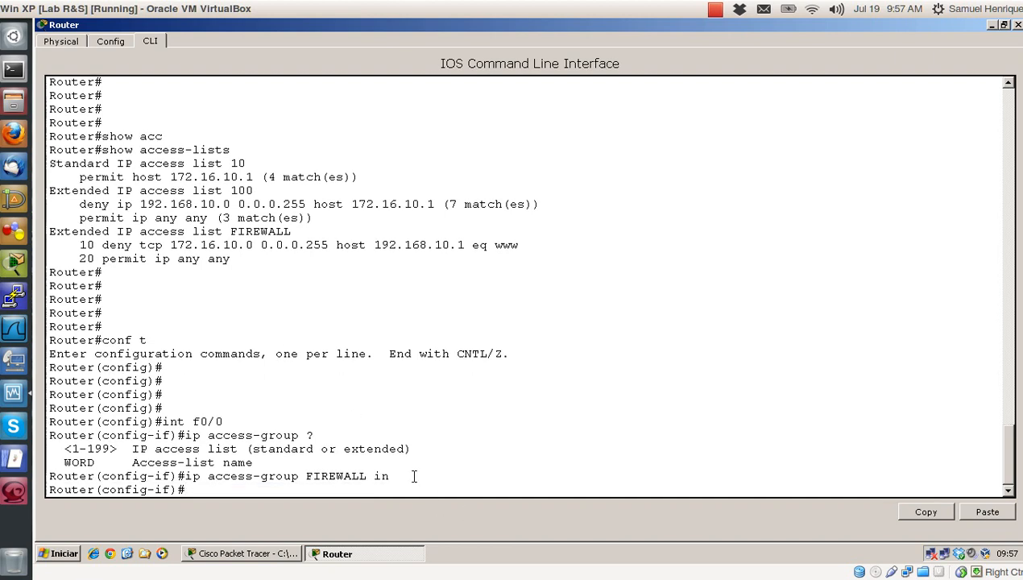
left_click_drag(413, 477, 44, 475)
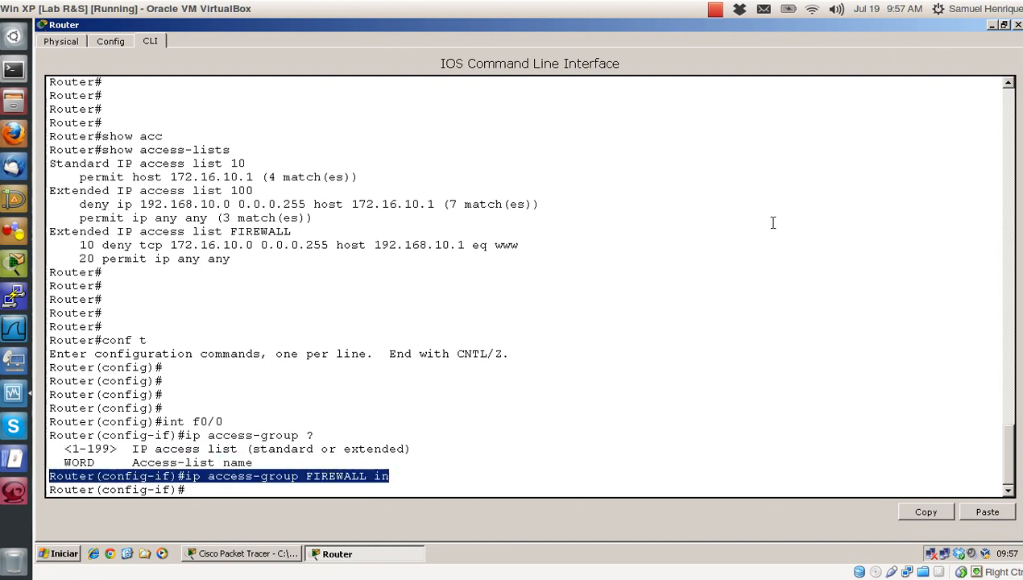
Leave interface configuration with the end command and return to the privileged EXEC prompt
left_click(752, 315)
type("end")
key("Return")
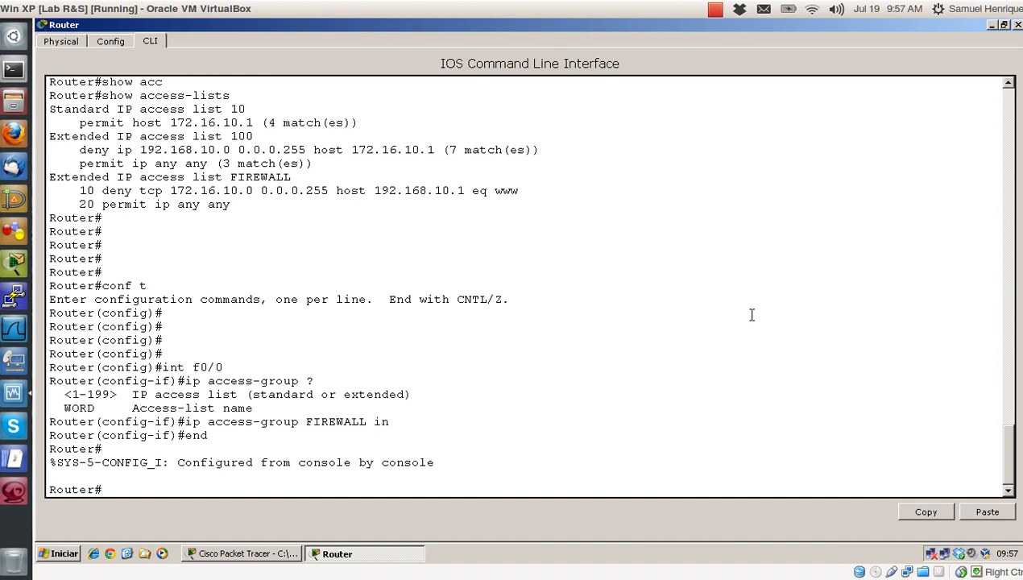
Show the running configuration and check the access-group assignment of FastEthernet0/0
type("show run")
key("Return")
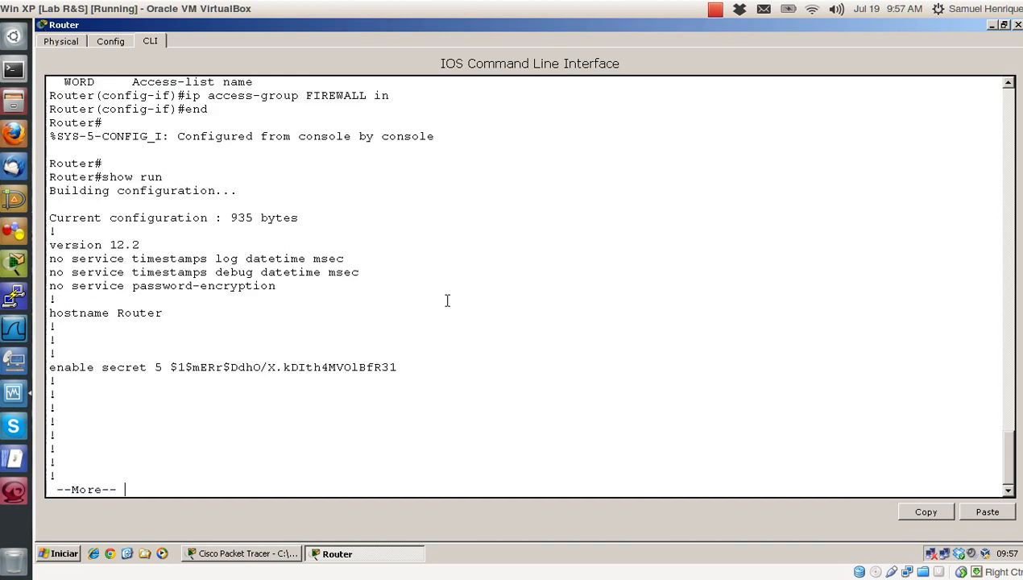
key("space")
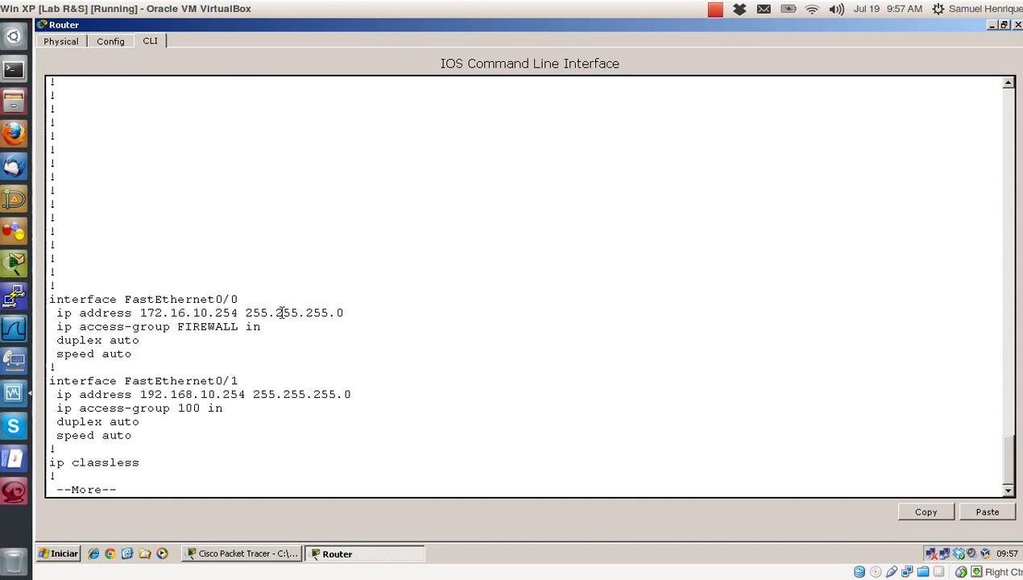
left_click_drag(267, 331, 63, 332)
left_click(58, 329)
key("space")
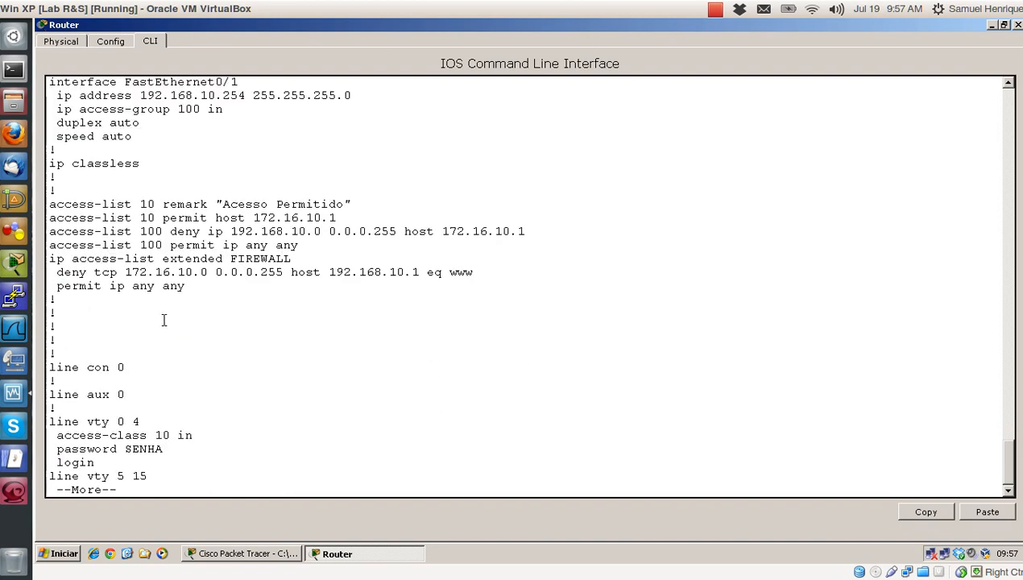
Examine the FIREWALL list's rules in the running configuration and page through to the end of the output
left_click_drag(186, 286, 25, 259)
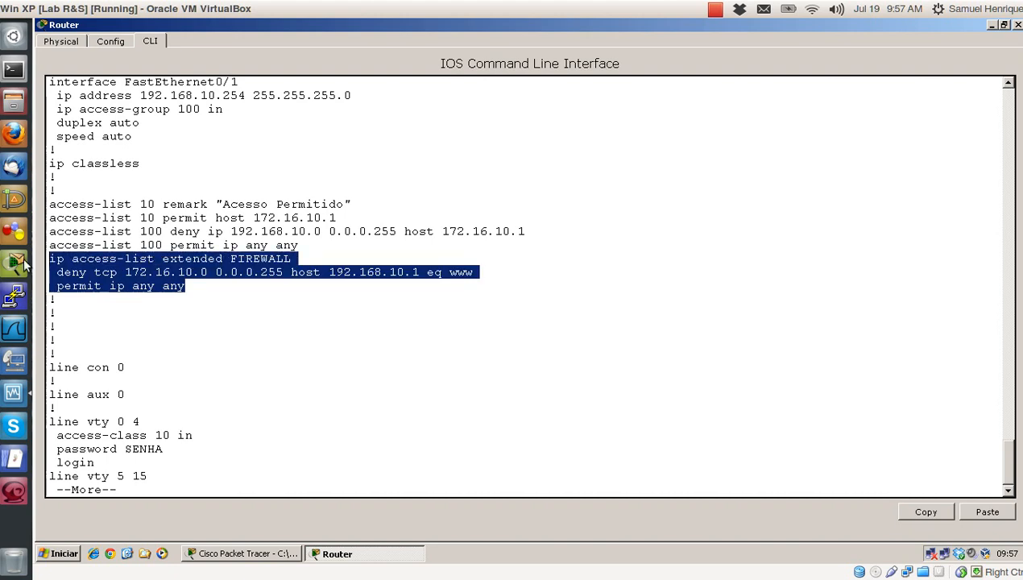
left_click(389, 390)
key("space")
key("Return")
key("Return")
key("Return")
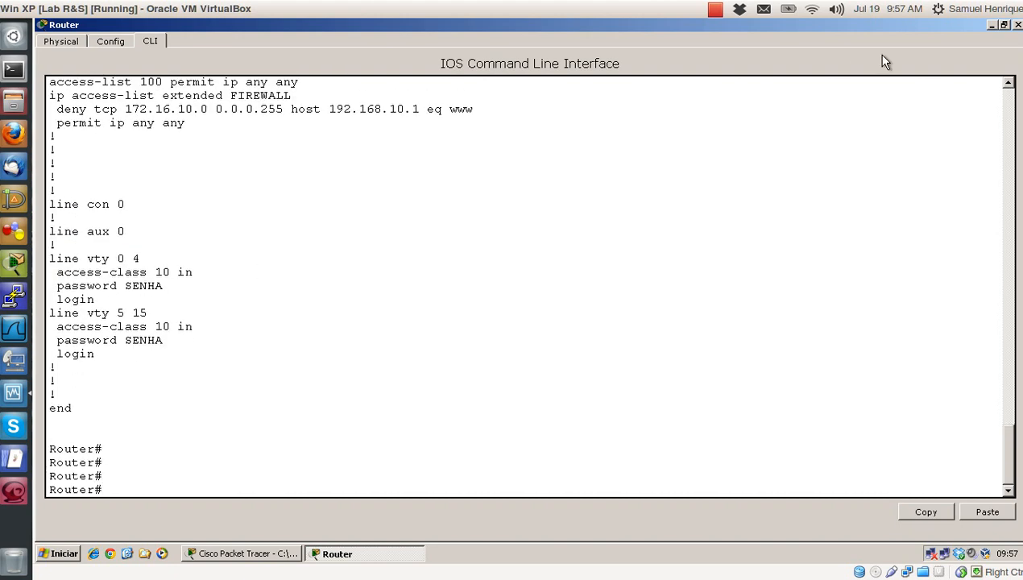
Close the router window and load the web page of 192.168.10.1 from PC 192.168.10.2's web browser
left_click(1017, 25)
left_click(729, 282)
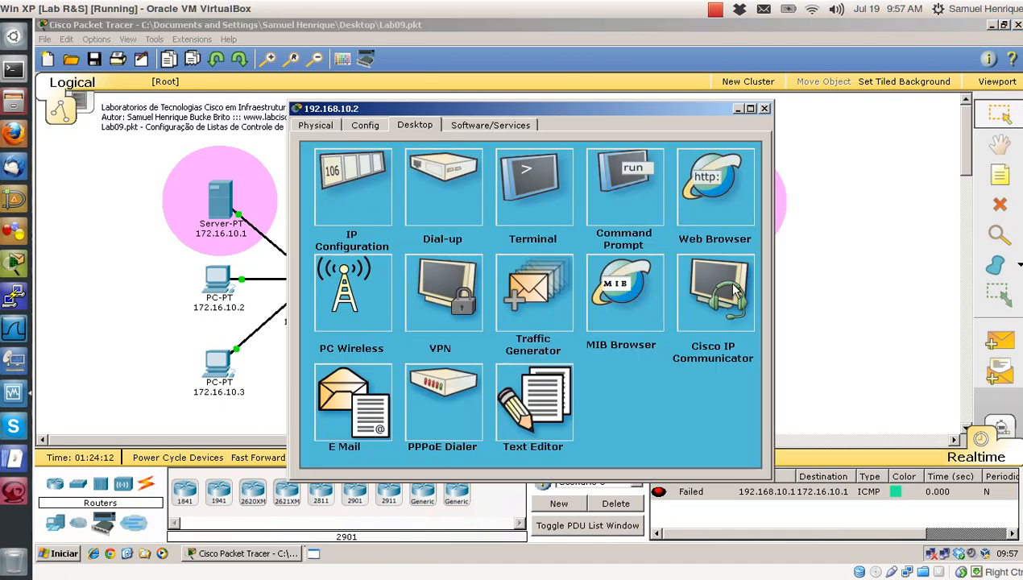
left_click(725, 197)
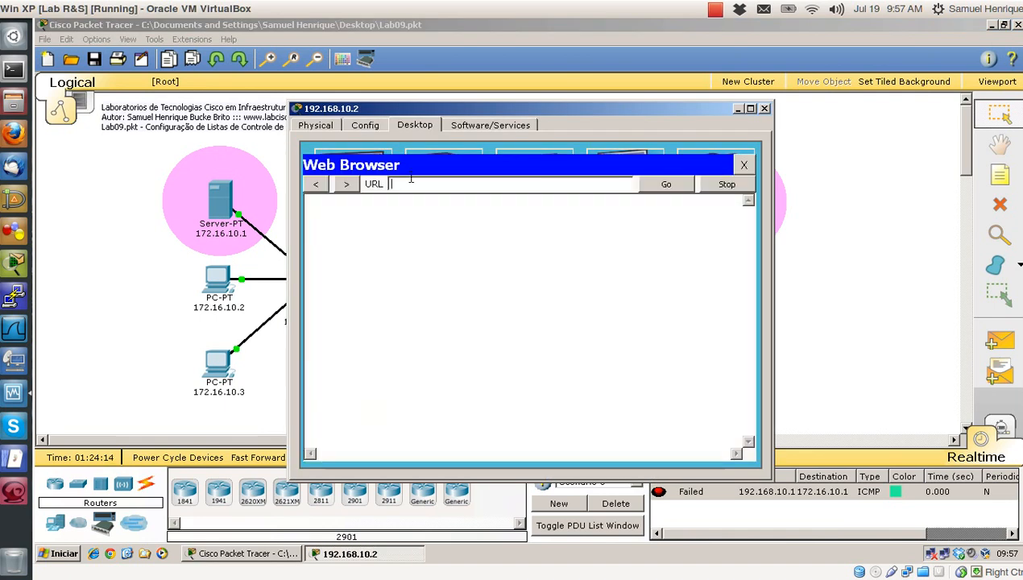
type("192.168.10.1")
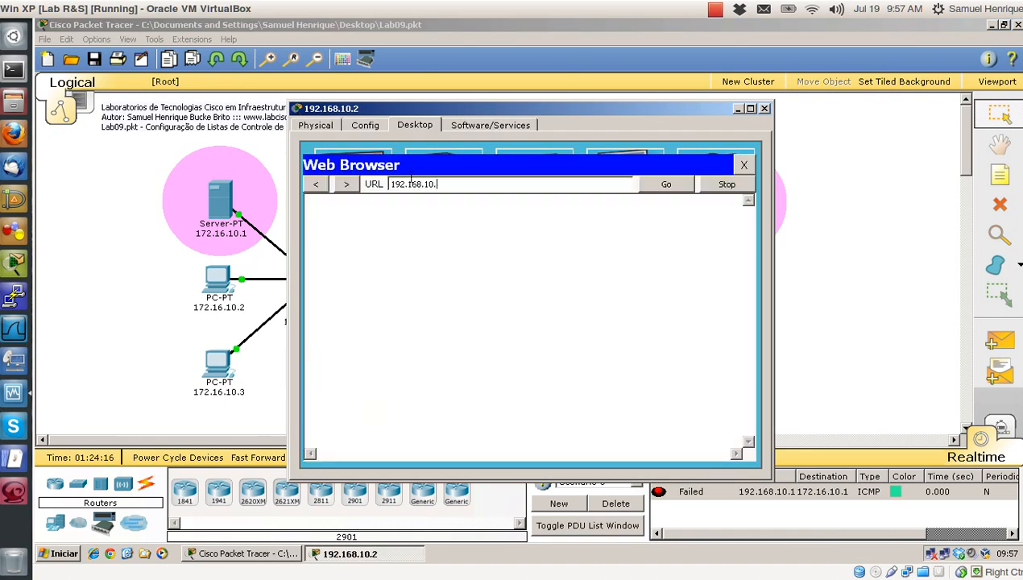
key("Return")
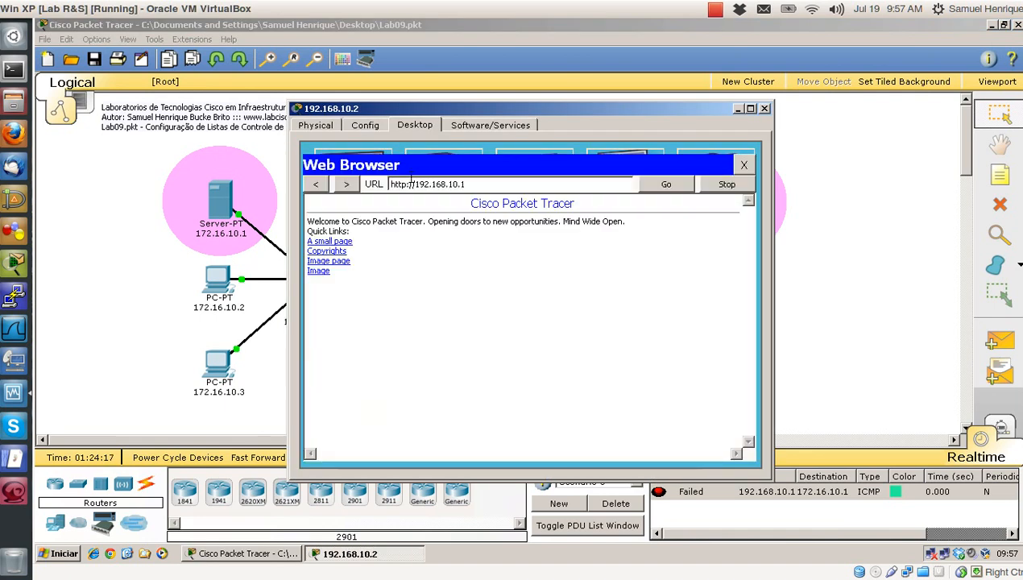
Test web access to 192.168.10.1 from PC 172.16.10.3's web browser, and close the PC window
left_click(763, 109)
left_click(217, 377)
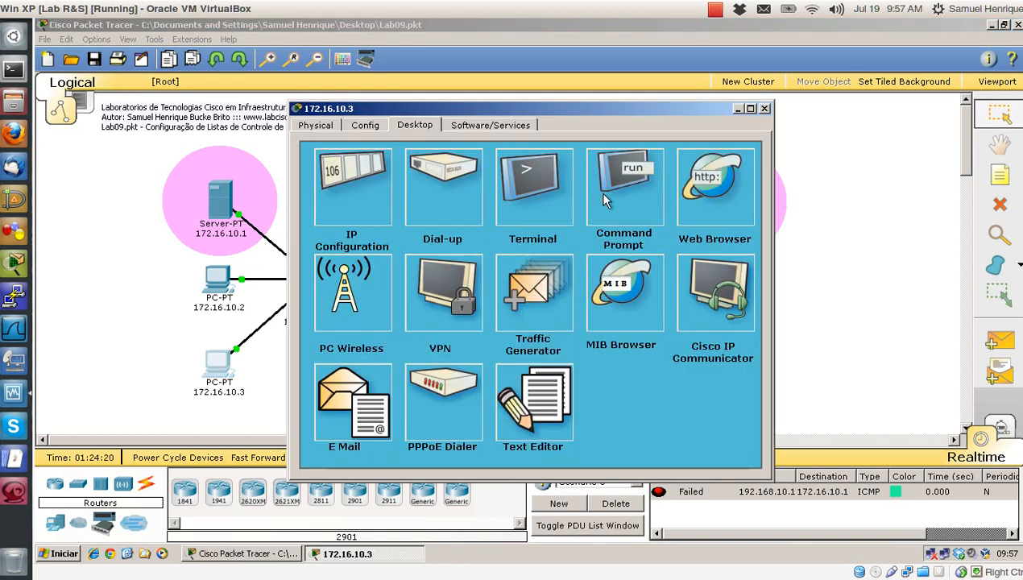
left_click(681, 193)
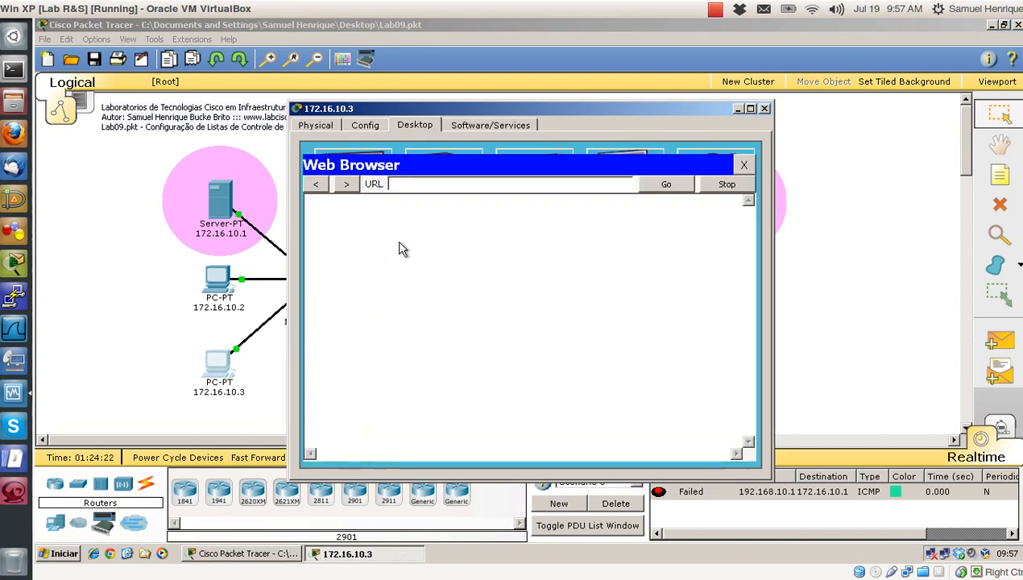
type("192.168.10.1")
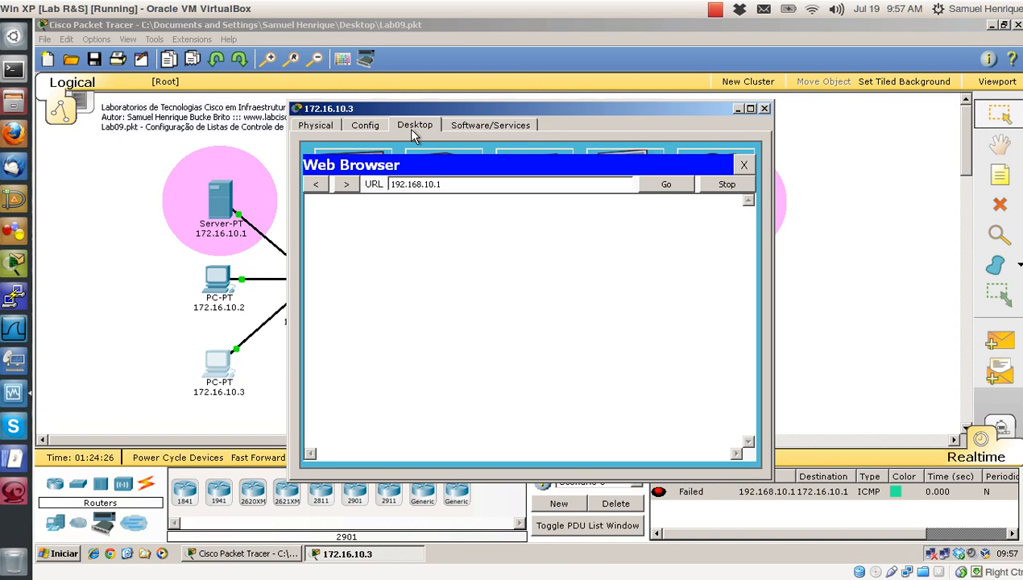
key("Return")
left_click_drag(535, 107, 343, 97)
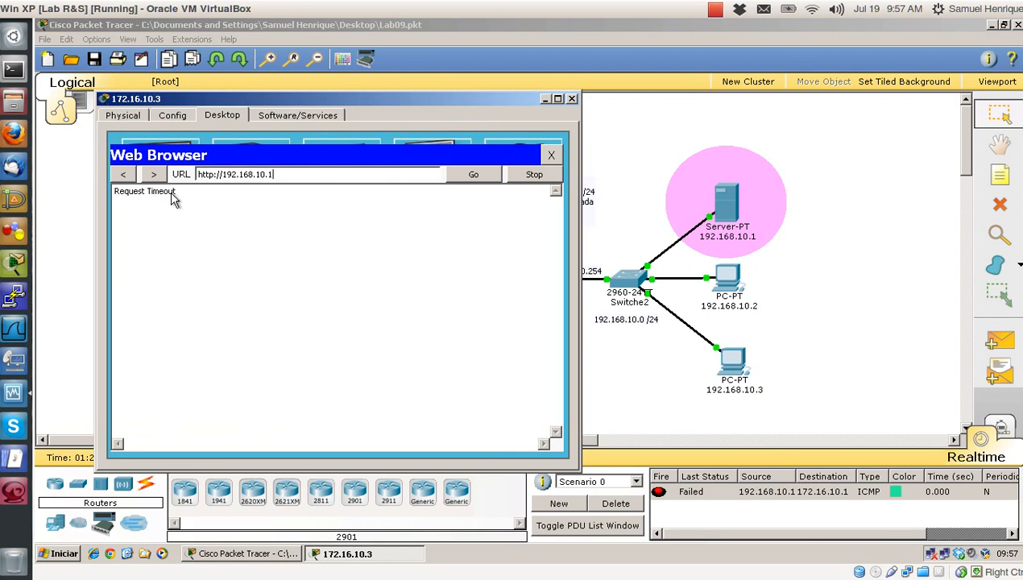
left_click(572, 99)
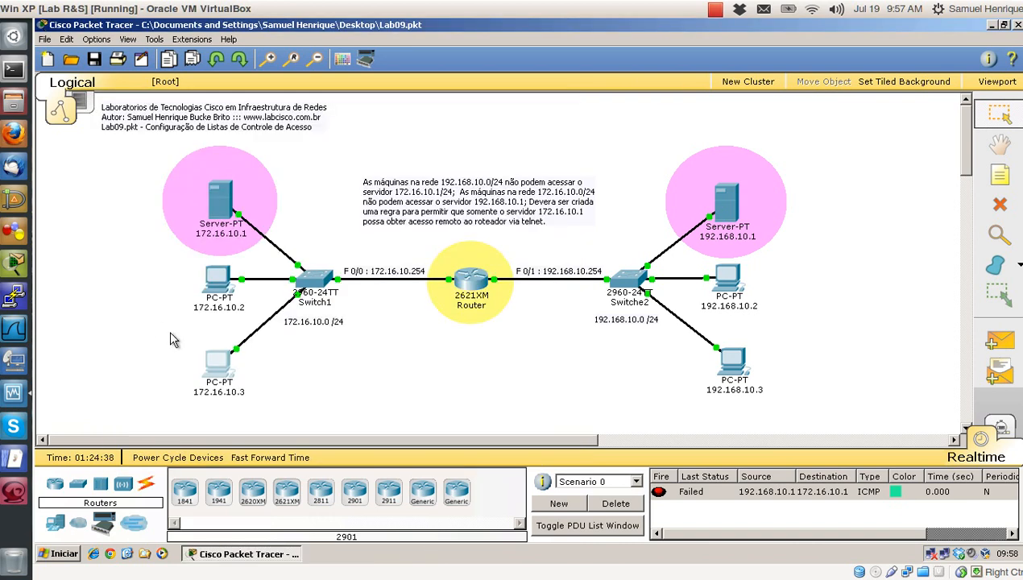
Ping 192.168.10.1 from the command prompt of PC 172.16.10.3, and close the PC window
left_click(216, 358)
left_click(664, 195)
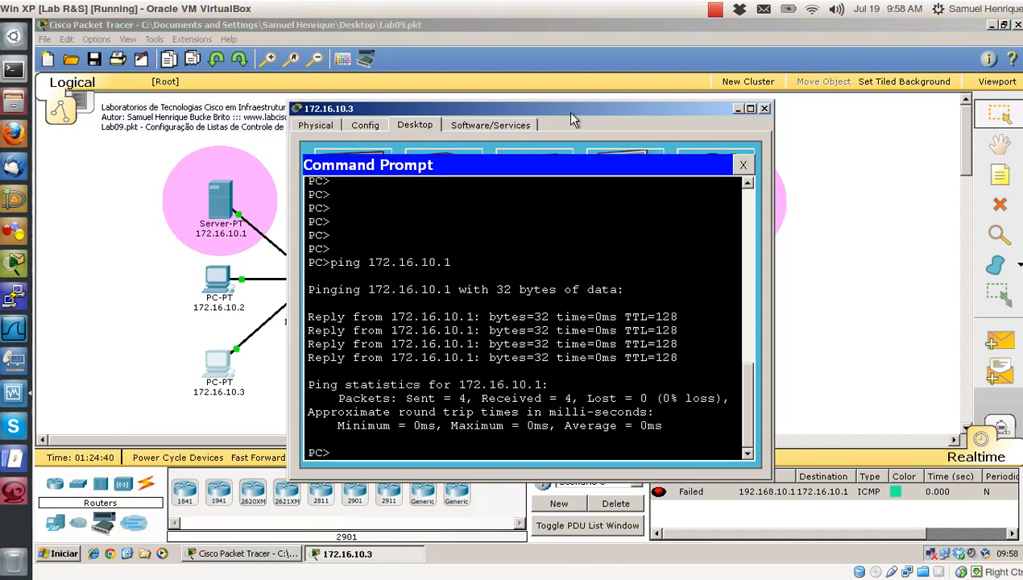
left_click_drag(566, 110, 358, 52)
key("Return")
type("ping")
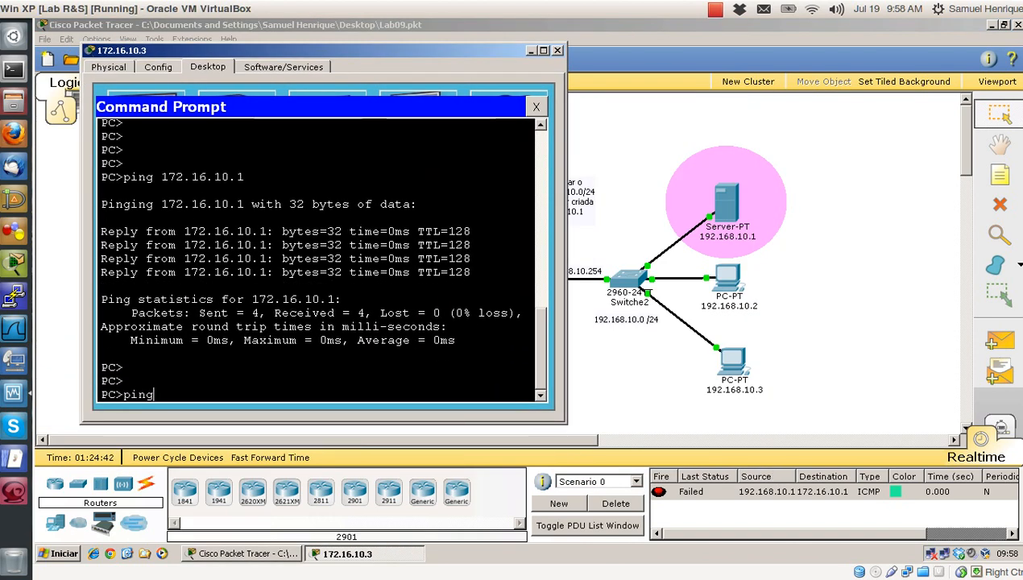
type(" 192.168.10.")
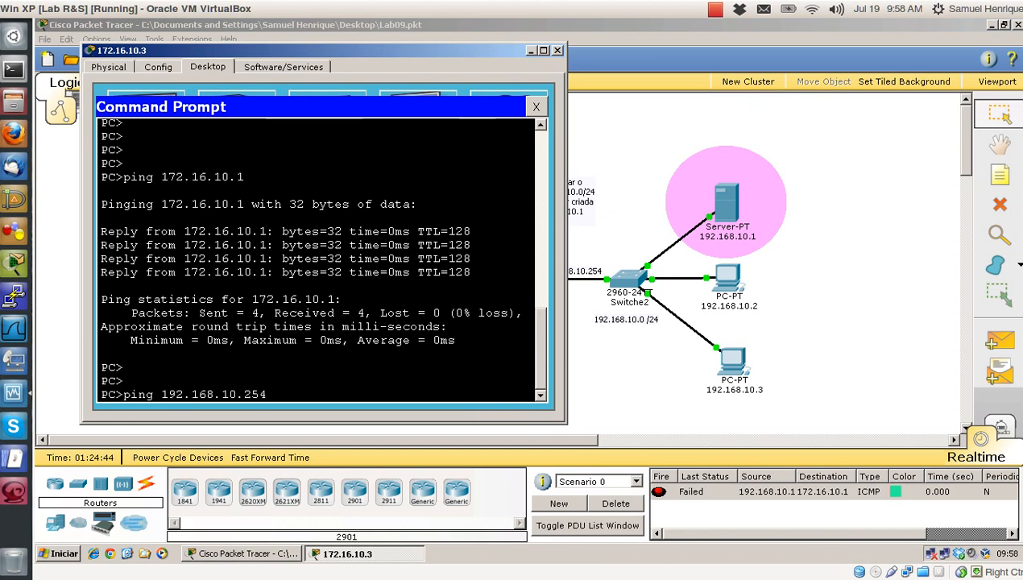
type("25")
key("BackSpace")
key("BackSpace")
type("1")
key("Return")
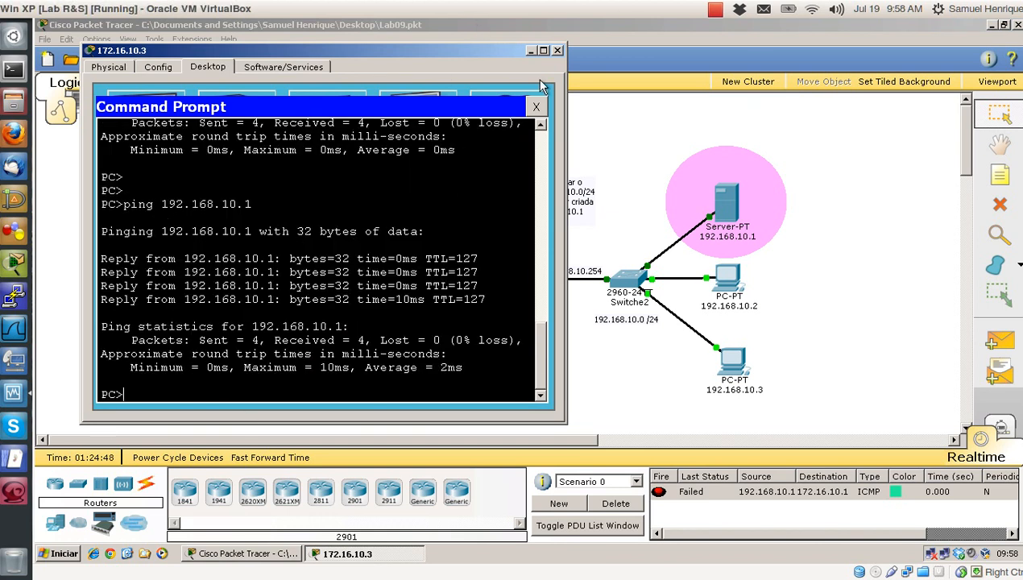
left_click(557, 50)
Send a simple PDU from PC 172.16.10.3 to server 192.168.10.1, and delete the scenario to clear the PDU list
left_click(998, 344)
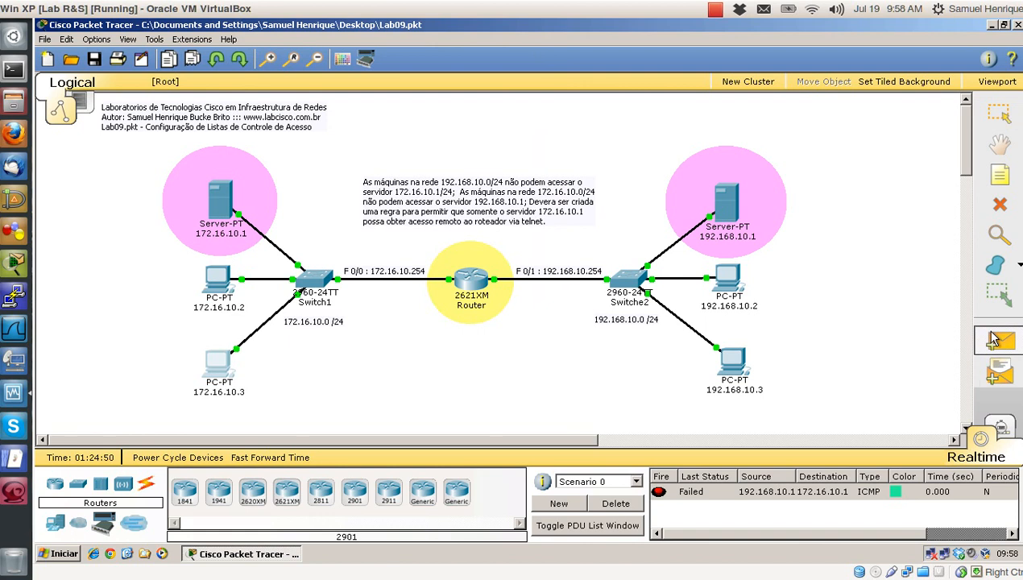
left_click(220, 364)
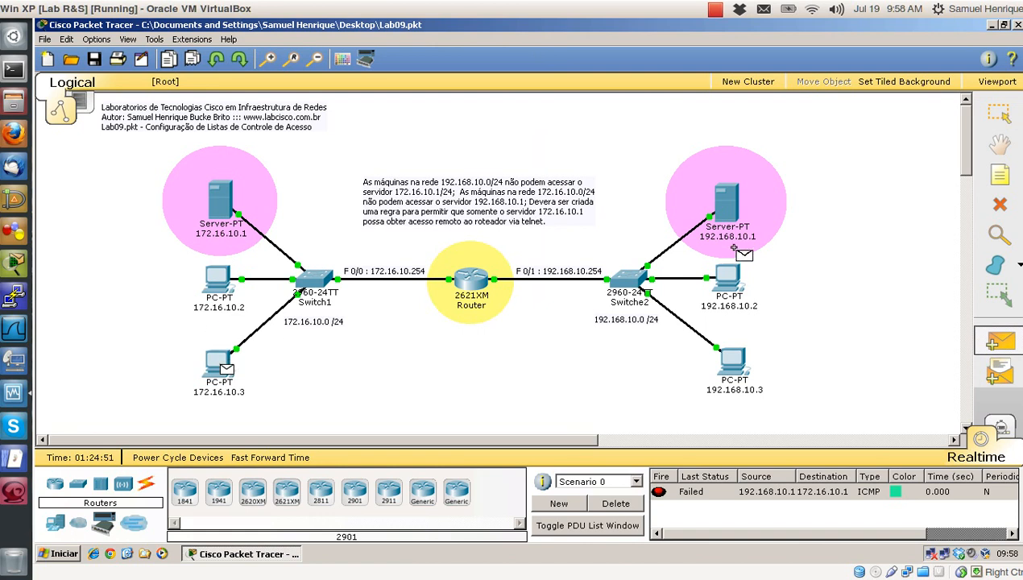
left_click(724, 202)
left_click(616, 504)
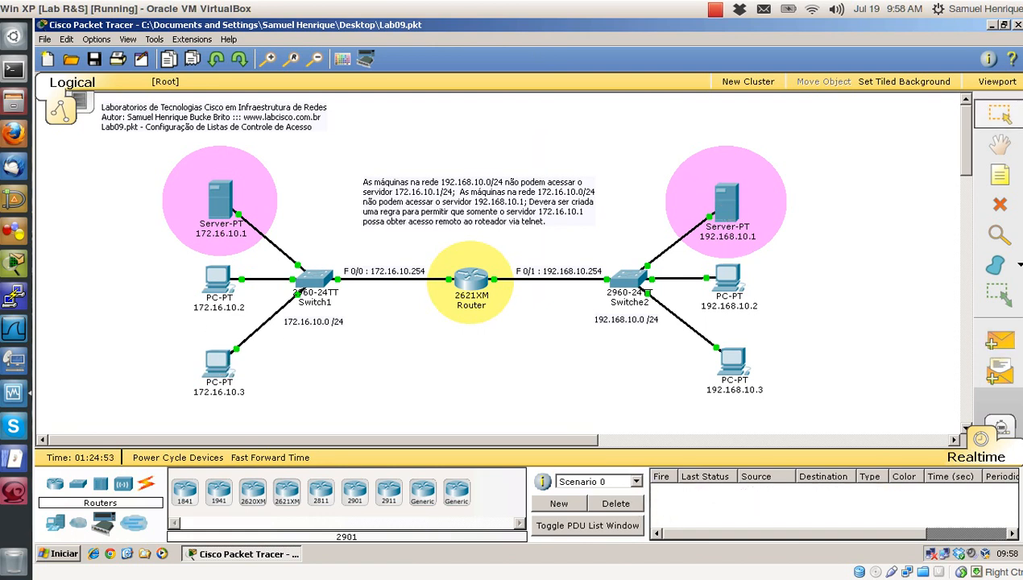
Add a simple PDU from PC 172.16.10.3 to server 192.168.10.1 and switch to Simulation mode with the event list hidden
left_click(997, 345)
left_click(221, 363)
left_click(707, 218)
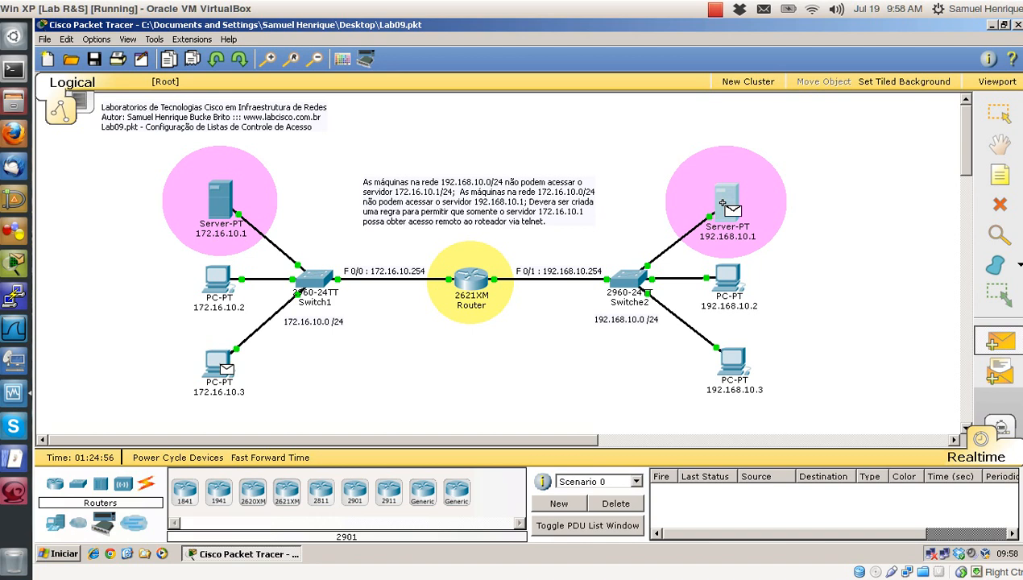
left_click(998, 427)
left_click(902, 458)
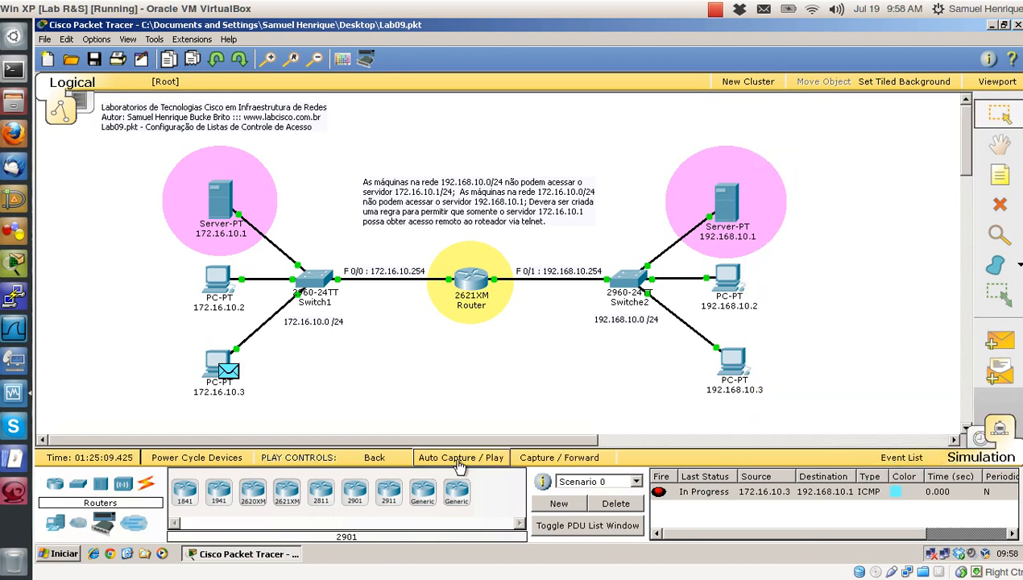
Play the simulation of the PDU to server 192.168.10.1 and inspect its OSI model details at Switch1
left_click(461, 458)
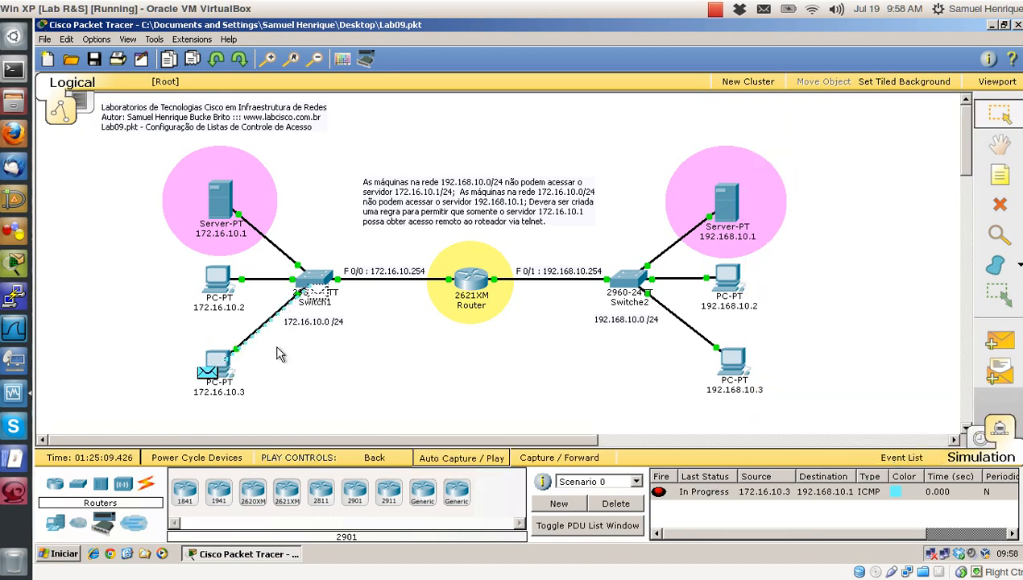
left_click(325, 287)
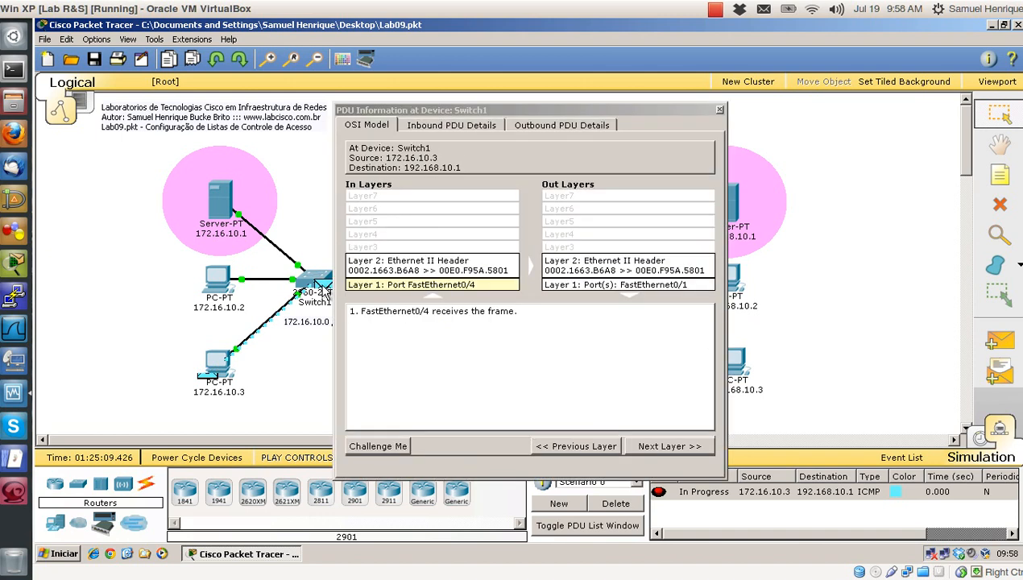
left_click(719, 110)
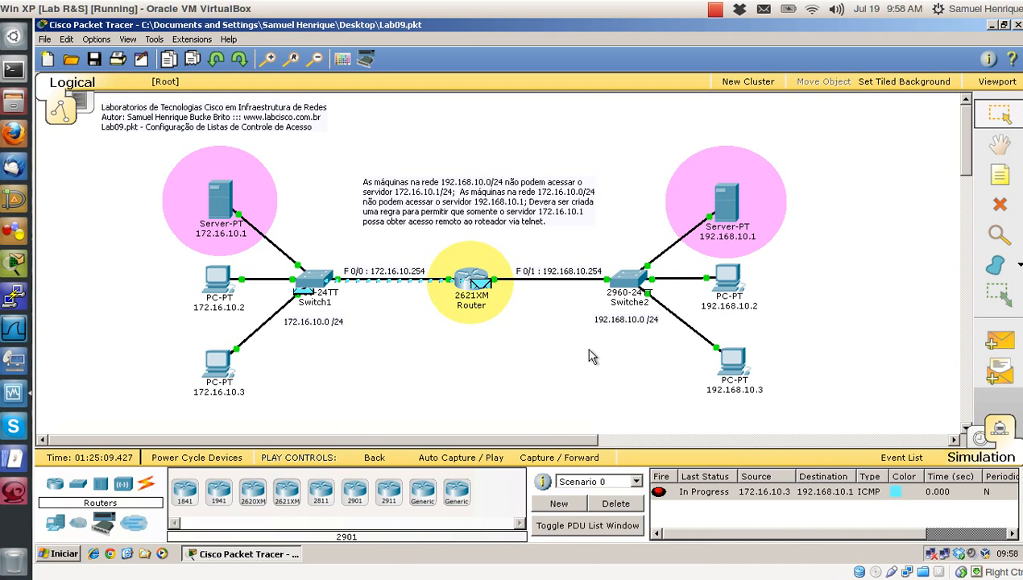
Examine the outbound PDU details at Switche2 down to the ICMP header, and delete the scenario
left_click(635, 284)
left_click(556, 125)
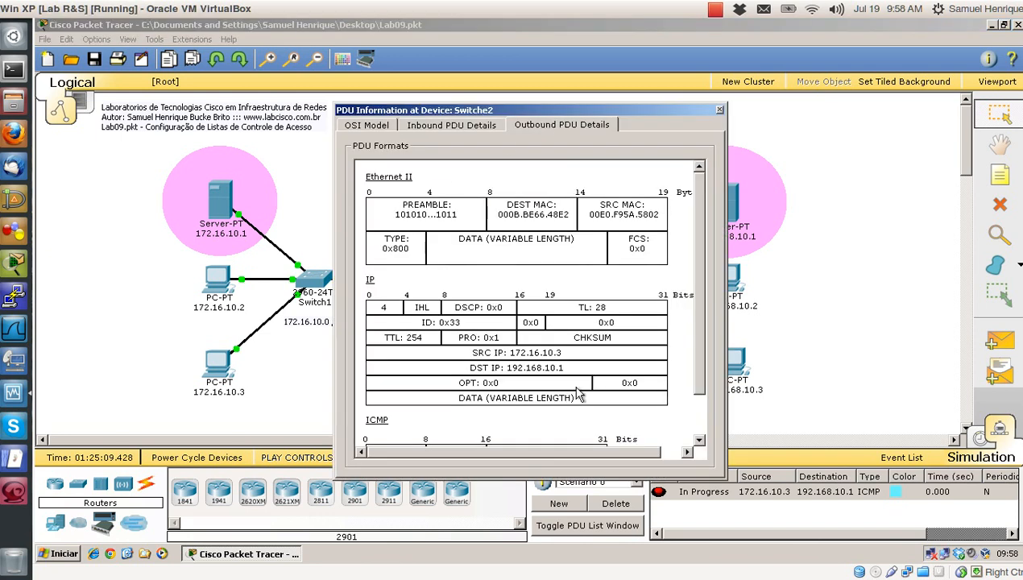
scroll(685, 379, "down", 2)
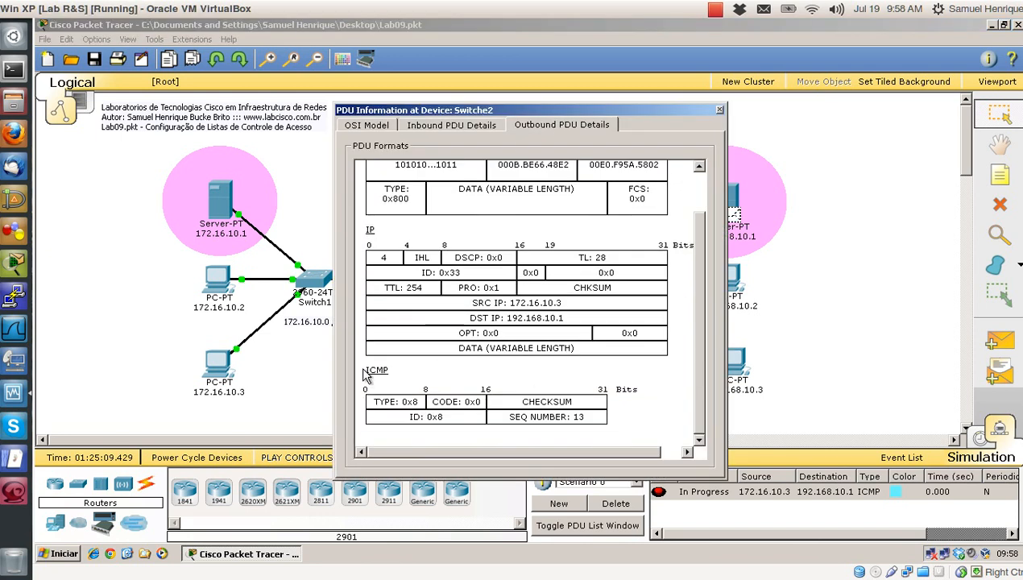
left_click(719, 110)
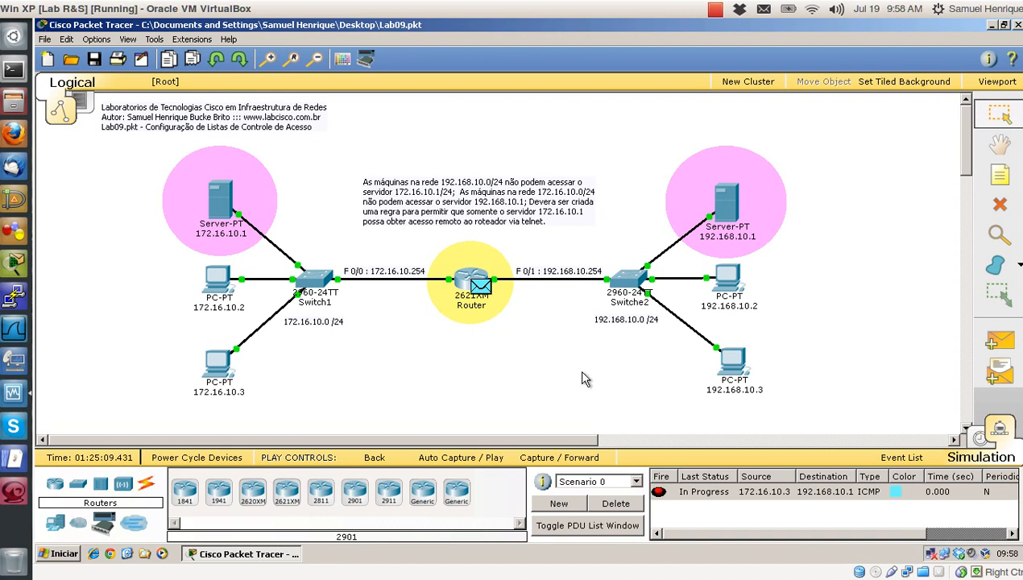
left_click(612, 505)
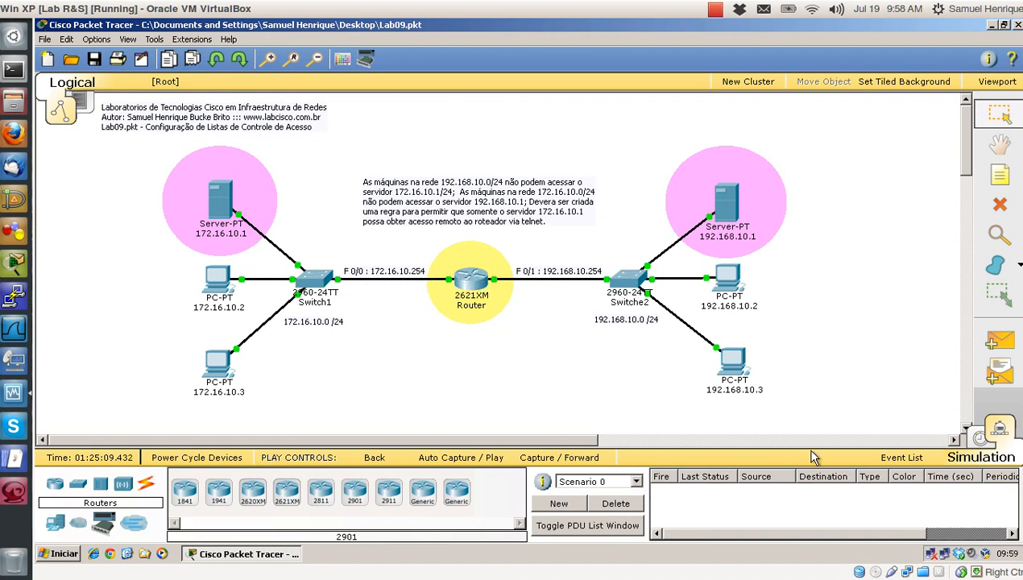
Set the simulation event filters to show only HTTP, and hide the event list
left_click(900, 458)
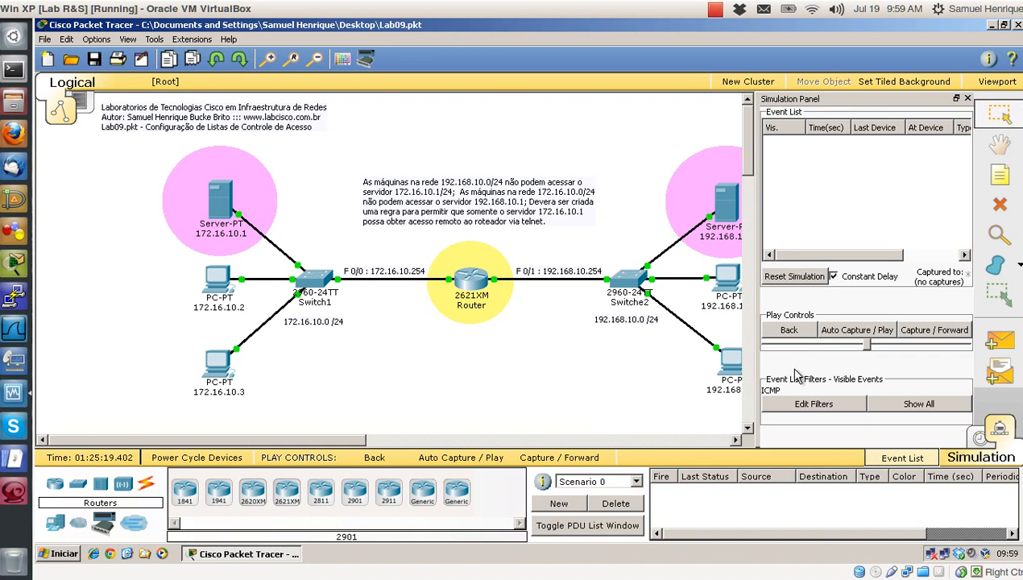
left_click(806, 403)
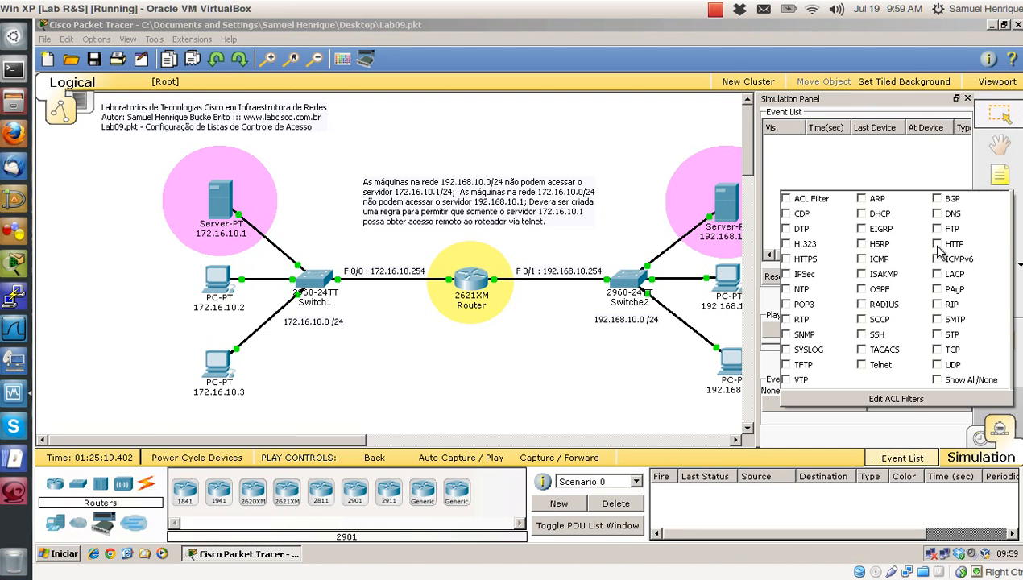
left_click(896, 458)
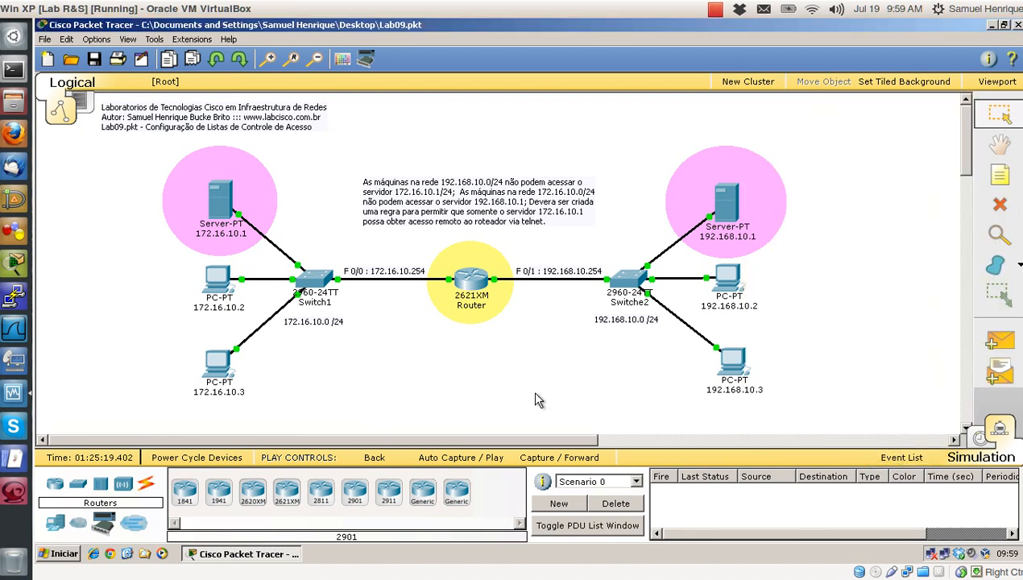
Simulate a simple PDU from PC 172.16.10.3 to server 192.168.10.1, and delete the scenario
left_click(999, 342)
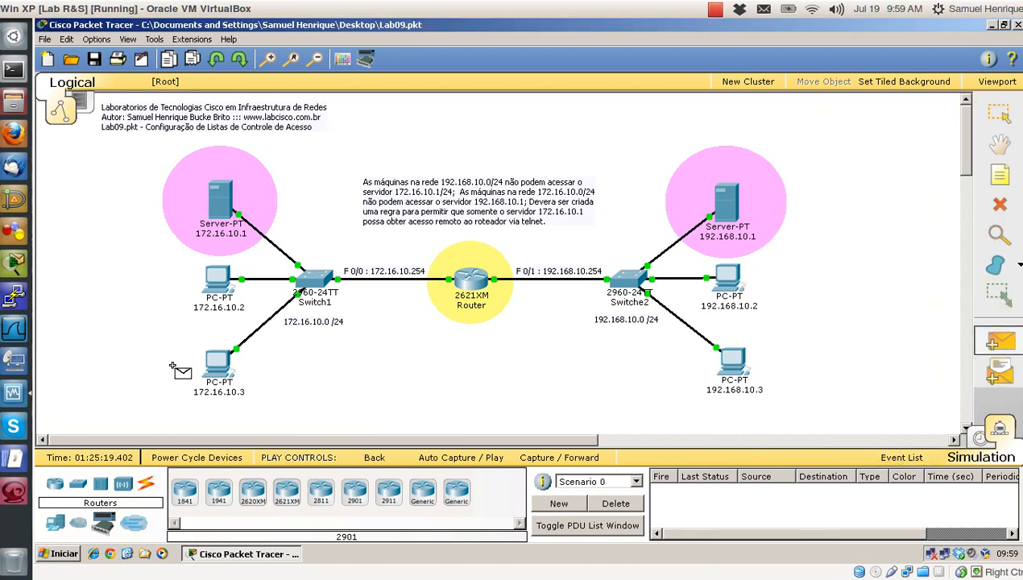
left_click(216, 364)
left_click(728, 205)
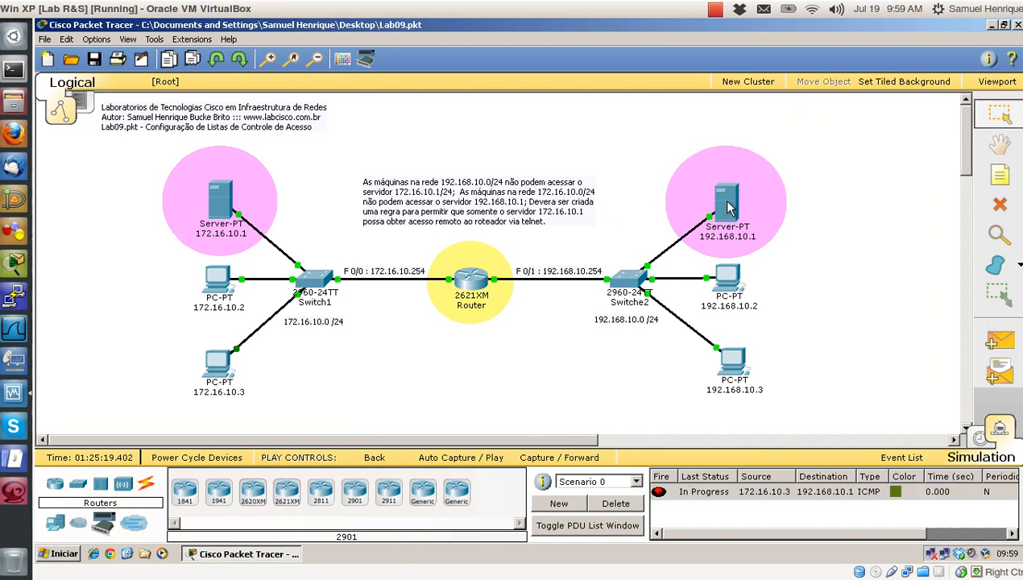
left_click(425, 463)
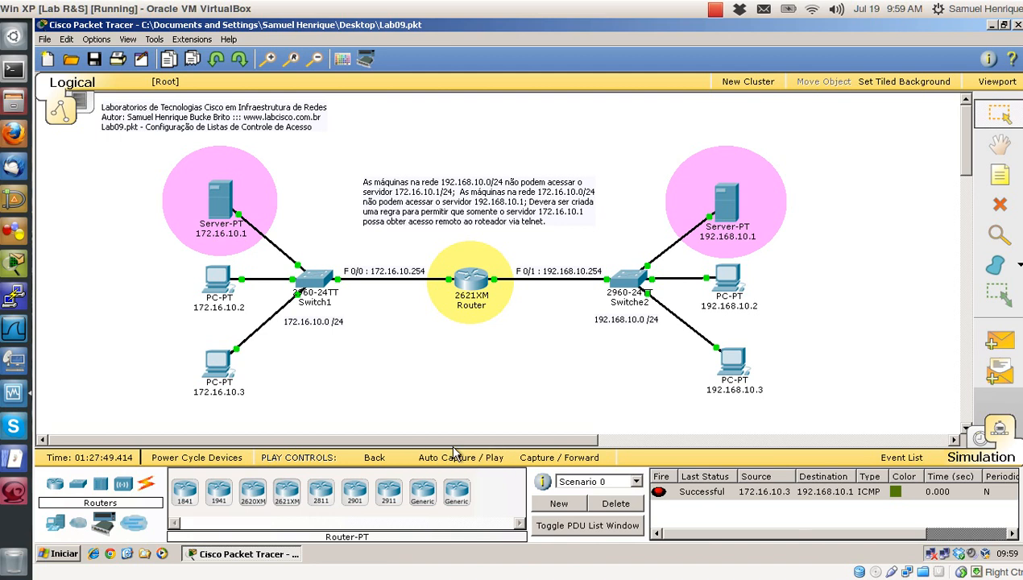
left_click(620, 501)
Repeat the simple PDU simulation from PC 172.16.10.3 to server 192.168.10.1 with the event list hidden, and clear the scenario
left_click(978, 457)
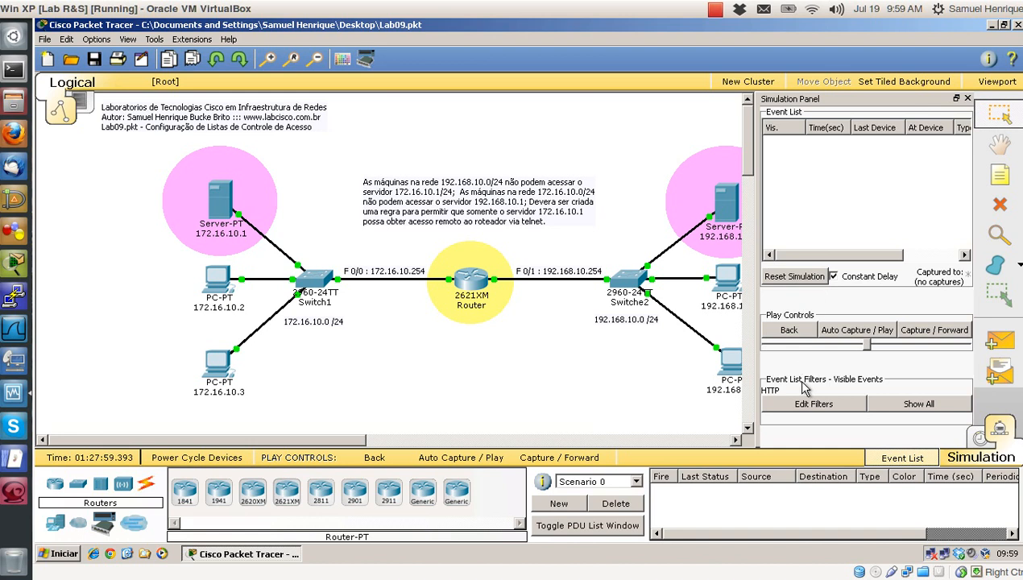
left_click(883, 460)
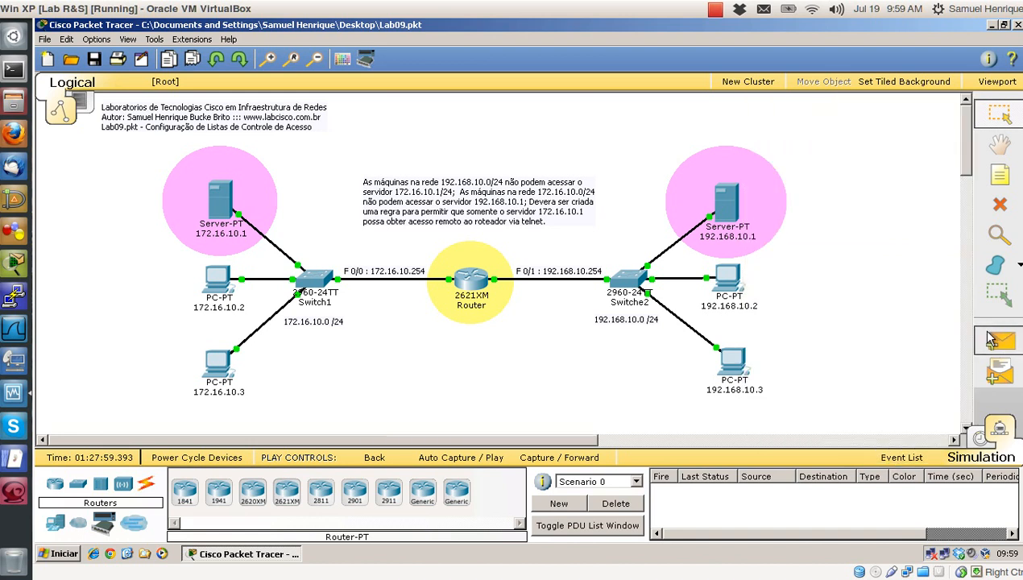
left_click(999, 340)
left_click(217, 365)
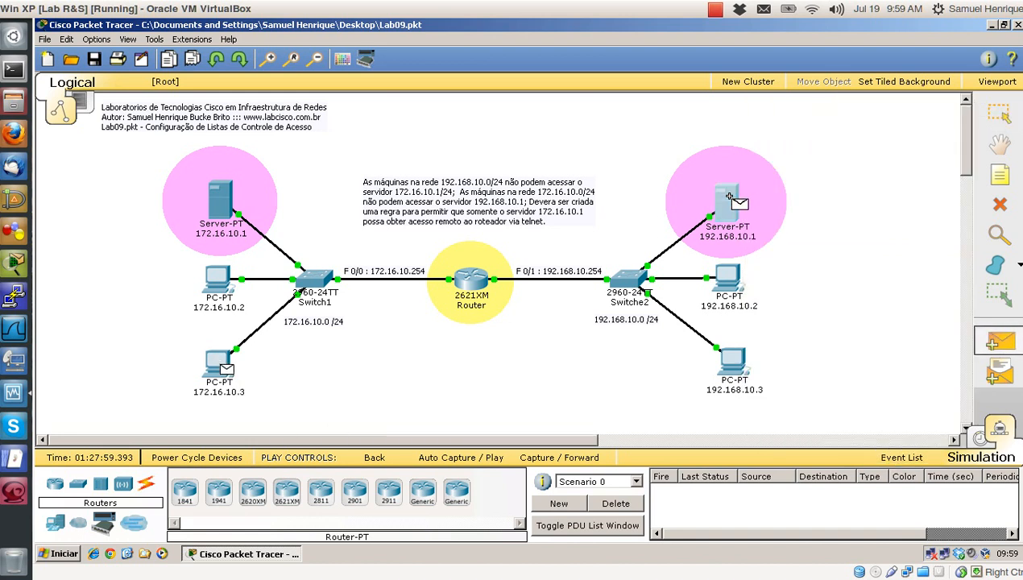
left_click(725, 202)
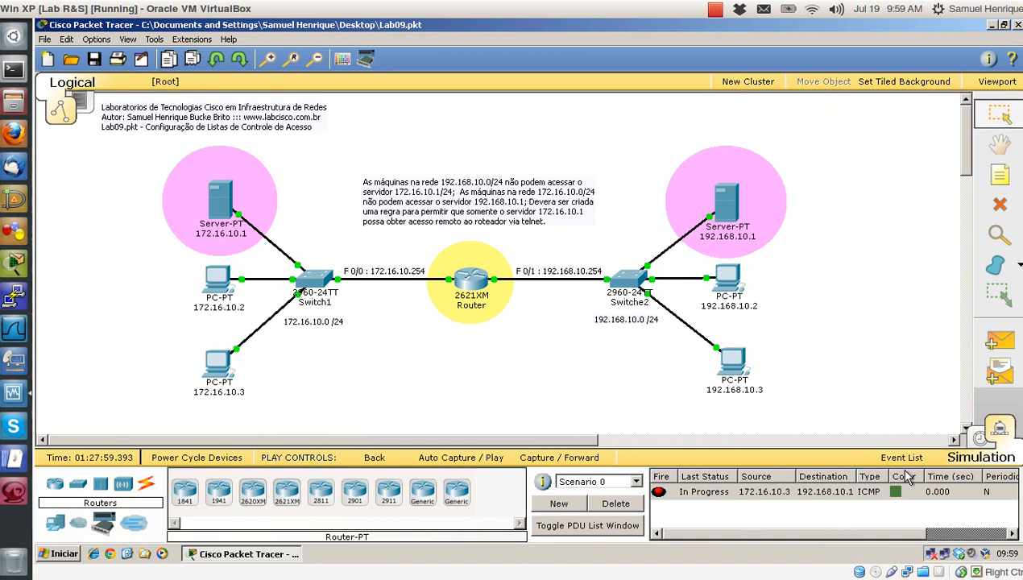
left_click(495, 458)
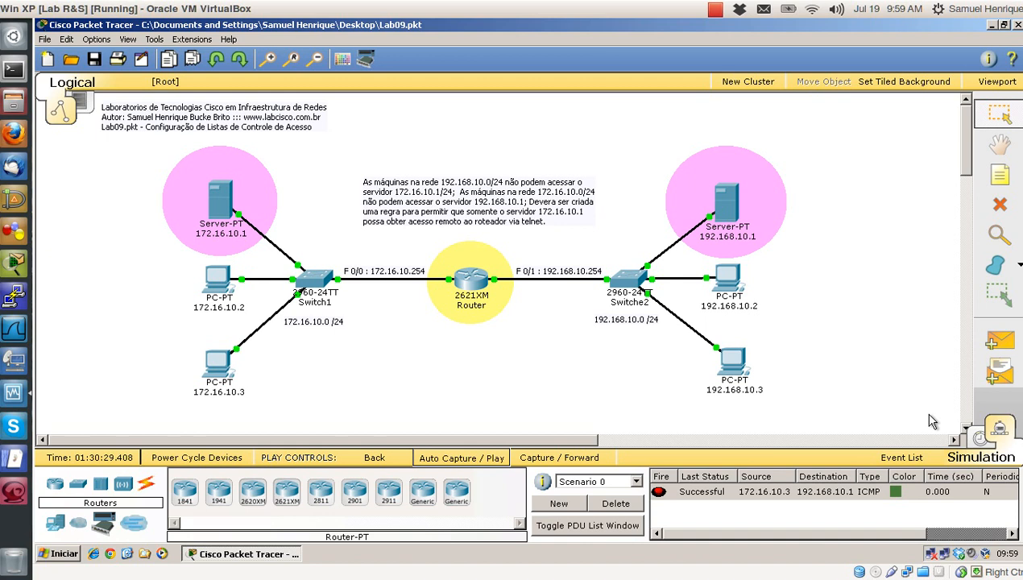
left_click(615, 503)
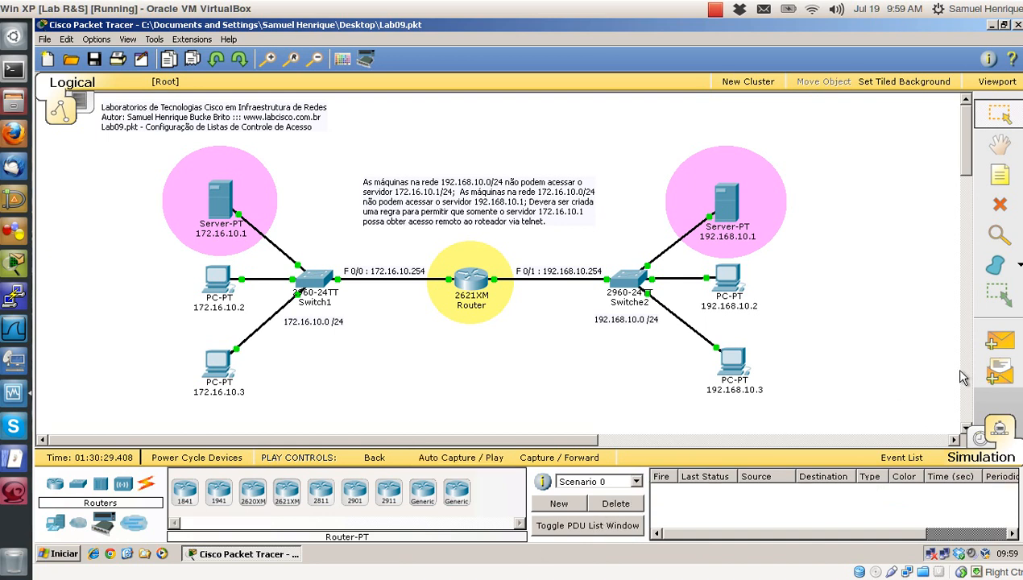
Reset the simulation event filters so only HTTP is selected, and hide the event list
left_click(999, 342)
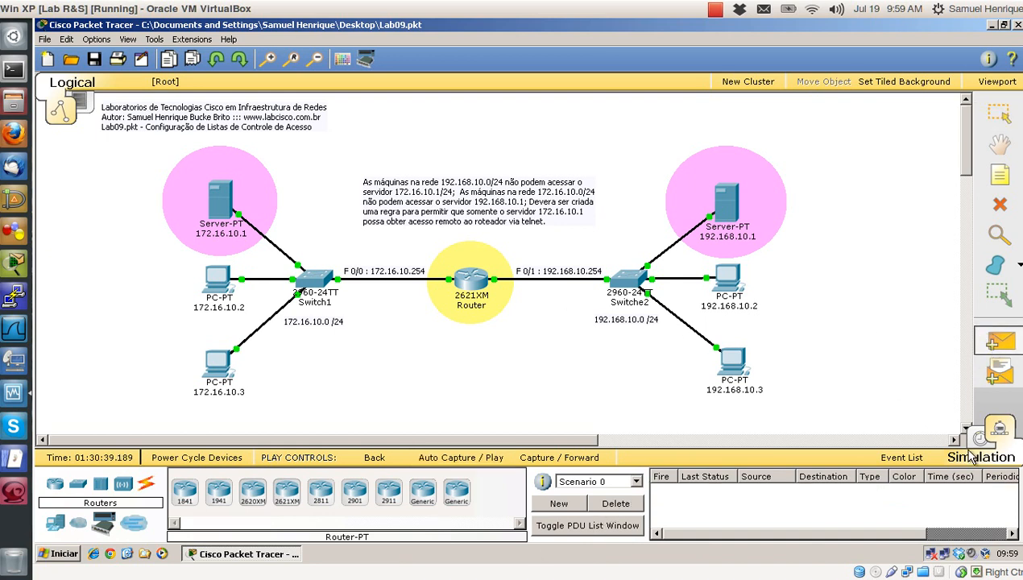
left_click(901, 457)
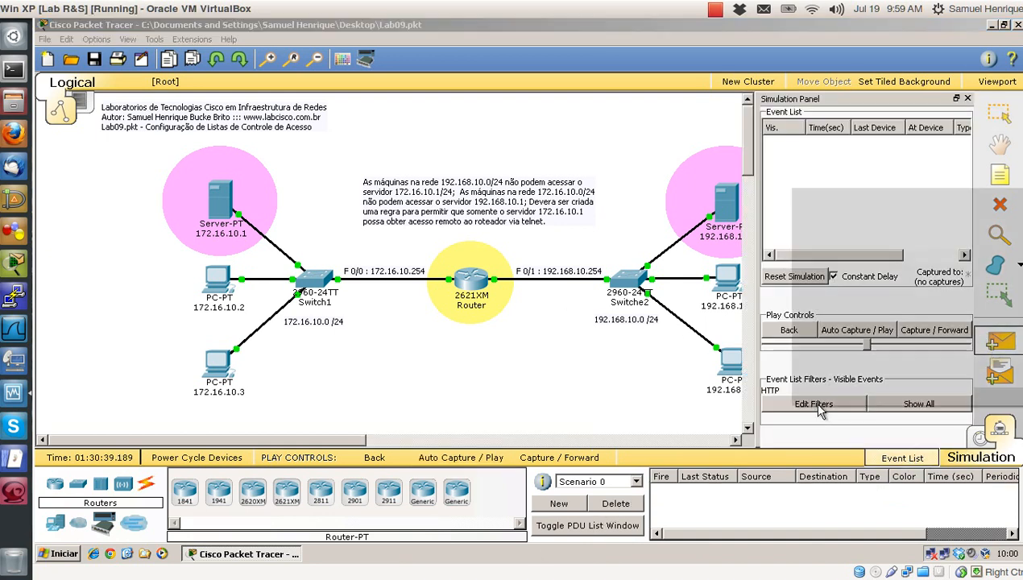
left_click(816, 404)
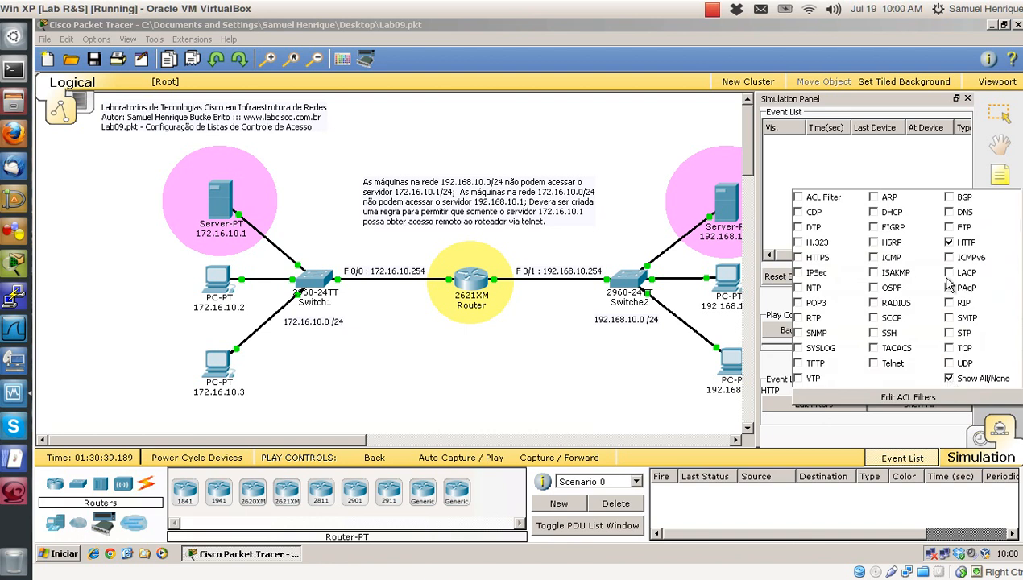
left_click(949, 378)
left_click(949, 378)
left_click(847, 397)
left_click(678, 142)
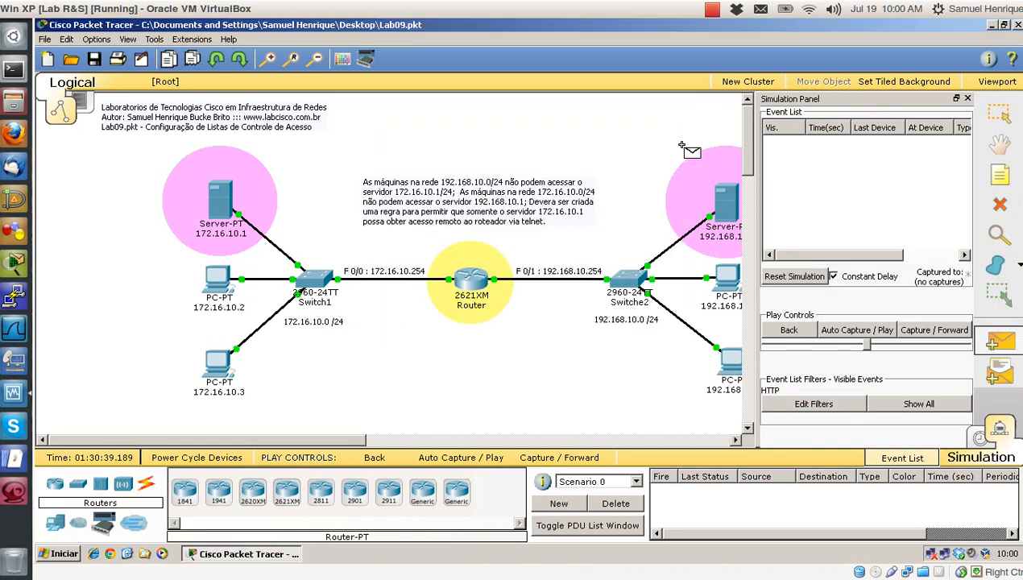
left_click(882, 457)
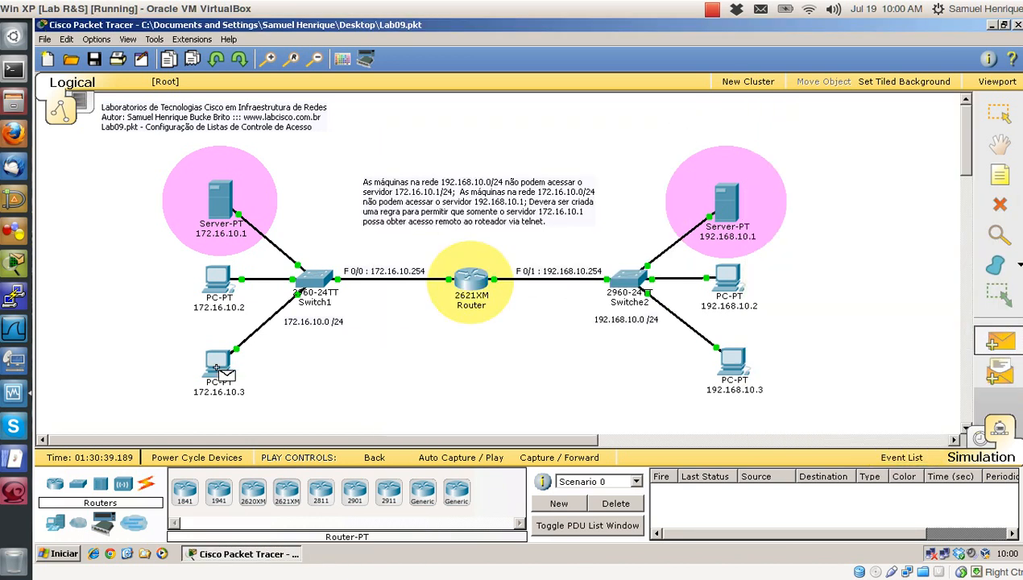
Play another simple PDU from PC 172.16.10.3 to server 192.168.10.1 under the HTTP filter, and delete the scenario
left_click(724, 198)
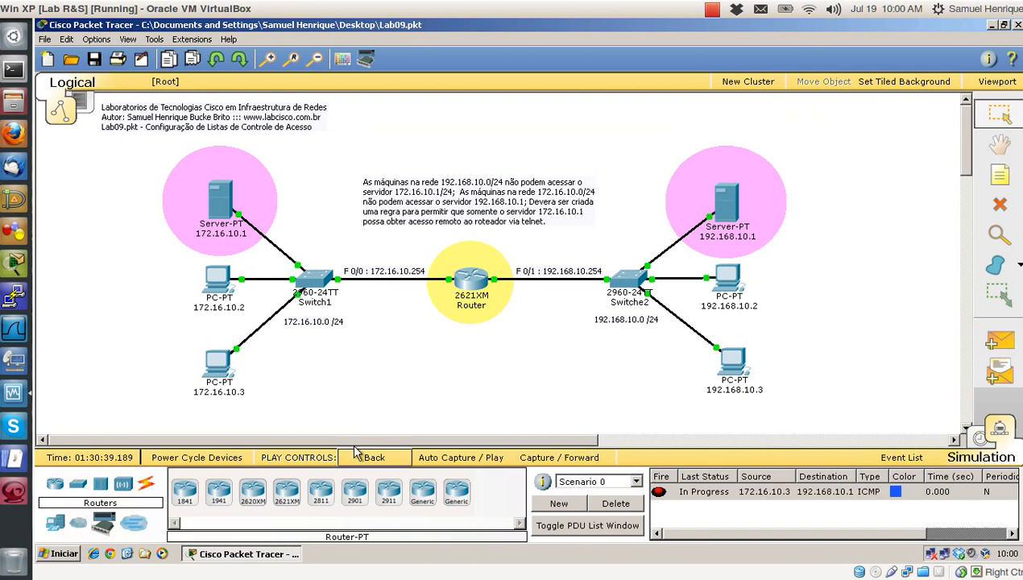
left_click(568, 458)
left_click(477, 458)
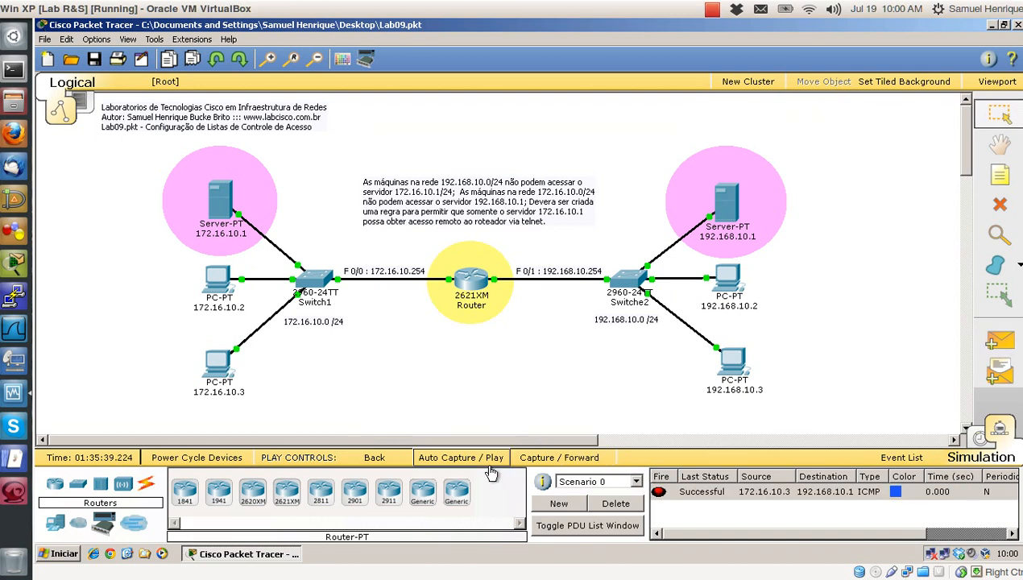
left_click(847, 492)
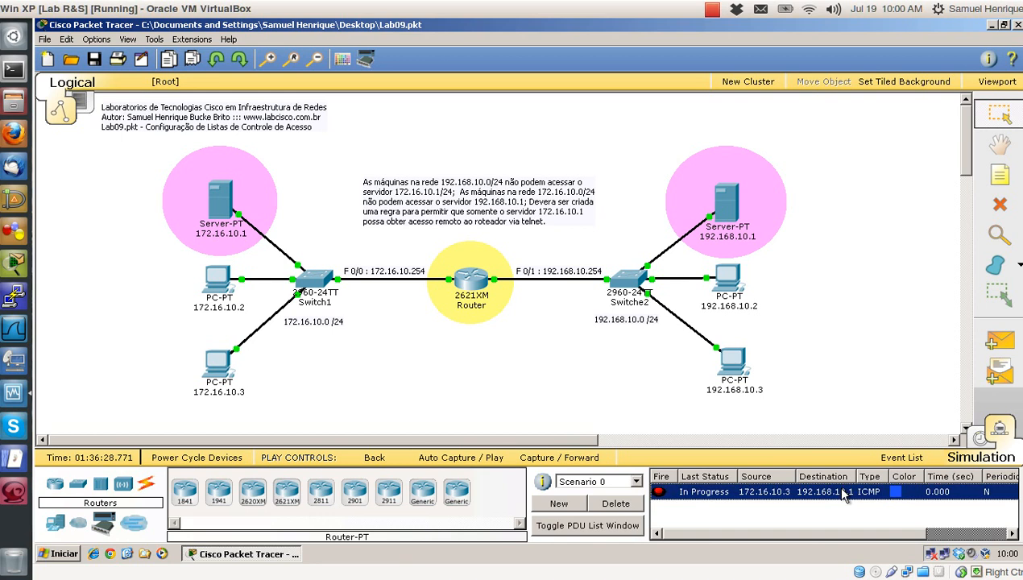
left_click_drag(754, 534, 608, 529)
left_click(614, 505)
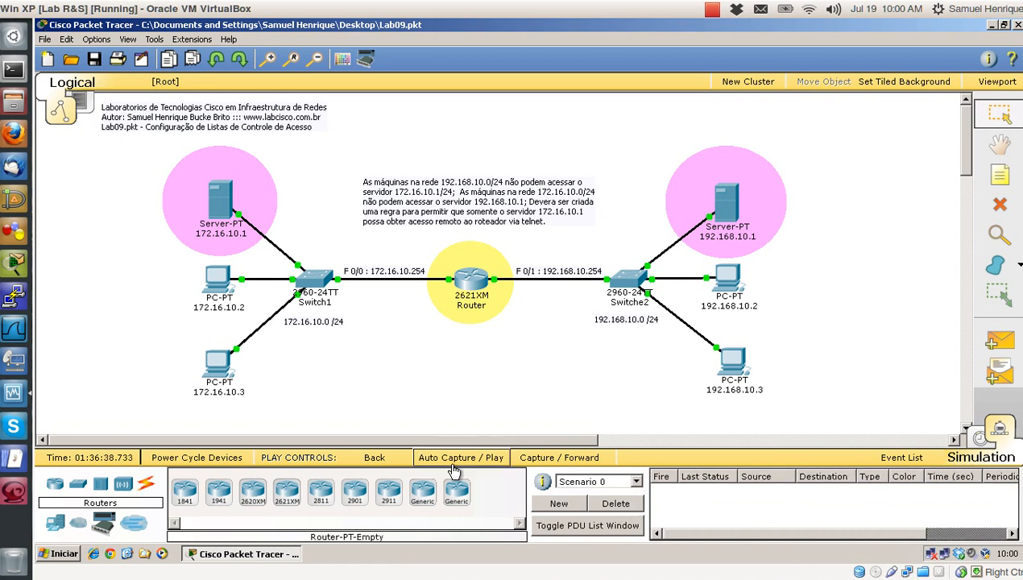
left_click(217, 283)
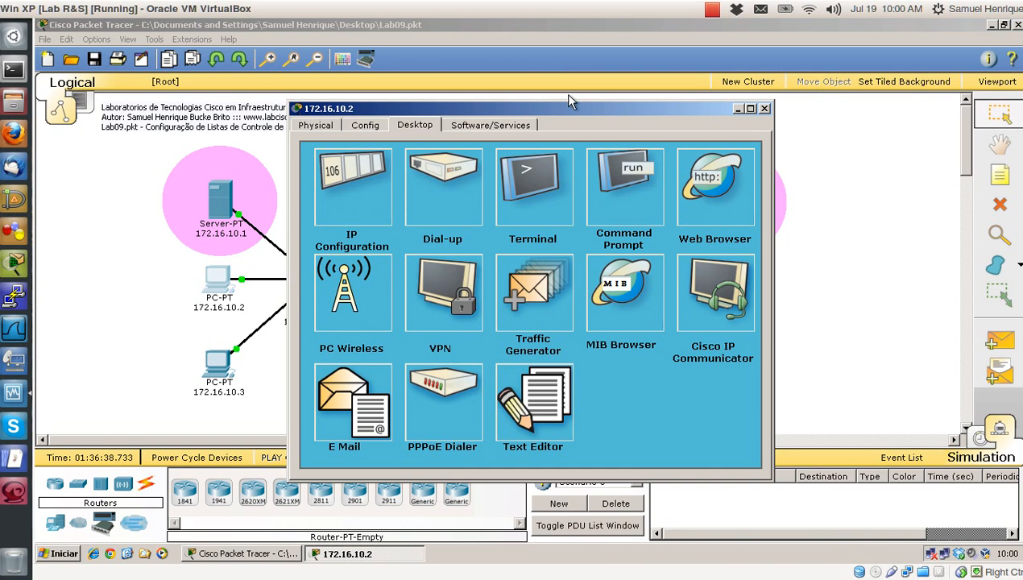
left_click_drag(566, 111, 312, 106)
left_click(460, 184)
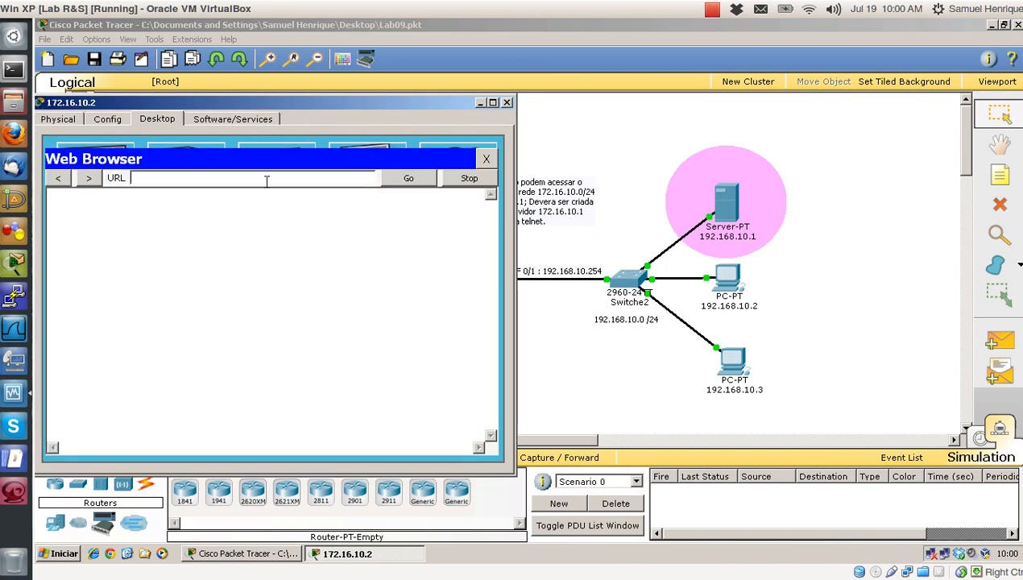
type("192.168.10.1")
key("Return")
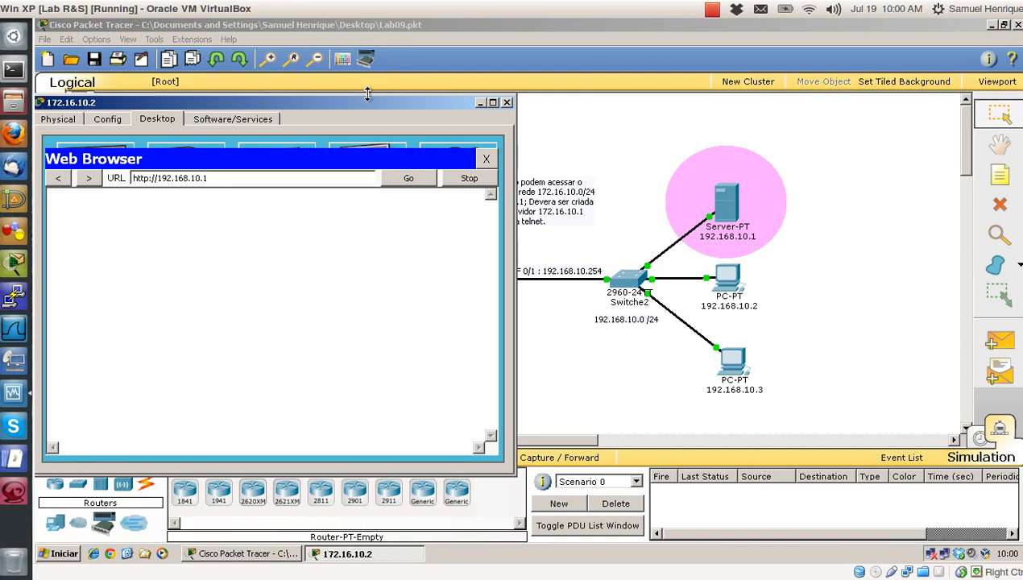
left_click_drag(366, 94, 943, 74)
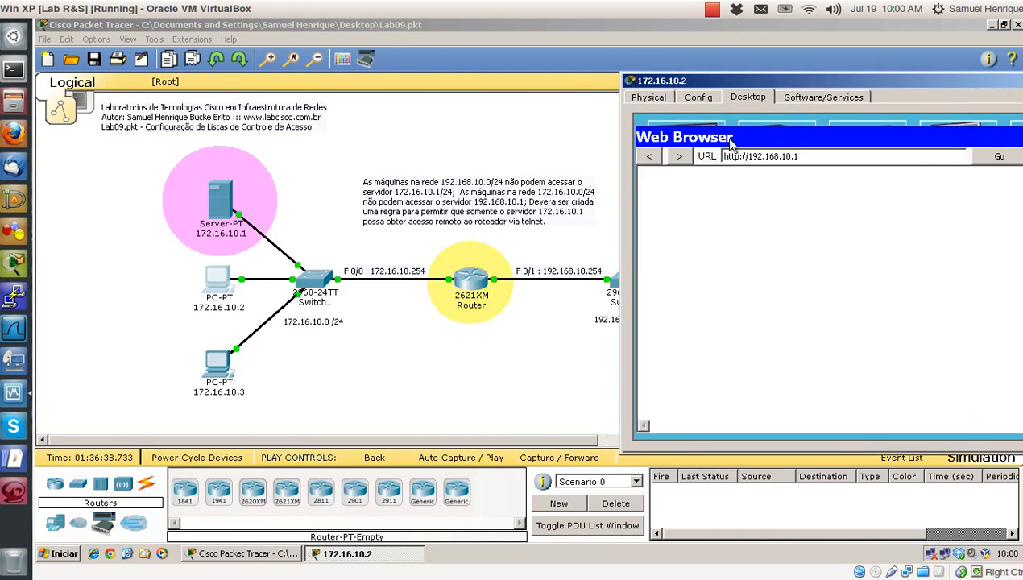
Open the router's CLI at the user prompt and arrange it side by side with PC 172.16.10.2's web browser
left_click(473, 281)
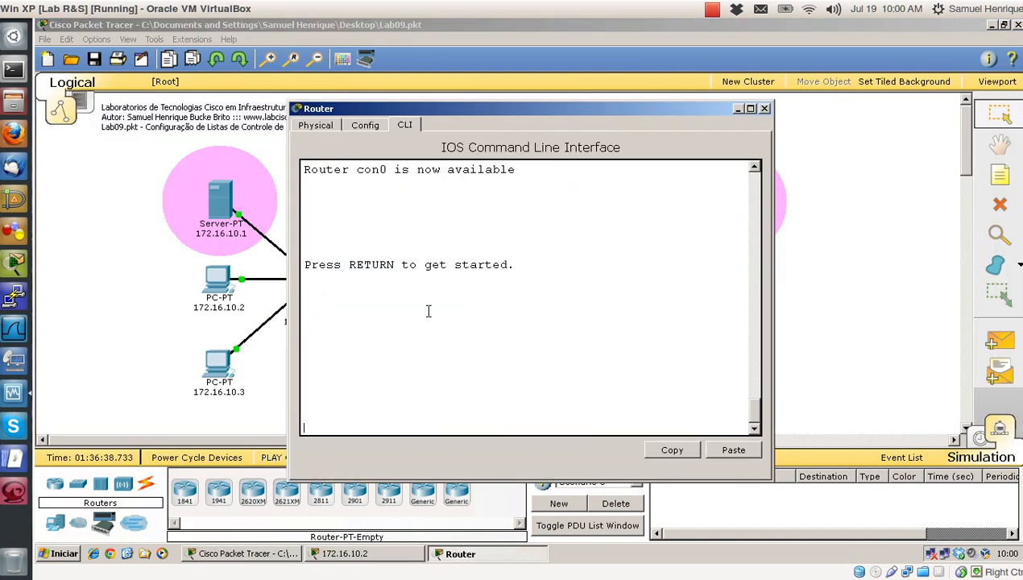
key("Return")
key("Return")
key("Return")
key("Return")
left_click_drag(533, 107, 290, 97)
left_click(345, 554)
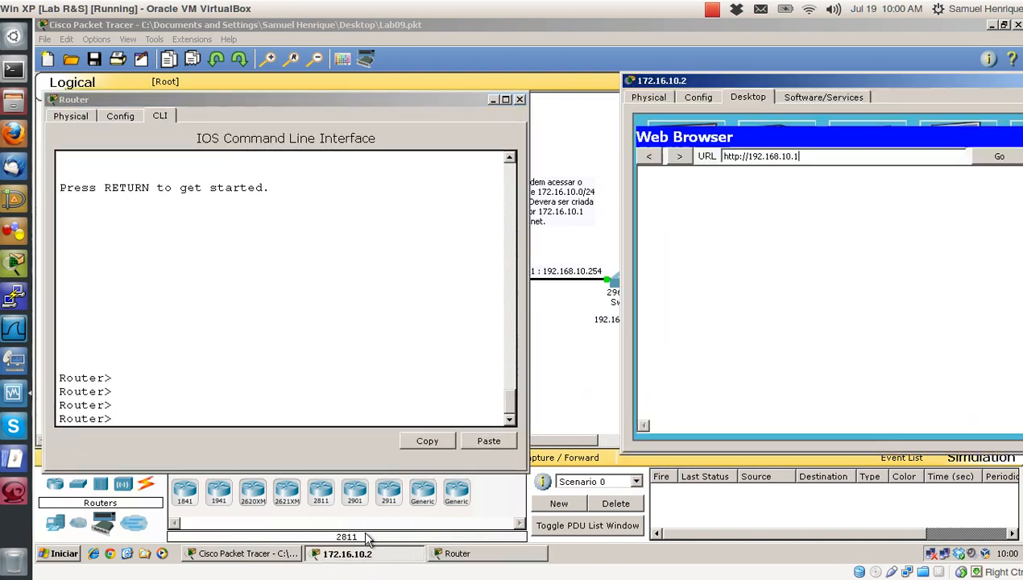
left_click_drag(729, 78, 648, 113)
left_click(278, 313)
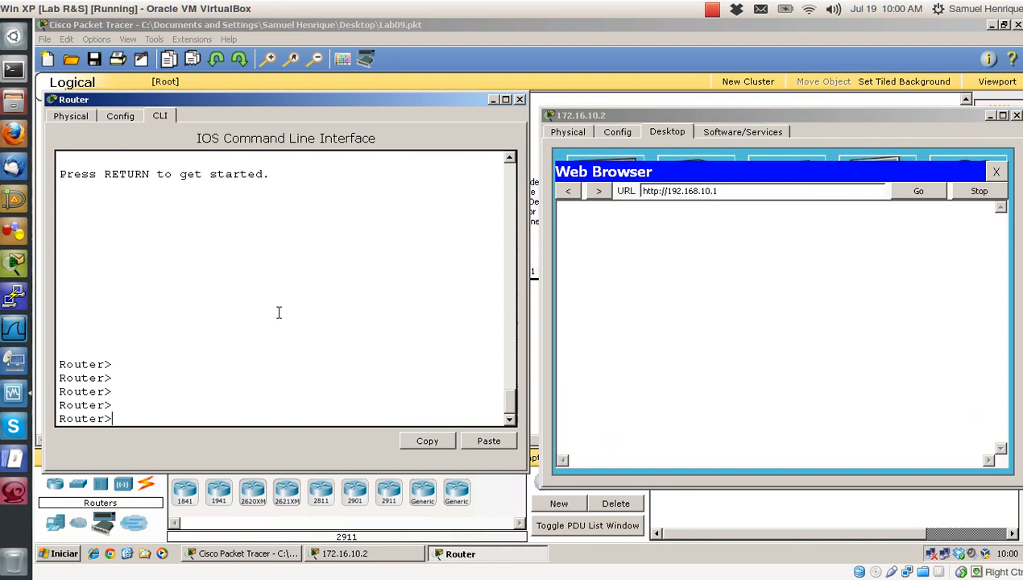
Try to display the router's access lists with show access-list at the user prompt
key("Return")
key("Return")
key("Return")
type("show acc")
key("Tab")
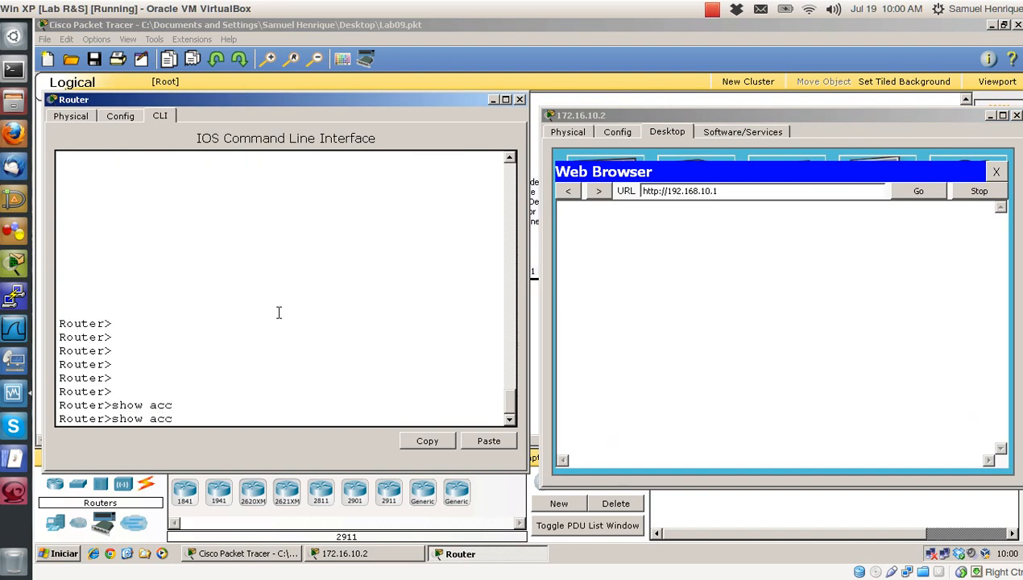
type("ess-list")
key("Return")
key("Return")
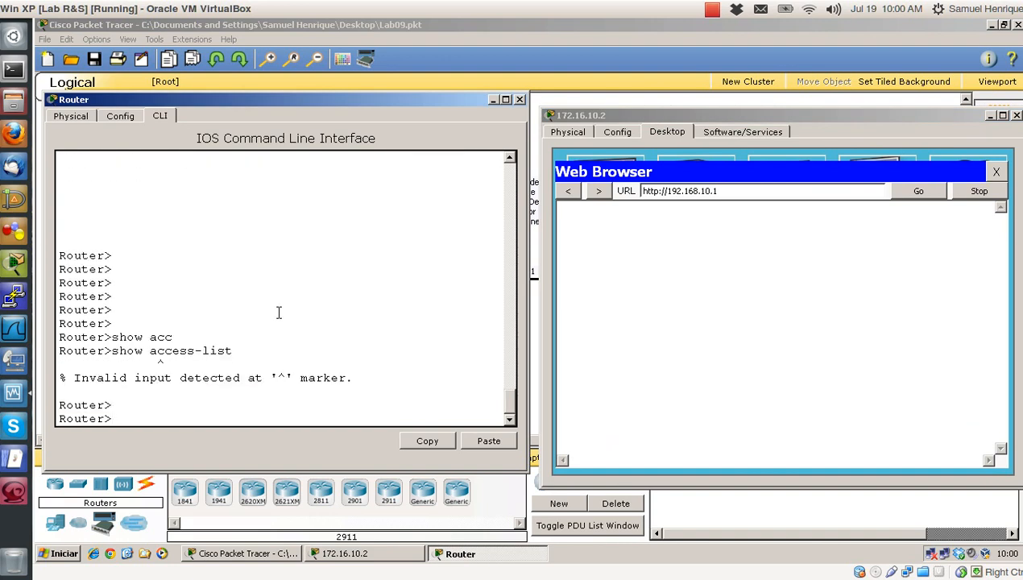
Try to enter the router's privileged mode with the en command and the enable password
type("en")
key("Return")
key("Return")
key("Return")
key("Return")
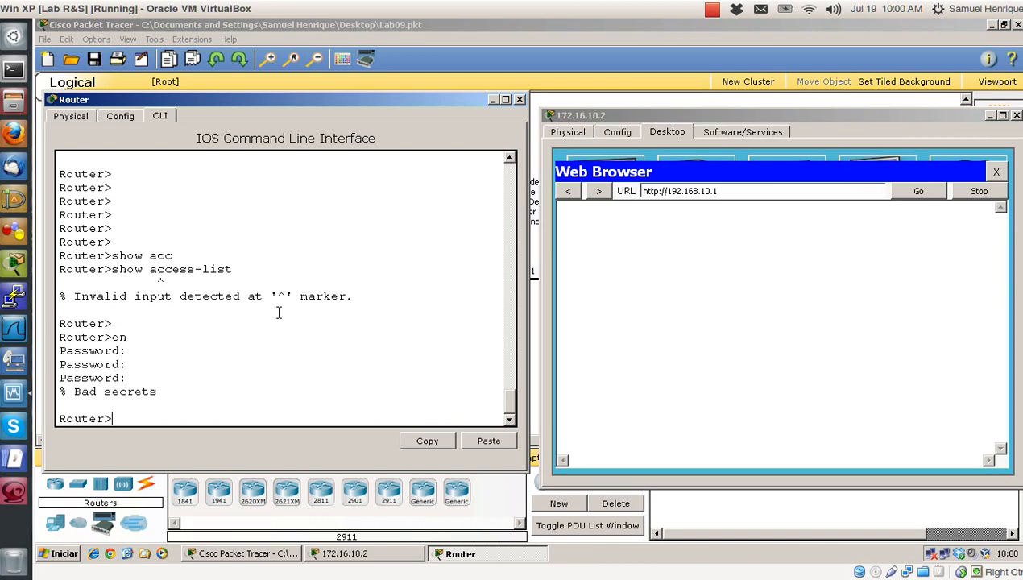
key("Return")
Enter privileged mode with en and the enable password, and list the router's access lists with show access-lists
type("en")
key("Return")
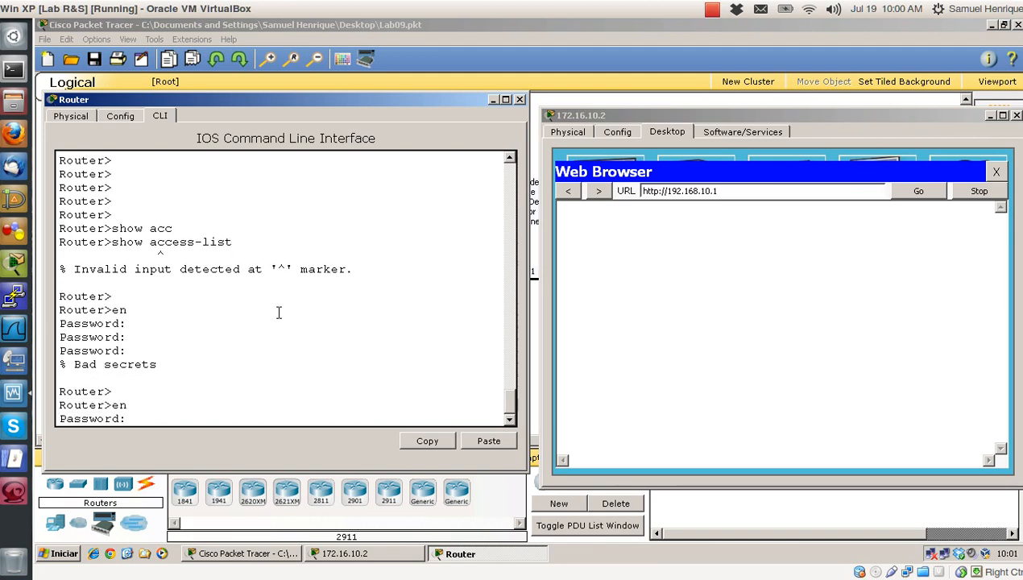
key("Return")
key("Return")
key("Return")
key("Return")
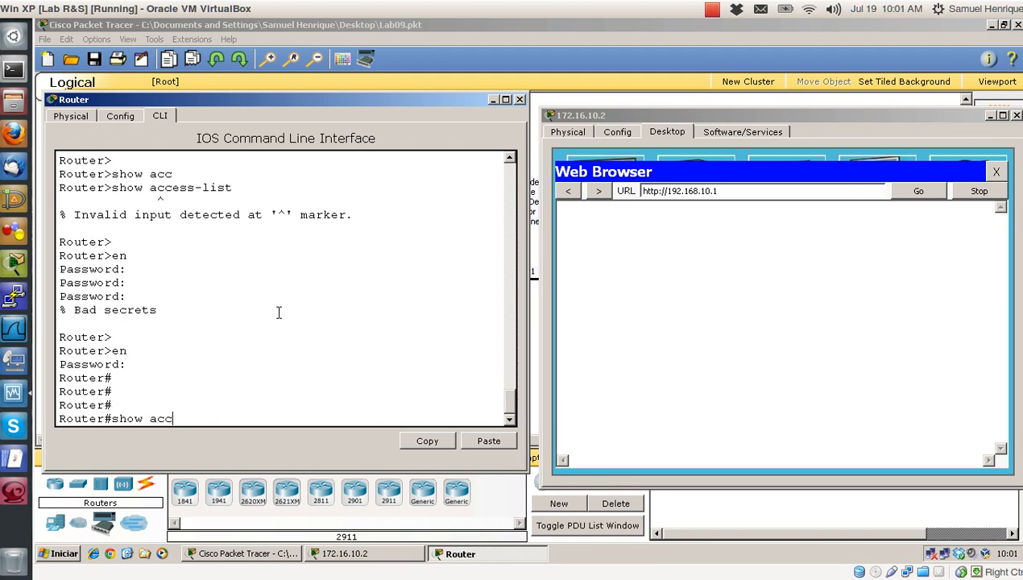
key("Return")
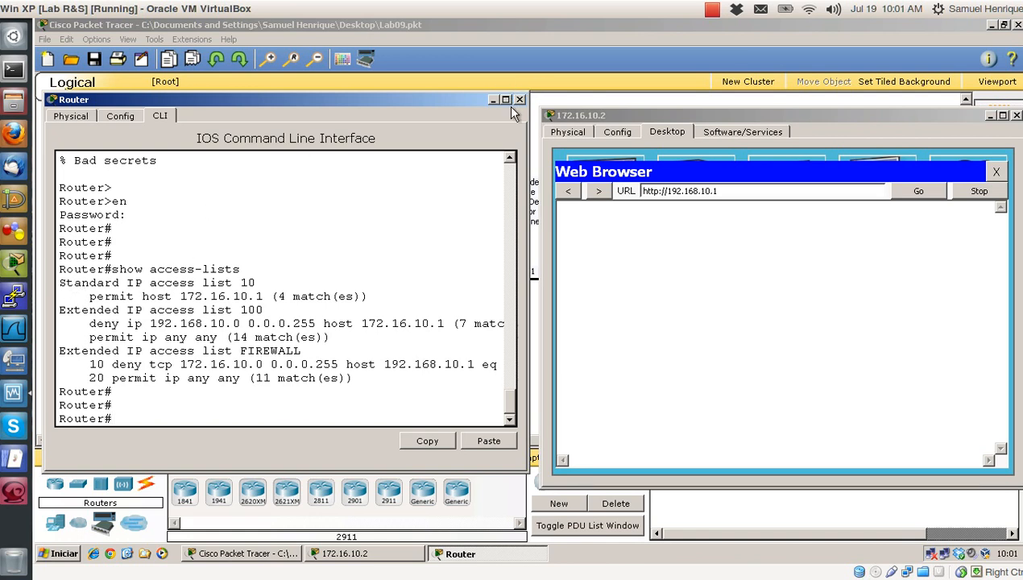
left_click(808, 187)
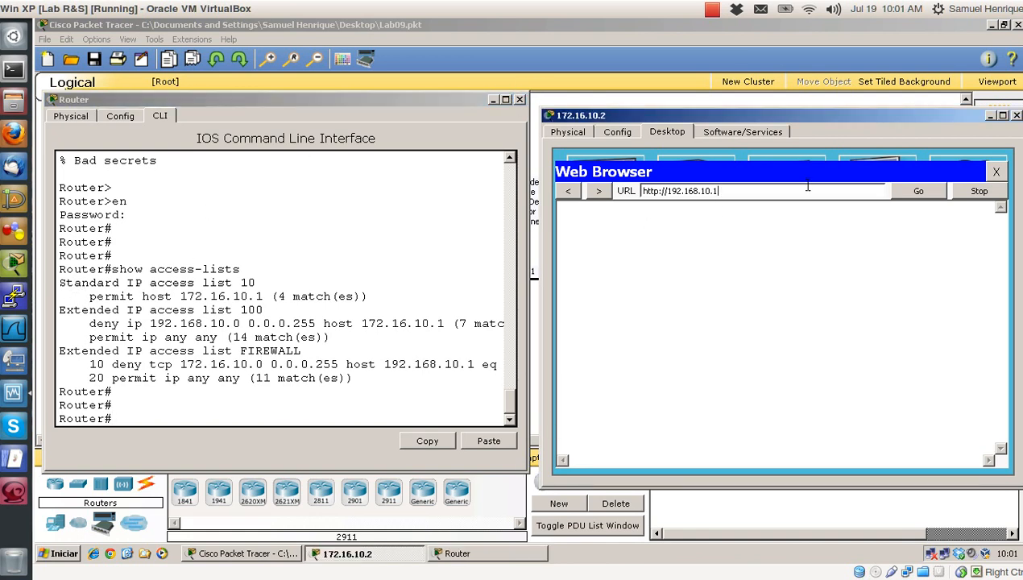
left_click(939, 193)
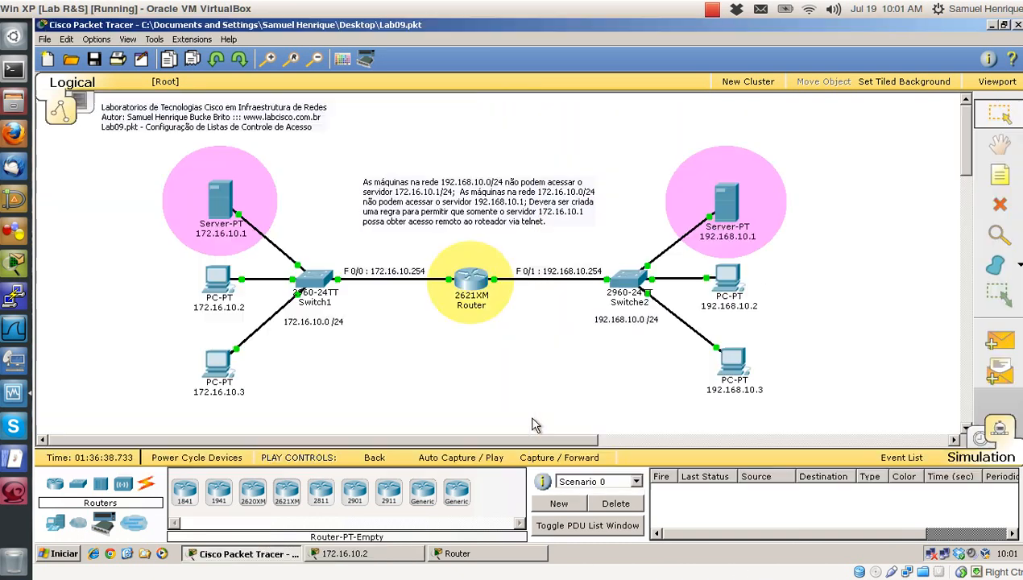
left_click(534, 421)
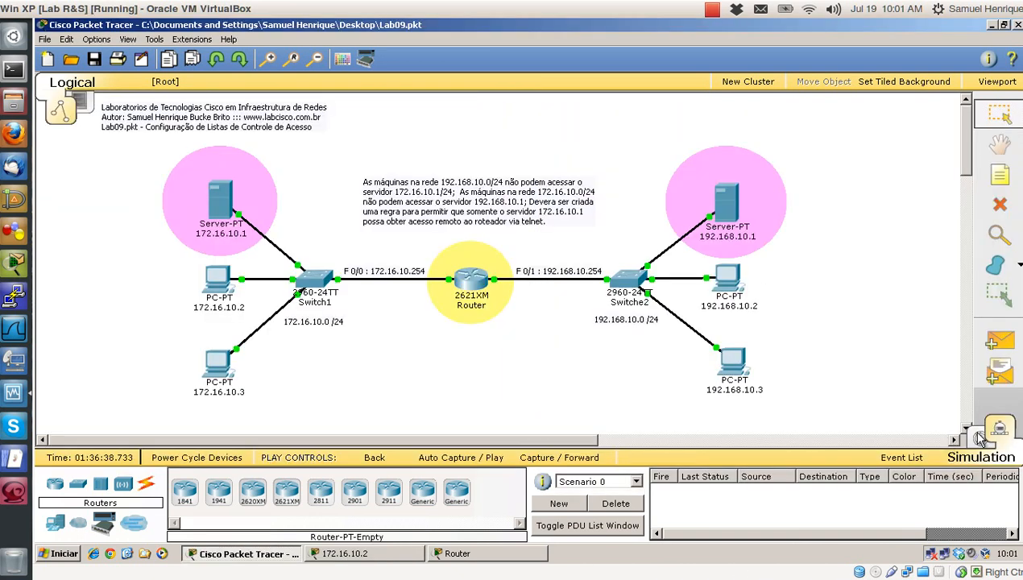
left_click(992, 429)
left_click(460, 554)
left_click(354, 553)
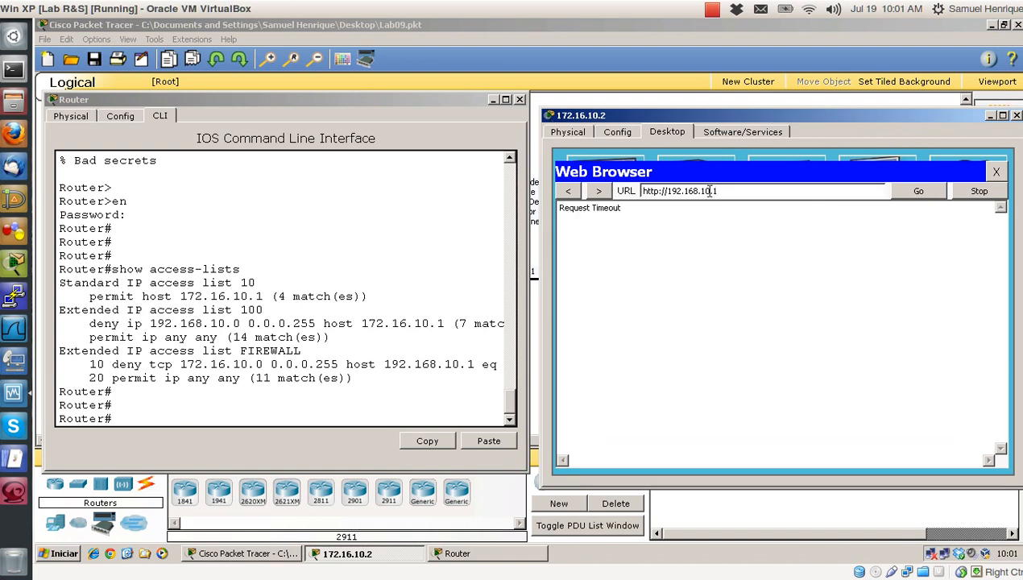
Maximize the router's window and run show access-lists again to get updated FIREWALL match counts
left_click(506, 99)
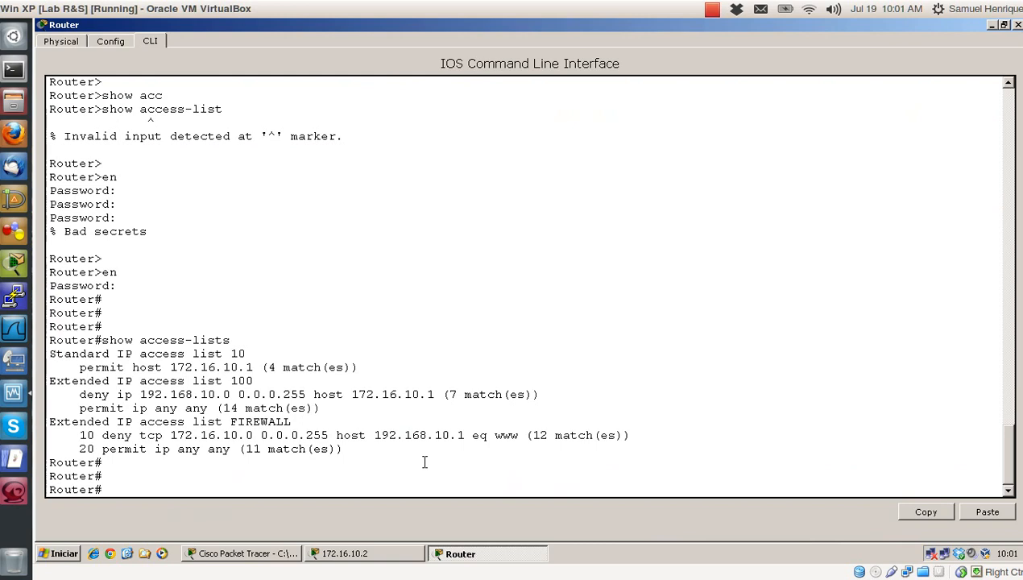
key("Return")
key("Return")
key("Return")
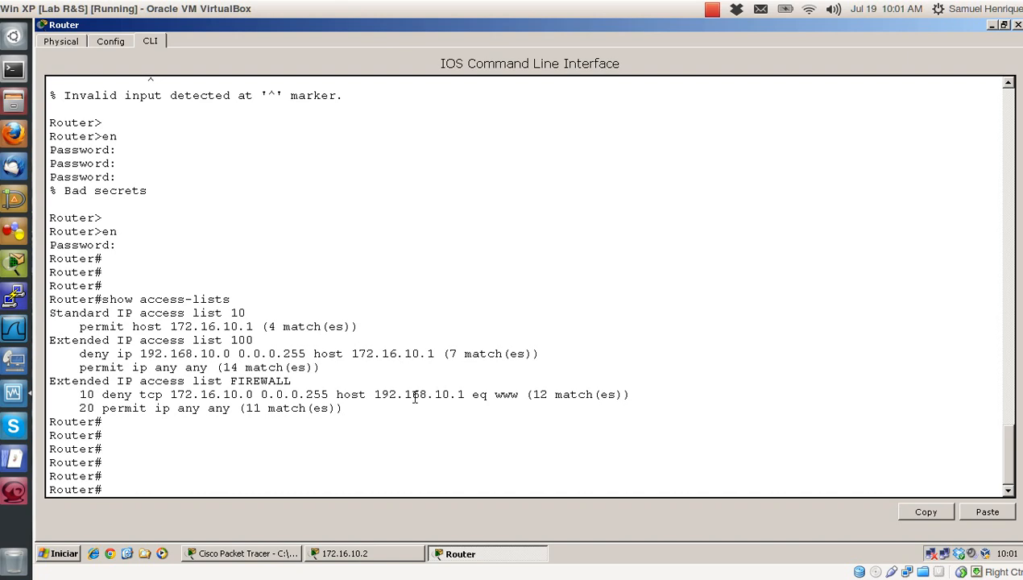
left_click_drag(488, 395, 513, 395)
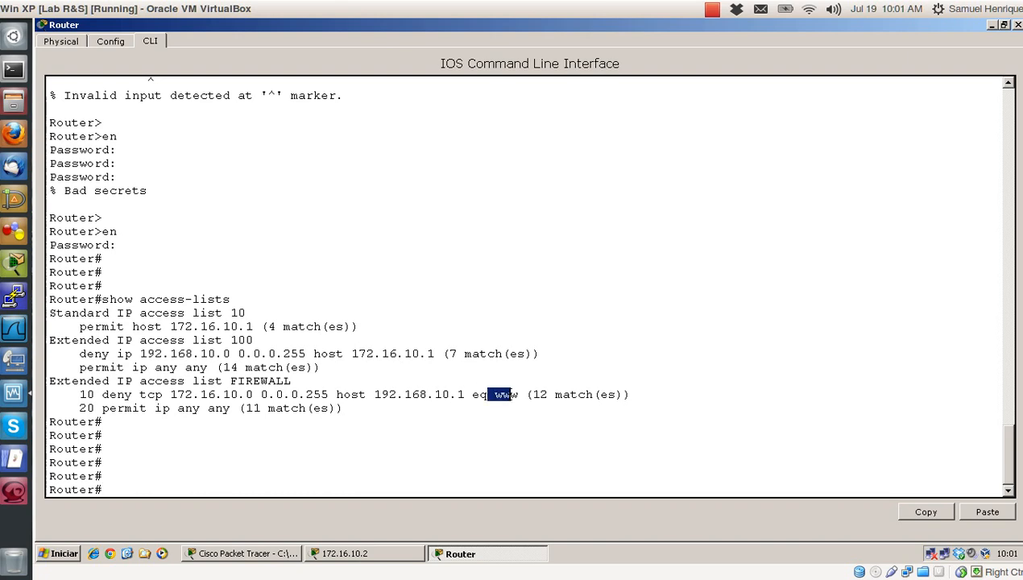
left_click(531, 403)
key("Up")
key("Return")
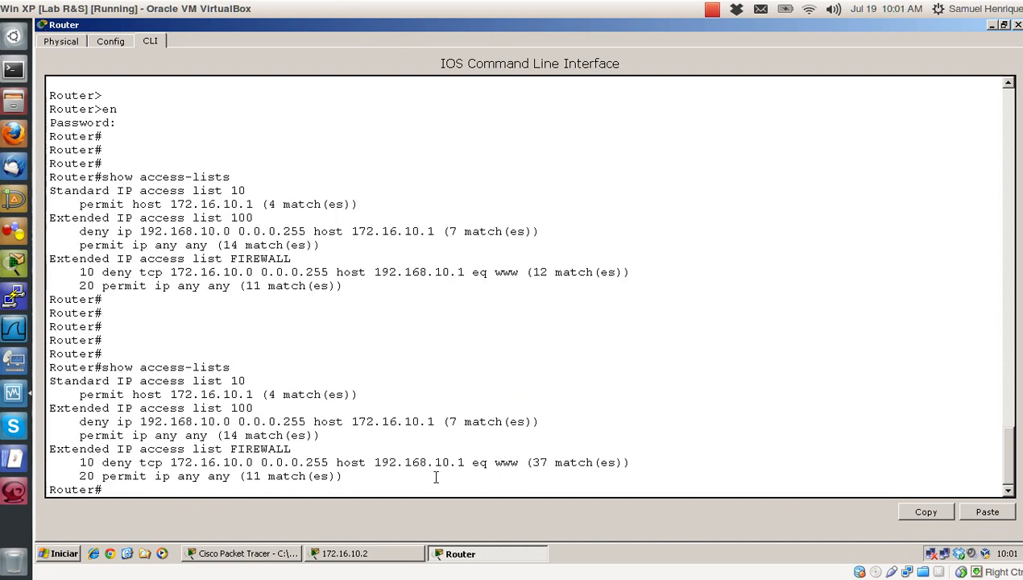
key("Return")
key("Return")
key("Return")
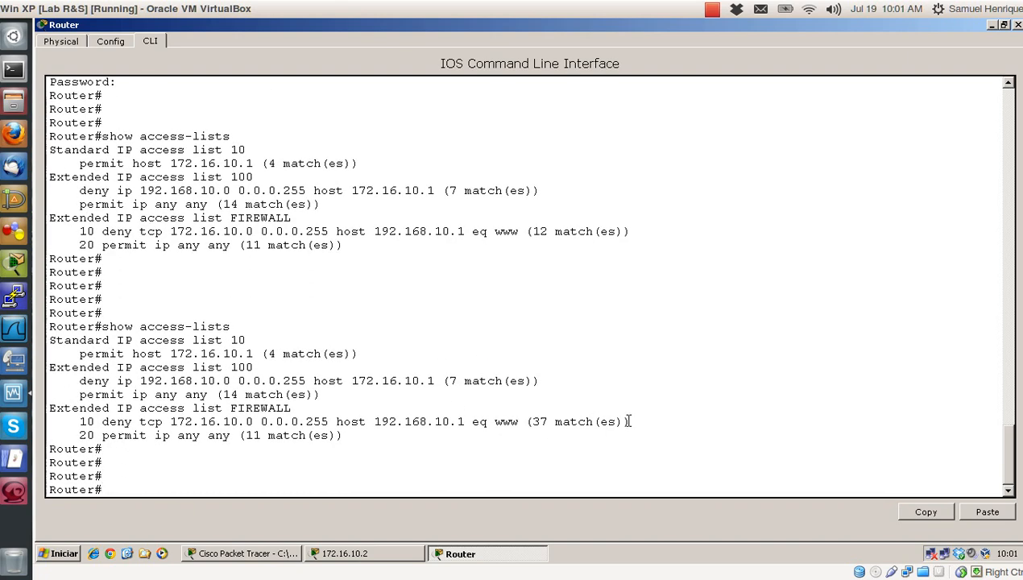
Examine the FIREWALL list's deny rule for web traffic to 192.168.10.1 and its match count in the latest output
left_click_drag(629, 420, 50, 409)
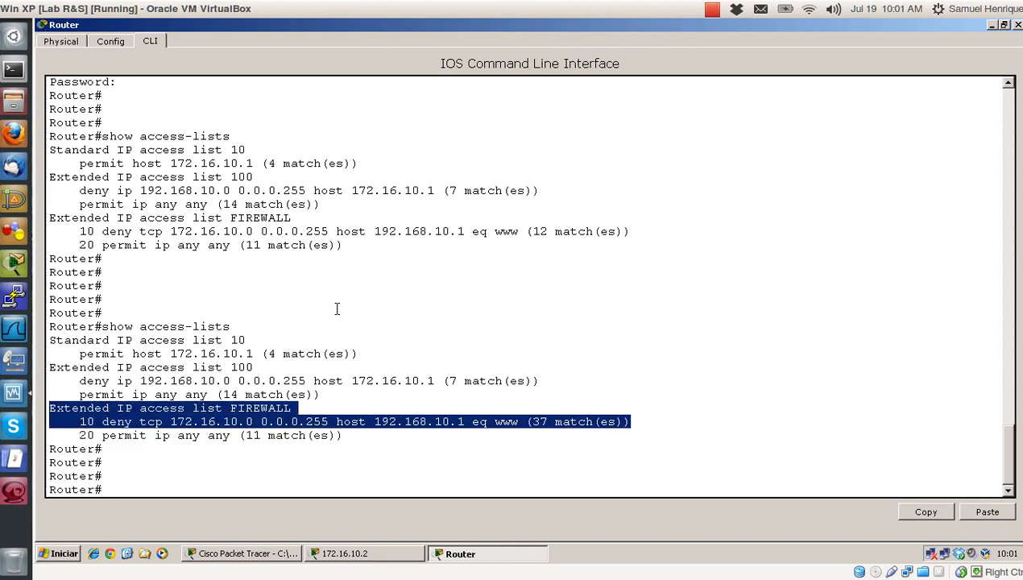
left_click_drag(395, 405, 395, 392)
left_click_drag(254, 423, 246, 423)
left_click(642, 423)
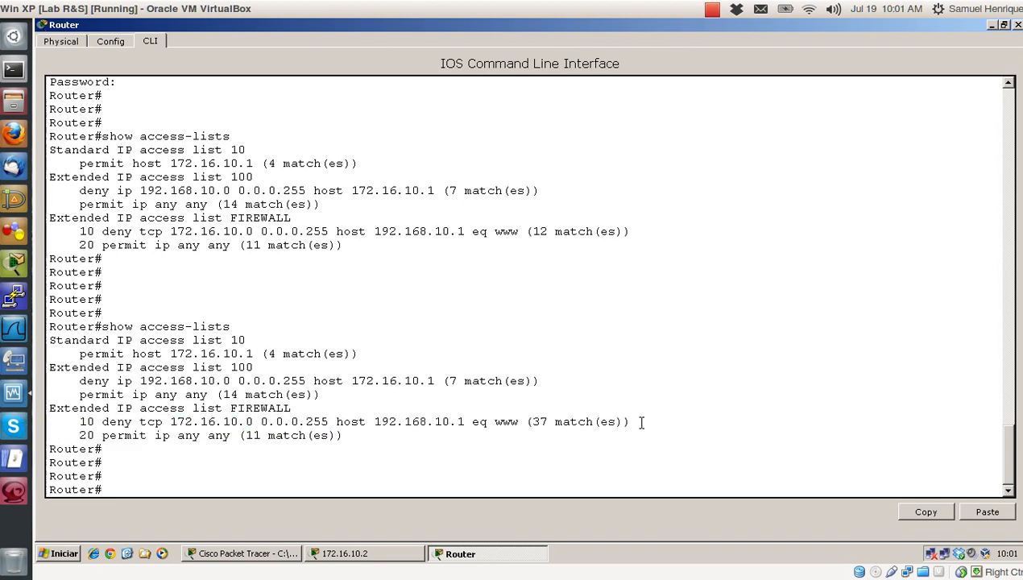
left_click_drag(642, 423, 357, 436)
left_click(391, 449)
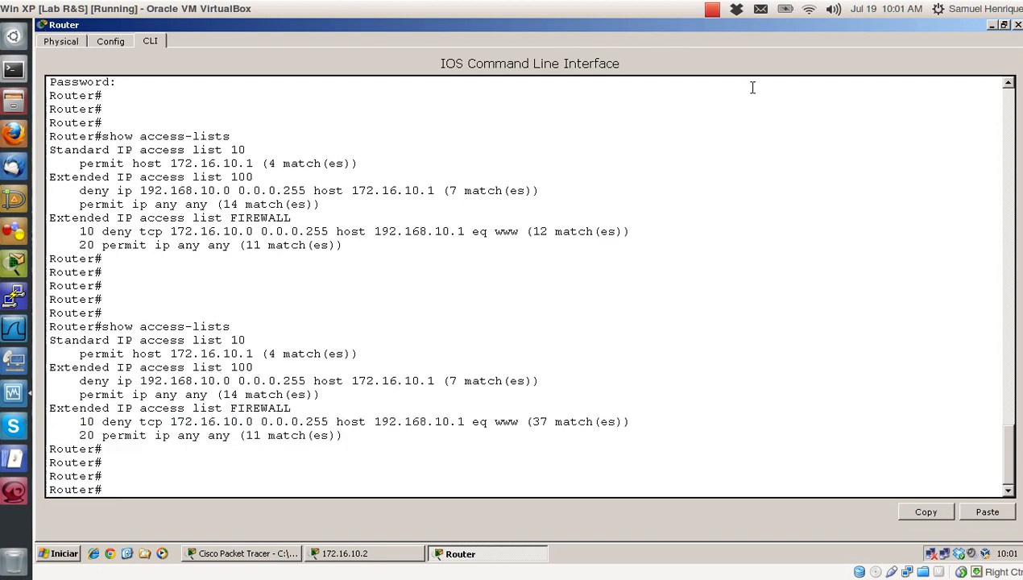
Close the router's window and the window of PC 172.16.10.2
left_click(1017, 26)
left_click(1007, 119)
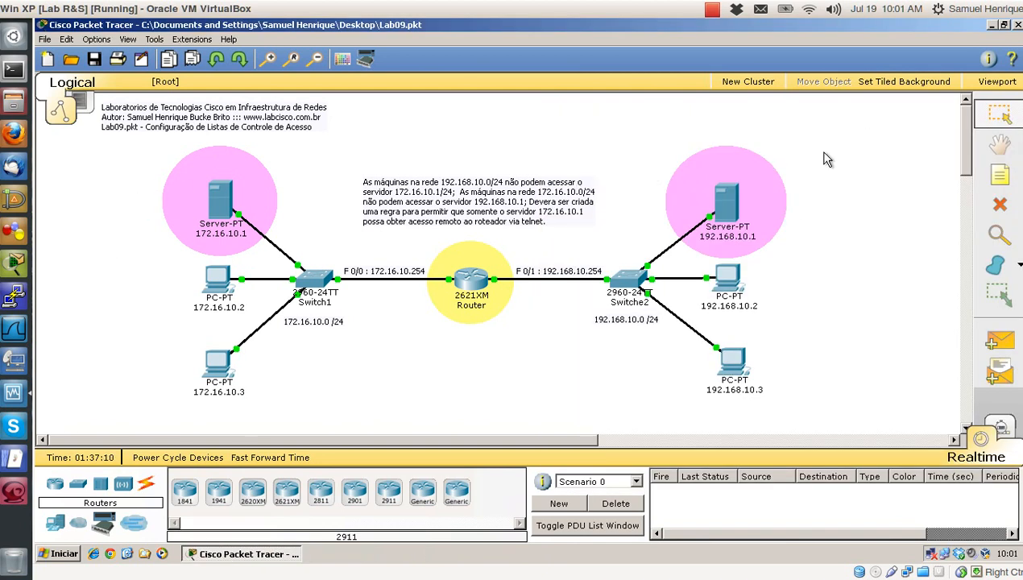
left_click_drag(817, 150, 117, 415)
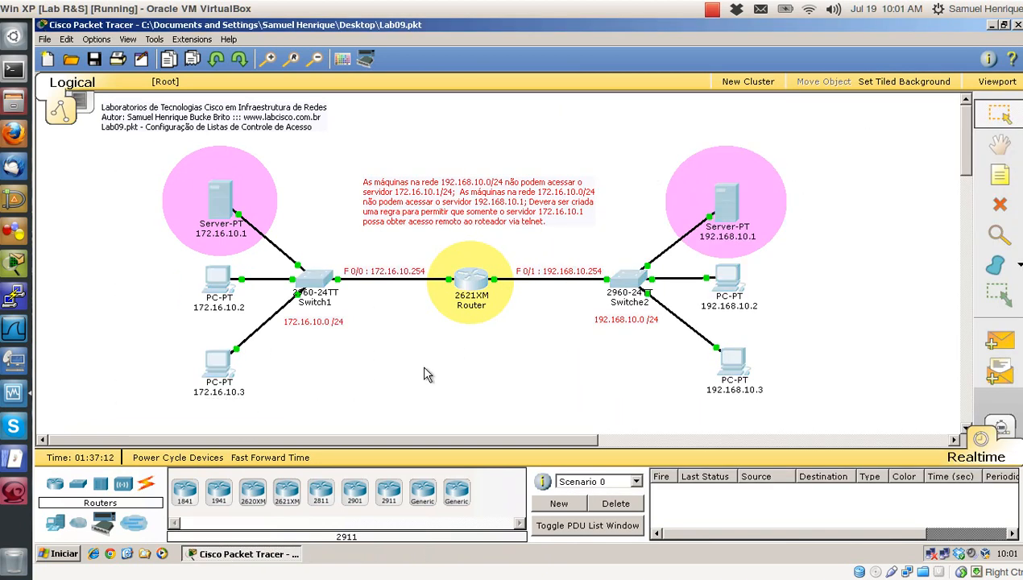
left_click(428, 344)
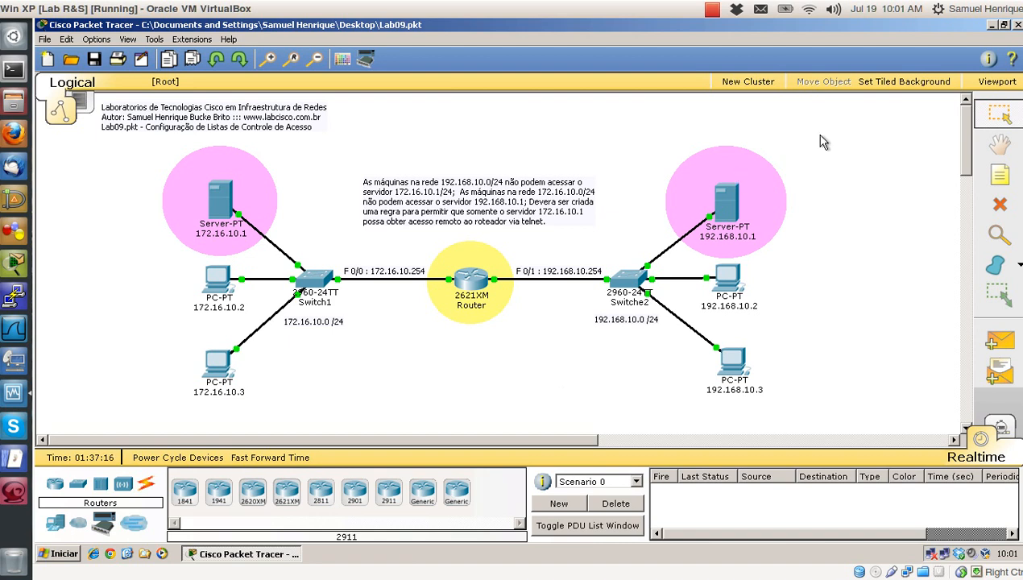
left_click_drag(820, 135, 259, 390)
left_click(492, 325)
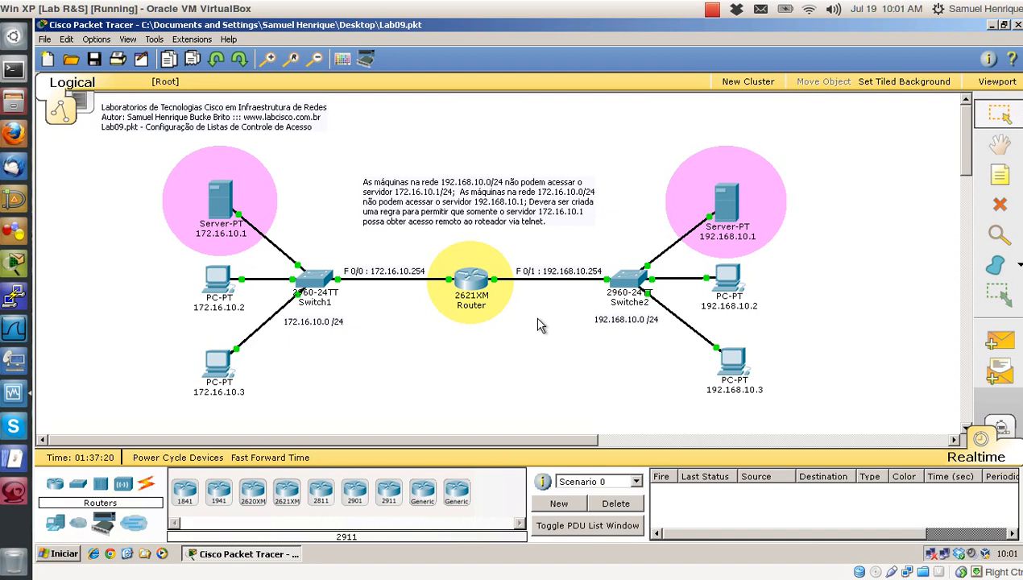